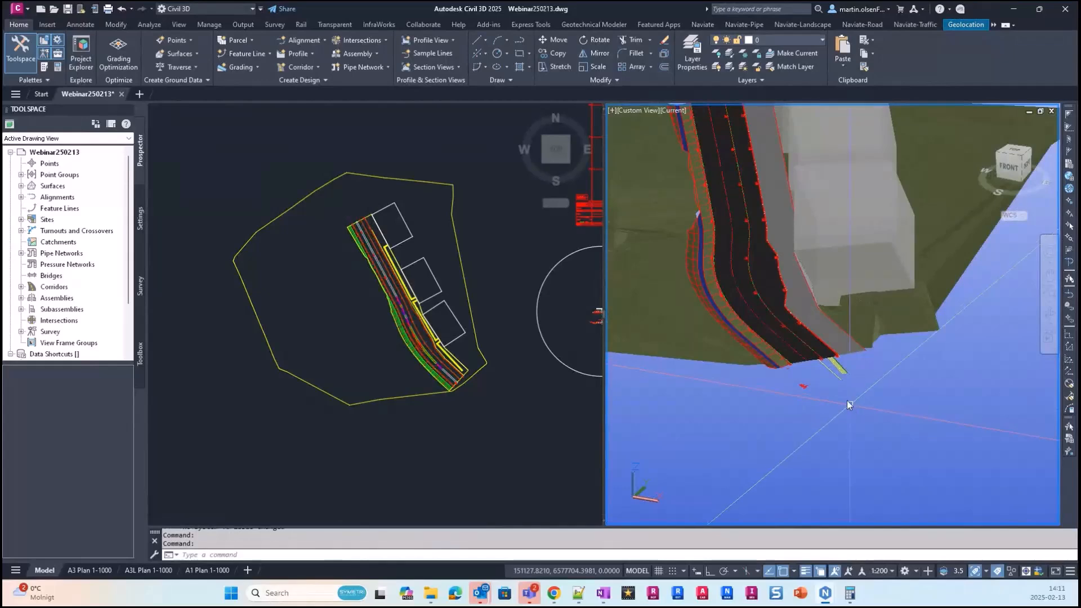
Examine the road corridor's southern end and its outer edge line beside the buildings in both the plan and 3D views
{"action": "scroll", "coordinate": [800, 360], "scroll_direction": "up", "scroll_amount": 2}
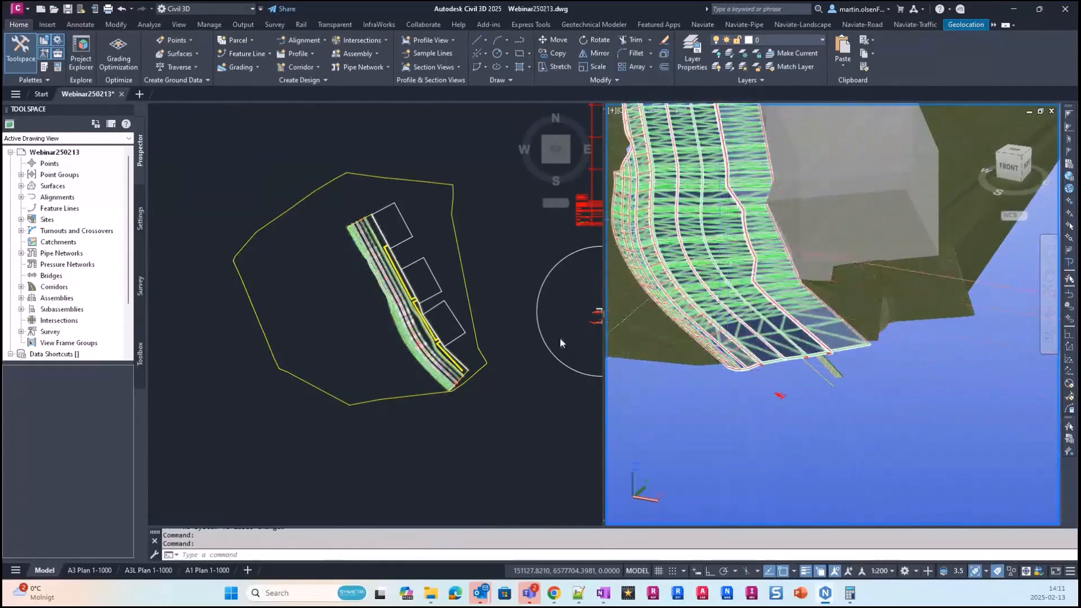
{"action": "left_click", "coordinate": [485, 367]}
{"action": "scroll", "coordinate": [452, 379], "scroll_direction": "up", "scroll_amount": 2}
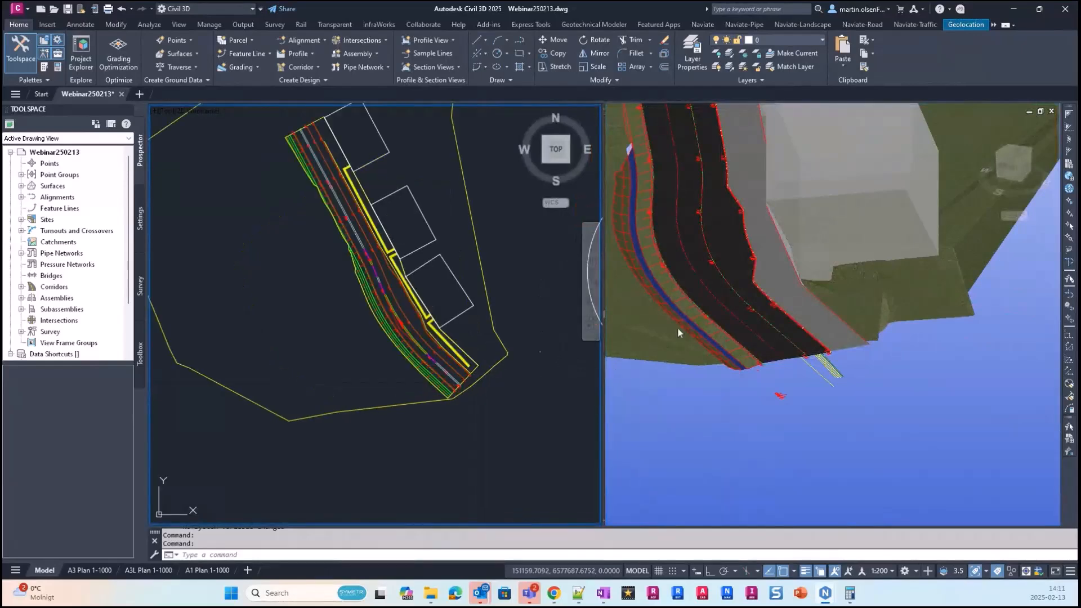
{"action": "scroll", "coordinate": [470, 360], "scroll_direction": "up", "scroll_amount": 3}
{"action": "left_click", "coordinate": [474, 347]}
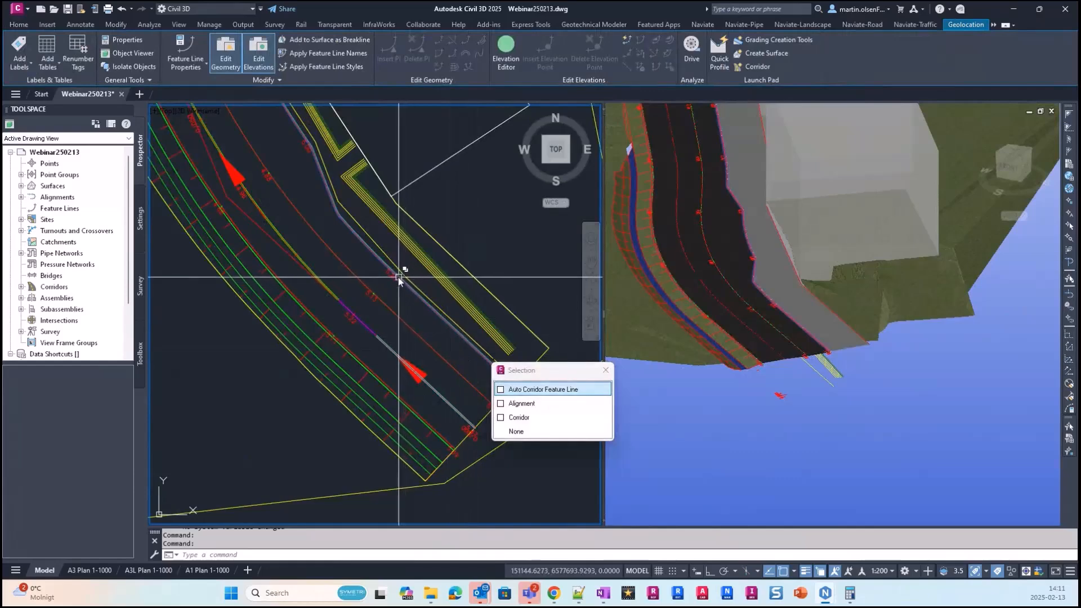
{"action": "key", "text": "Escape"}
{"action": "scroll", "coordinate": [315, 205], "scroll_direction": "down", "scroll_amount": 2}
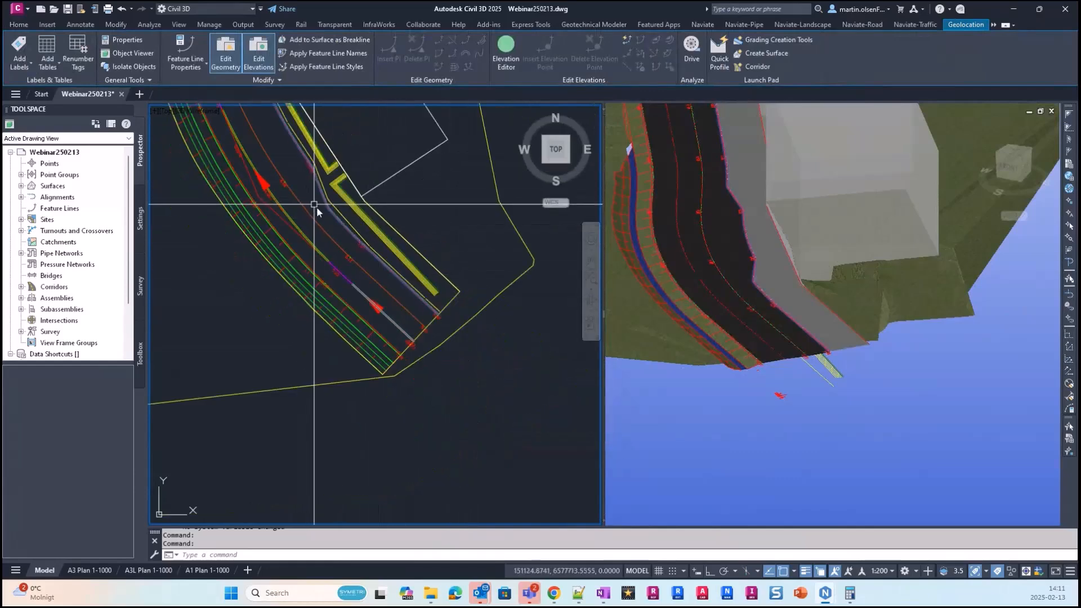
{"action": "middle_click_drag", "start_coordinate": [318, 208], "coordinate": [338, 357]}
{"action": "scroll", "coordinate": [507, 310], "scroll_direction": "down", "scroll_amount": 2}
{"action": "middle_click_drag", "start_coordinate": [468, 330], "coordinate": [436, 380]}
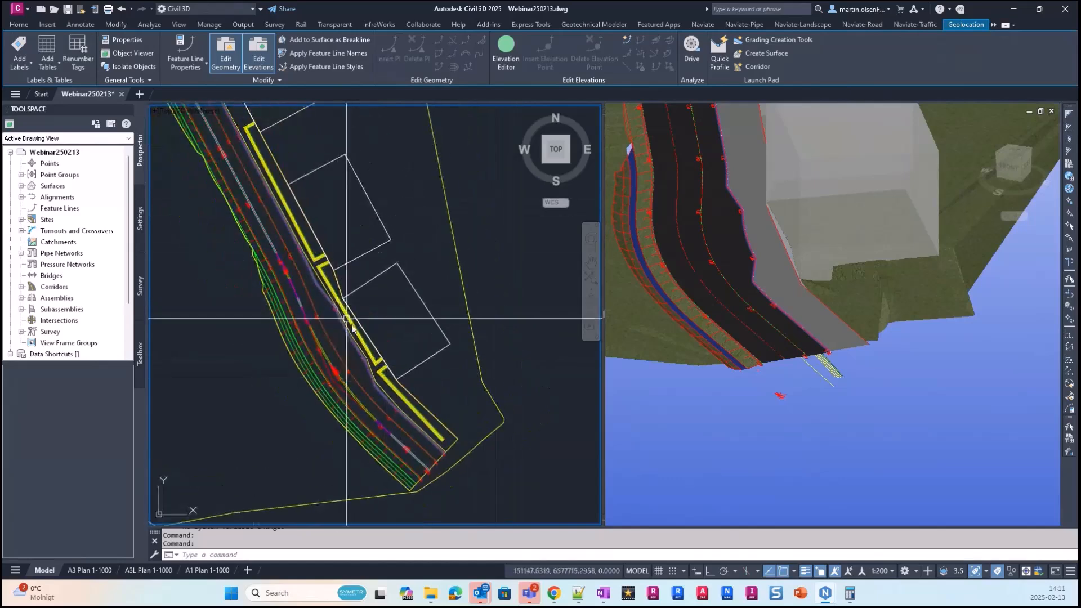
{"action": "left_click", "coordinate": [833, 253]}
{"action": "scroll", "coordinate": [819, 280], "scroll_direction": "down", "scroll_amount": 2}
{"action": "scroll", "coordinate": [817, 288], "scroll_direction": "up", "scroll_amount": 2}
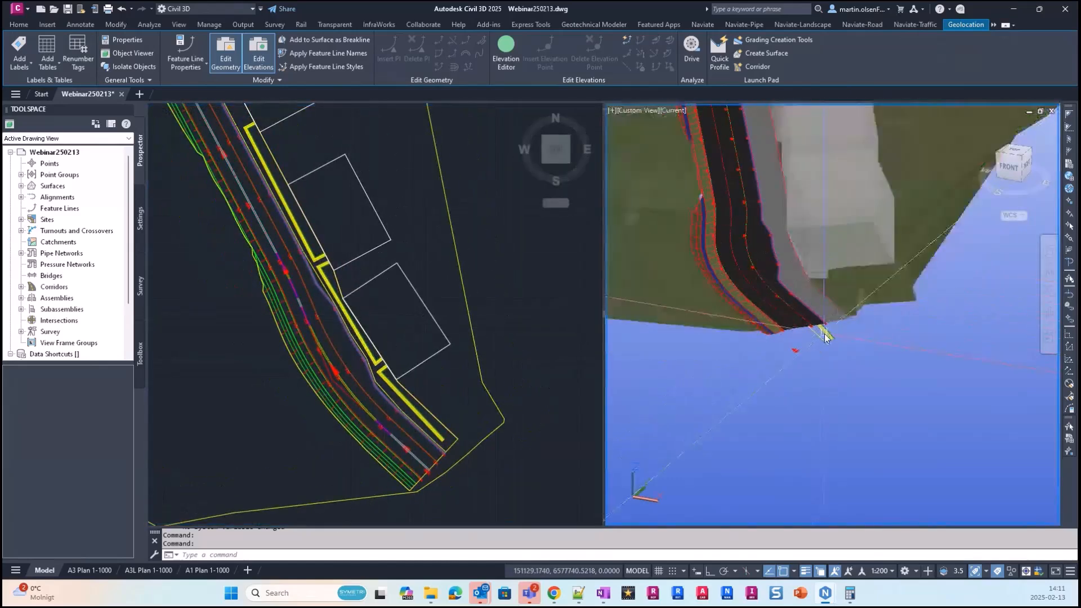
{"action": "left_click", "coordinate": [310, 415]}
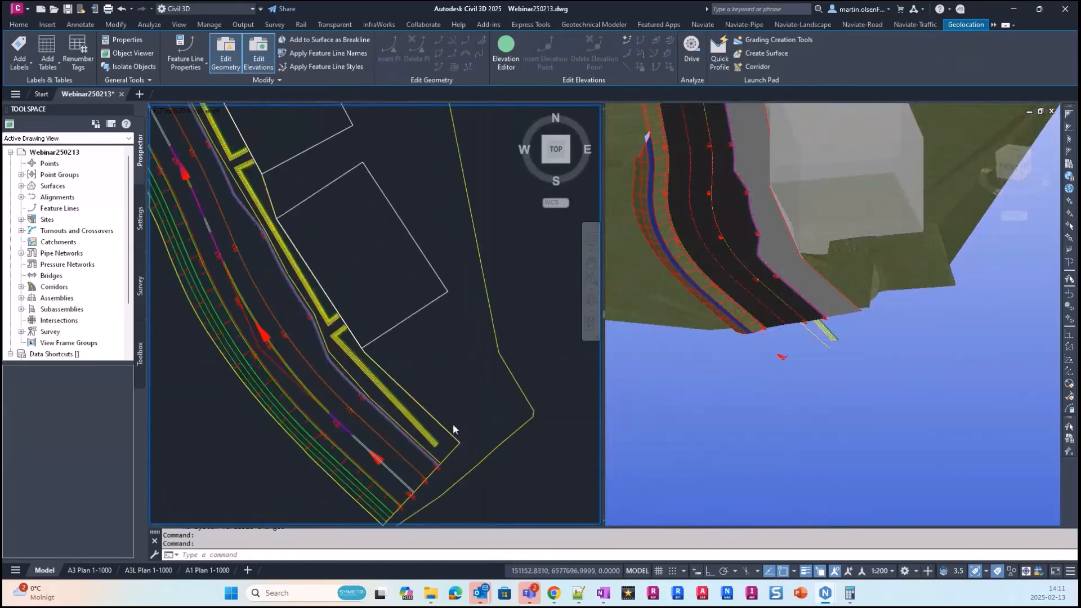
{"action": "scroll", "coordinate": [314, 410], "scroll_direction": "up", "scroll_amount": 5}
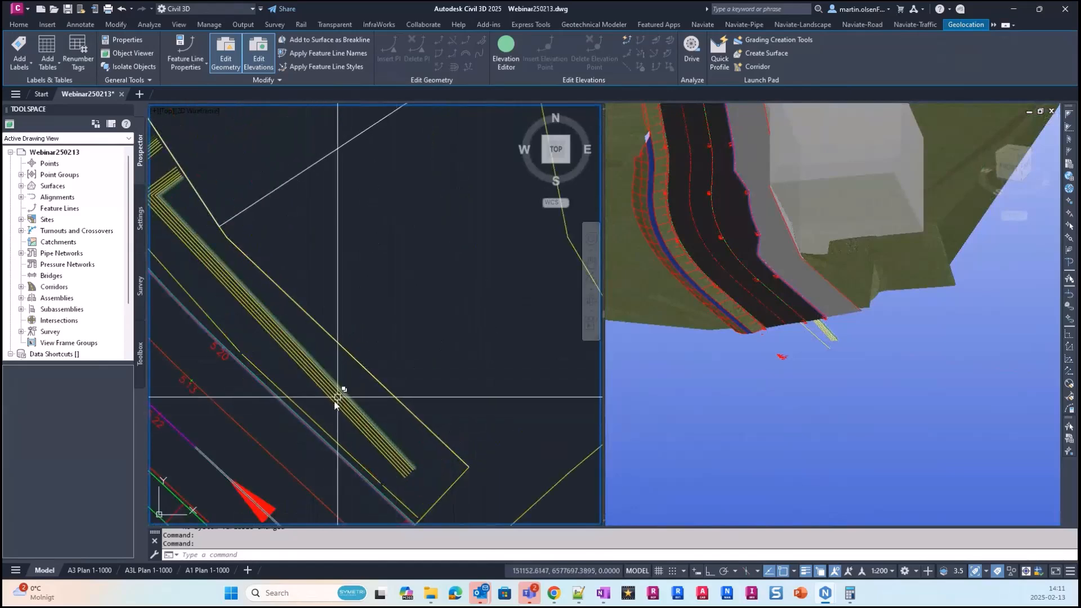
{"action": "scroll", "coordinate": [342, 403], "scroll_direction": "down", "scroll_amount": 3}
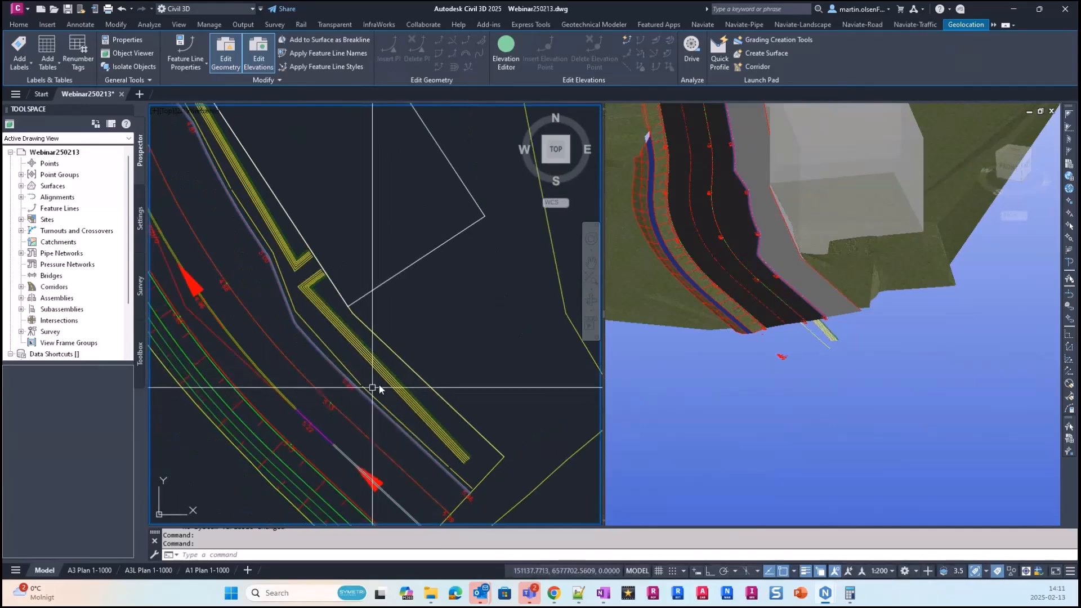
{"action": "left_click", "coordinate": [708, 346]}
{"action": "scroll", "coordinate": [708, 343], "scroll_direction": "down", "scroll_amount": 2}
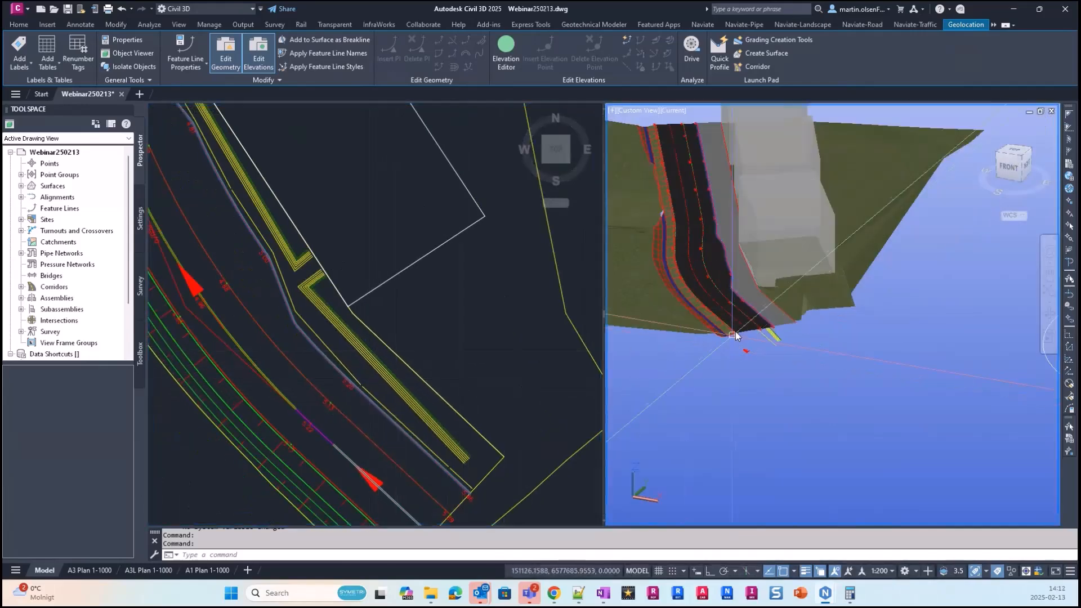
{"action": "middle_click_drag", "start_coordinate": [633, 277], "coordinate": [644, 352]}
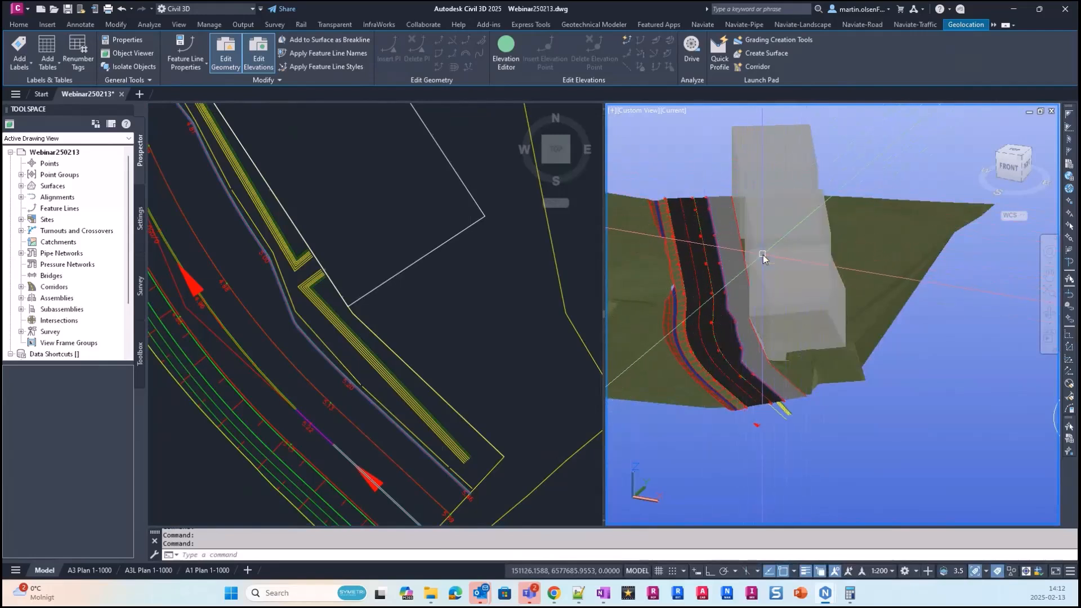
{"action": "left_click", "coordinate": [432, 412]}
{"action": "scroll", "coordinate": [441, 390], "scroll_direction": "down", "scroll_amount": 3}
{"action": "key", "text": "Escape"}
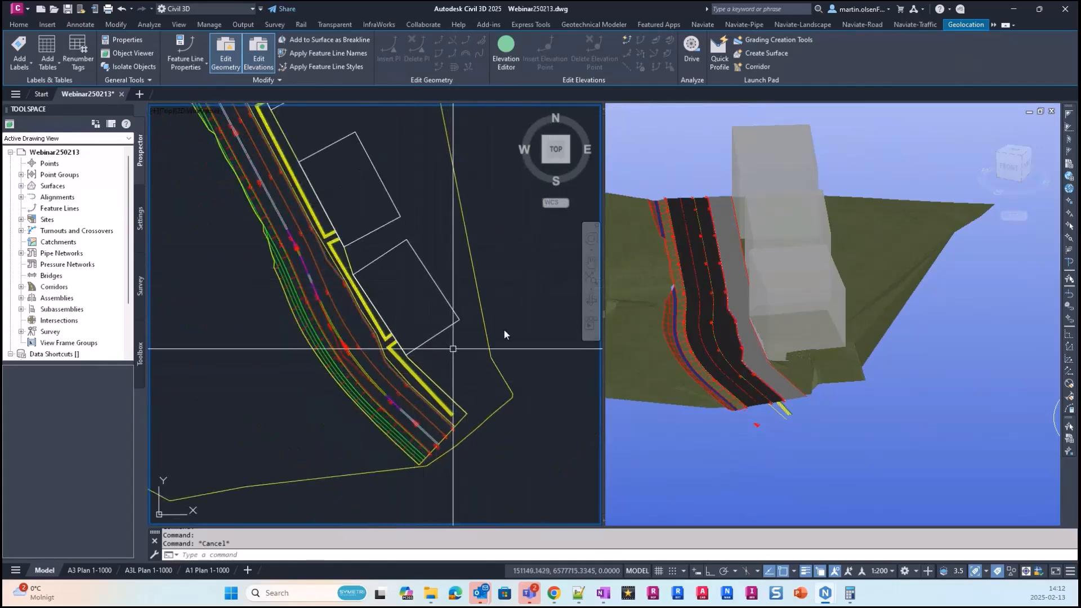
Start a 3D-Measure with the auto corridor feature line along the road edge beside the buildings as its path
{"action": "left_click", "coordinate": [853, 25]}
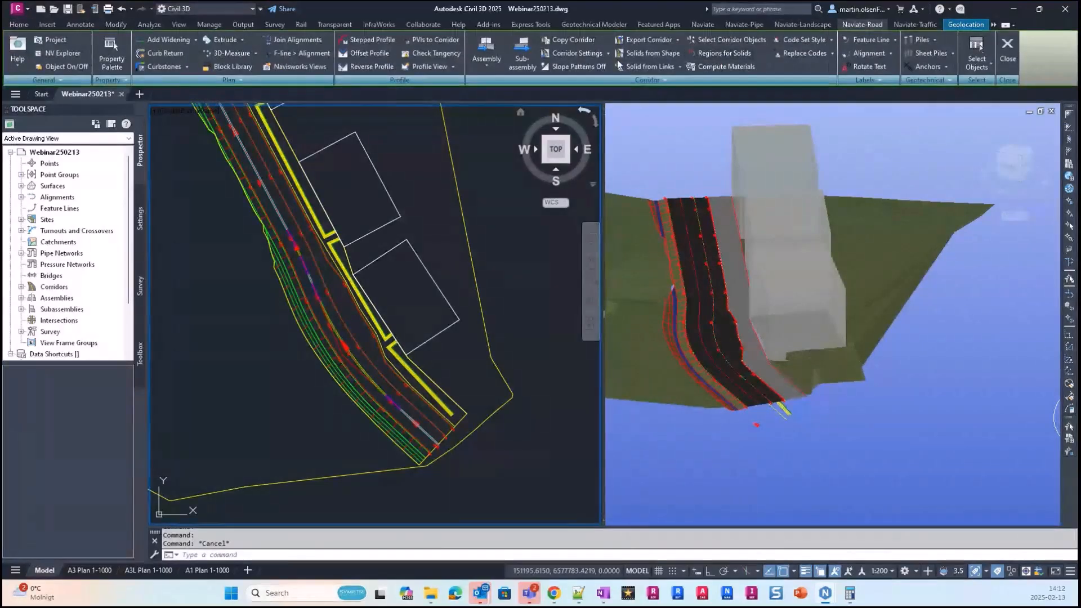
{"action": "left_click", "coordinate": [804, 23]}
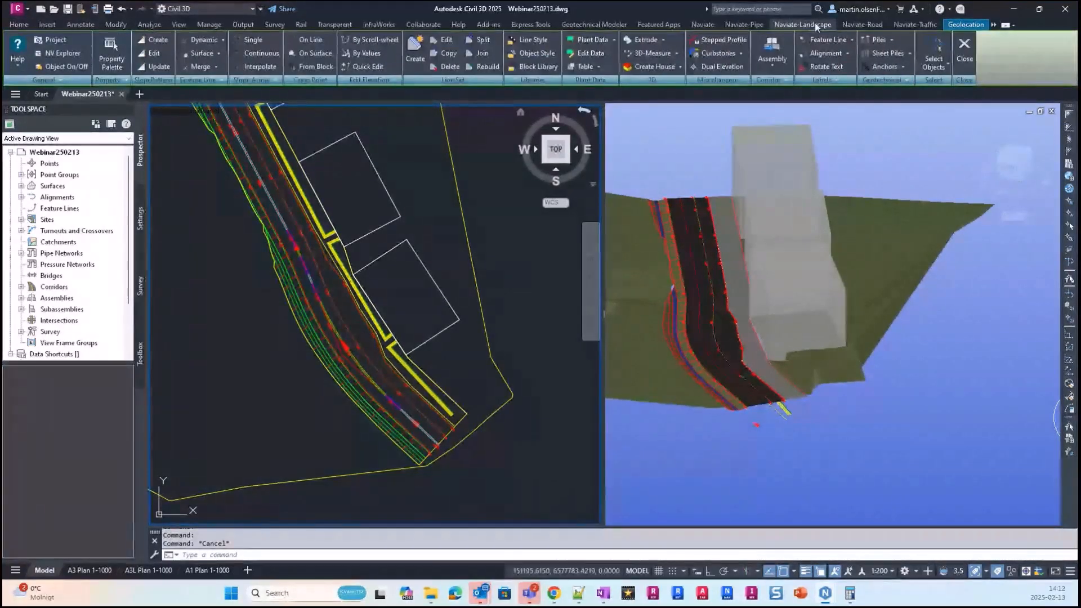
{"action": "left_click", "coordinate": [866, 25]}
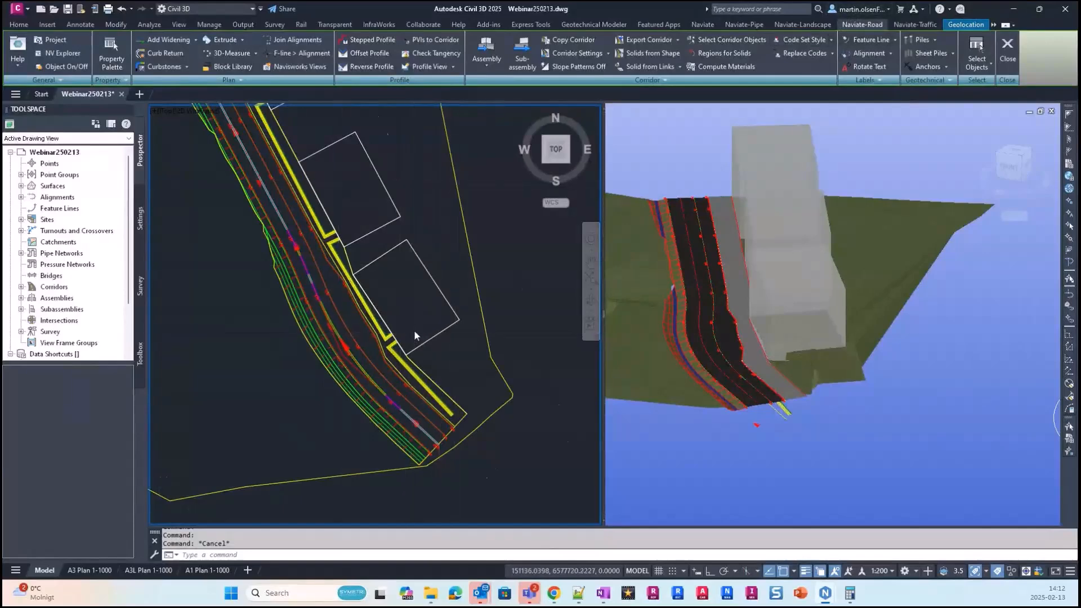
{"action": "scroll", "coordinate": [414, 330], "scroll_direction": "up", "scroll_amount": 3}
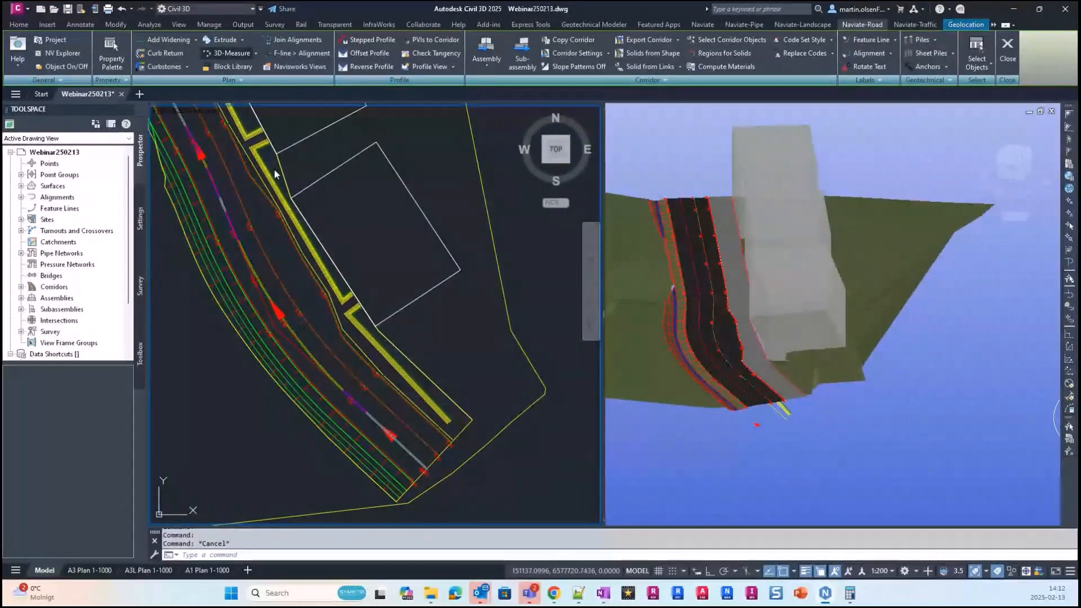
{"action": "scroll", "coordinate": [411, 411], "scroll_direction": "up", "scroll_amount": 3}
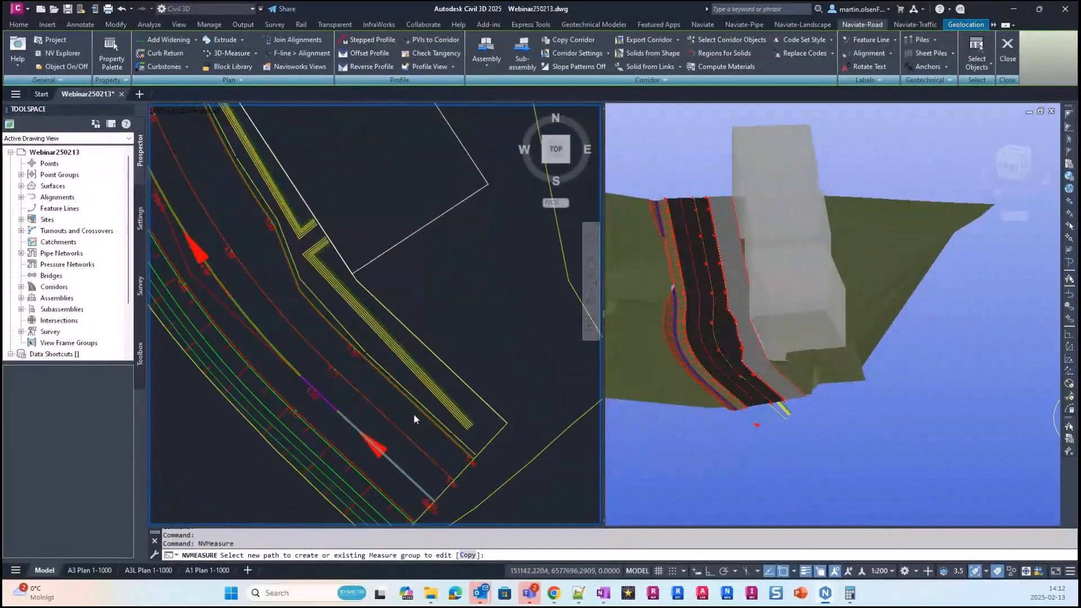
{"action": "left_click", "coordinate": [359, 351]}
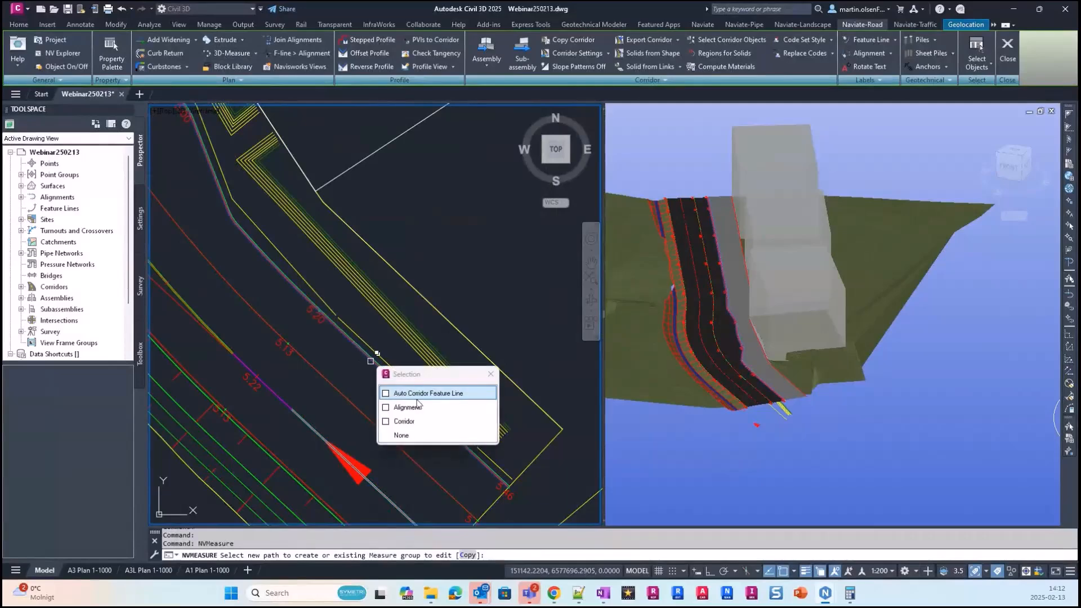
{"action": "left_click", "coordinate": [418, 392]}
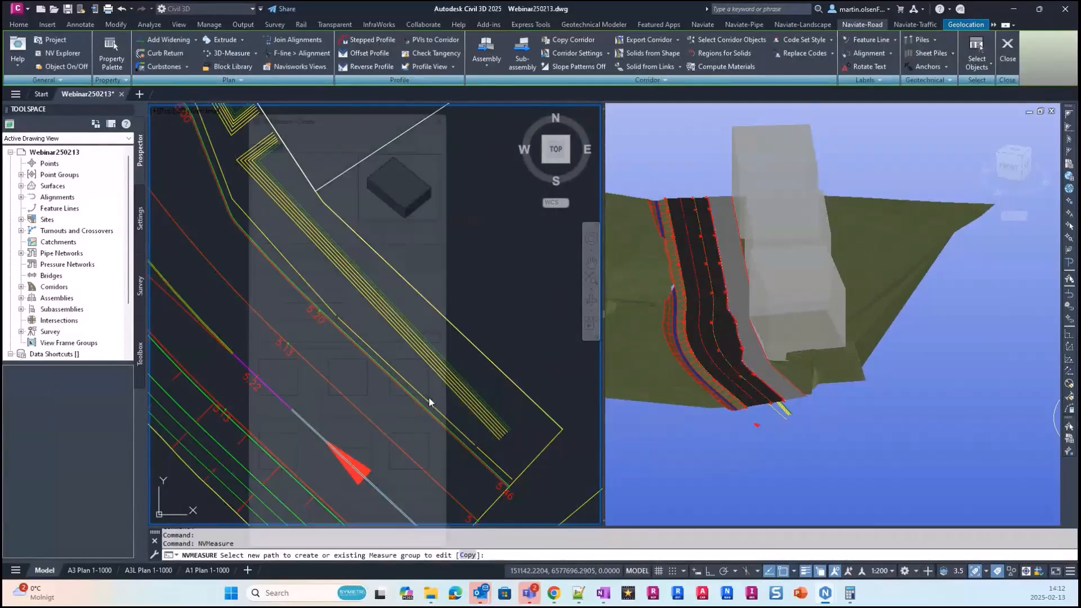
{"action": "left_click_drag", "start_coordinate": [356, 94], "coordinate": [349, 27]}
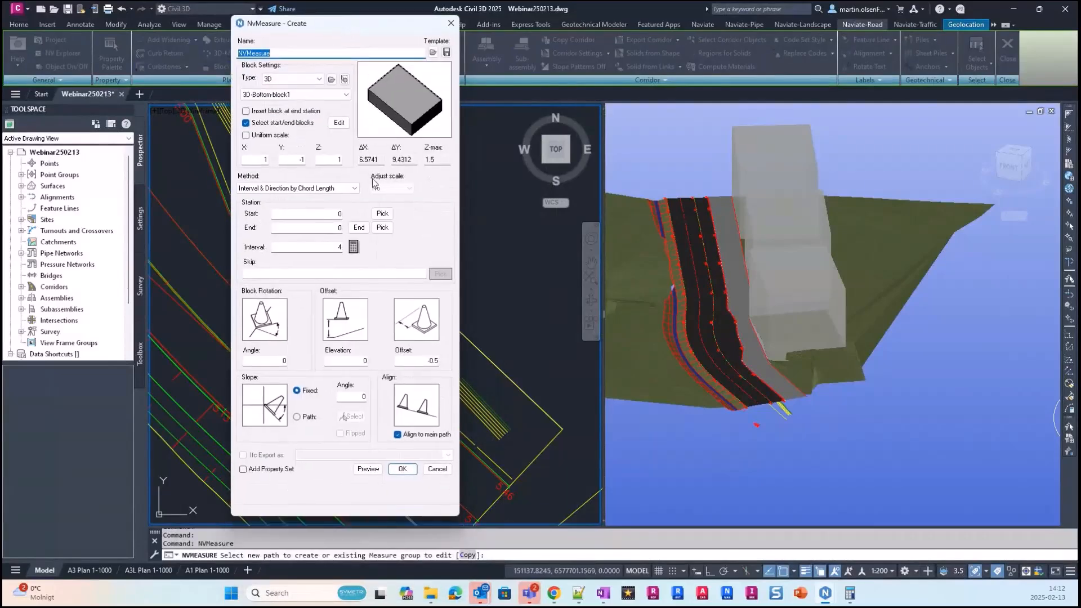
{"action": "left_click_drag", "start_coordinate": [460, 516], "coordinate": [459, 492]}
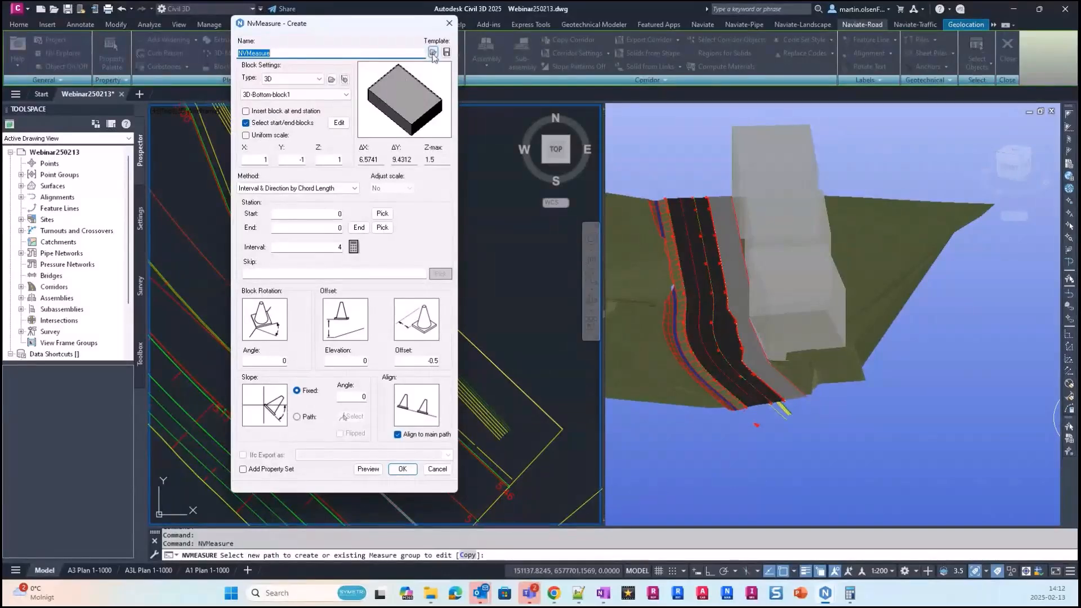
{"action": "left_click_drag", "start_coordinate": [370, 25], "coordinate": [548, 33]}
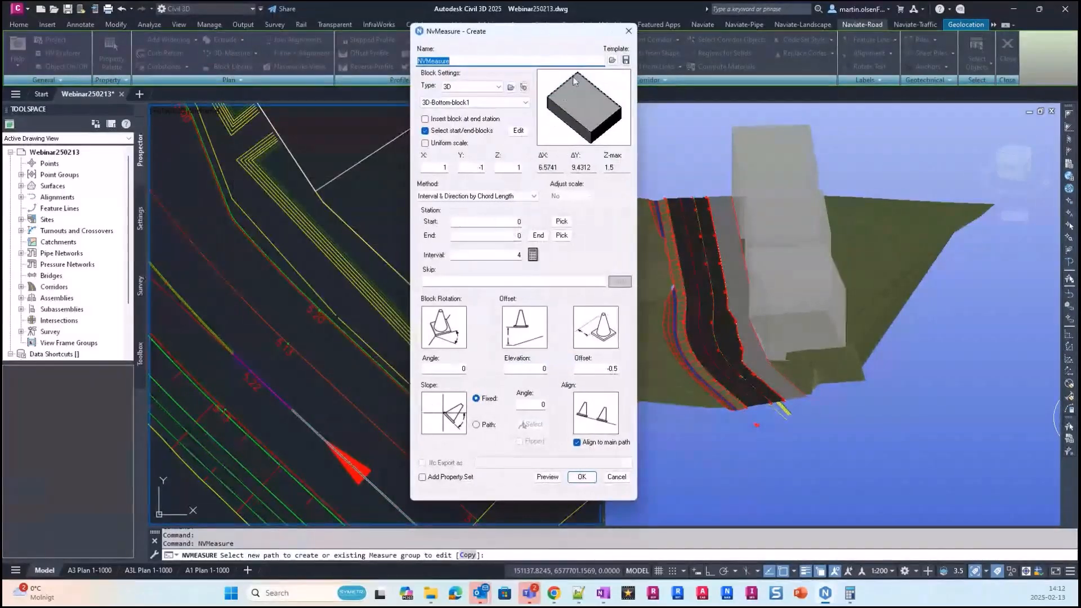
Load the Roadlight-Right-Metric.json template into the new measure group
{"action": "left_click", "coordinate": [613, 61]}
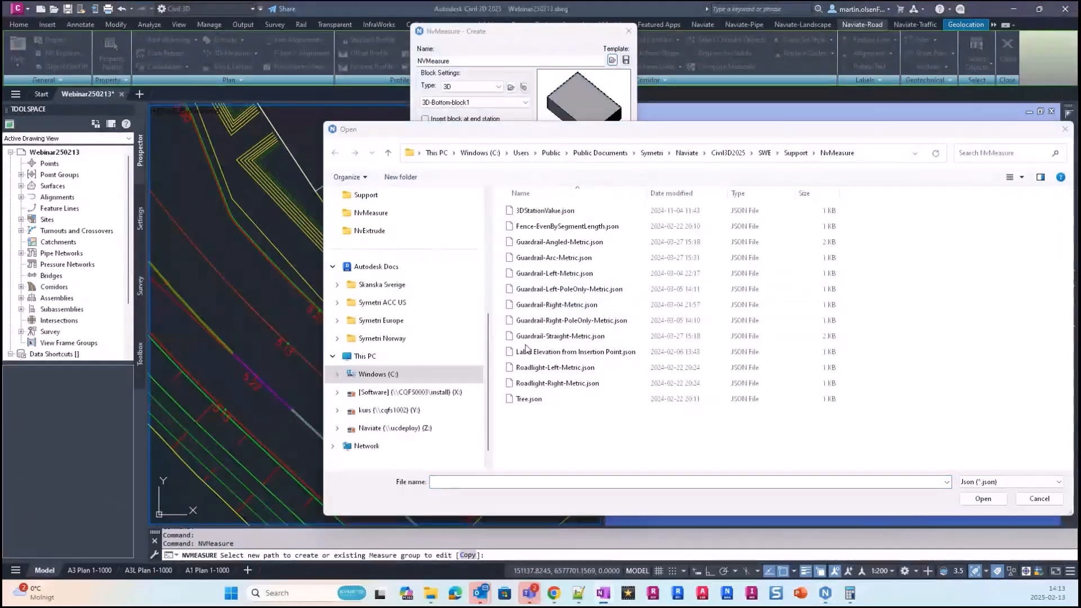
{"action": "left_click", "coordinate": [602, 385]}
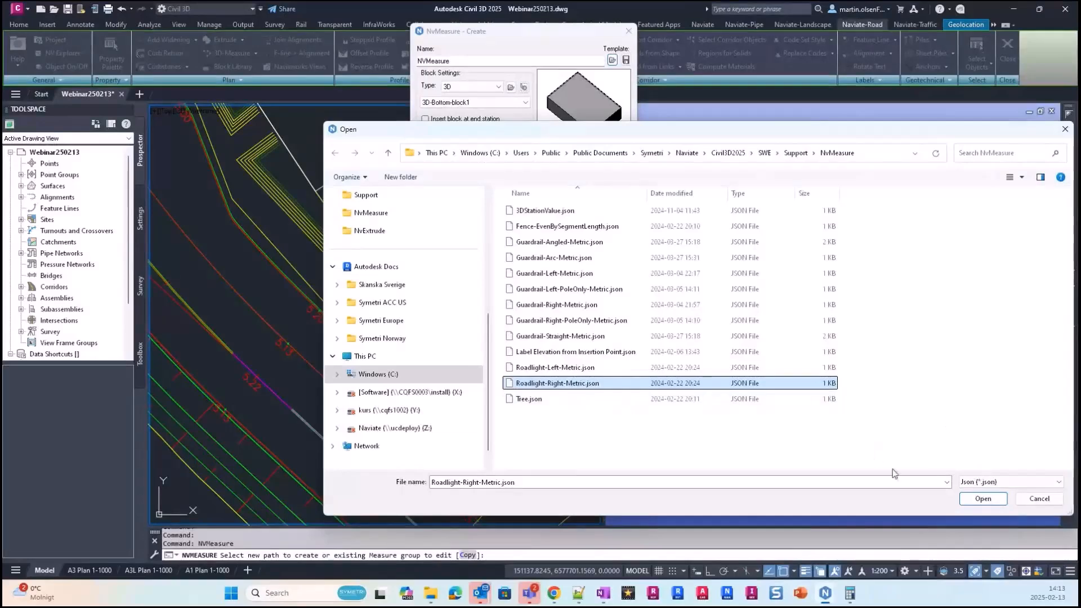
{"action": "left_click", "coordinate": [991, 501]}
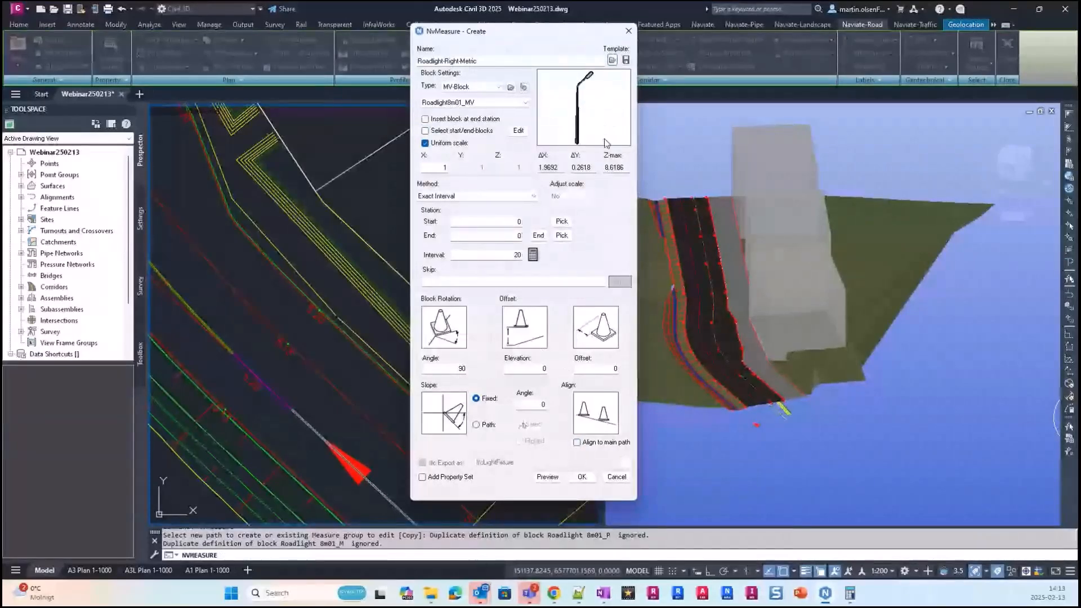
Review the available block types and the start block options for the road light without applying changes
{"action": "left_click", "coordinate": [457, 87]}
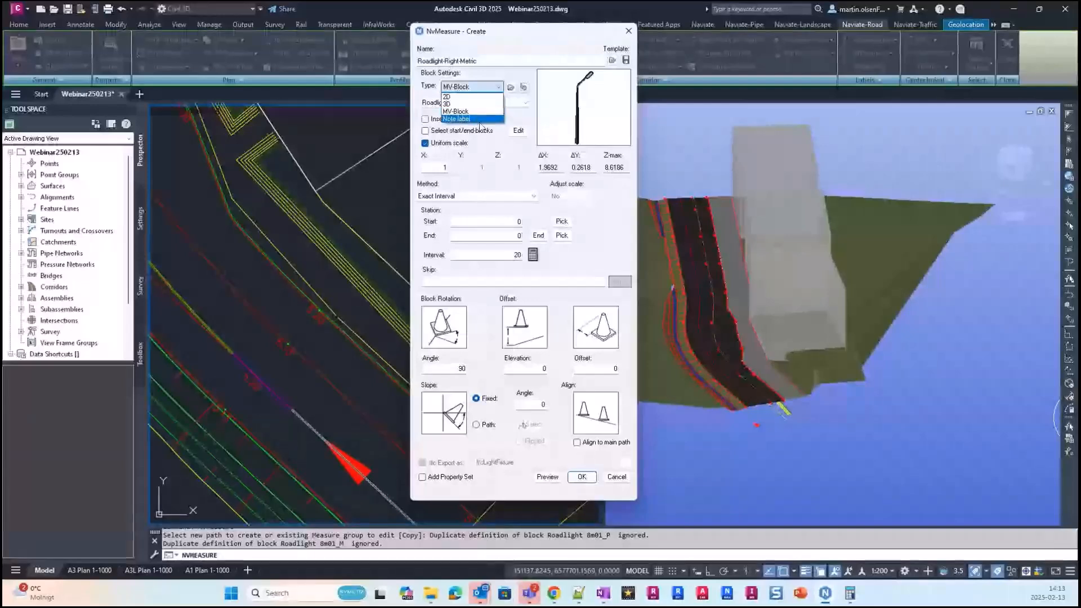
{"action": "left_click", "coordinate": [547, 125]}
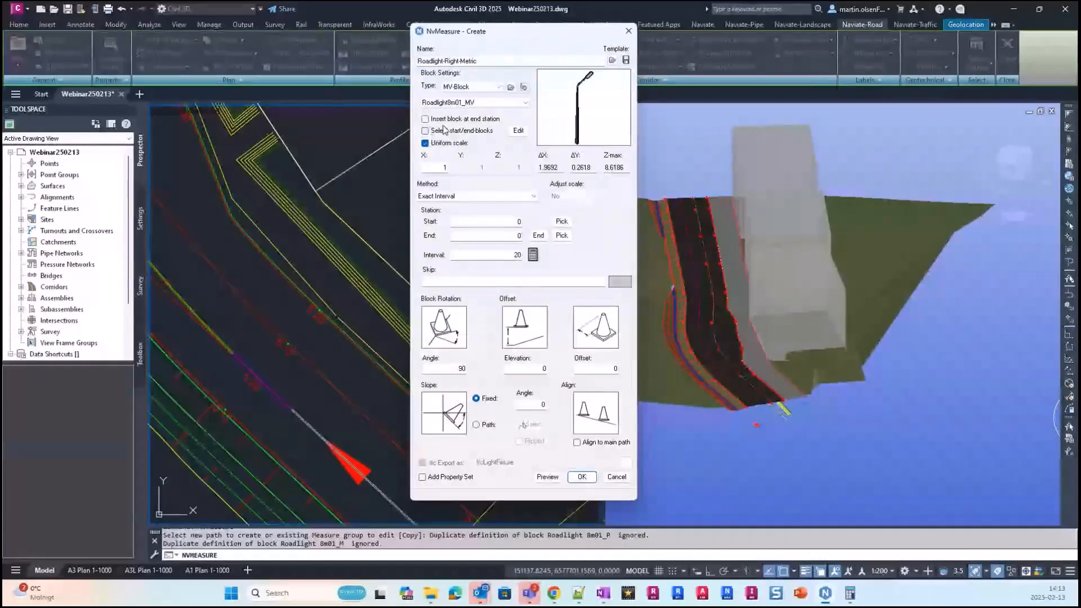
{"action": "left_click", "coordinate": [518, 131]}
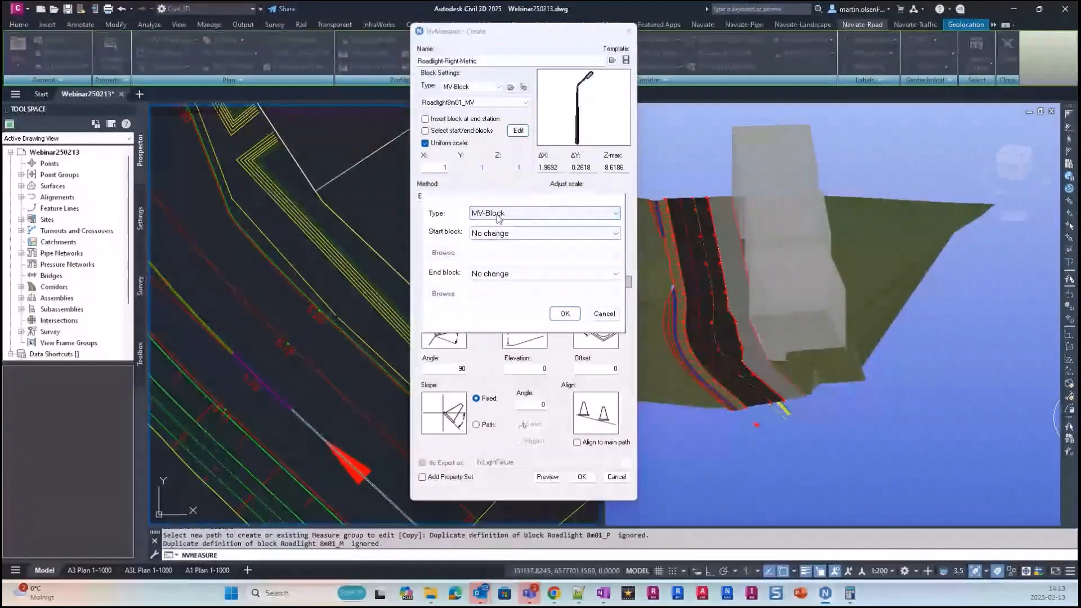
{"action": "left_click", "coordinate": [491, 234]}
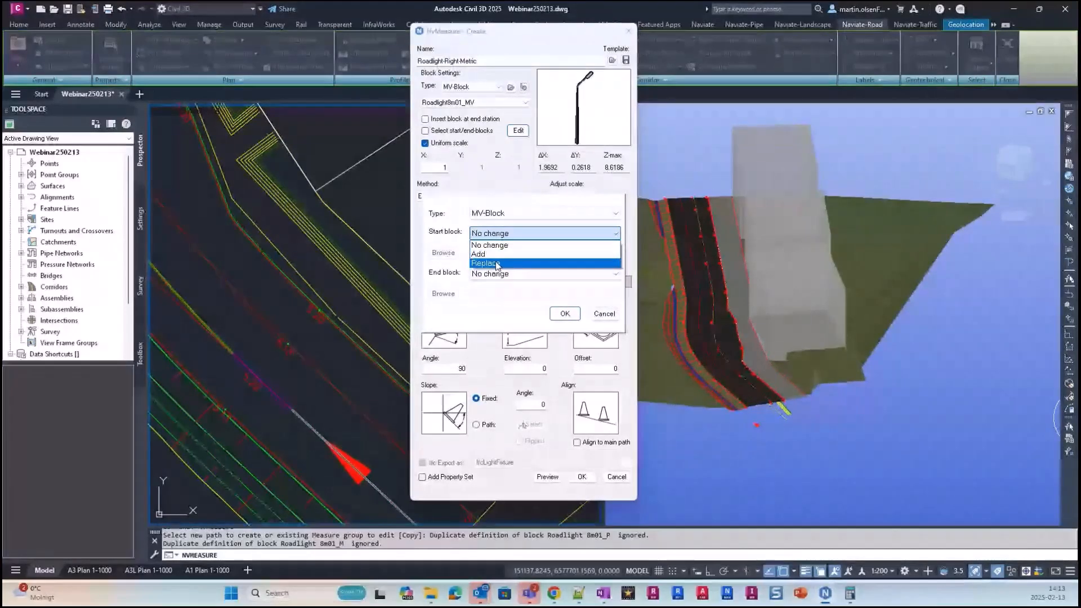
{"action": "left_click", "coordinate": [447, 235]}
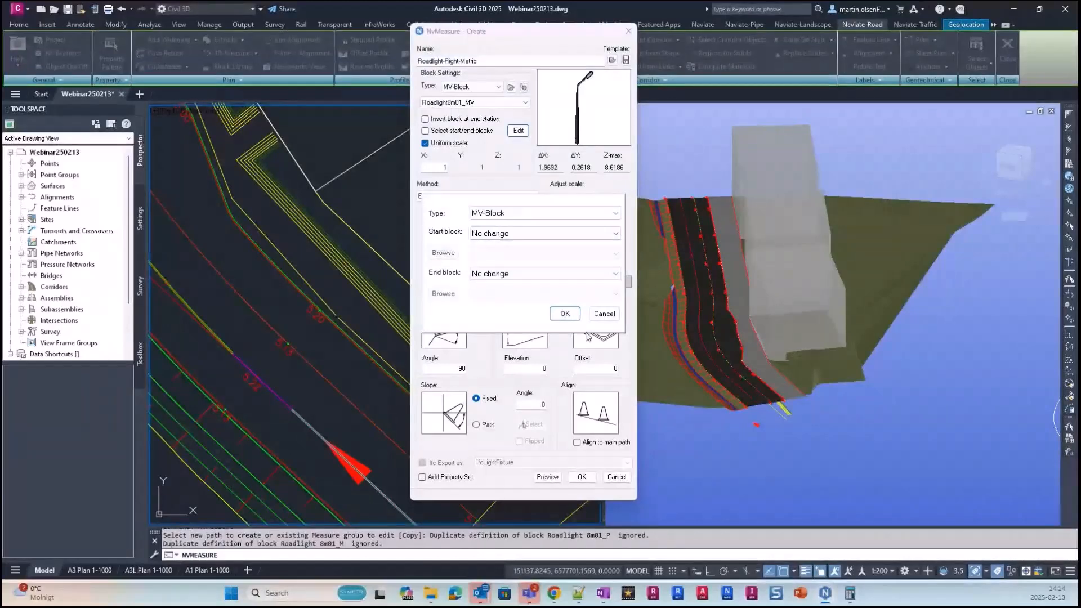
{"action": "left_click", "coordinate": [601, 314]}
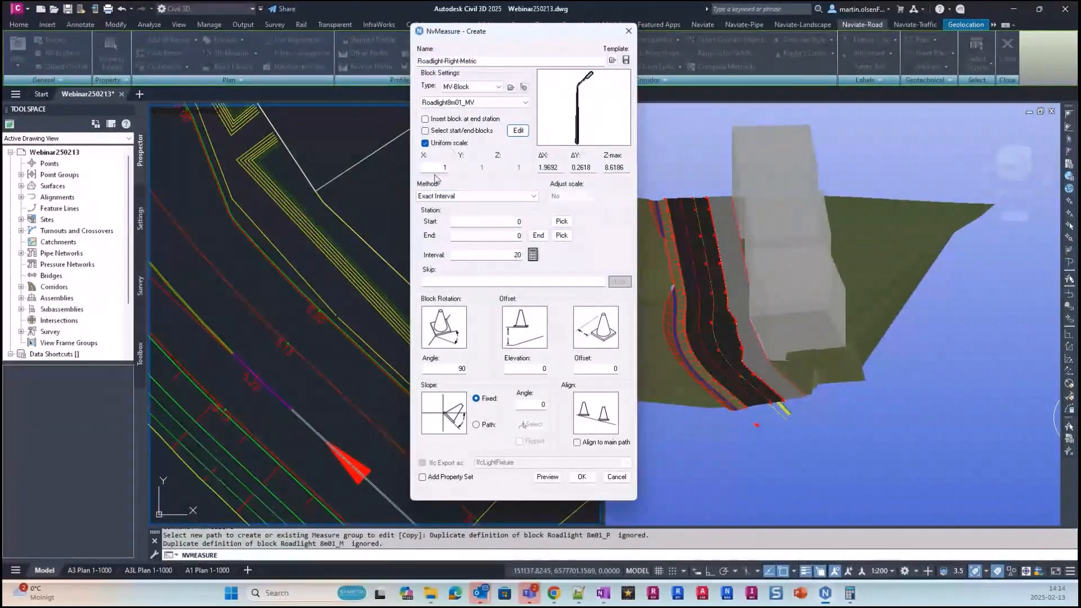
Use the Exact Interval method for the road lights and set the start station to 4
{"action": "left_click", "coordinate": [493, 197]}
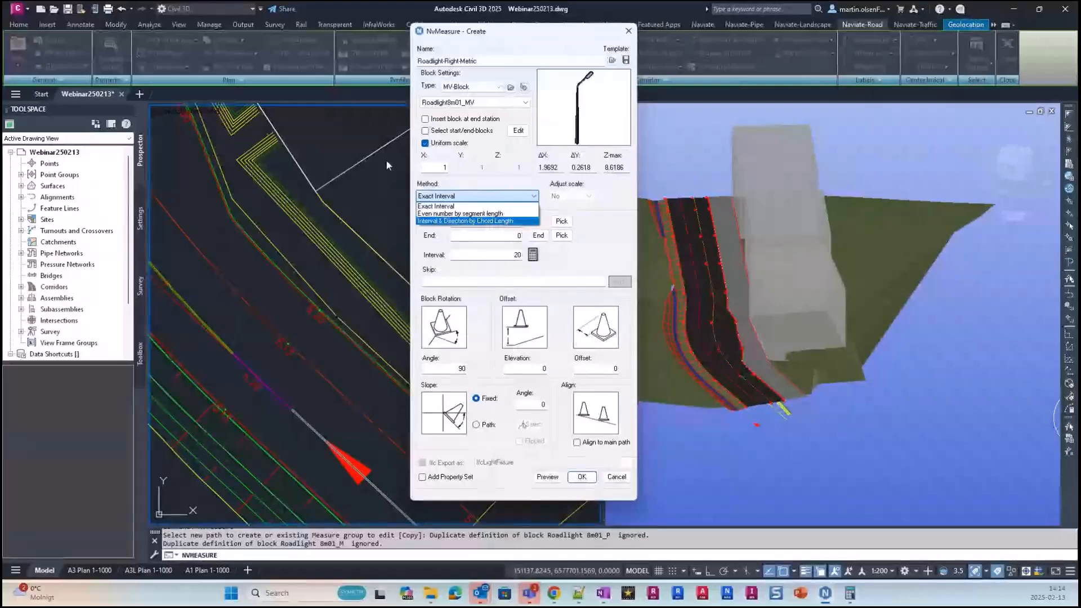
{"action": "left_click", "coordinate": [501, 205]}
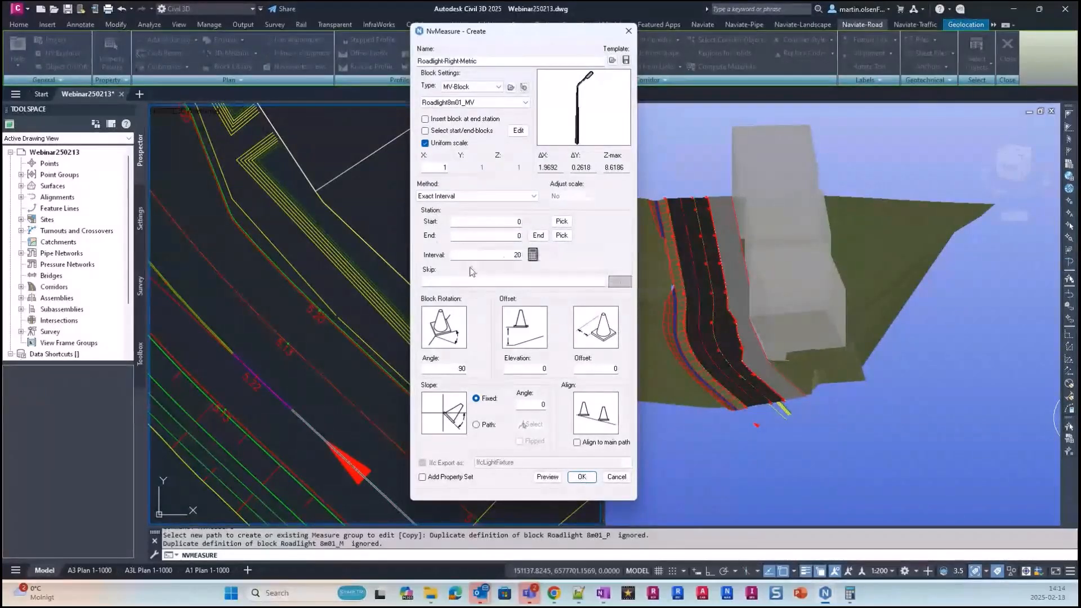
{"action": "left_click_drag", "start_coordinate": [558, 35], "coordinate": [312, 43]}
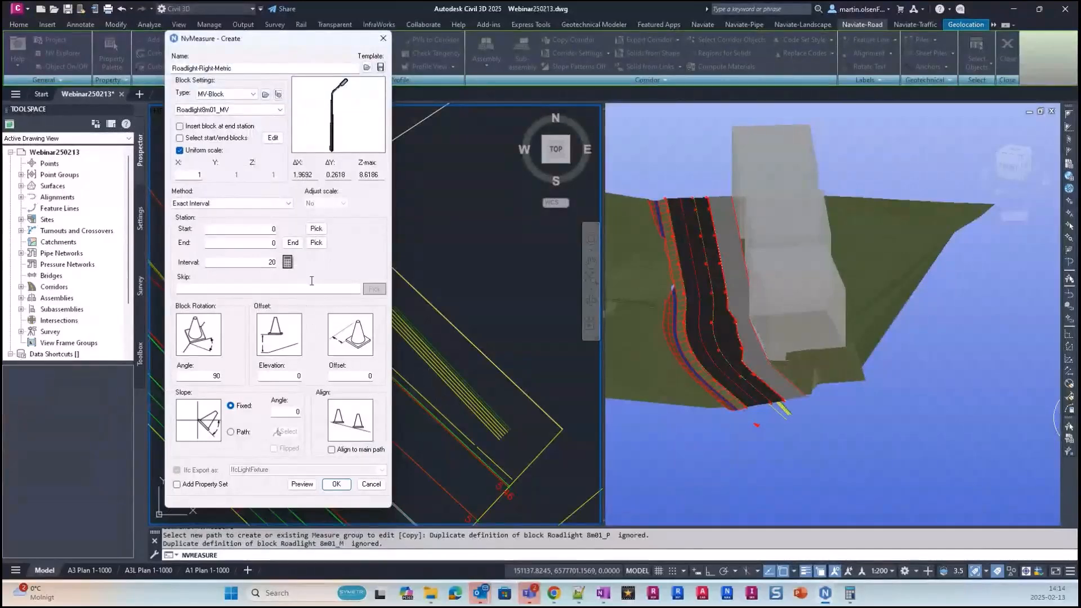
{"action": "double_click", "coordinate": [265, 228]}
{"action": "type", "text": "4"}
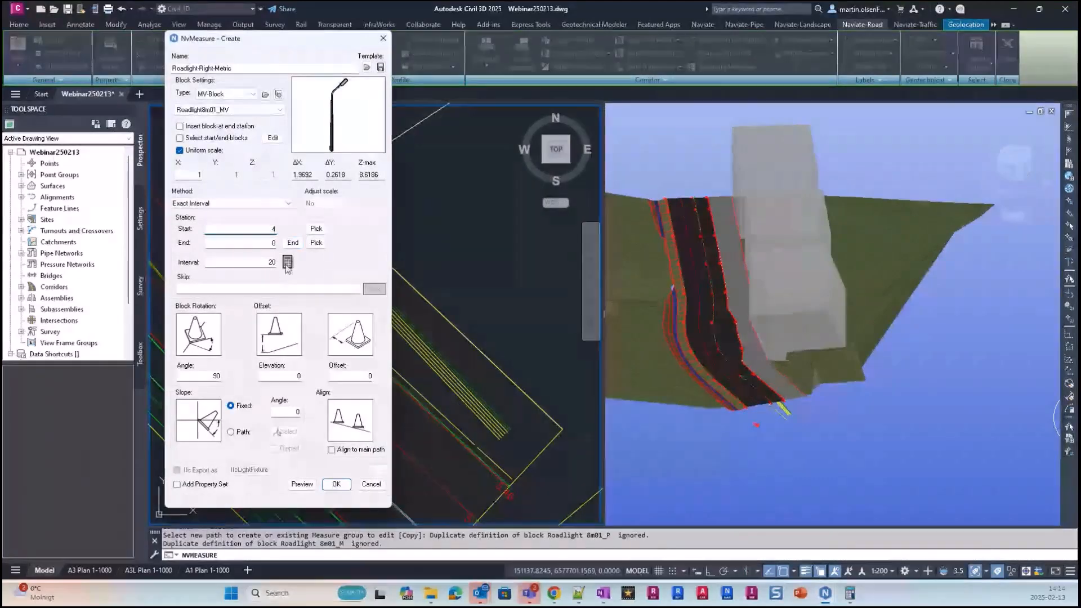
Calculate matching intervals for a target of 15 and use the 10-object option of 14.2477
{"action": "double_click", "coordinate": [271, 262]}
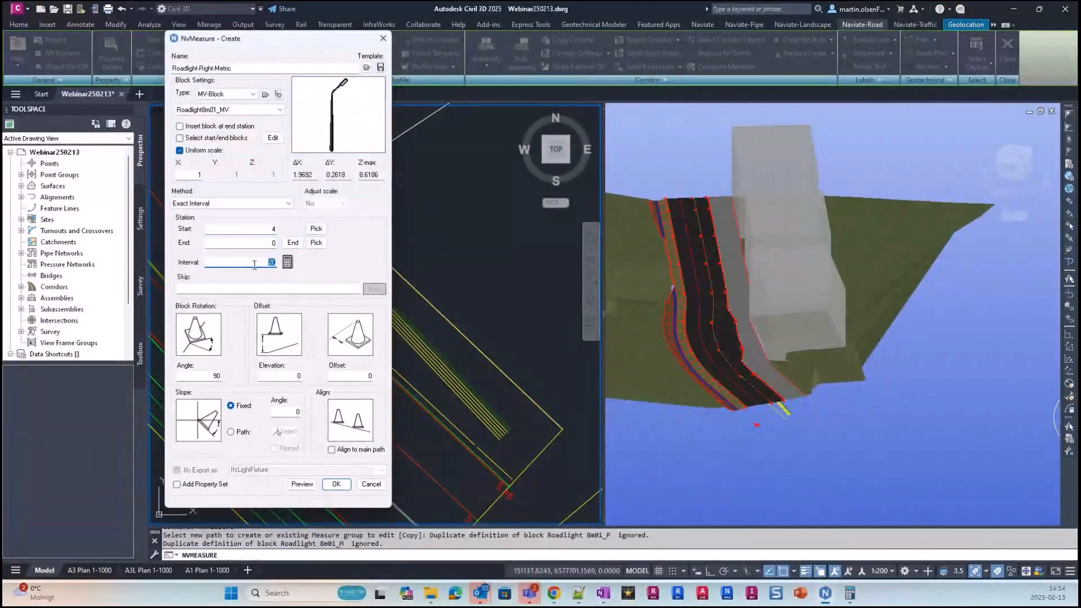
{"action": "type", "text": "15"}
{"action": "left_click", "coordinate": [287, 262]}
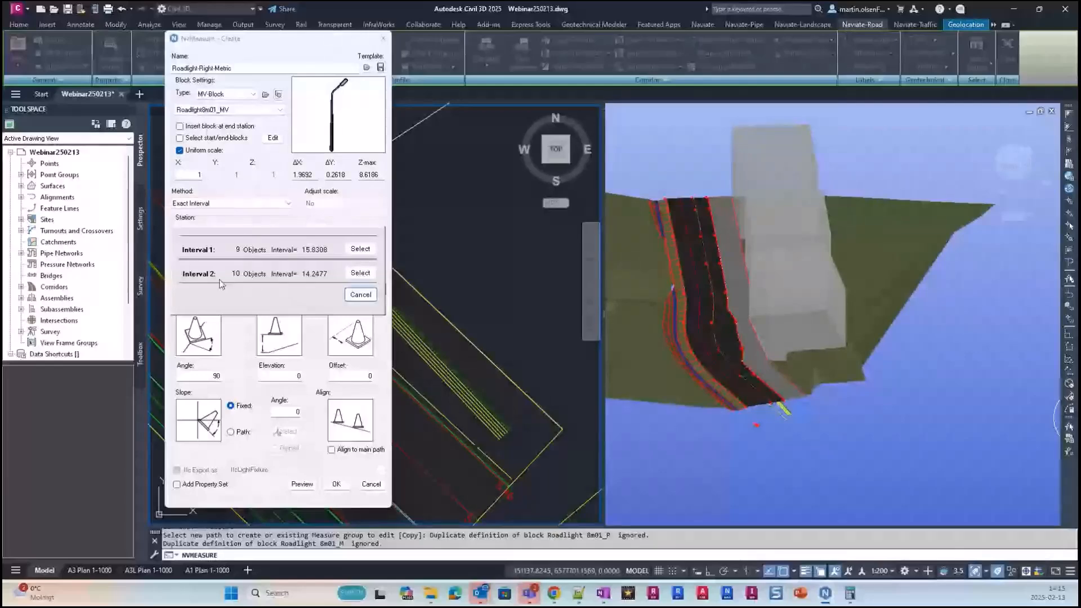
{"action": "left_click", "coordinate": [367, 273]}
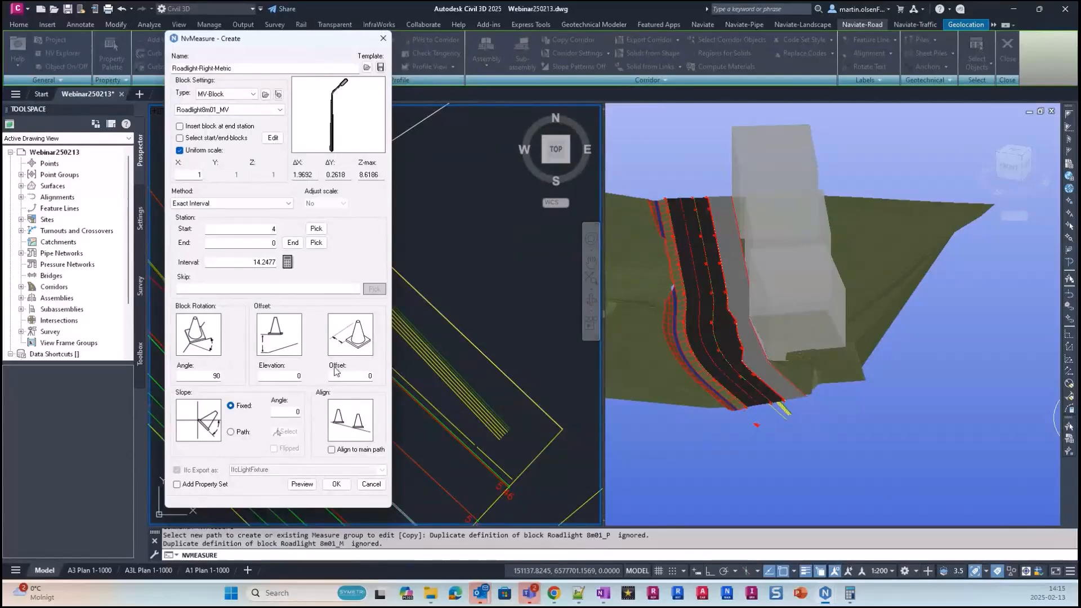
Preview the road lights and examine where the first pole sits relative to the road edge lines
{"action": "left_click", "coordinate": [302, 484]}
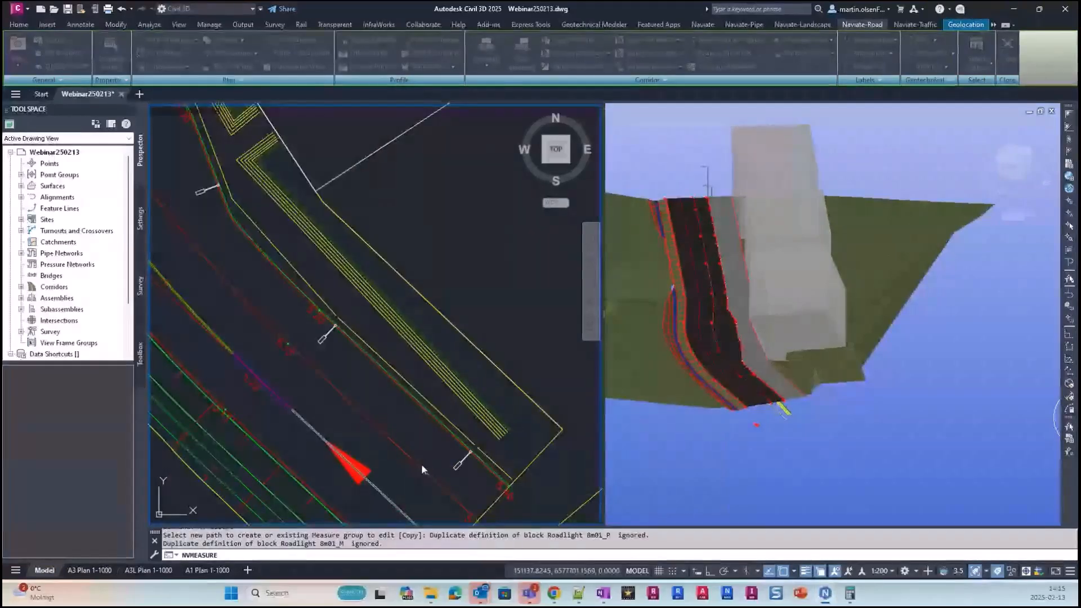
{"action": "scroll", "coordinate": [421, 464], "scroll_direction": "up", "scroll_amount": 5}
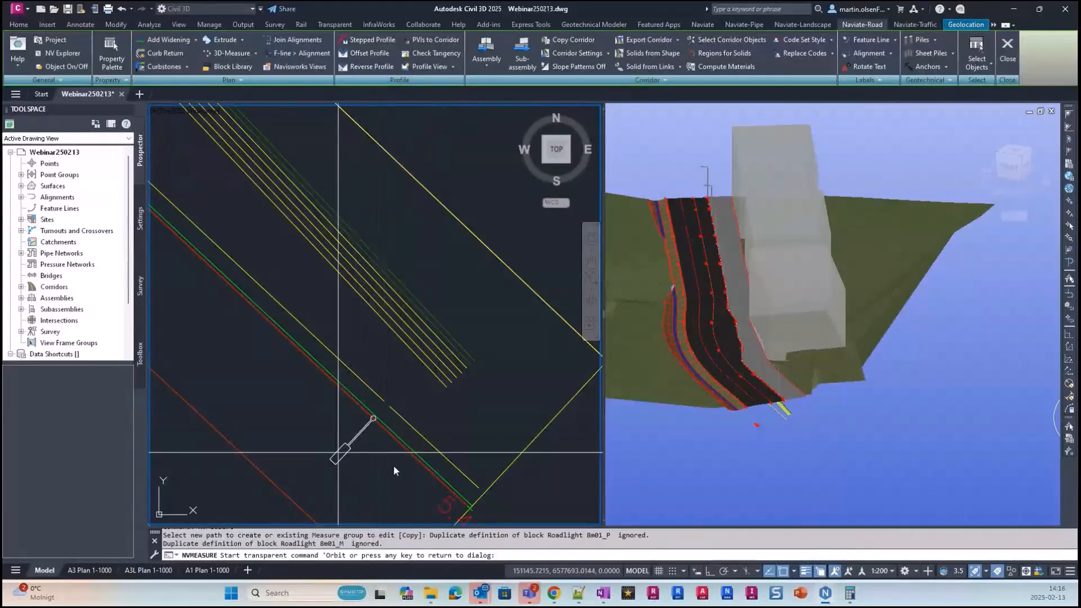
{"action": "scroll", "coordinate": [378, 447], "scroll_direction": "up", "scroll_amount": 2}
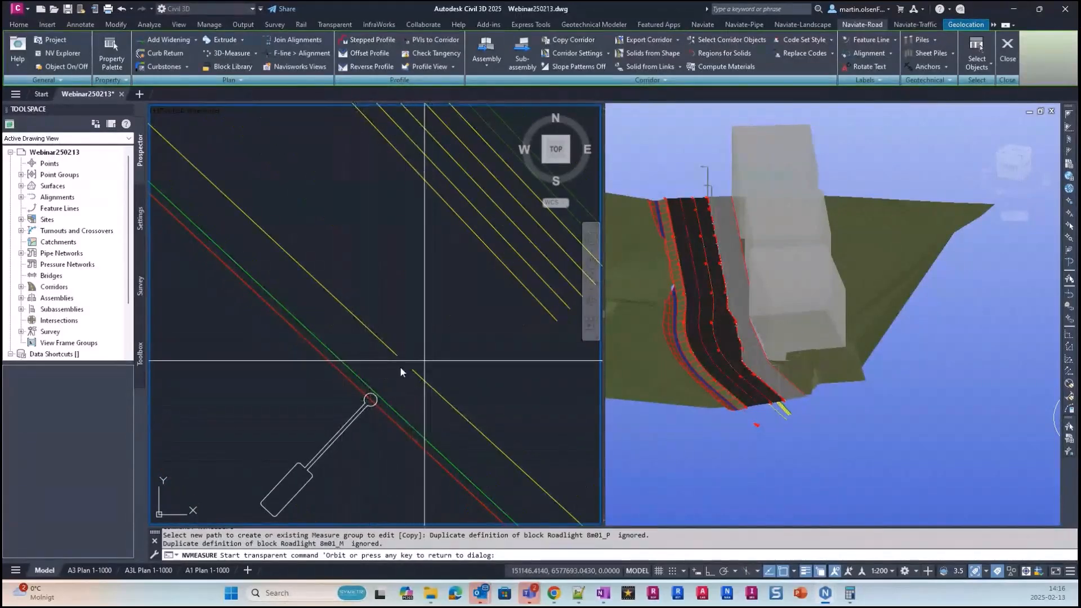
{"action": "scroll", "coordinate": [399, 383], "scroll_direction": "down", "scroll_amount": 2}
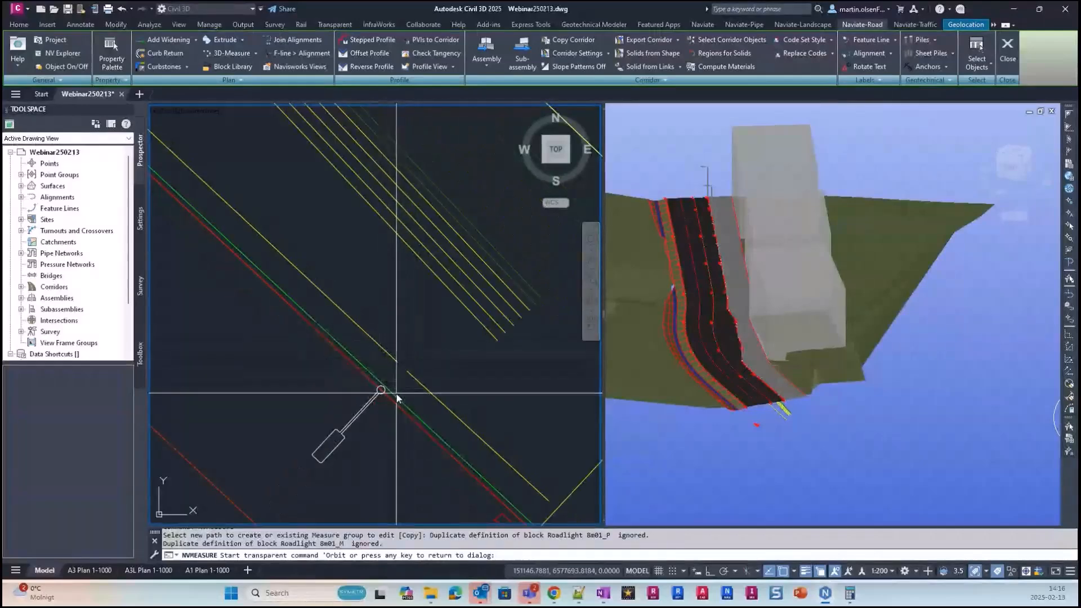
{"action": "key", "text": "Return"}
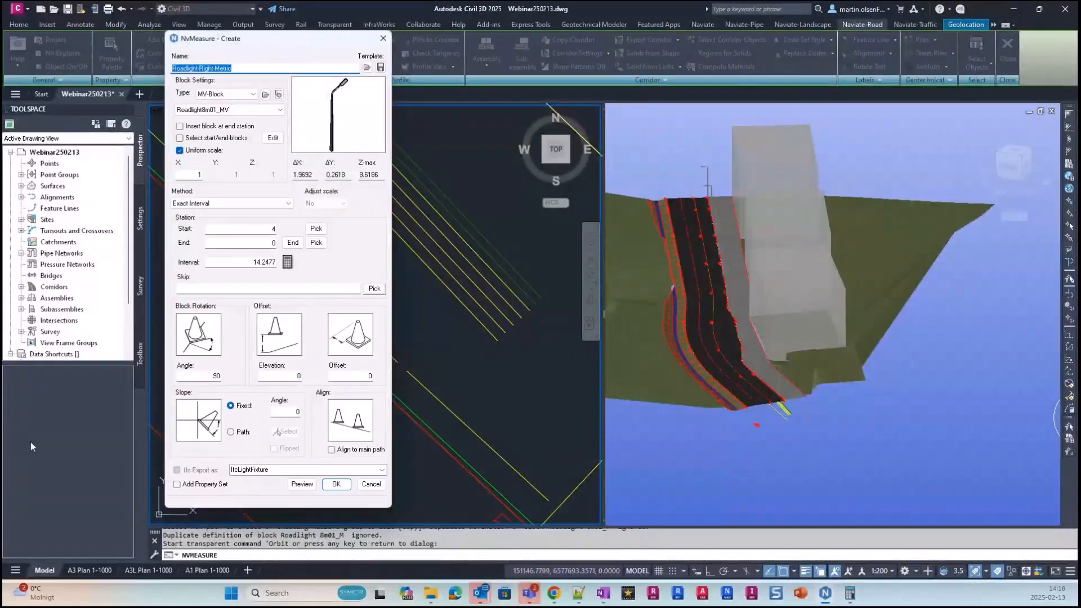
Set the road lights' offset to 0.6, preview the shifted poles and cancel the measure group
{"action": "left_click", "coordinate": [336, 376]}
{"action": "left_click_drag", "start_coordinate": [284, 39], "coordinate": [174, 36]}
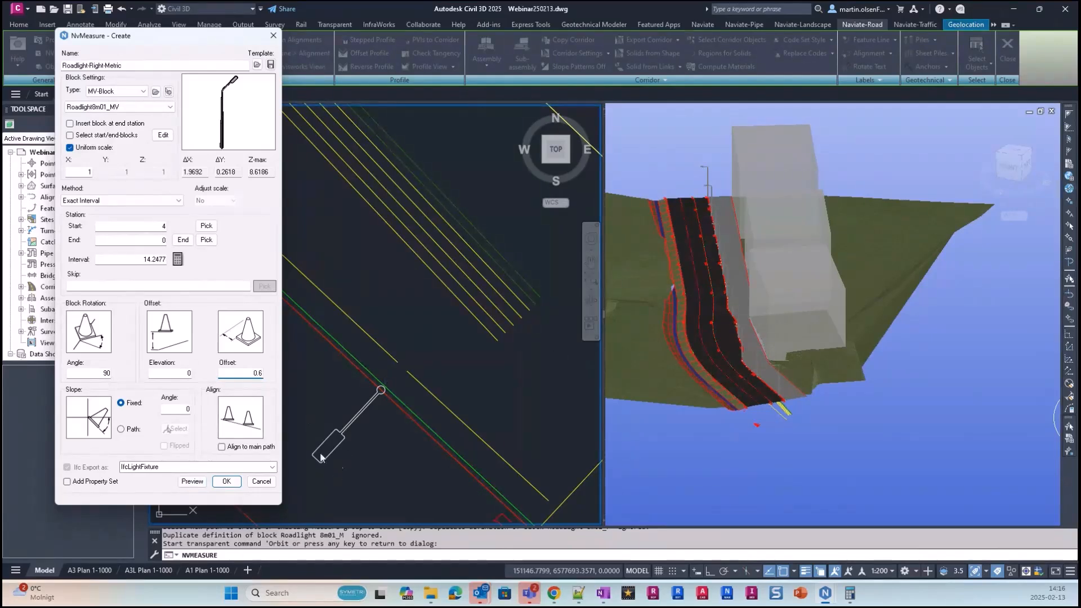
{"action": "left_click", "coordinate": [192, 482]}
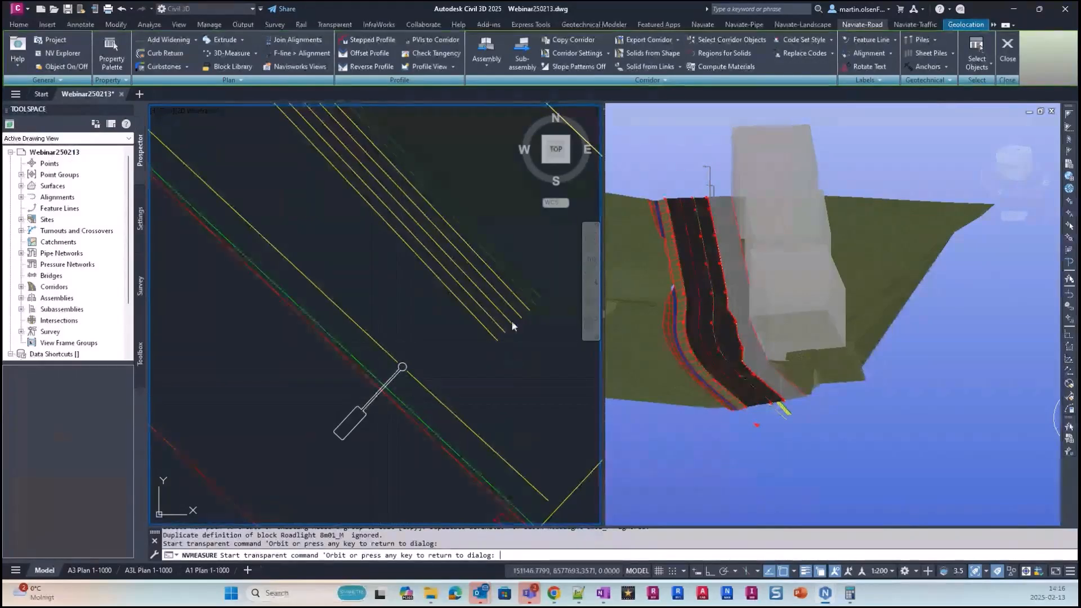
{"action": "key", "text": "Escape"}
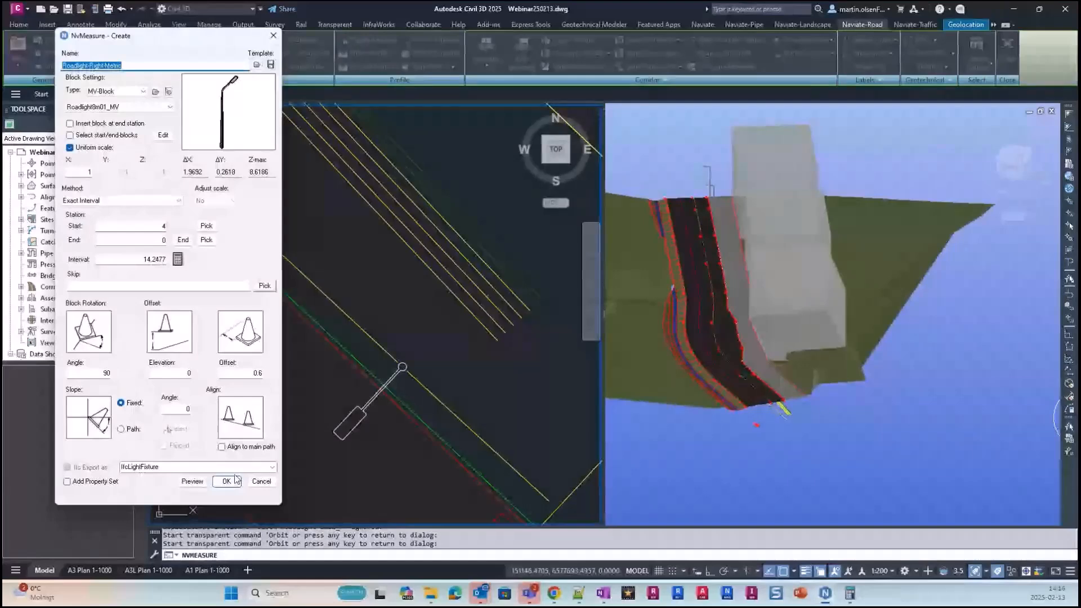
{"action": "mouse_move", "coordinate": [74, 472]}
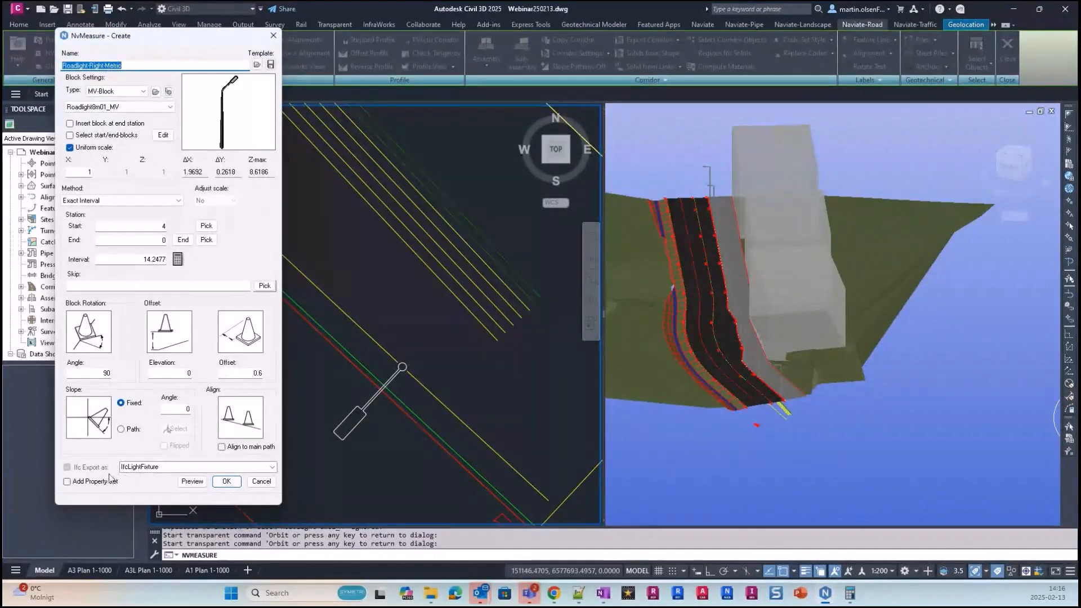
{"action": "mouse_move", "coordinate": [107, 472]}
{"action": "left_click", "coordinate": [261, 481]}
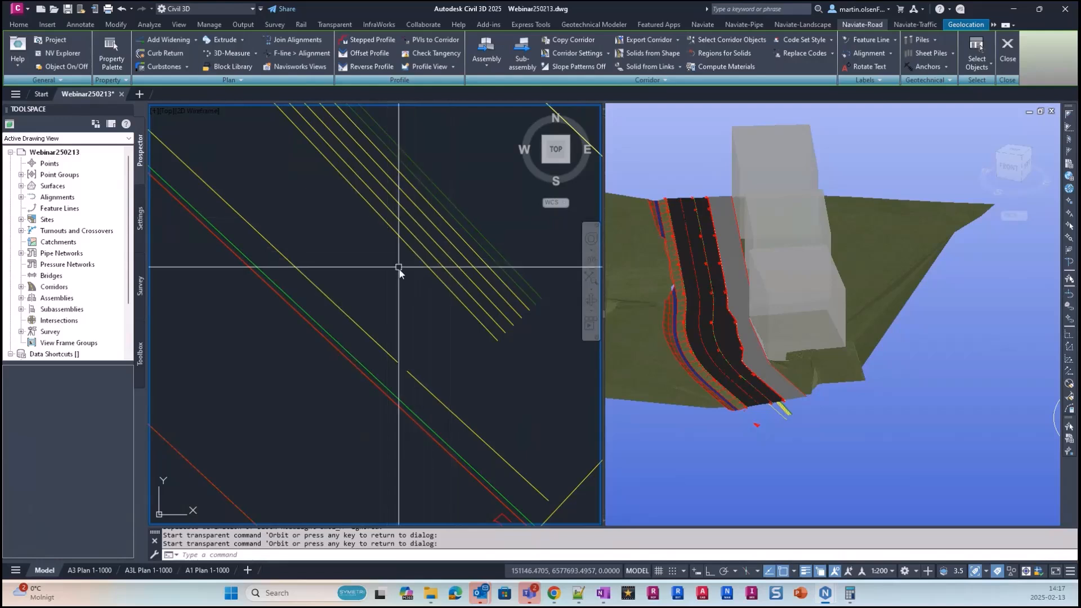
Import the IfcObject property set into the drawing with the Naviate property set tools
{"action": "scroll", "coordinate": [398, 265], "scroll_direction": "down", "scroll_amount": 2}
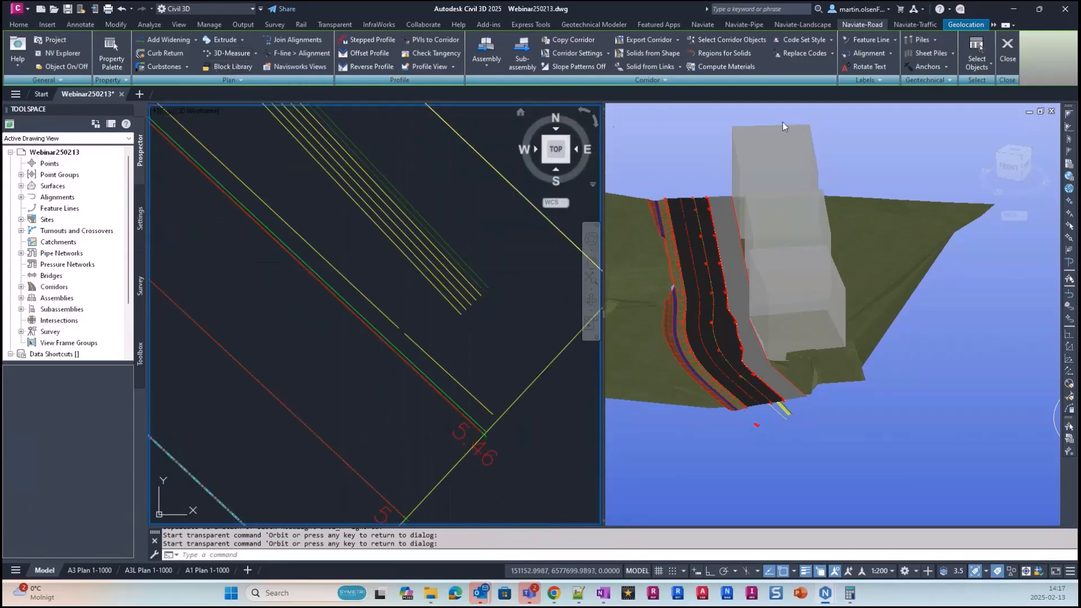
{"action": "left_click", "coordinate": [702, 25]}
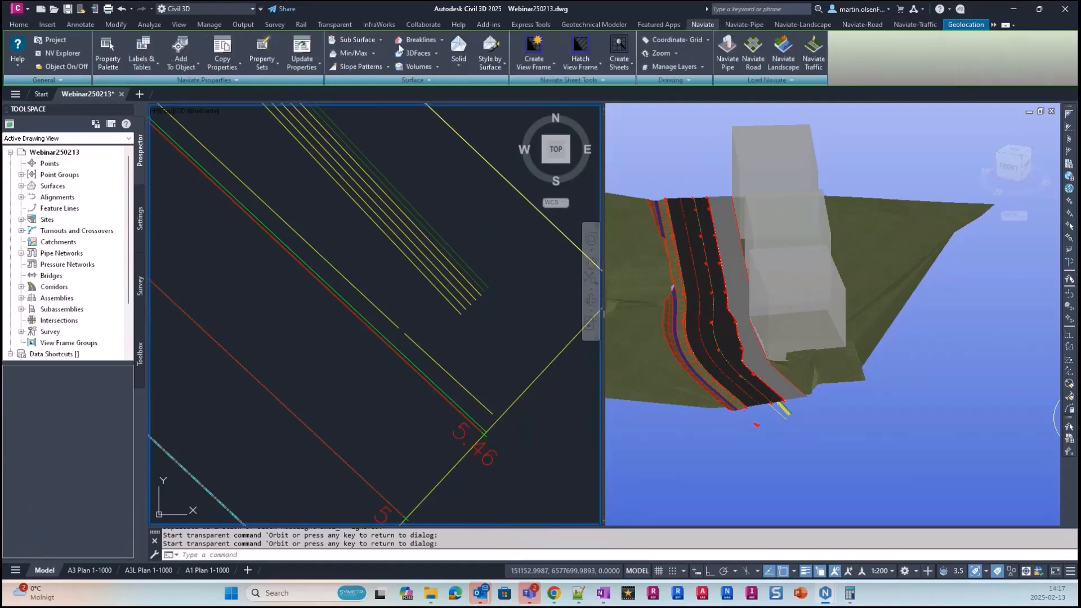
{"action": "left_click", "coordinate": [269, 69]}
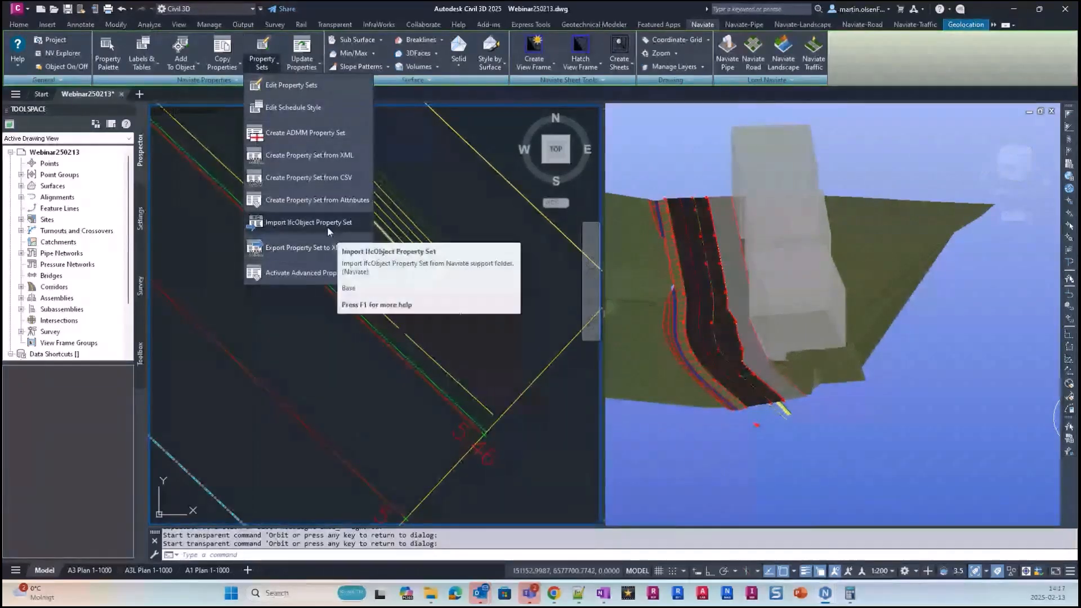
{"action": "left_click", "coordinate": [336, 225]}
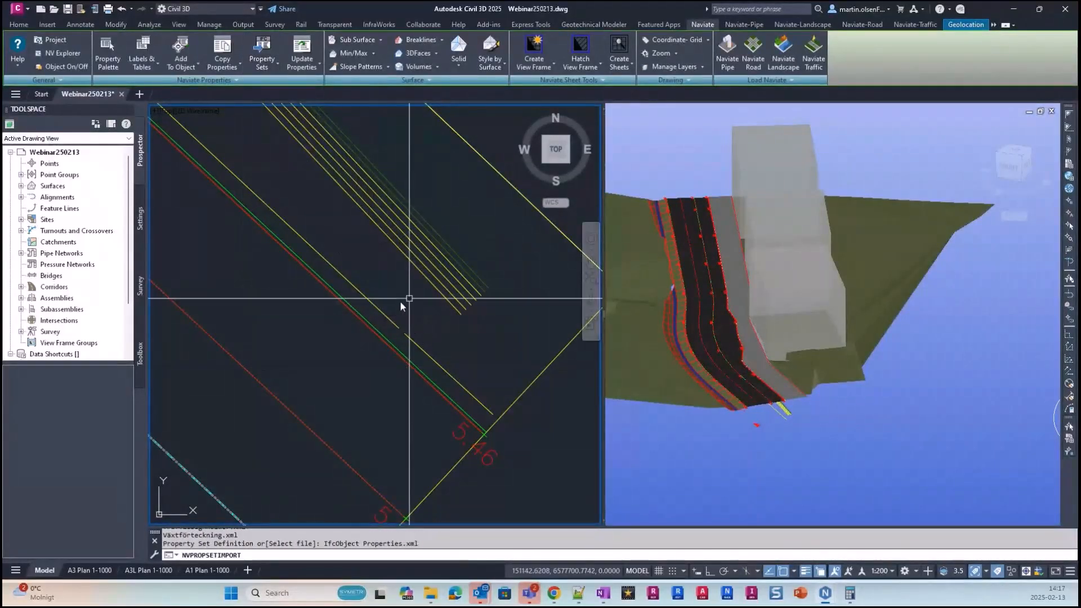
Start a new 3D-Measure using the auto corridor feature line along the road edge as its path
{"action": "scroll", "coordinate": [471, 306], "scroll_direction": "down", "scroll_amount": 2}
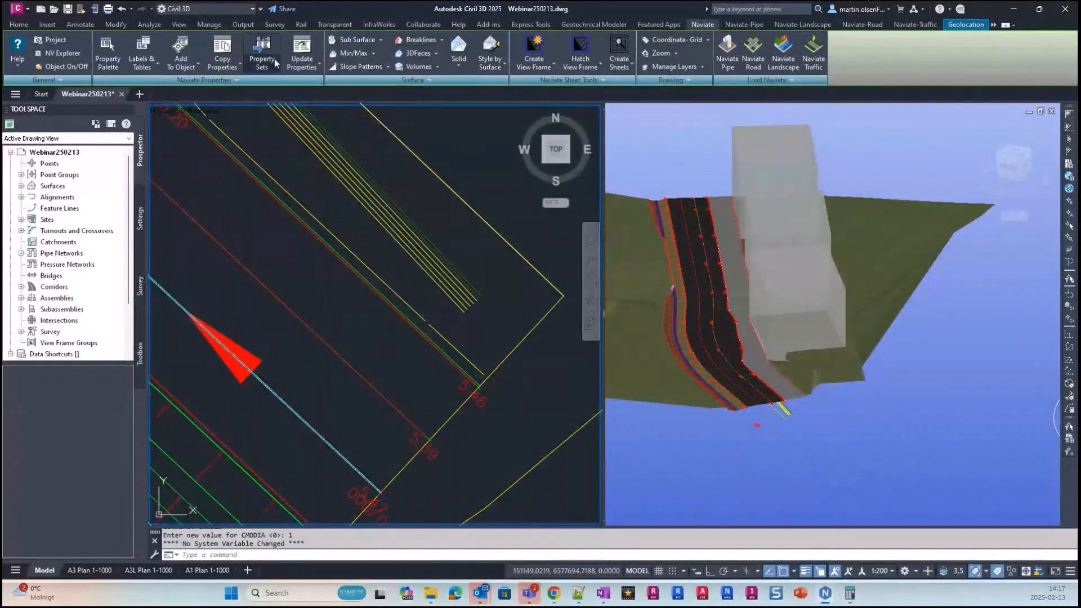
{"action": "left_click", "coordinate": [867, 25]}
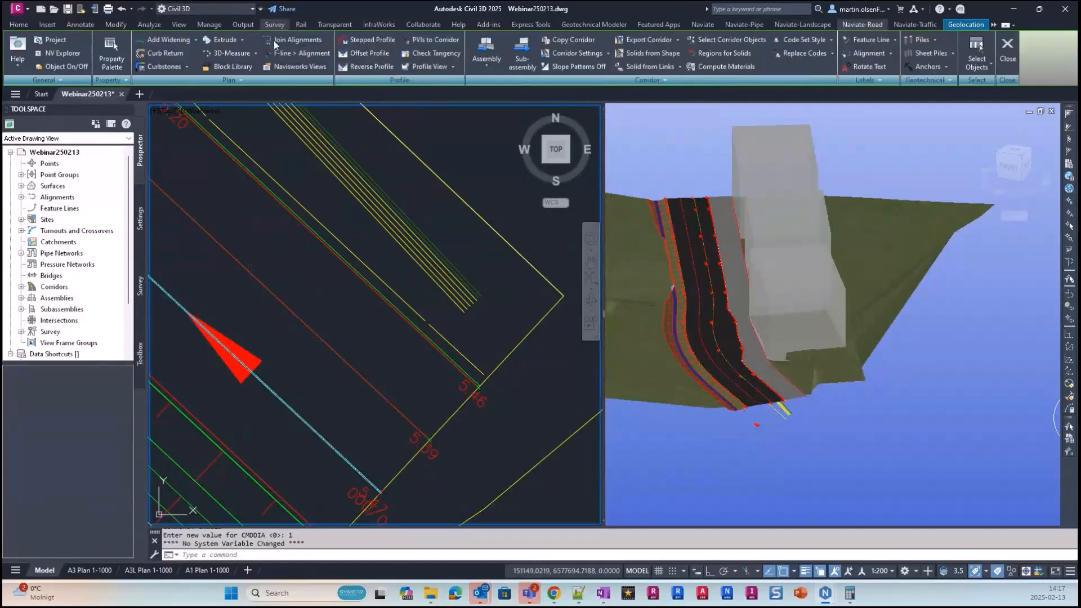
{"action": "left_click", "coordinate": [256, 53]}
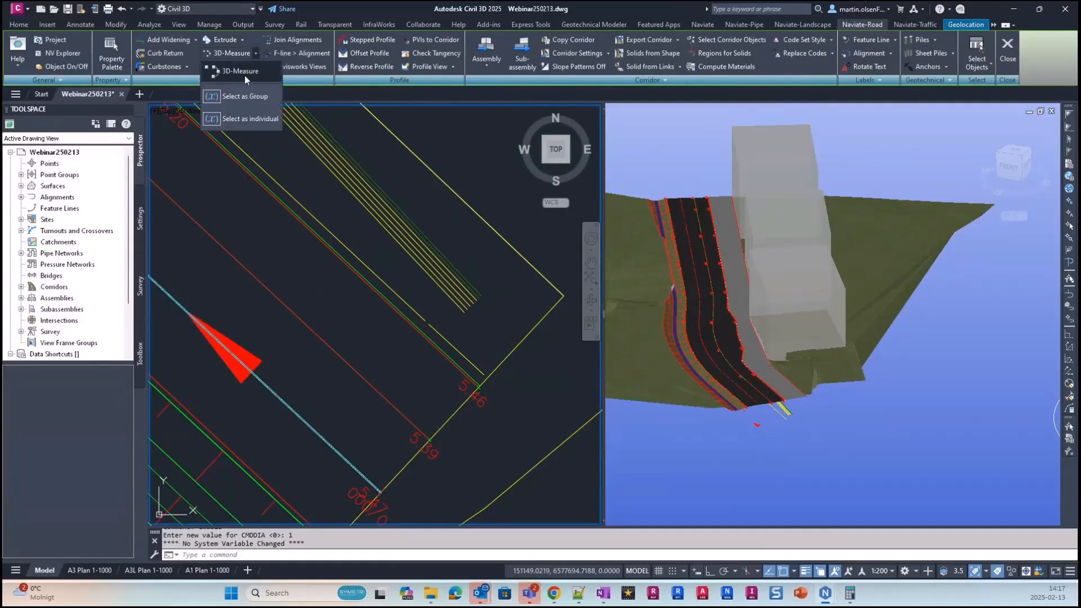
{"action": "left_click", "coordinate": [246, 72]}
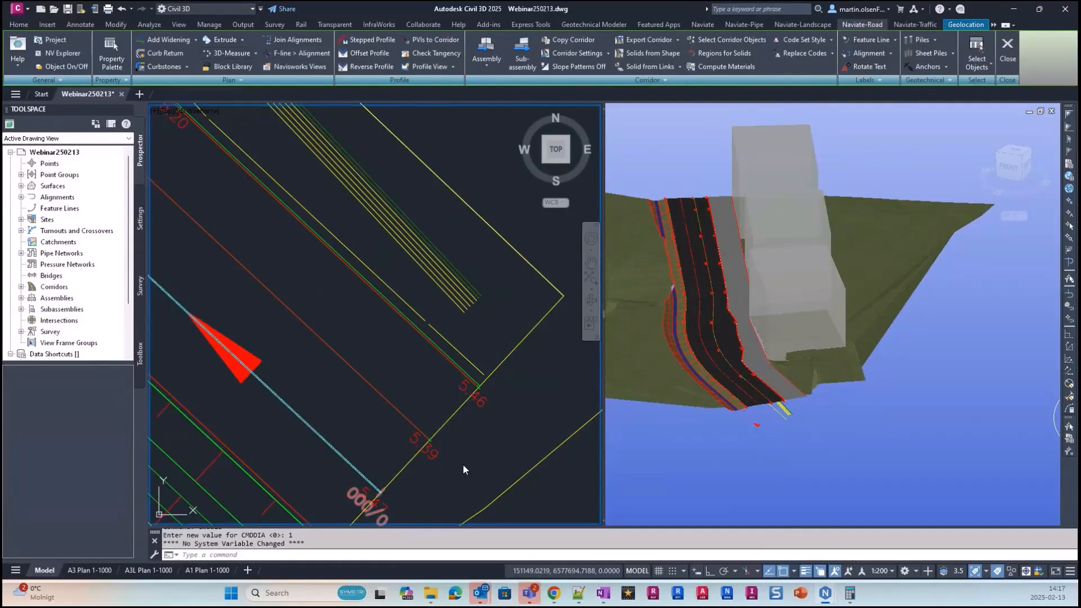
{"action": "left_click", "coordinate": [450, 361]}
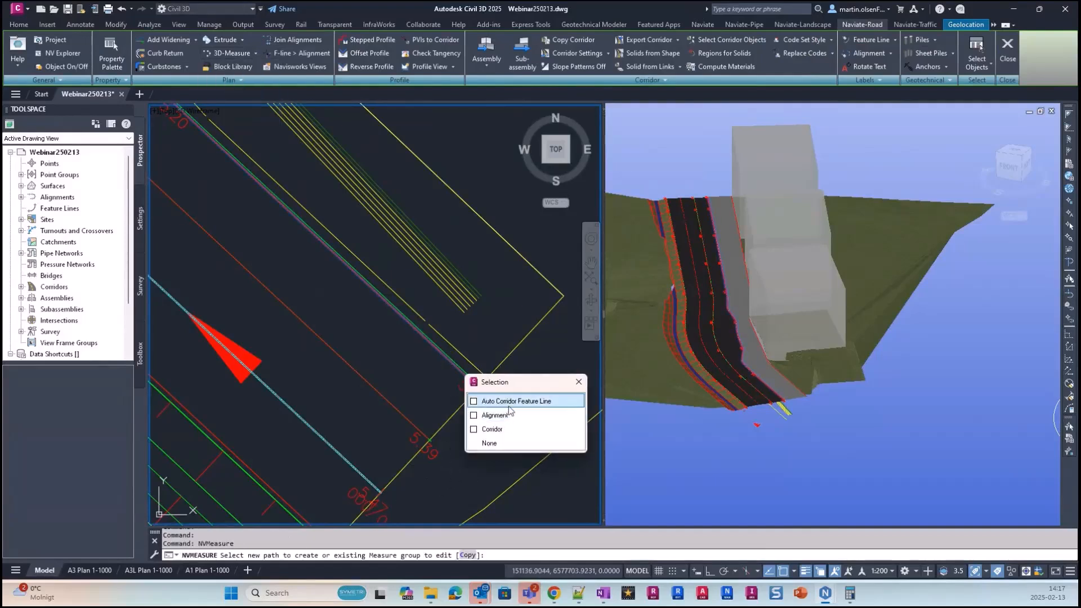
{"action": "left_click", "coordinate": [512, 403]}
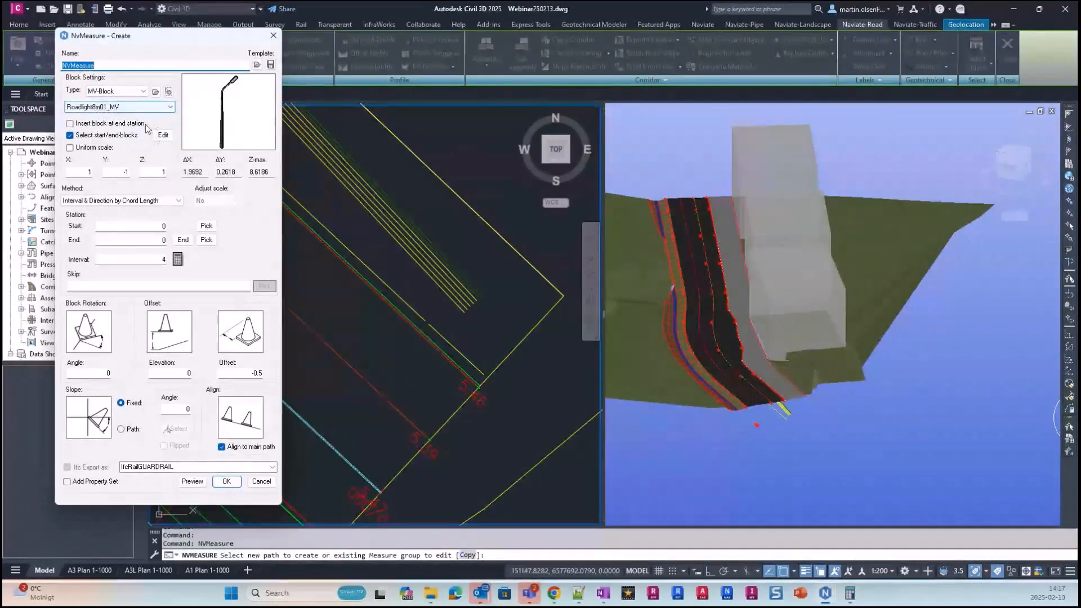
Preview the new measure group with its default block settings along the path
{"action": "left_click", "coordinate": [126, 172]}
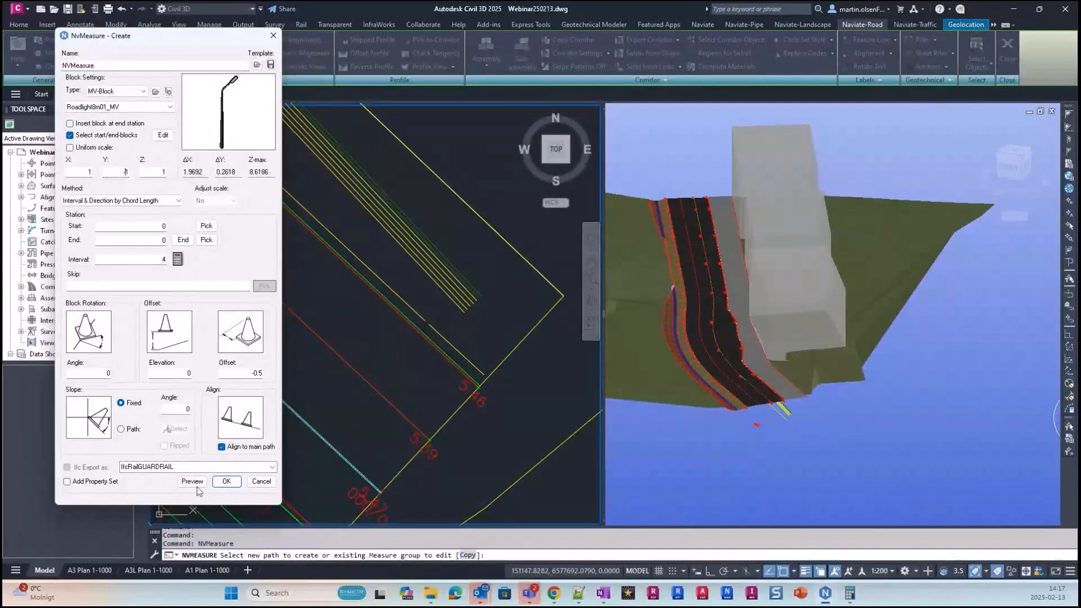
{"action": "left_click", "coordinate": [226, 481]}
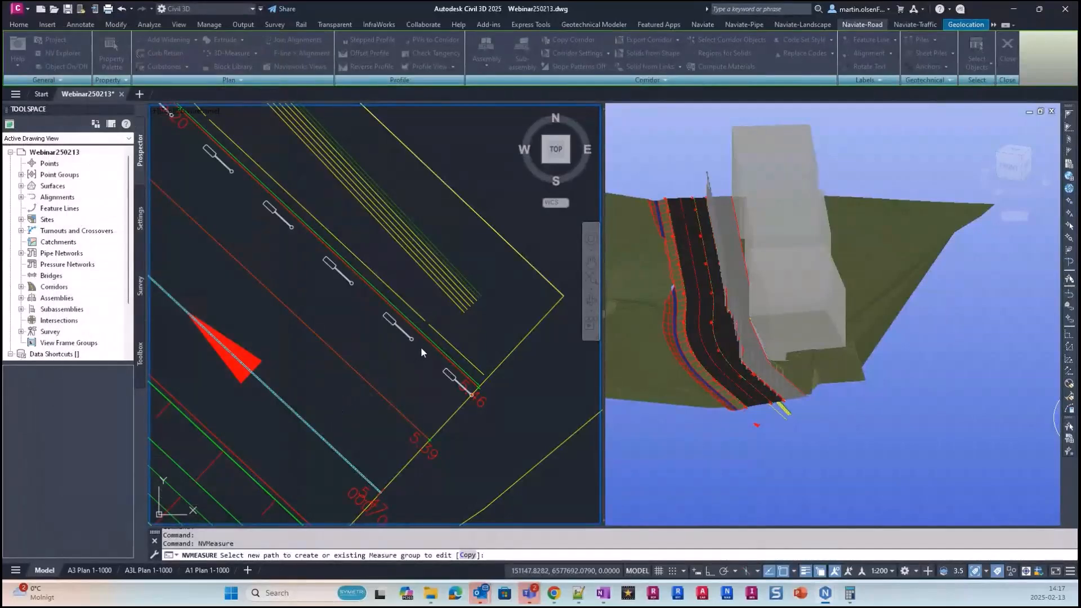
{"action": "key", "text": "Escape"}
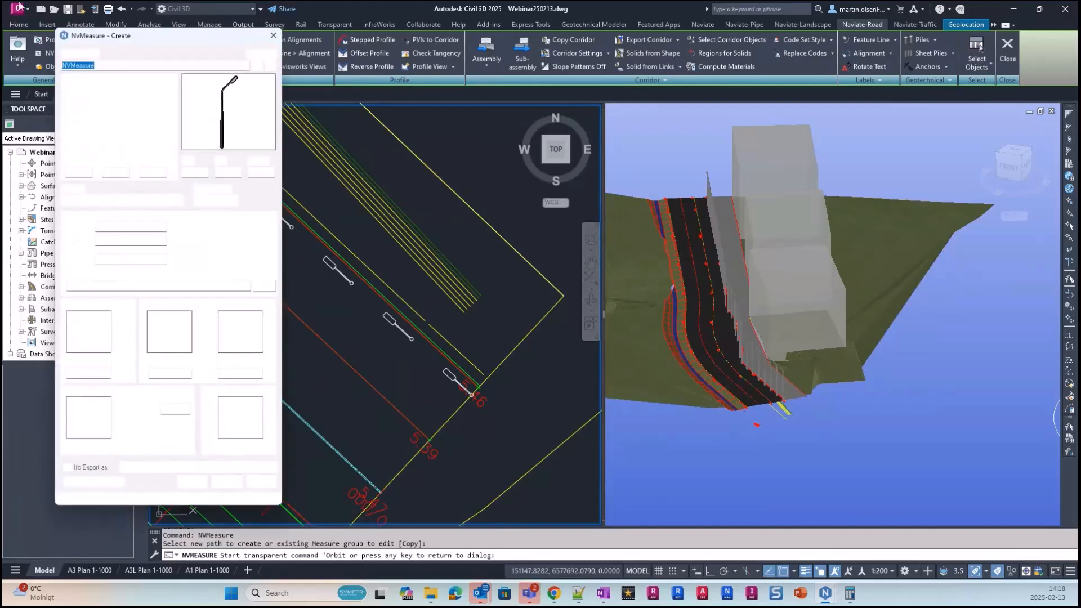
Load the Roadlight-Right-Metric.json template into the restarted measure group
{"action": "left_click", "coordinate": [338, 76]}
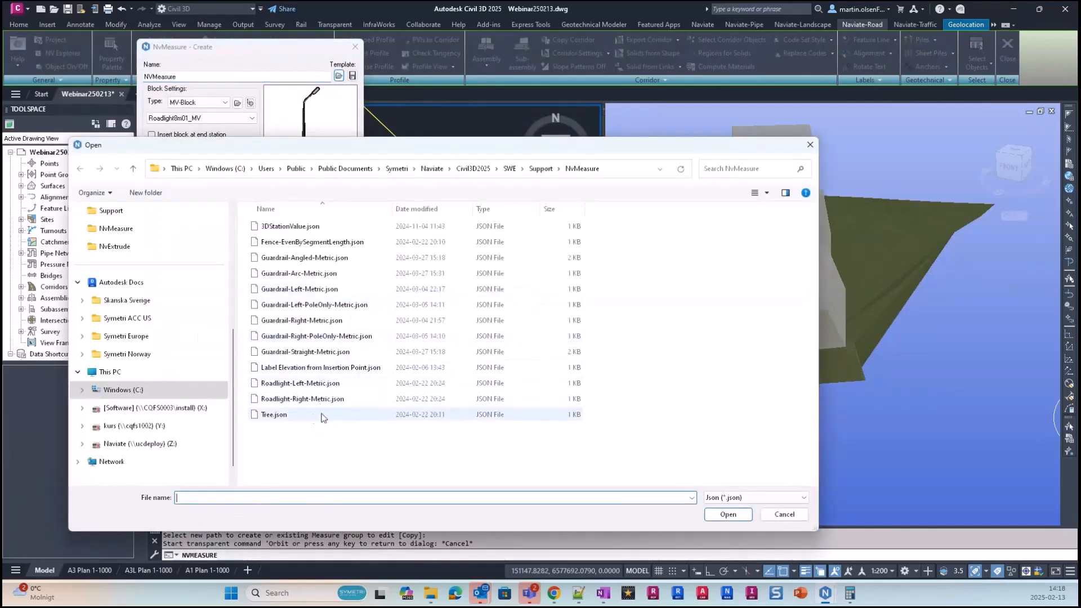
{"action": "left_click", "coordinate": [502, 399]}
{"action": "left_click", "coordinate": [729, 514]}
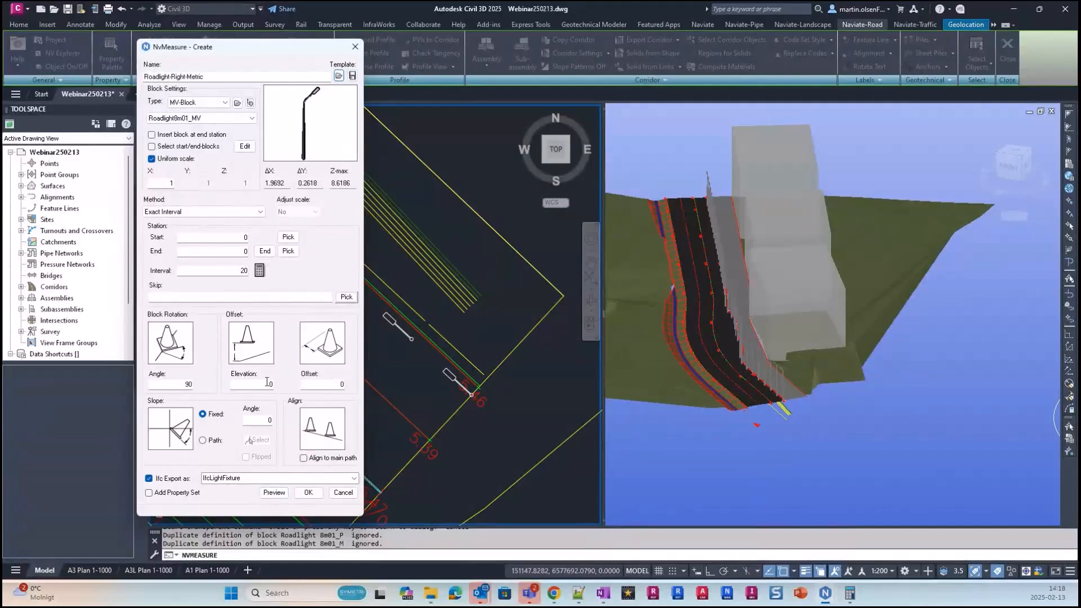
Set the offset to 0.6 and the start station to 4, enable Add Property Set, and preview the road lights
{"action": "type", "text": "0.6"}
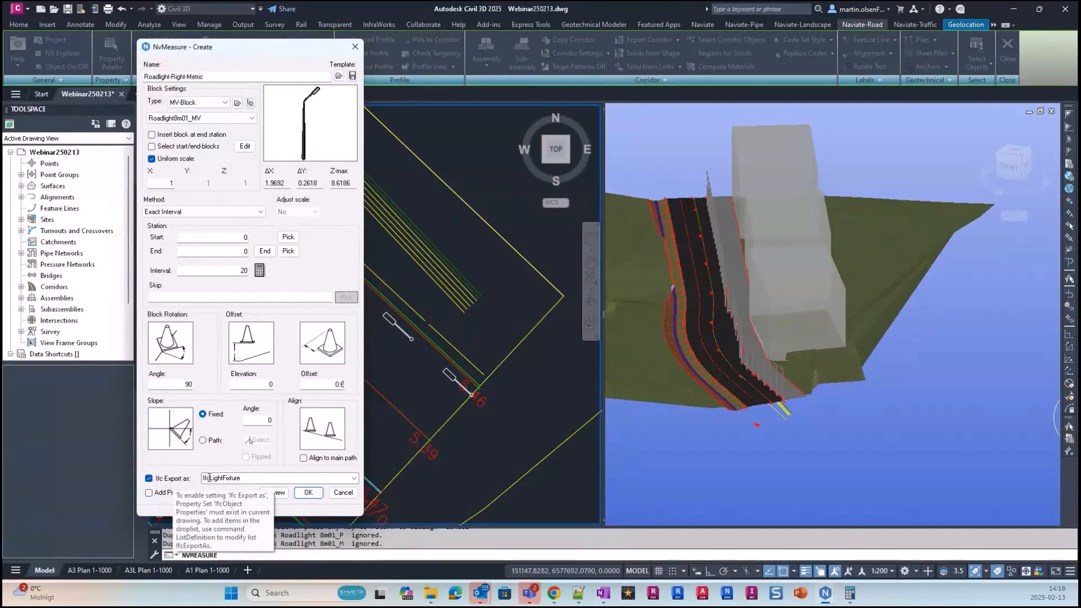
{"action": "left_click", "coordinate": [158, 494]}
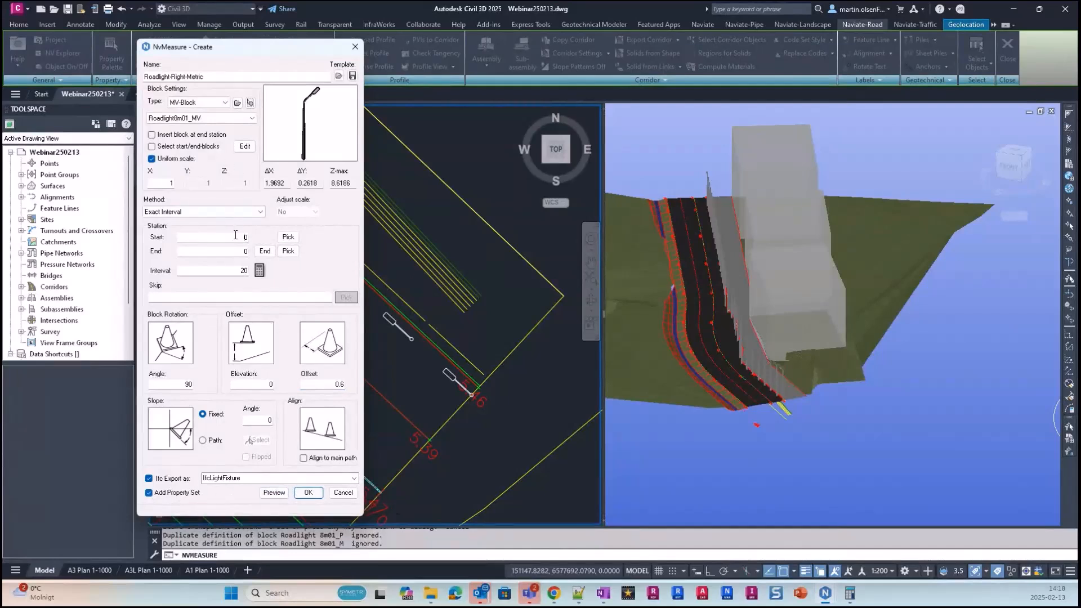
{"action": "left_click", "coordinate": [271, 493]}
{"action": "scroll", "coordinate": [397, 327], "scroll_direction": "down", "scroll_amount": 2}
{"action": "mouse_move", "coordinate": [397, 295]}
{"action": "middle_mouse_down"}
{"action": "mouse_move", "coordinate": [401, 403]}
{"action": "mouse_move", "coordinate": [373, 391]}
{"action": "middle_mouse_up"}
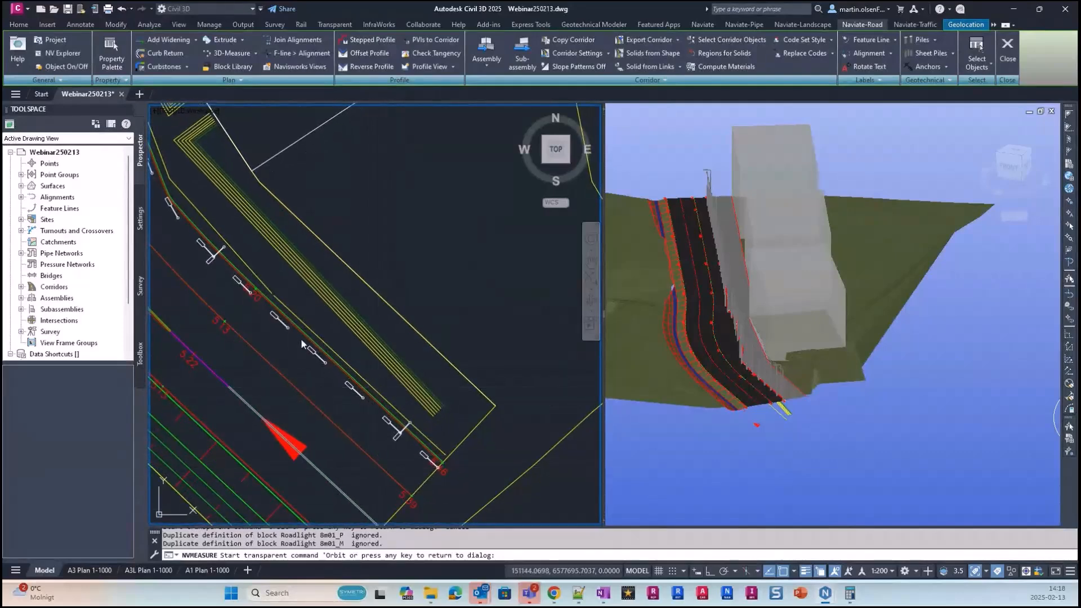
{"action": "key", "text": "Return"}
Use the calculated interval of 14.2477 with 10 objects and preview the respaced road lights
{"action": "left_click_drag", "start_coordinate": [213, 270], "coordinate": [272, 281]}
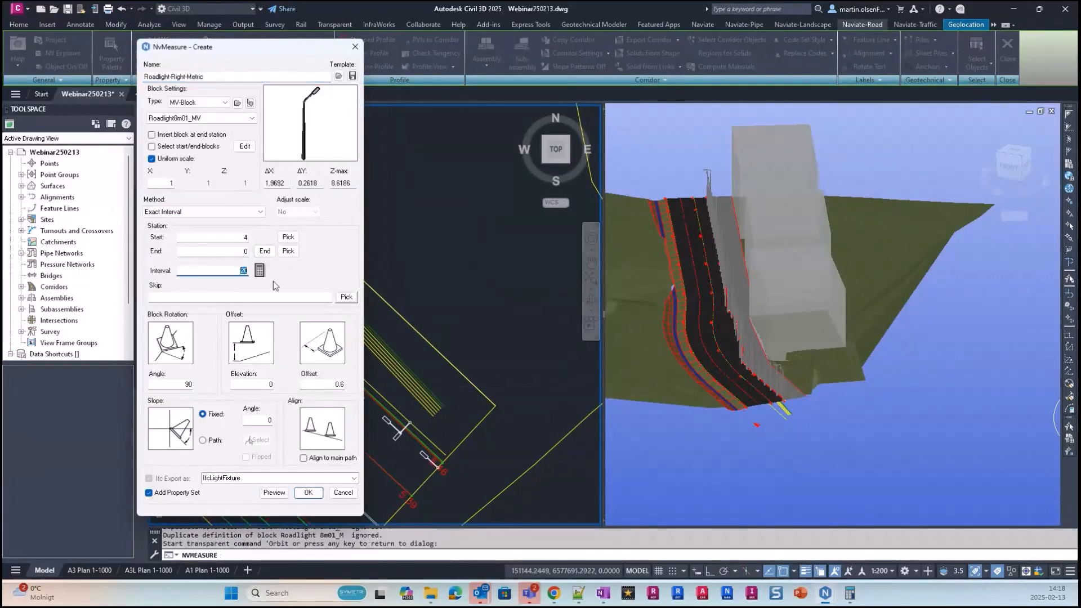
{"action": "left_click", "coordinate": [259, 271]}
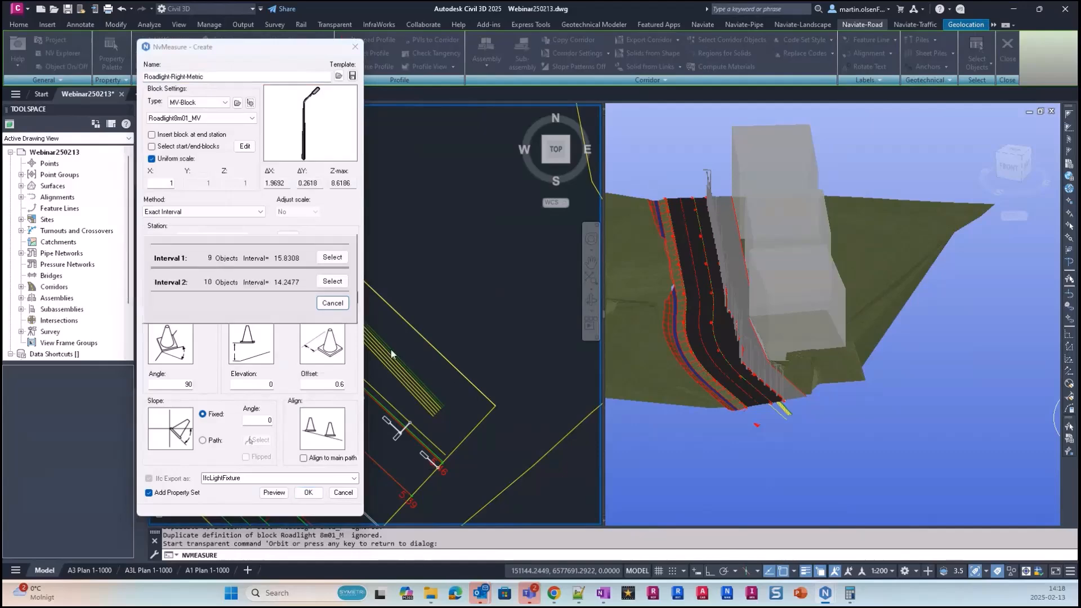
{"action": "left_click", "coordinate": [332, 281]}
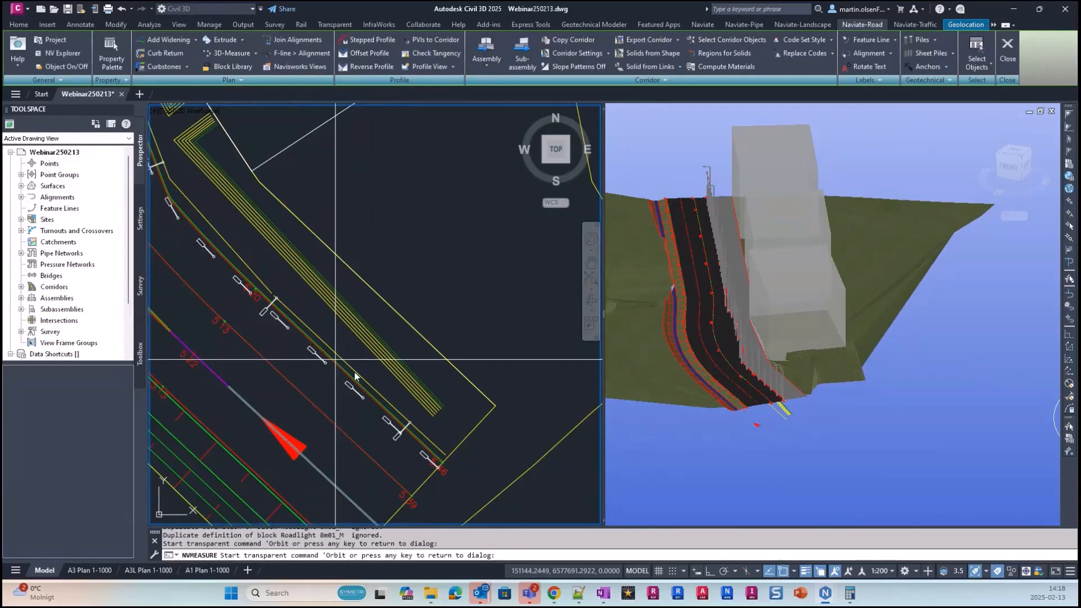
{"action": "key", "text": "Return"}
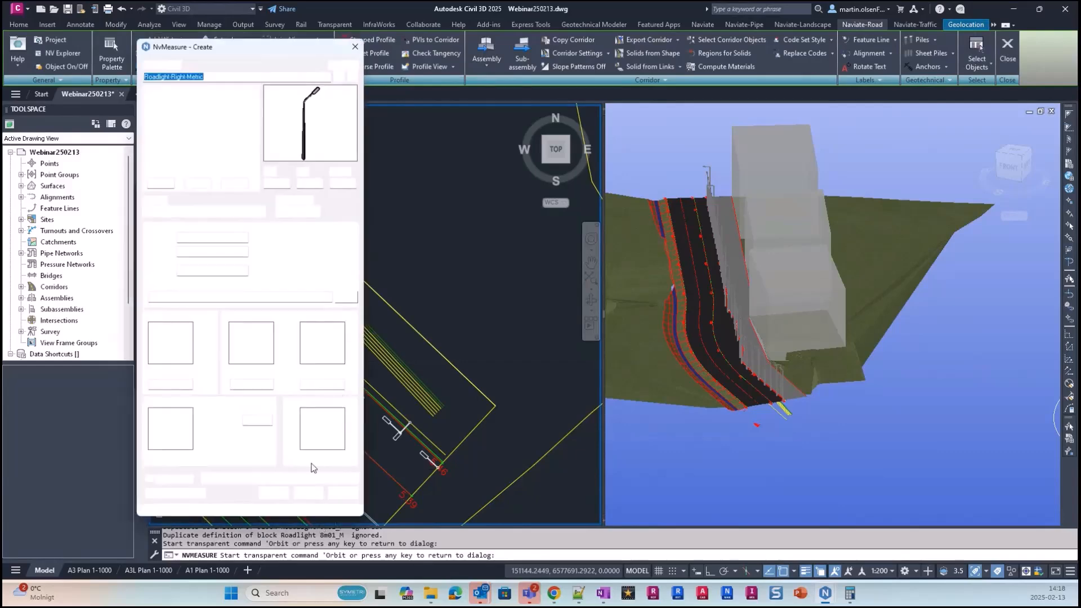
Create the road lights and define property 1 of their property set as Code with the manual text Roadlight
{"action": "left_click", "coordinate": [315, 495]}
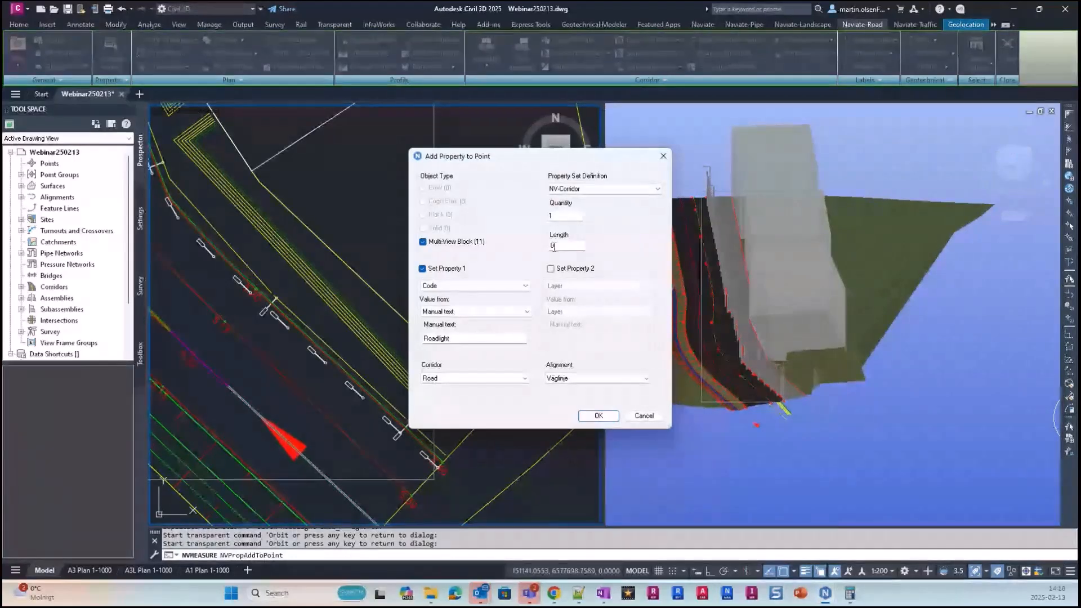
{"action": "left_click_drag", "start_coordinate": [497, 161], "coordinate": [381, 118]}
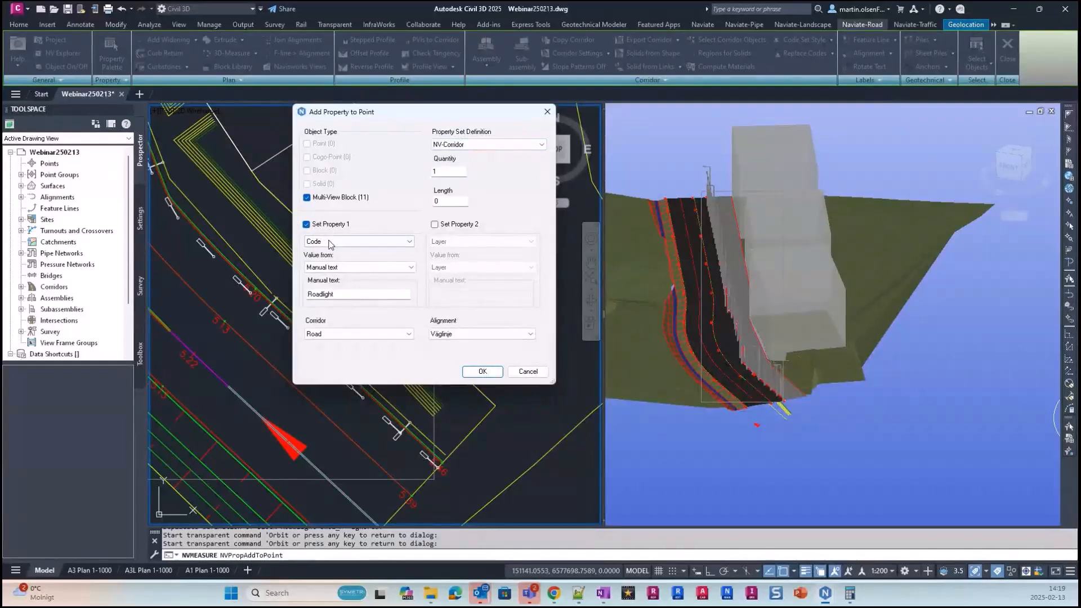
{"action": "left_click", "coordinate": [331, 242]}
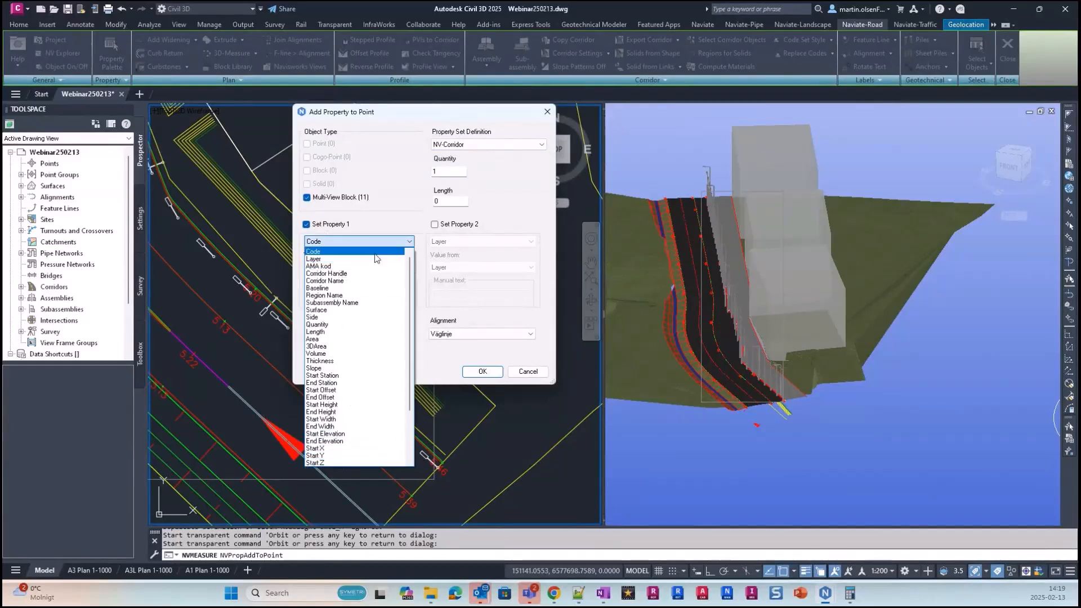
{"action": "left_click", "coordinate": [309, 252]}
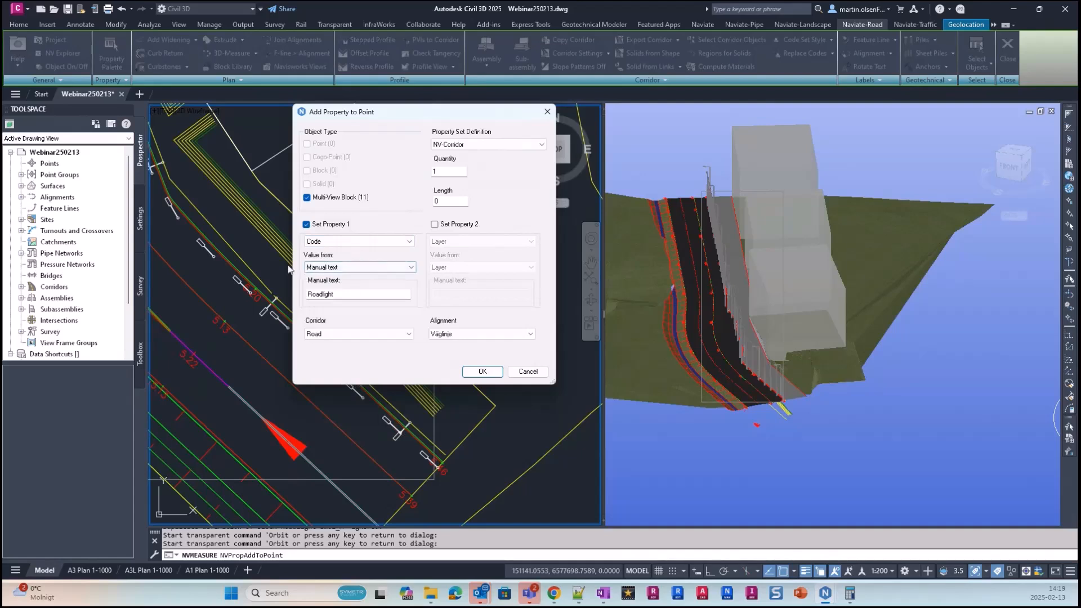
{"action": "left_click", "coordinate": [331, 268]}
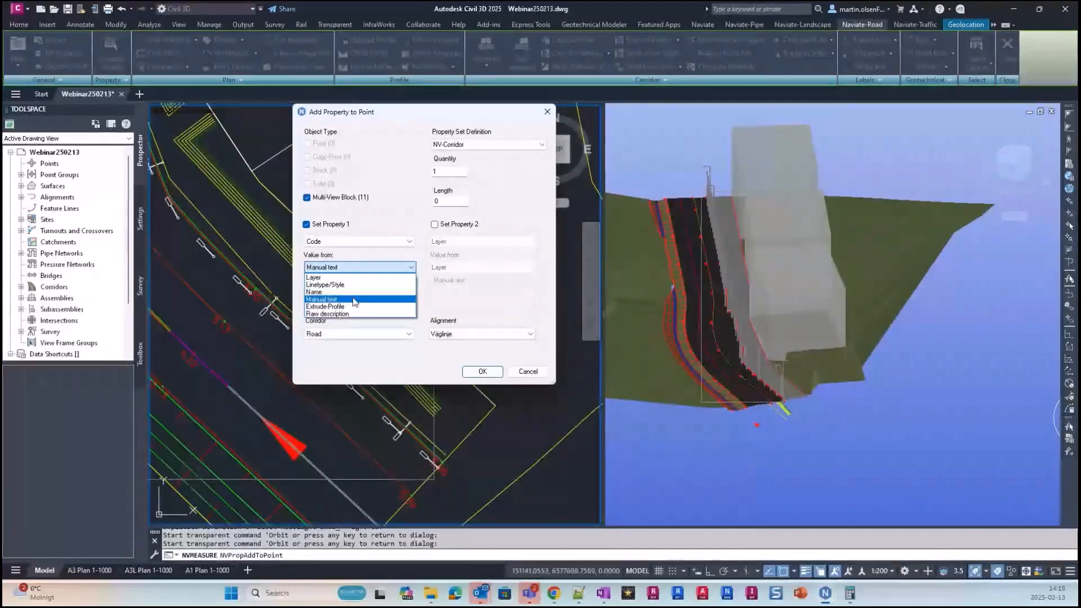
{"action": "left_click", "coordinate": [320, 299]}
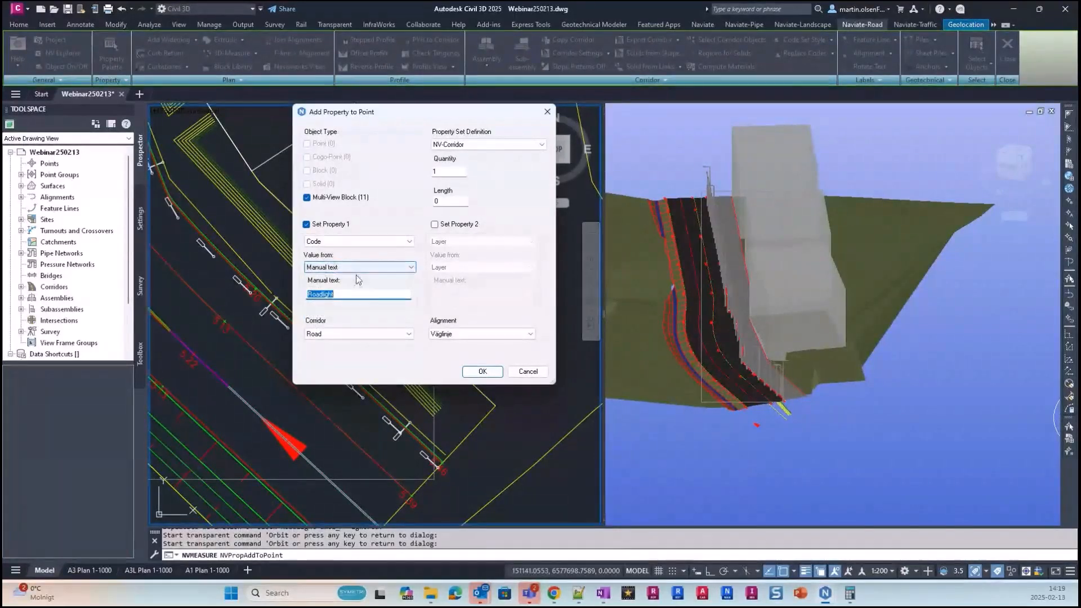
{"action": "left_click", "coordinate": [381, 294]}
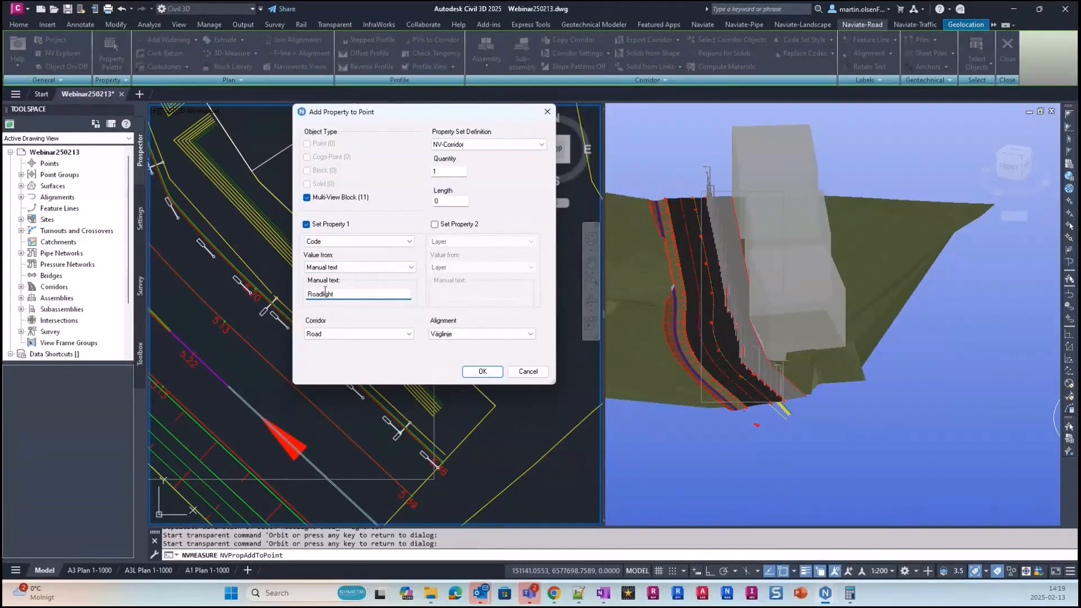
Assign the Road corridor and the Väglinje alignment, and add the NV-Corridor property set to the road lights
{"action": "left_click", "coordinate": [345, 333]}
{"action": "left_click", "coordinate": [346, 338]}
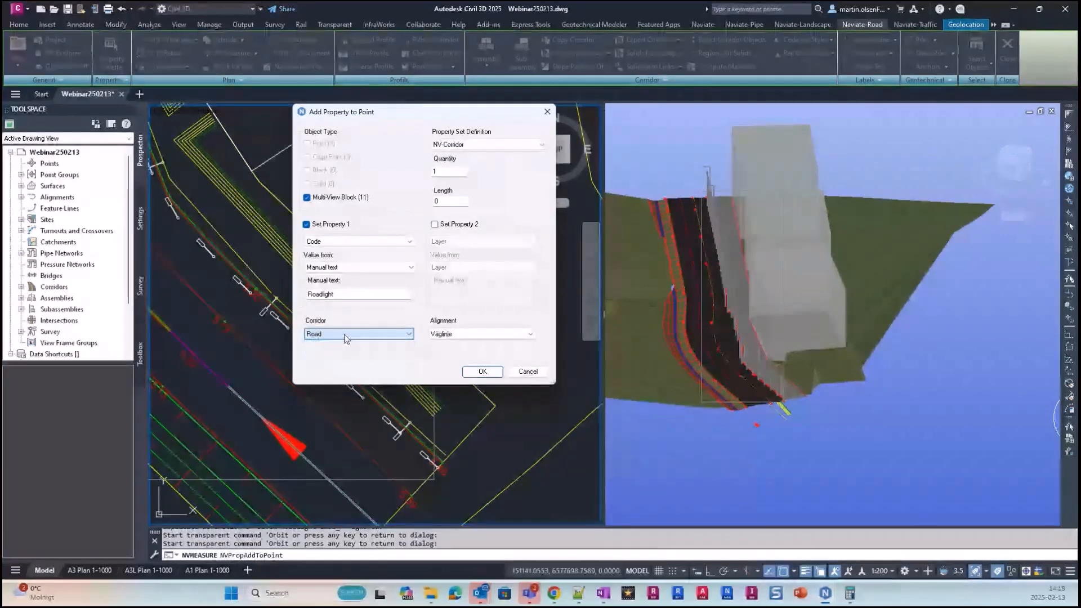
{"action": "left_click", "coordinate": [491, 335]}
{"action": "left_click", "coordinate": [485, 316]}
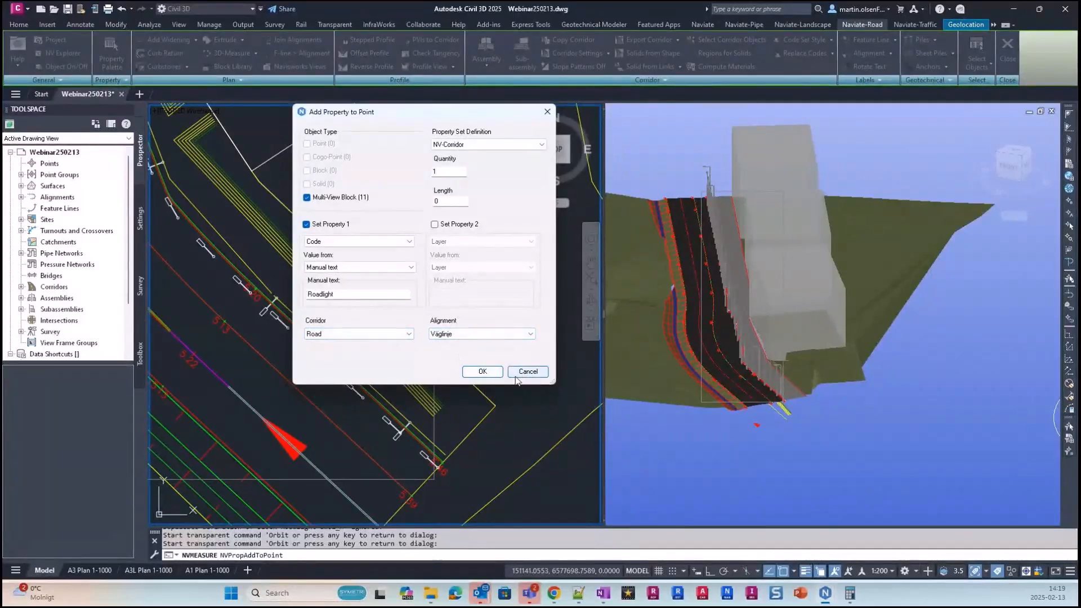
{"action": "left_click", "coordinate": [482, 371]}
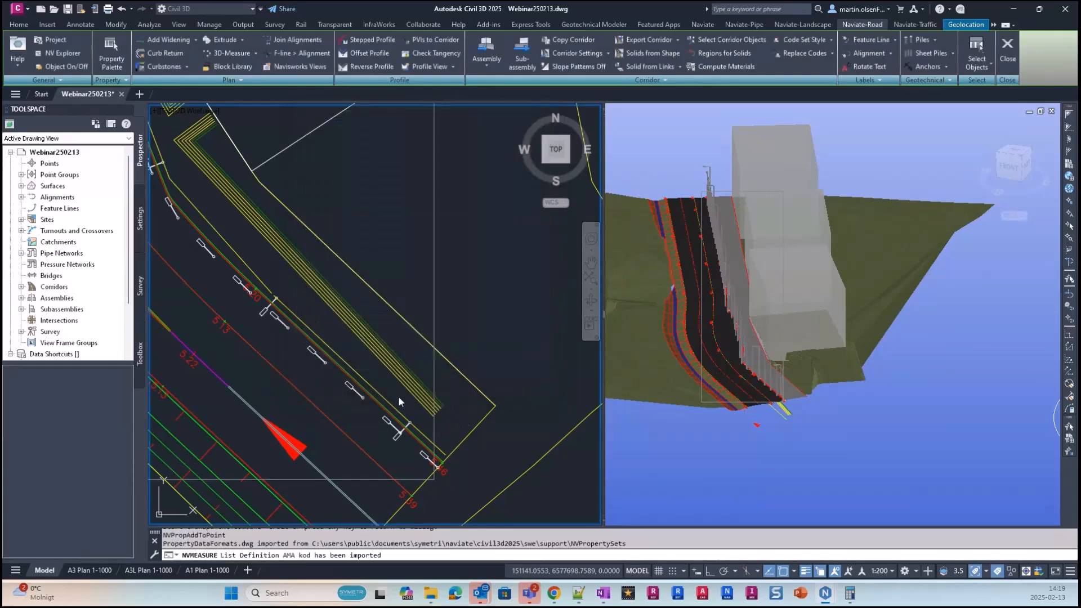
Try to erase the surplus road lights by selecting all similar blocks, and undo the erase
{"action": "scroll", "coordinate": [405, 437], "scroll_direction": "down", "scroll_amount": 5}
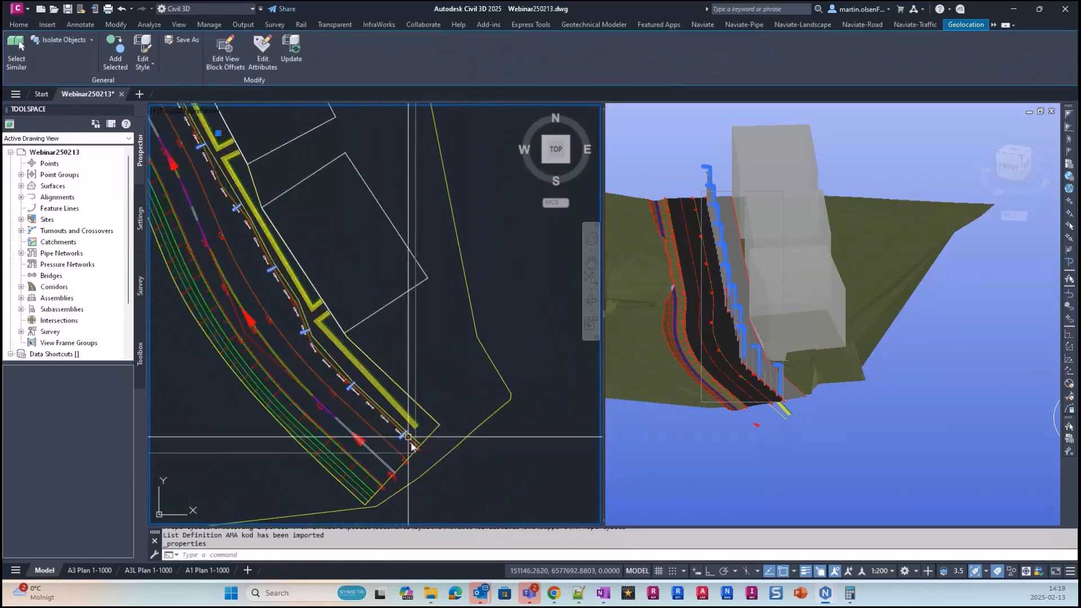
{"action": "key", "text": "Escape"}
{"action": "scroll", "coordinate": [411, 441], "scroll_direction": "up", "scroll_amount": 3}
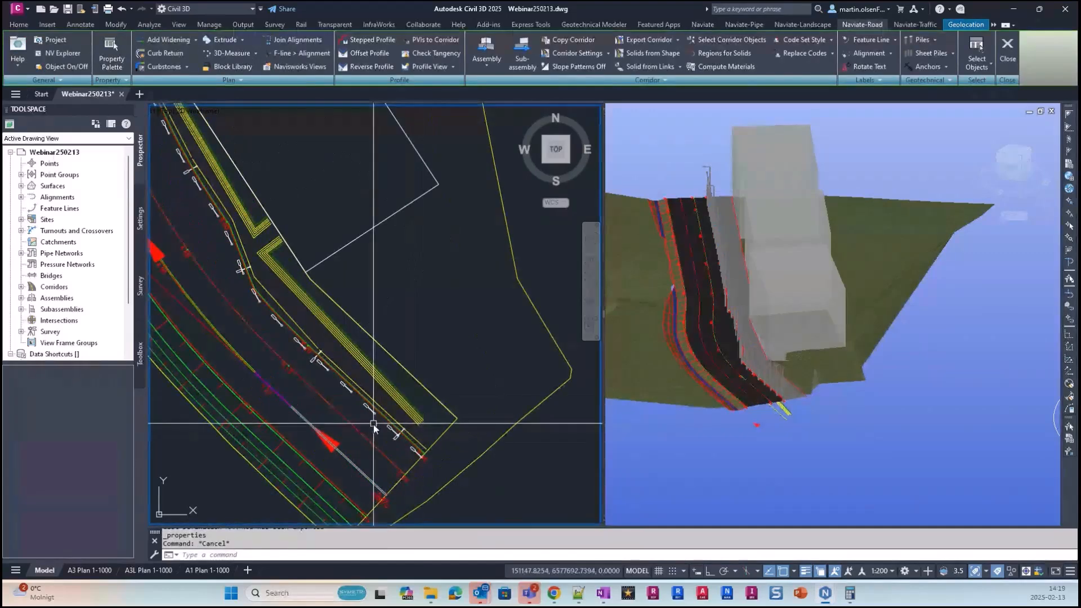
{"action": "left_click", "coordinate": [394, 446]}
{"action": "key", "text": "Escape"}
{"action": "scroll", "coordinate": [372, 417], "scroll_direction": "up", "scroll_amount": 2}
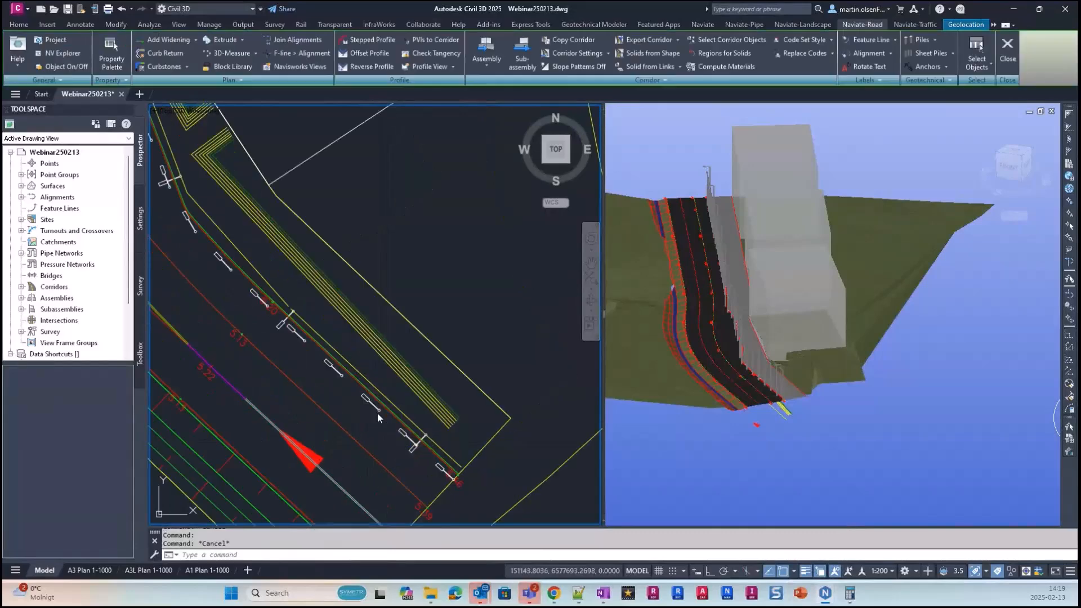
{"action": "right_click", "coordinate": [404, 432]}
{"action": "left_click", "coordinate": [401, 405]}
{"action": "key", "text": "Delete"}
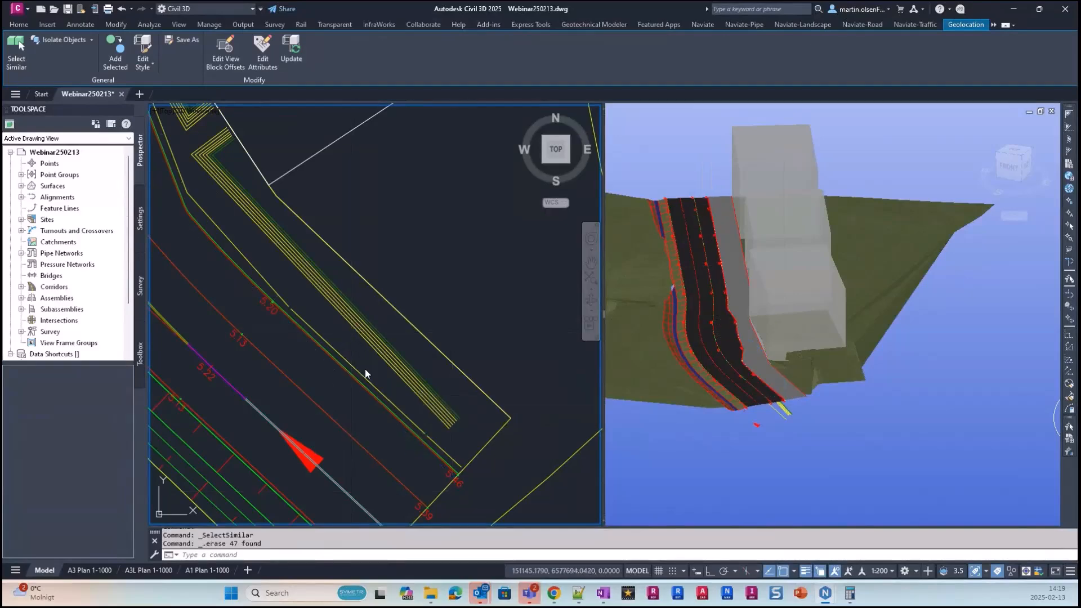
{"action": "key", "text": "ctrl+z"}
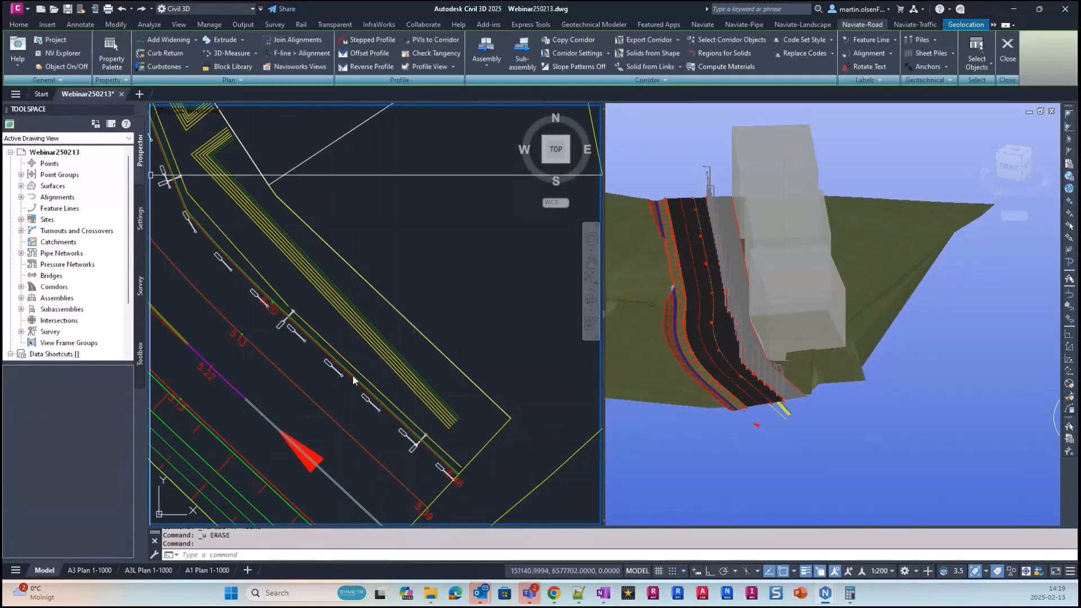
{"action": "scroll", "coordinate": [400, 437], "scroll_direction": "up", "scroll_amount": 3}
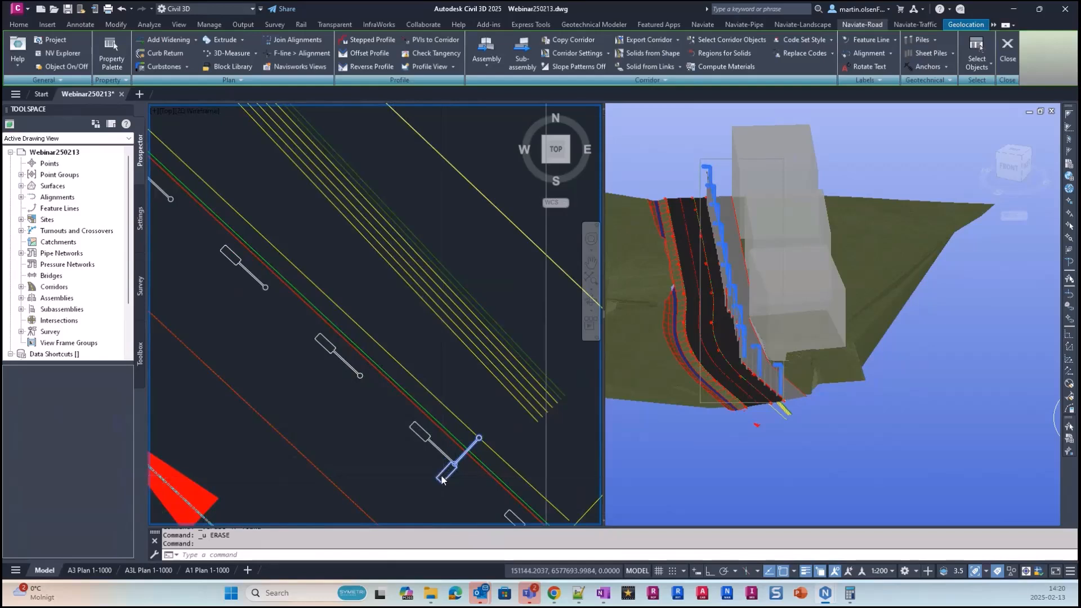
{"action": "left_click", "coordinate": [442, 475]}
{"action": "scroll", "coordinate": [442, 475], "scroll_direction": "down", "scroll_amount": 2}
{"action": "key", "text": "Escape"}
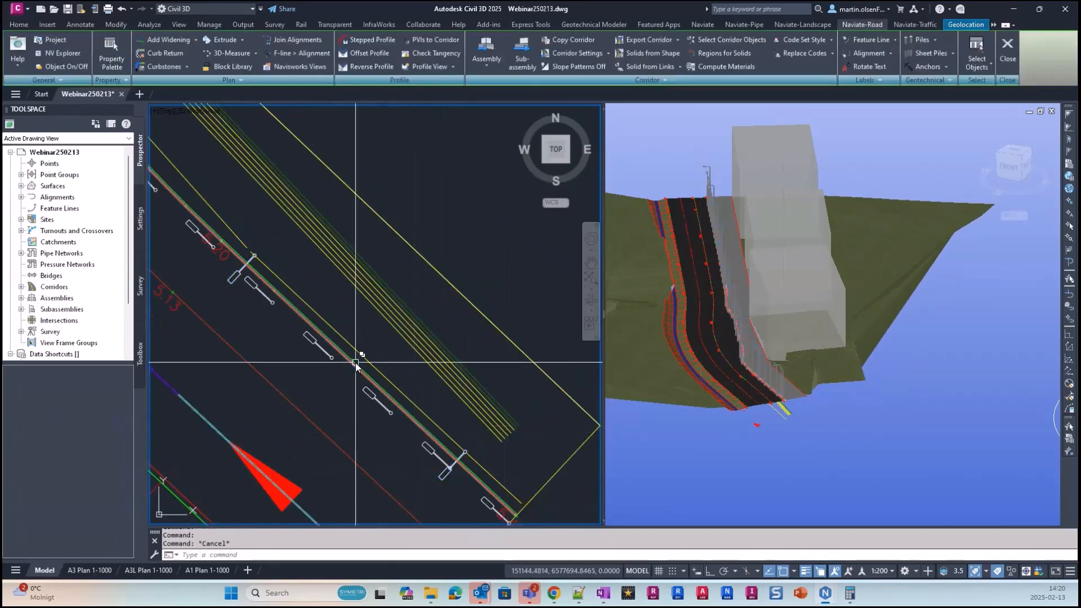
Erase the closely spaced surplus road lights by selecting similar blocks, leaving the new measure group's lights out of the selection
{"action": "left_click", "coordinate": [365, 393]}
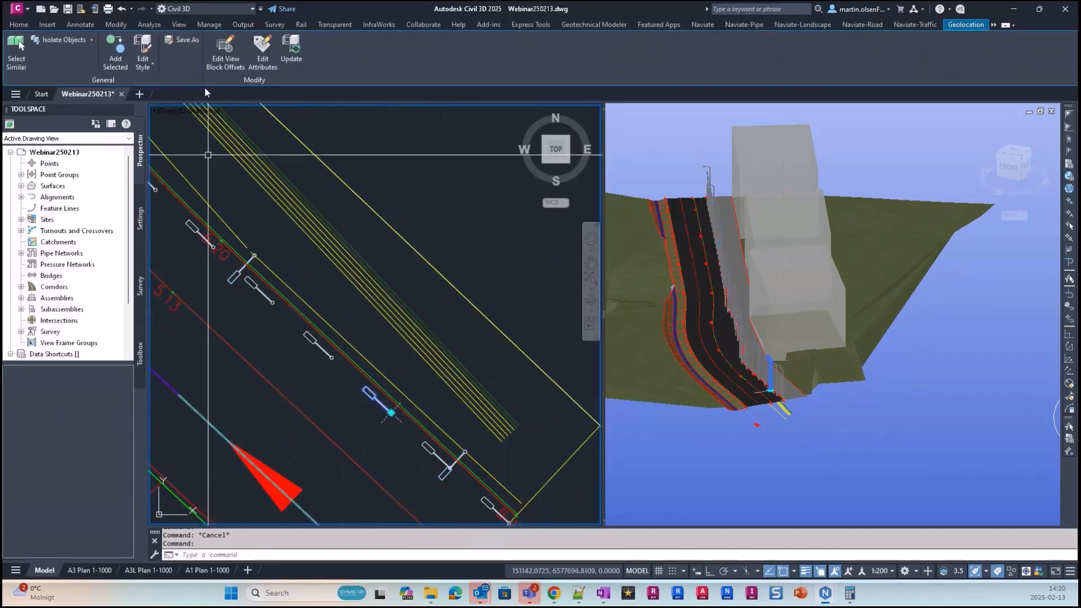
{"action": "scroll", "coordinate": [416, 397], "scroll_direction": "down", "scroll_amount": 2}
{"action": "left_click", "coordinate": [350, 369]}
{"action": "key", "text": "Escape"}
{"action": "scroll", "coordinate": [357, 367], "scroll_direction": "down", "scroll_amount": 2}
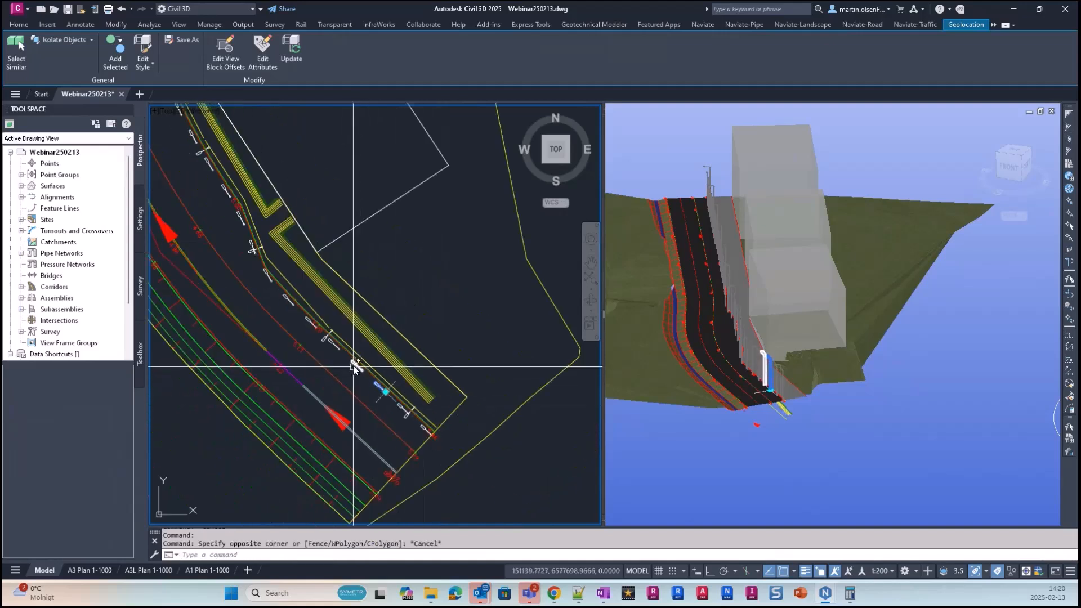
{"action": "left_click", "coordinate": [333, 355]}
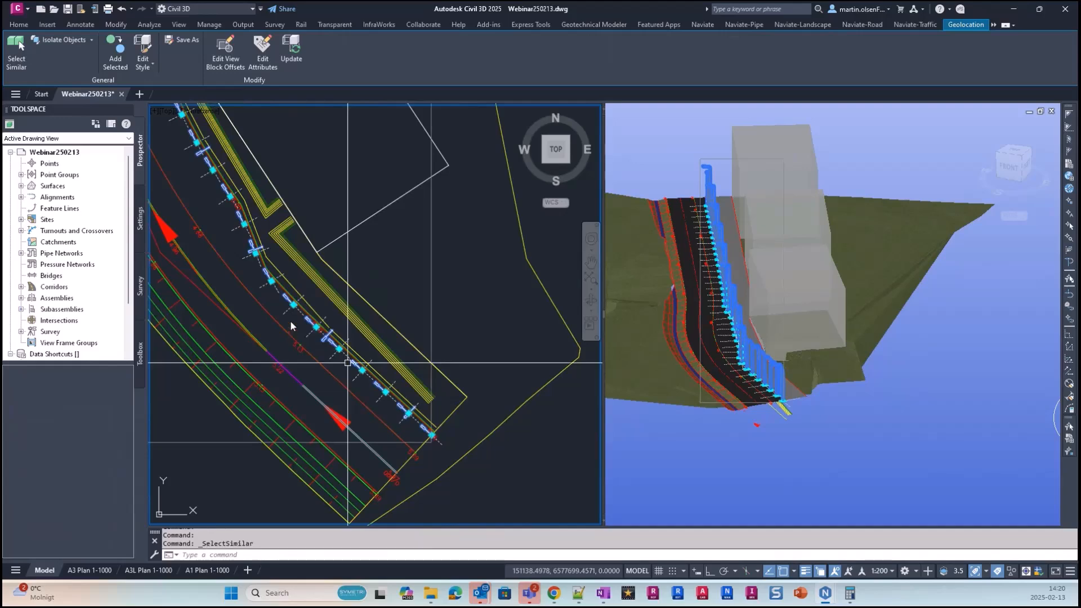
{"action": "scroll", "coordinate": [333, 345], "scroll_direction": "up", "scroll_amount": 5}
{"action": "left_click", "coordinate": [350, 265], "text": "shift"}
{"action": "left_click", "coordinate": [315, 298], "text": "shift"}
{"action": "scroll", "coordinate": [367, 288], "scroll_direction": "down", "scroll_amount": 4}
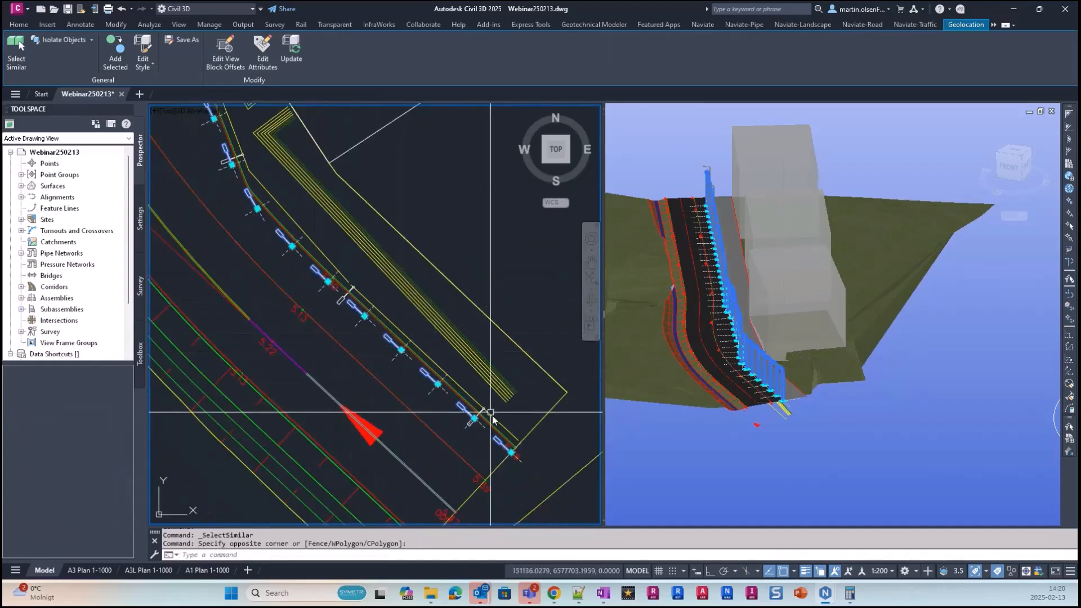
{"action": "key", "text": "Delete"}
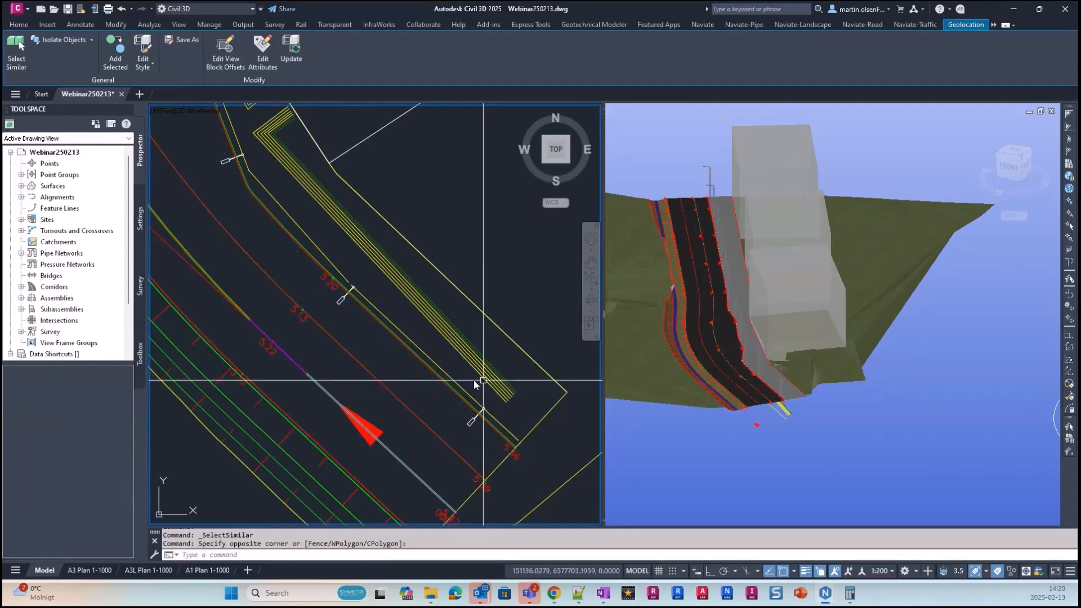
Examine the remaining road lights along the corridor's edge in the plan view
{"action": "scroll", "coordinate": [272, 285], "scroll_direction": "down", "scroll_amount": 4}
{"action": "mouse_move", "coordinate": [304, 264]}
{"action": "middle_mouse_down"}
{"action": "mouse_move", "coordinate": [373, 379]}
{"action": "mouse_move", "coordinate": [359, 329]}
{"action": "middle_mouse_up"}
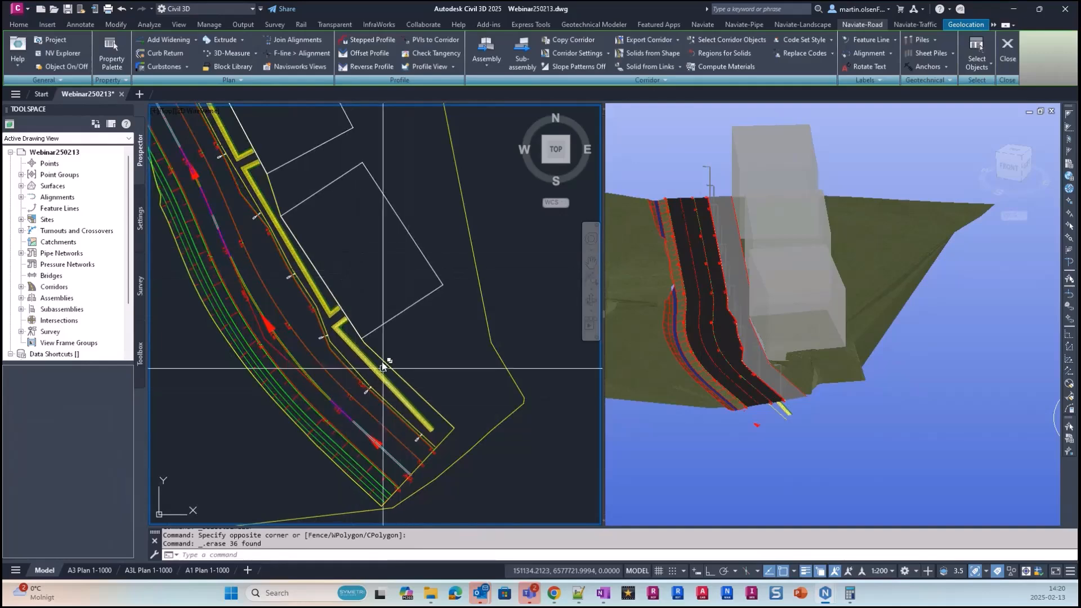
{"action": "middle_click_drag", "start_coordinate": [303, 350], "coordinate": [299, 324]}
{"action": "scroll", "coordinate": [313, 287], "scroll_direction": "up", "scroll_amount": 2}
{"action": "scroll", "coordinate": [337, 244], "scroll_direction": "down", "scroll_amount": 2}
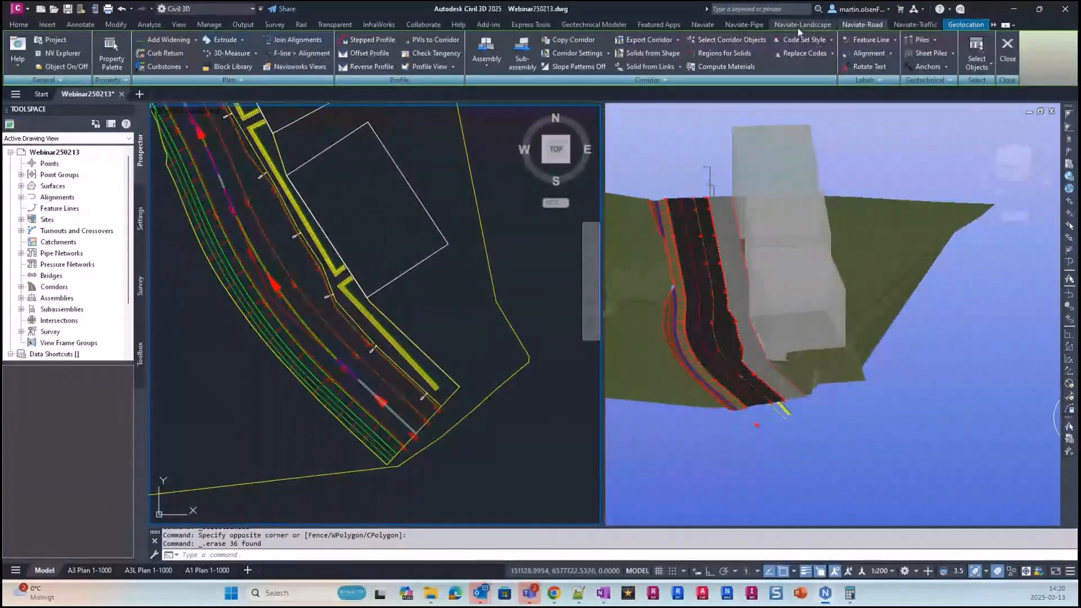
{"action": "scroll", "coordinate": [307, 297], "scroll_direction": "up", "scroll_amount": 3}
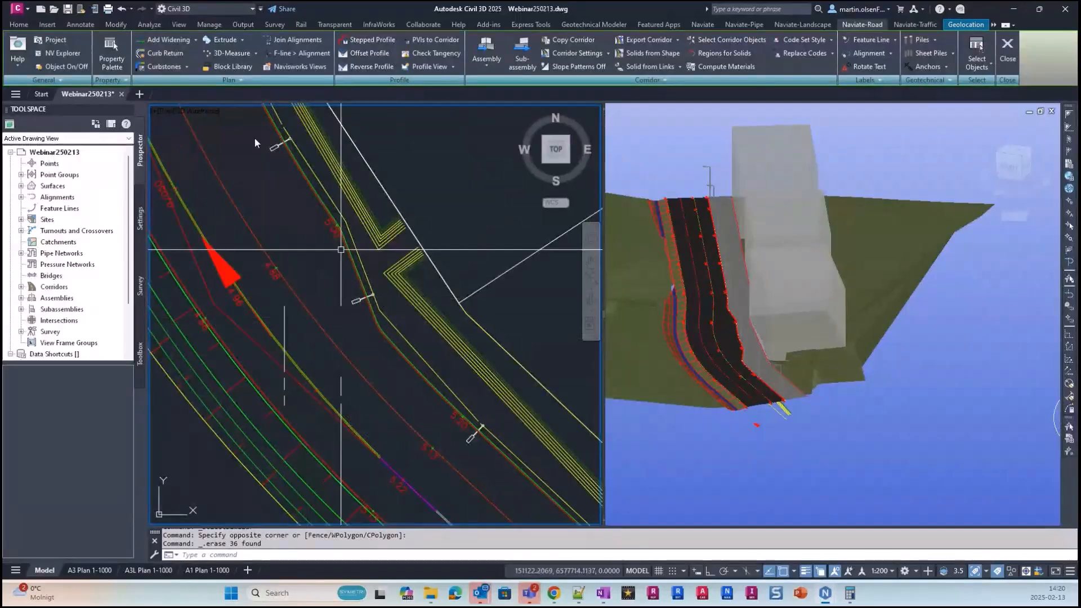
{"action": "scroll", "coordinate": [254, 137], "scroll_direction": "down", "scroll_amount": 3}
{"action": "middle_click_drag", "start_coordinate": [322, 196], "coordinate": [330, 286]}
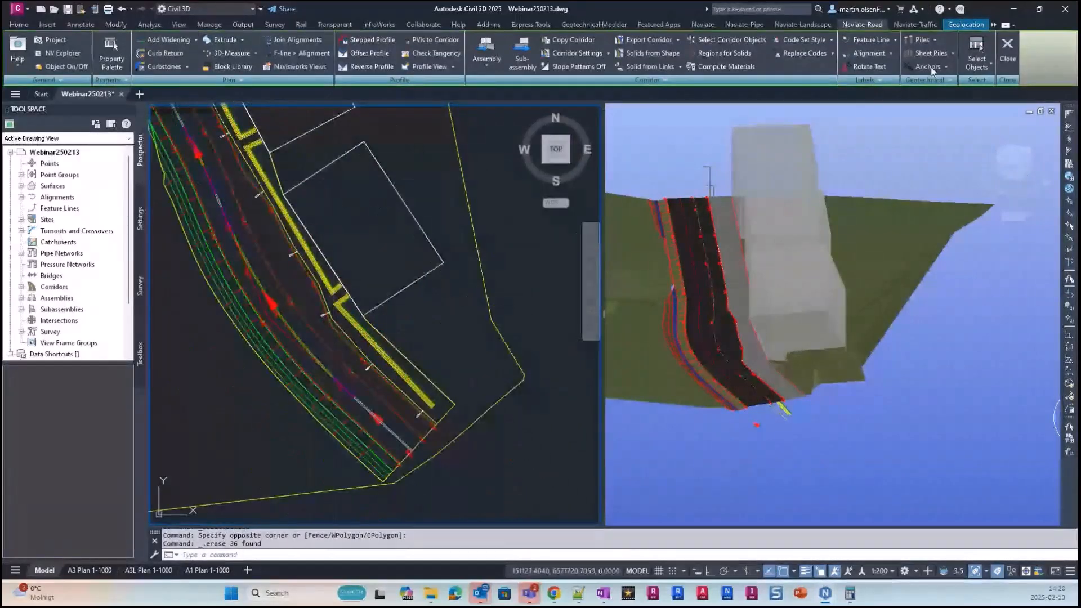
Open the Roadlight-Right-Metric measure group for editing with the 3D-Measure tool
{"action": "left_click", "coordinate": [256, 54]}
{"action": "left_click", "coordinate": [249, 71]}
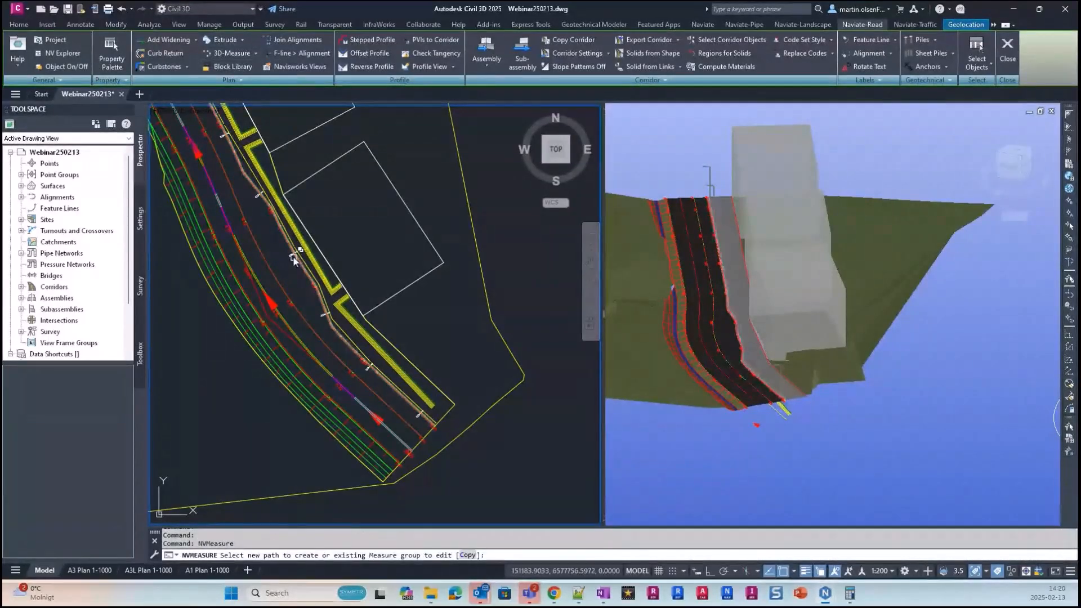
{"action": "left_click", "coordinate": [417, 285]}
{"action": "left_click_drag", "start_coordinate": [282, 52], "coordinate": [242, 54]}
{"action": "left_click", "coordinate": [138, 299]}
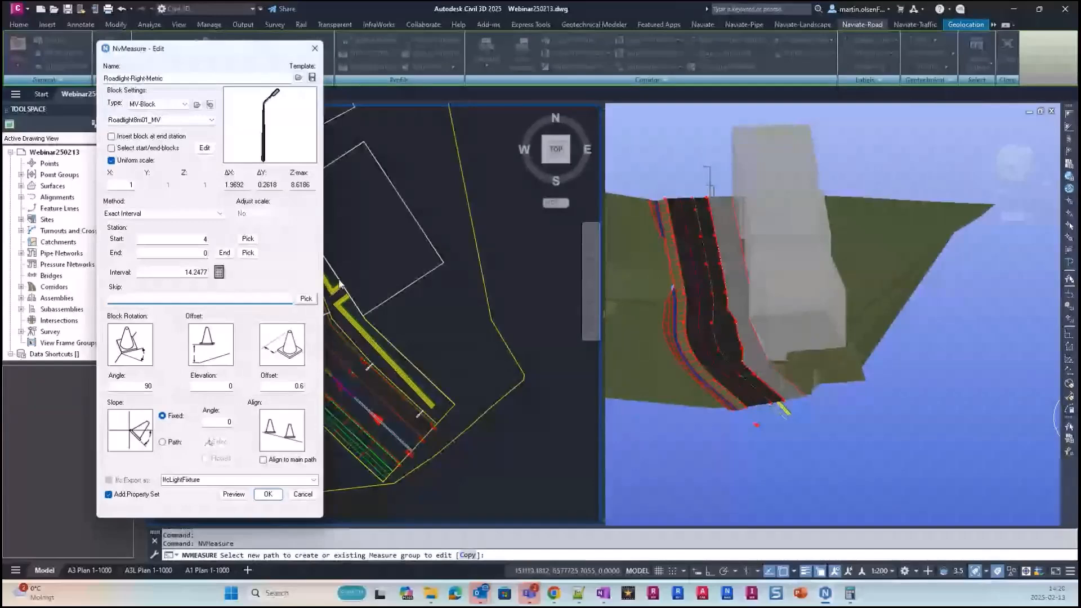
Pick two alternate road lights beside the building plots and skip them in the measure group, at stations 32.4954 and 60.9908
{"action": "left_click", "coordinate": [305, 299]}
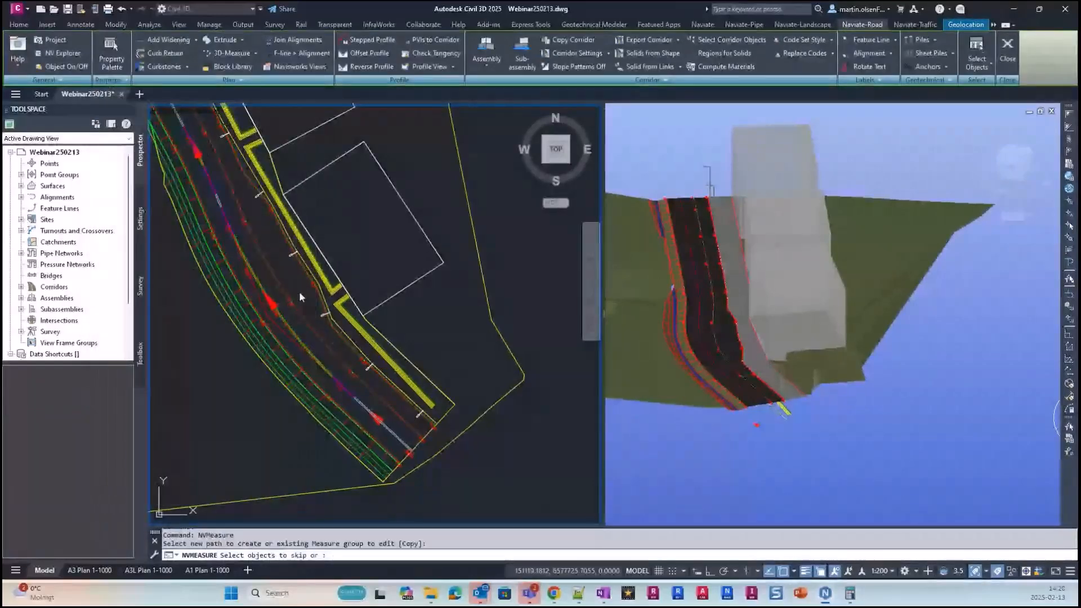
{"action": "scroll", "coordinate": [300, 290], "scroll_direction": "up", "scroll_amount": 2}
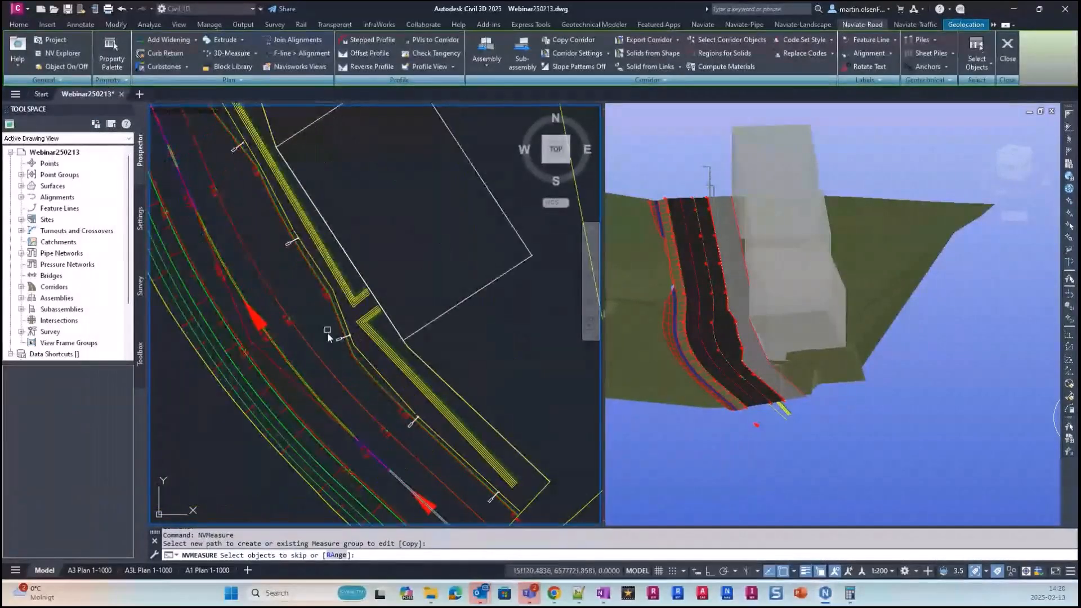
{"action": "left_click", "coordinate": [339, 341]}
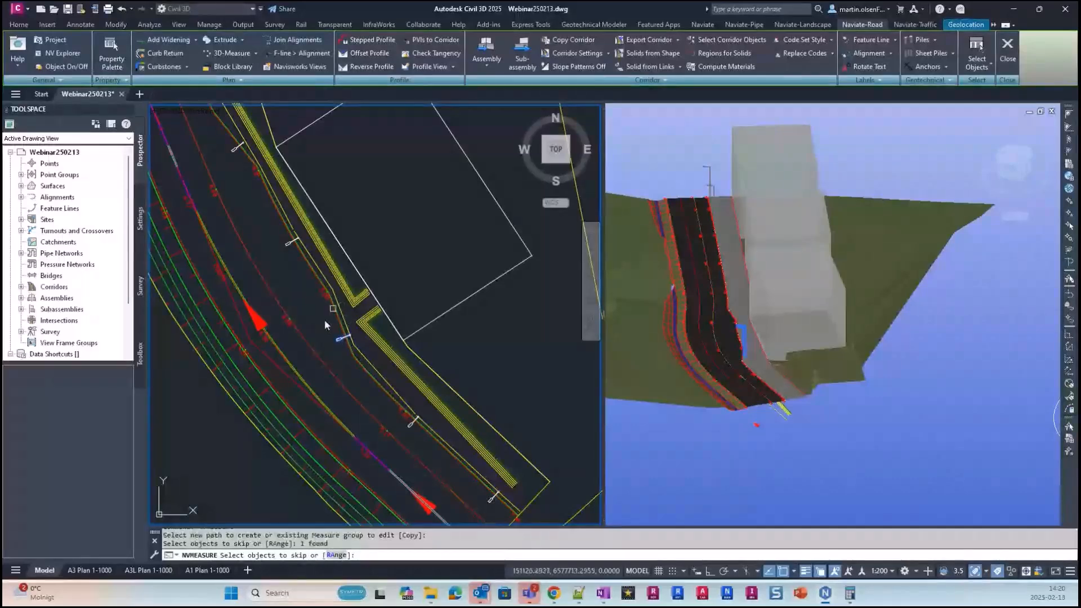
{"action": "left_click", "coordinate": [232, 152]}
{"action": "scroll", "coordinate": [226, 180], "scroll_direction": "down", "scroll_amount": 3}
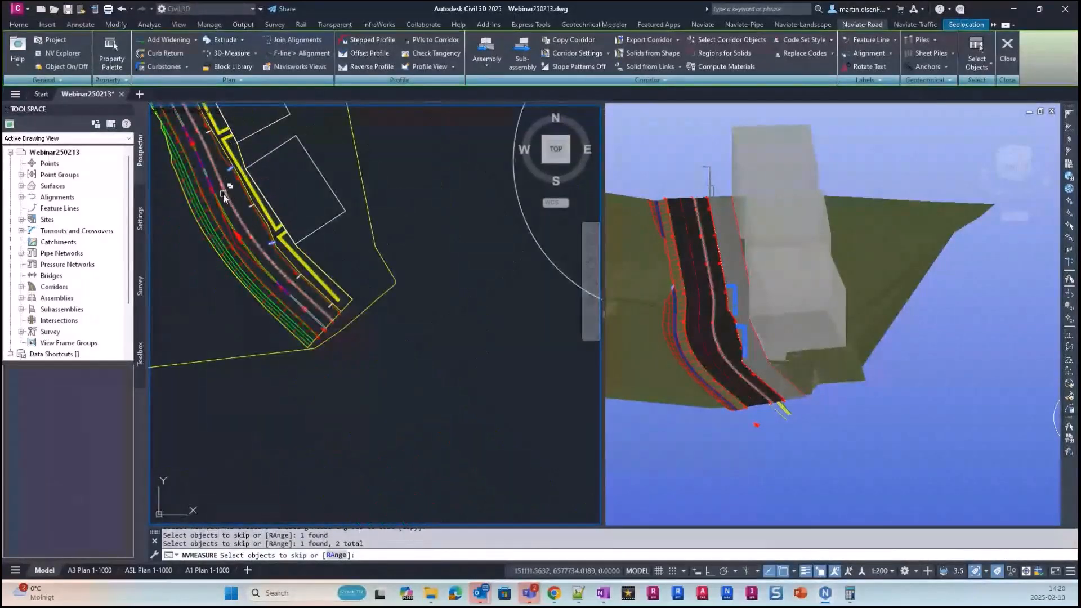
{"action": "key", "text": "Return"}
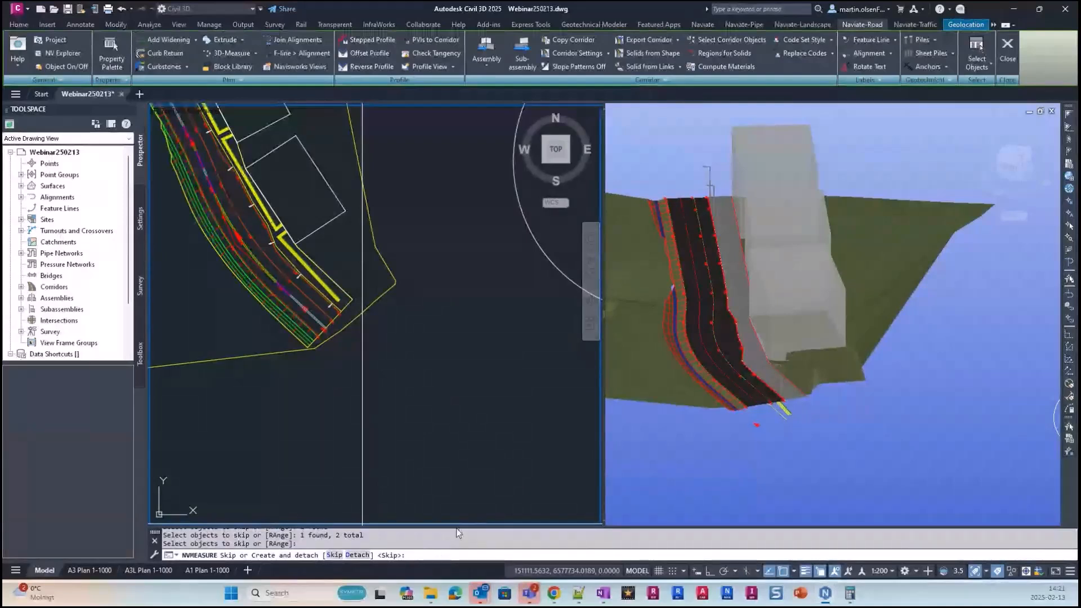
{"action": "left_click", "coordinate": [334, 556]}
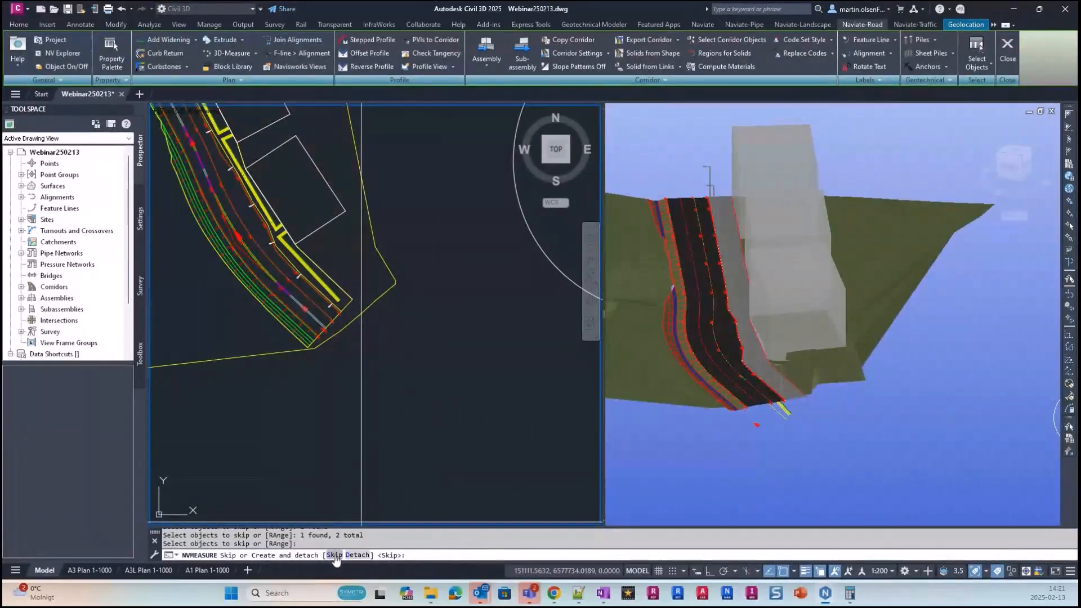
{"action": "left_click_drag", "start_coordinate": [235, 55], "coordinate": [492, 56]}
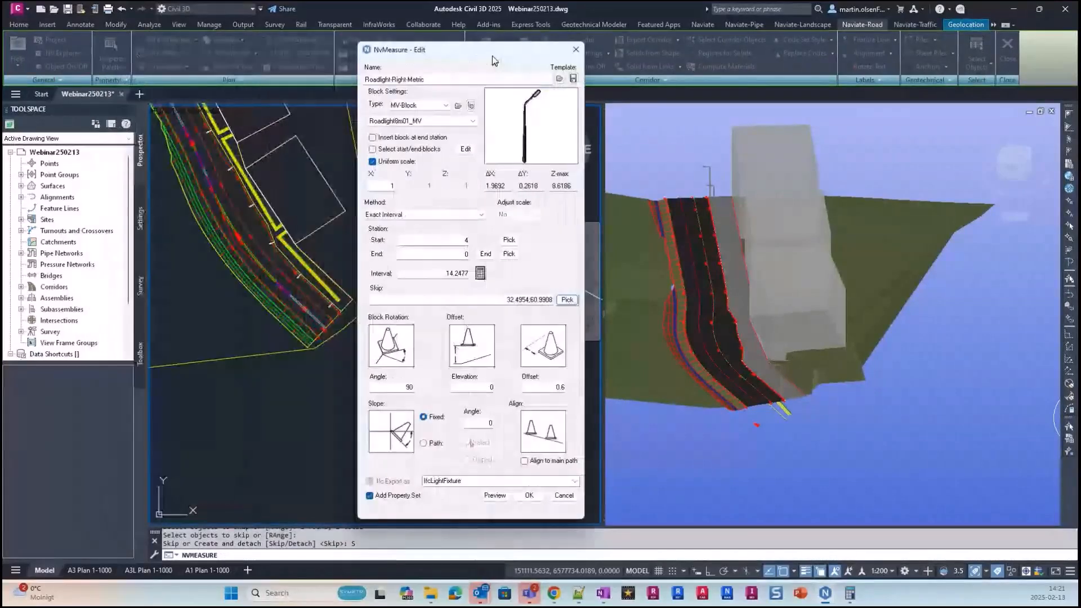
Preview the road light group with the skipped stations, then apply the edit and add its point properties
{"action": "left_click", "coordinate": [495, 494]}
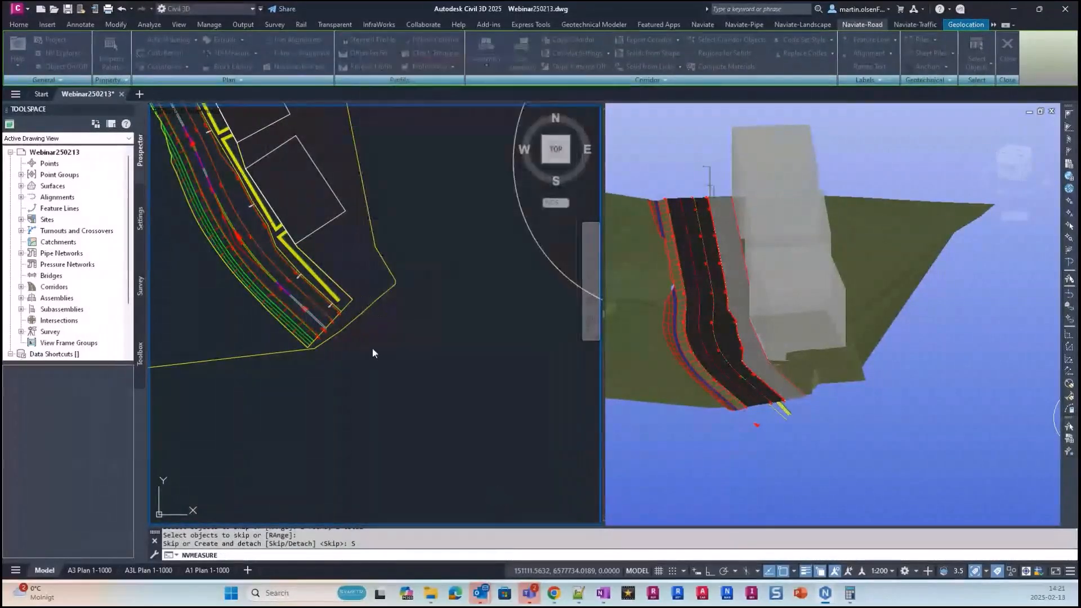
{"action": "scroll", "coordinate": [321, 350], "scroll_direction": "up", "scroll_amount": 5}
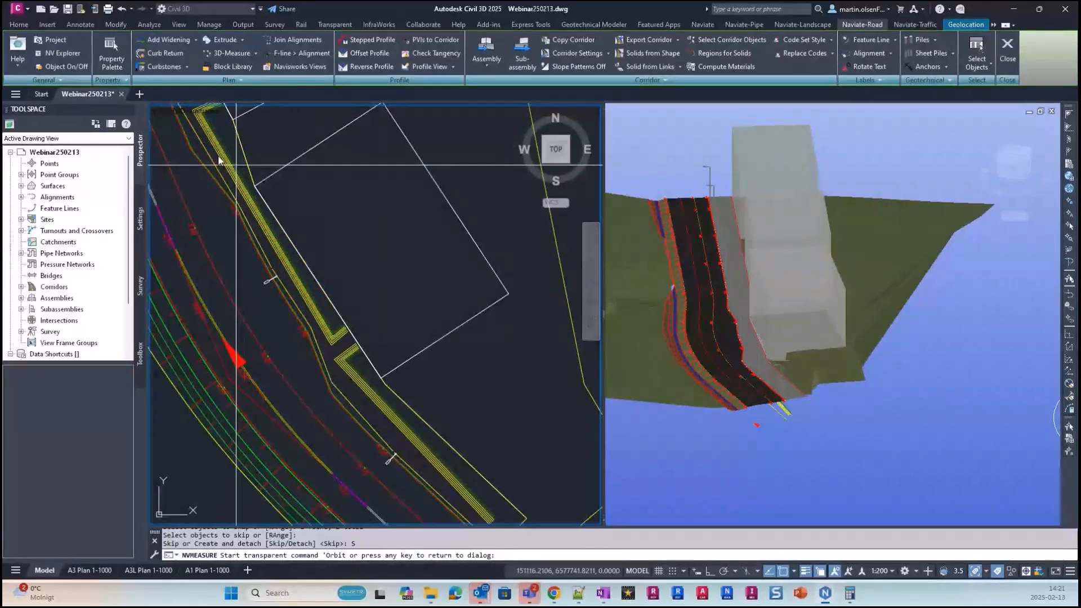
{"action": "scroll", "coordinate": [332, 361], "scroll_direction": "down", "scroll_amount": 4}
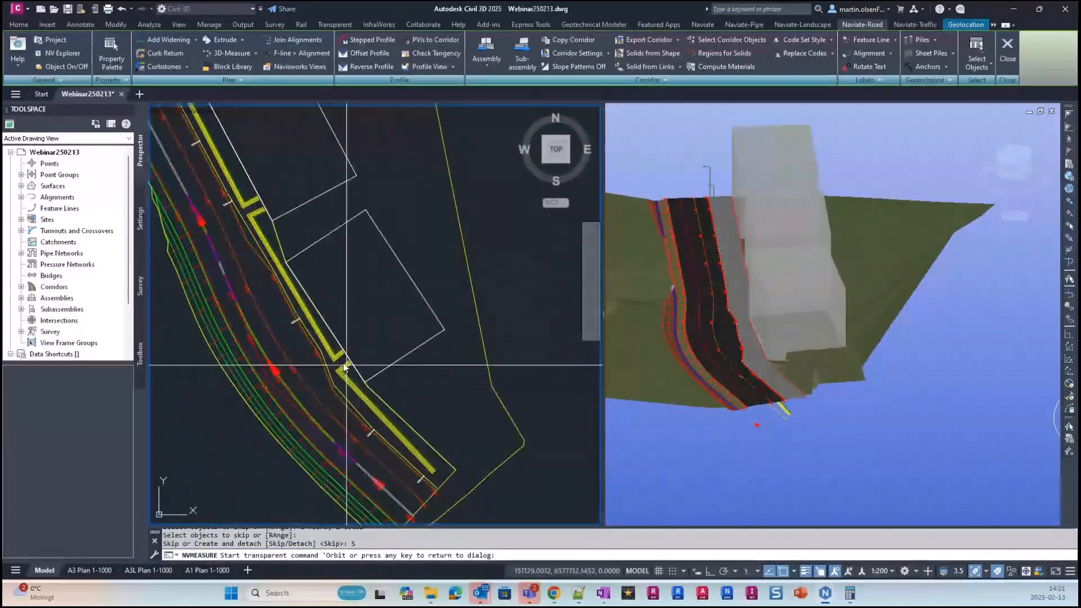
{"action": "key", "text": "Return"}
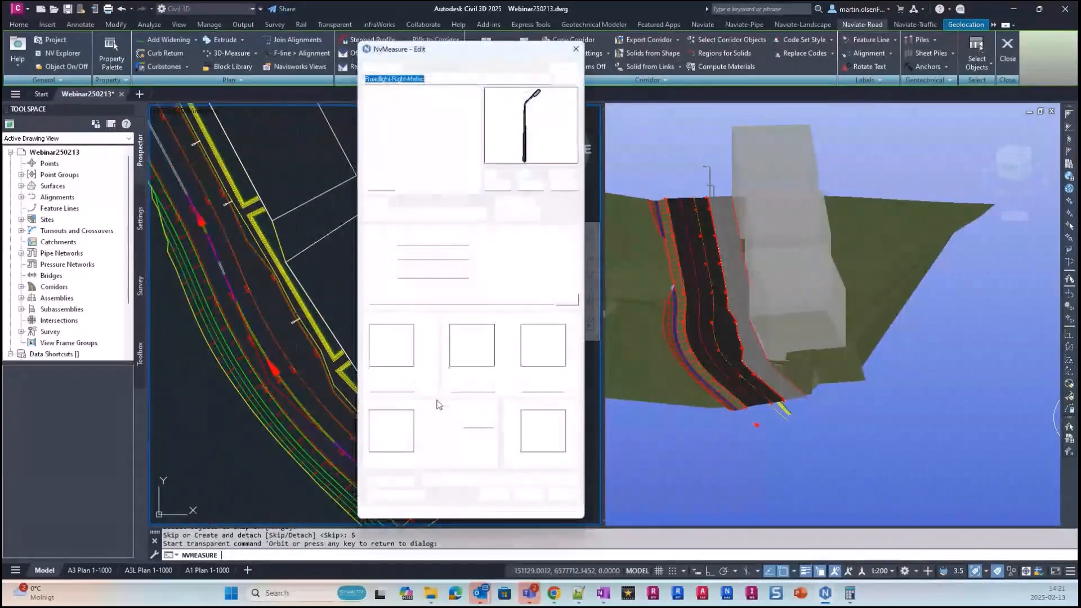
{"action": "left_click", "coordinate": [529, 495]}
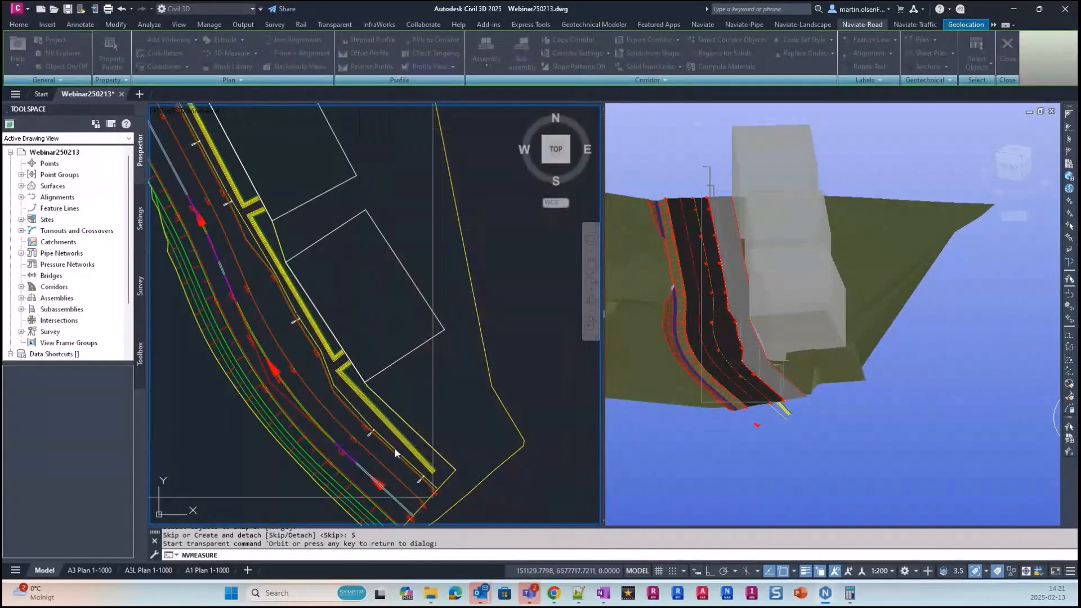
{"action": "key", "text": "Escape"}
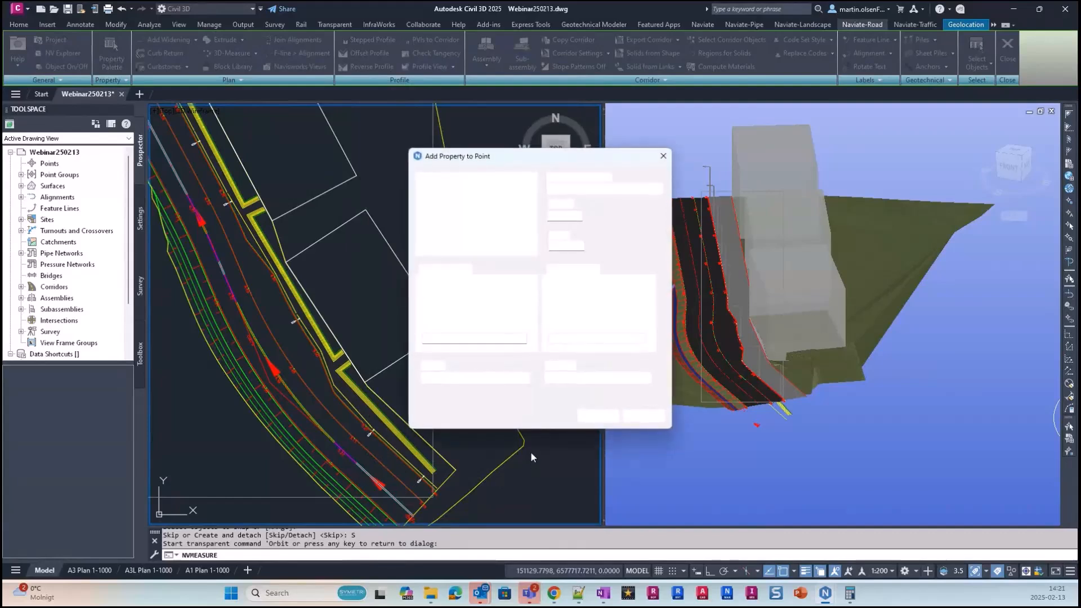
{"action": "left_click", "coordinate": [596, 412]}
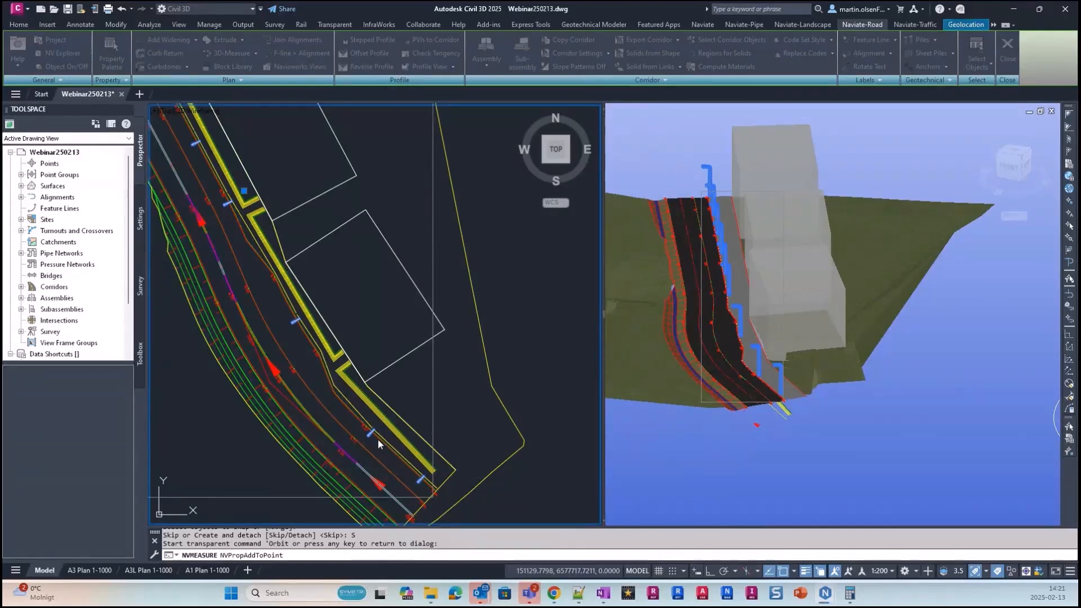
{"action": "middle_click_drag", "start_coordinate": [393, 434], "coordinate": [375, 380]}
{"action": "key", "text": "Escape"}
Switch the measure groups to individual selection and select only the second road light from the road's southern end
{"action": "scroll", "coordinate": [344, 392], "scroll_direction": "up", "scroll_amount": 3}
{"action": "left_click", "coordinate": [341, 394]}
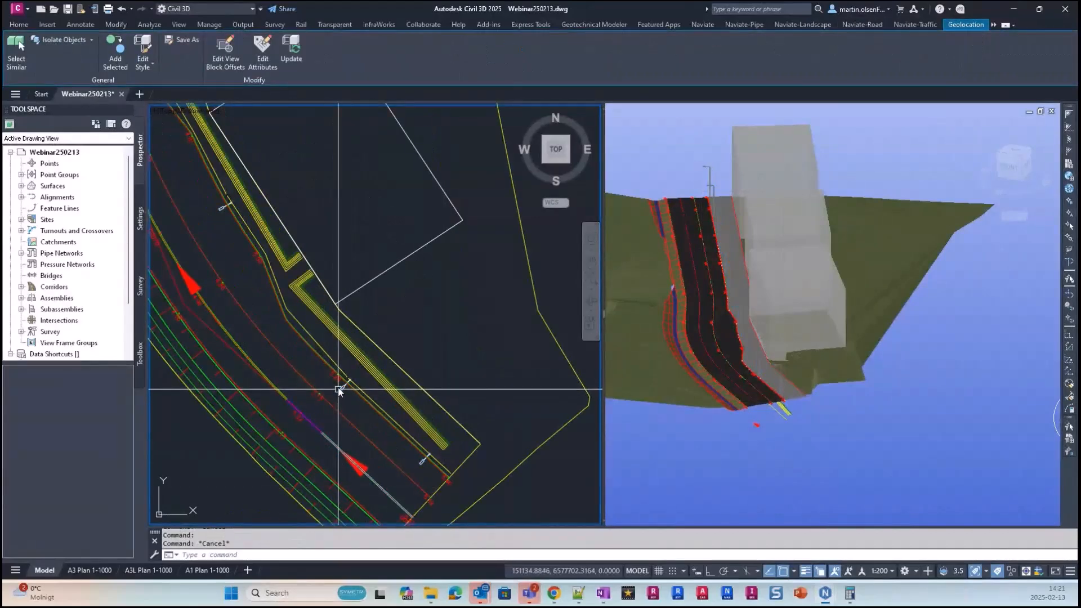
{"action": "middle_click_drag", "start_coordinate": [366, 408], "coordinate": [375, 400]}
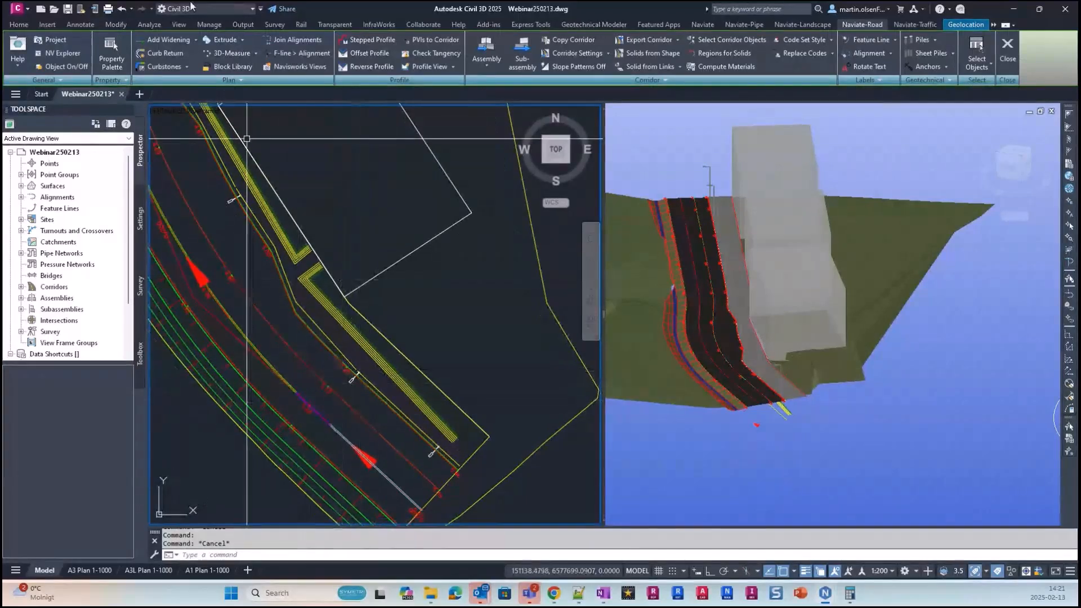
{"action": "left_click", "coordinate": [256, 53]}
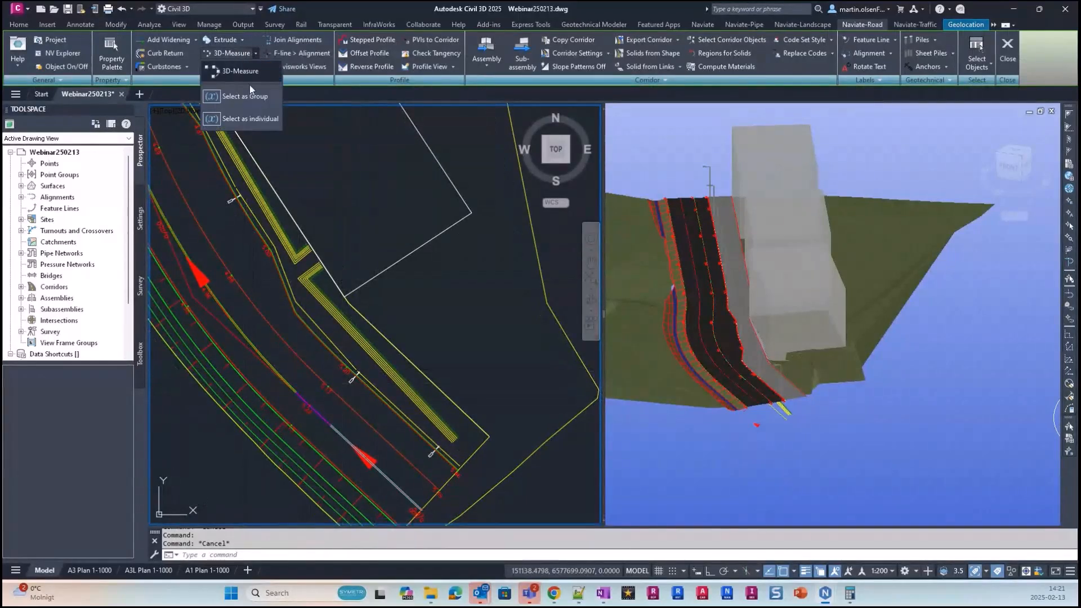
{"action": "left_click", "coordinate": [248, 119]}
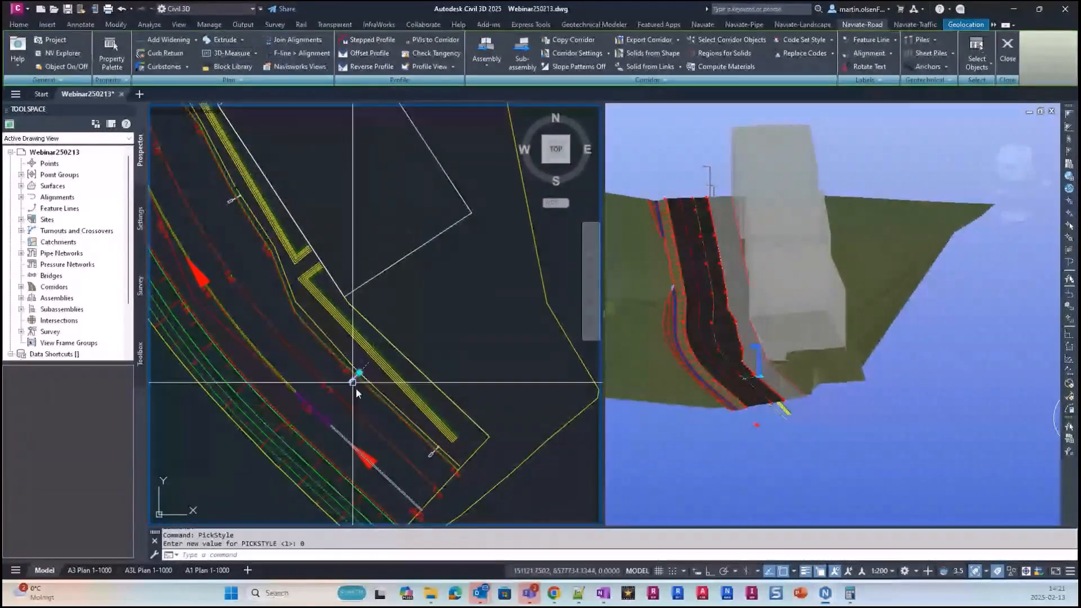
{"action": "left_click", "coordinate": [355, 378]}
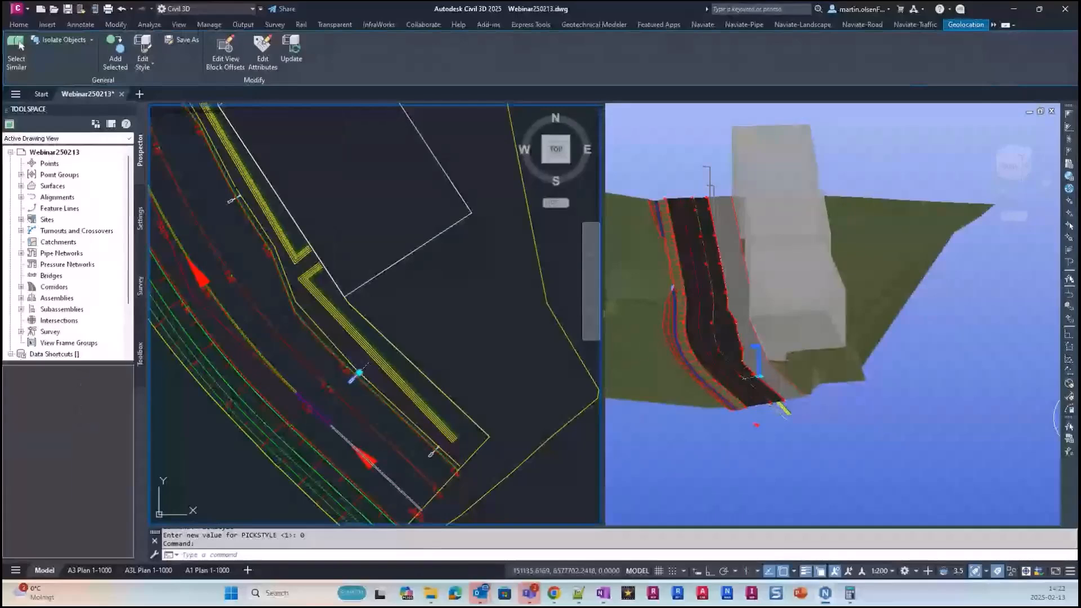
Examine the selected light's extended data, covering its NV-Corridor values, IFC object properties and available IFC export types
{"action": "mouse_move", "coordinate": [337, 431]}
{"action": "left_mouse_down"}
{"action": "mouse_move", "coordinate": [609, 345]}
{"action": "mouse_move", "coordinate": [731, 363]}
{"action": "left_mouse_up"}
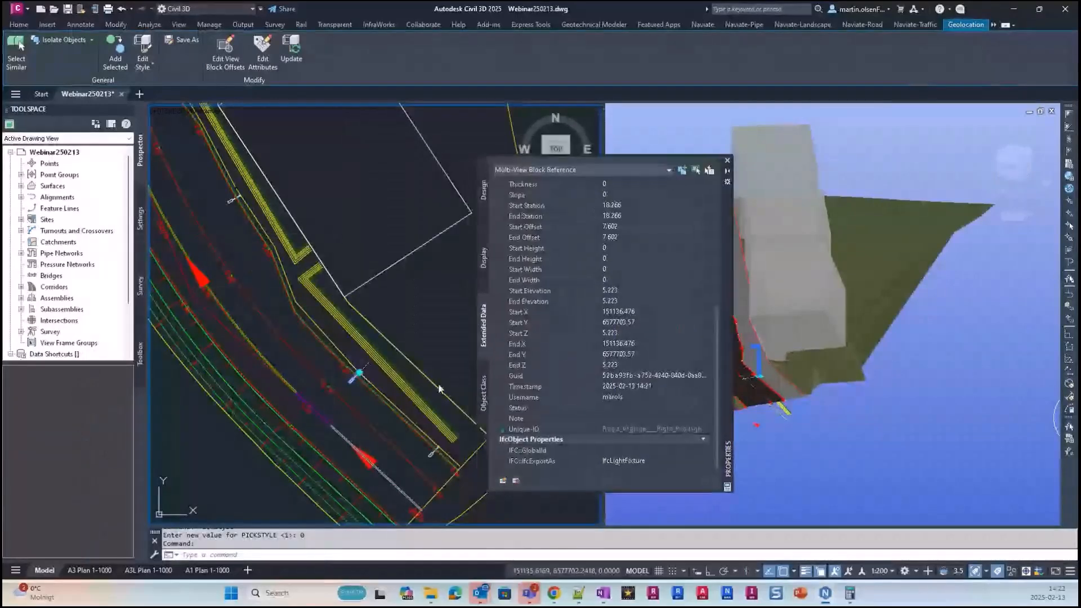
{"action": "scroll", "coordinate": [627, 237], "scroll_direction": "up", "scroll_amount": 2}
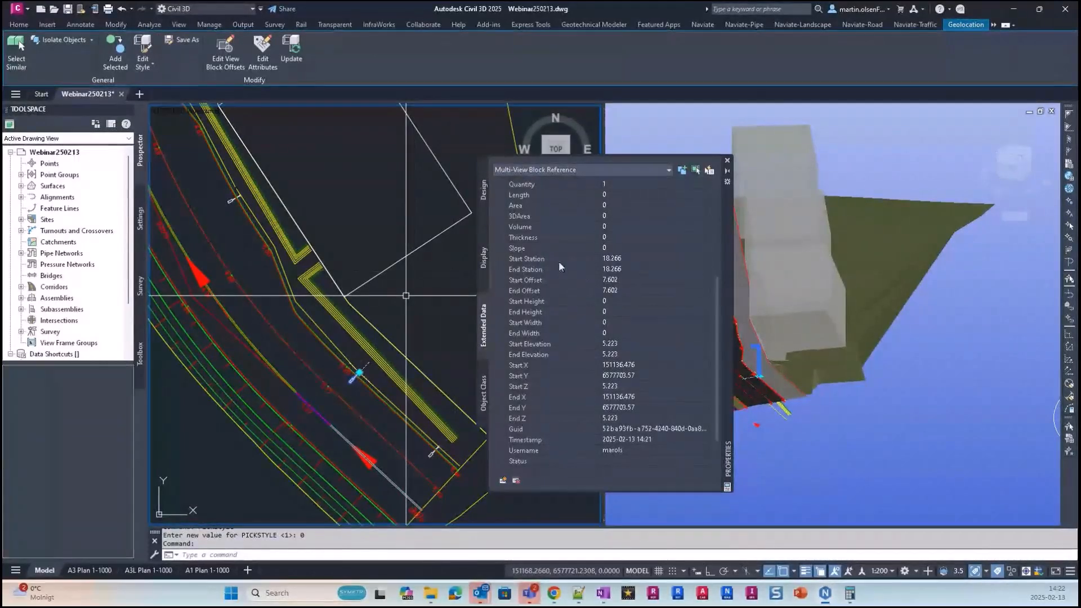
{"action": "scroll", "coordinate": [578, 271], "scroll_direction": "up", "scroll_amount": 5}
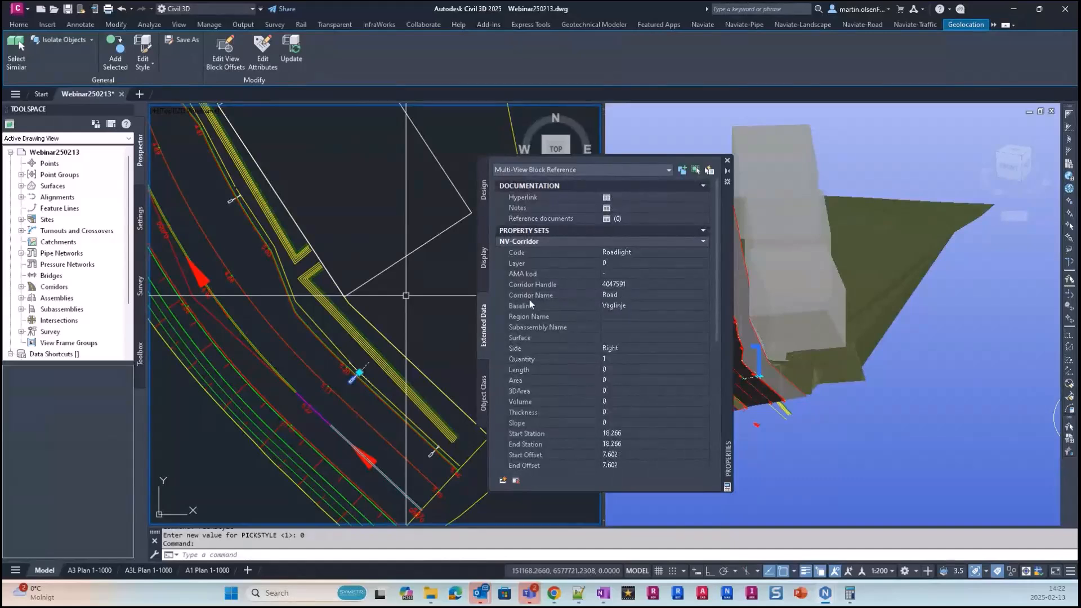
{"action": "scroll", "coordinate": [529, 299], "scroll_direction": "down", "scroll_amount": 7}
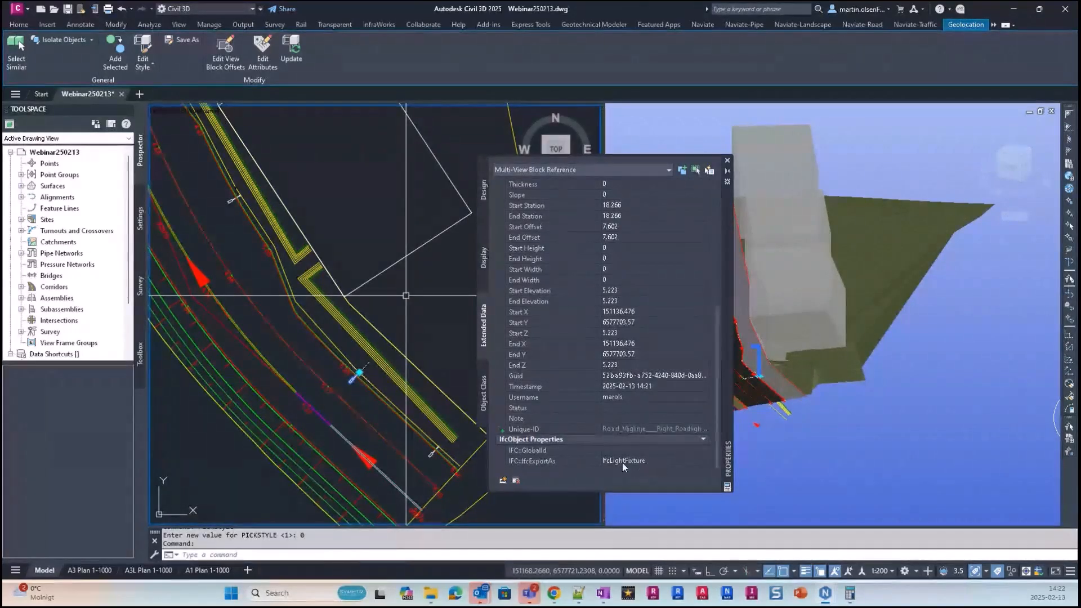
{"action": "left_click", "coordinate": [657, 461]}
{"action": "left_click", "coordinate": [706, 460]}
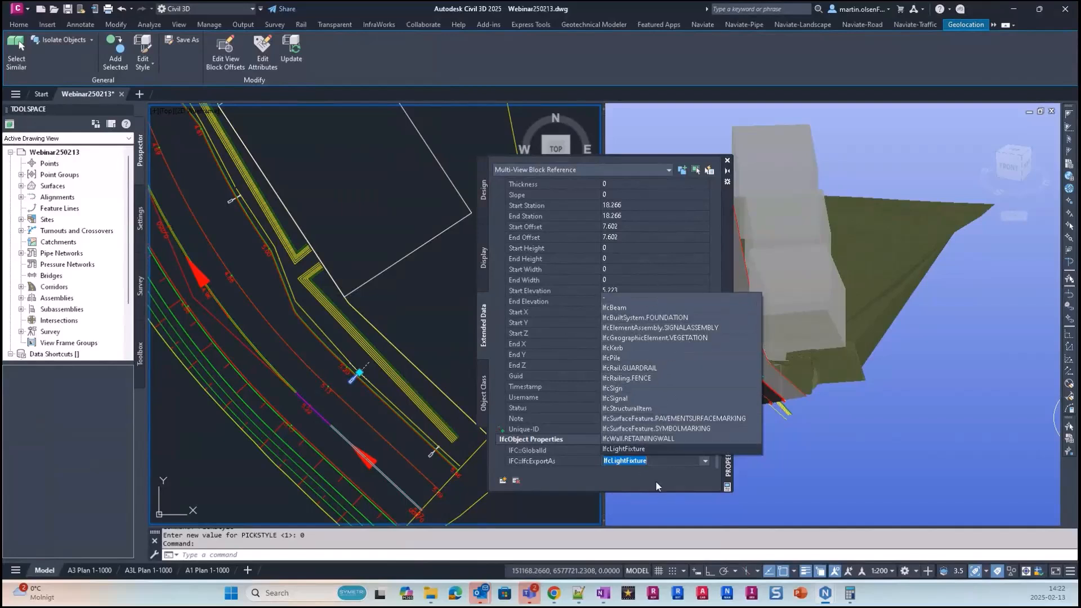
{"action": "left_click", "coordinate": [555, 482]}
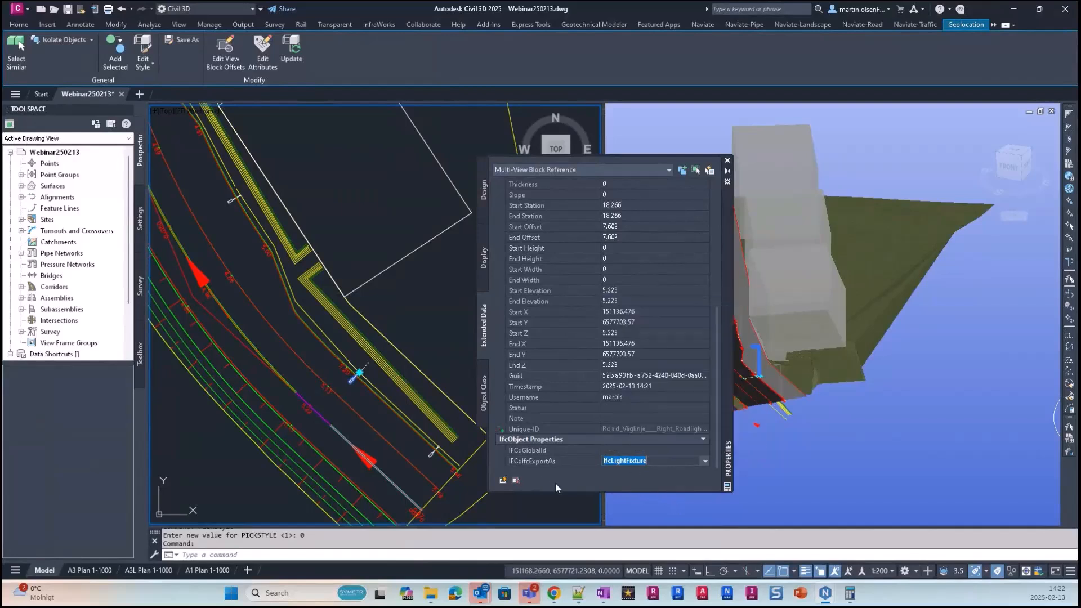
{"action": "left_click", "coordinate": [728, 161]}
Deselect the light and inspect the road lights and both corridor edges in the 3D view
{"action": "left_click", "coordinate": [883, 341]}
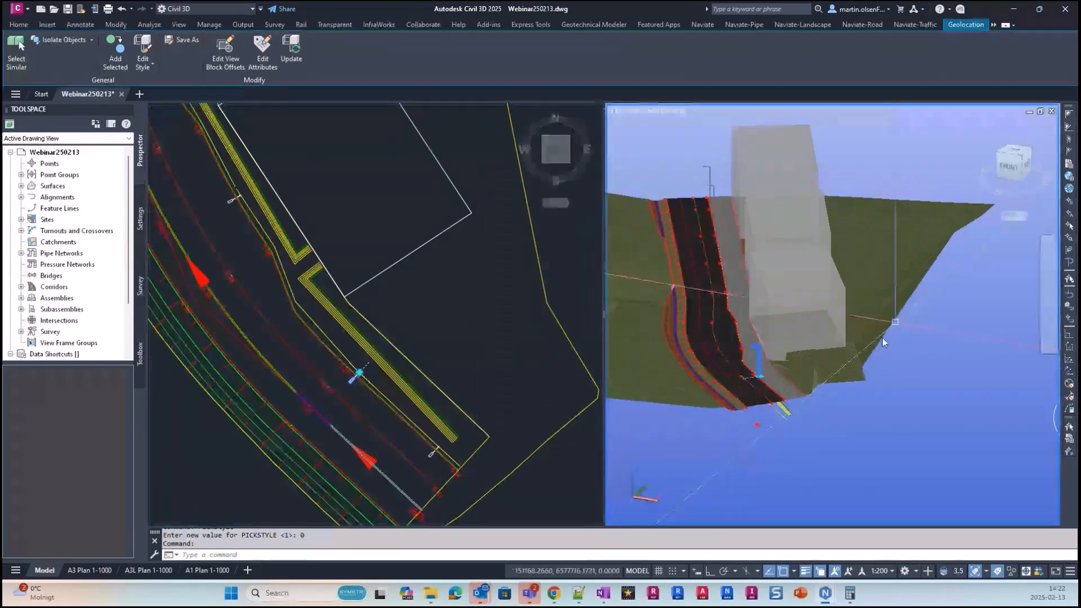
{"action": "key", "text": "Escape"}
{"action": "middle_click_drag", "start_coordinate": [883, 352], "coordinate": [833, 341], "text": "shift"}
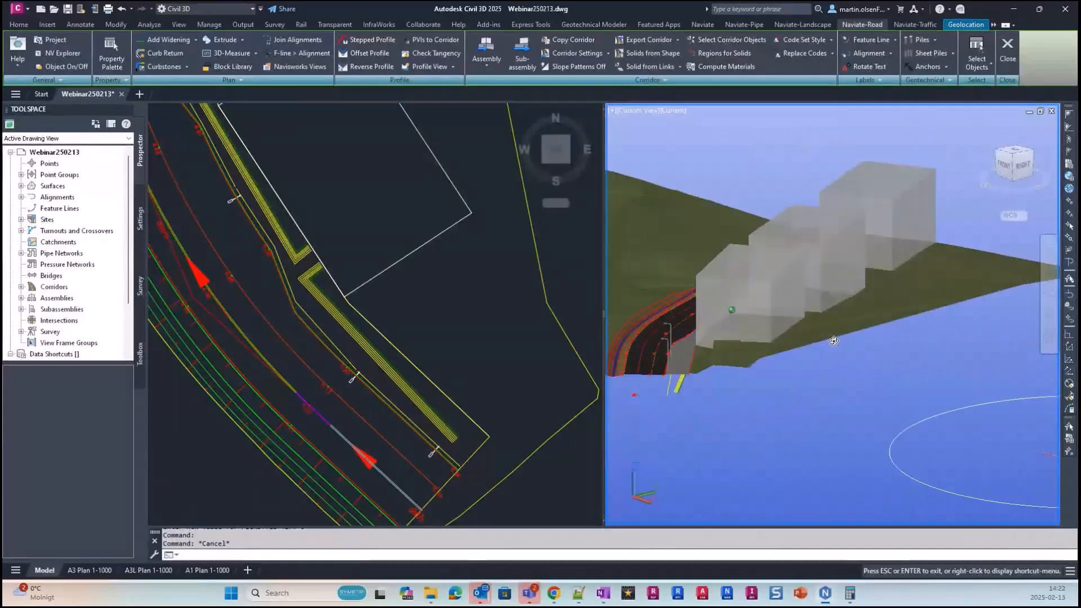
{"action": "scroll", "coordinate": [613, 339], "scroll_direction": "up", "scroll_amount": 3}
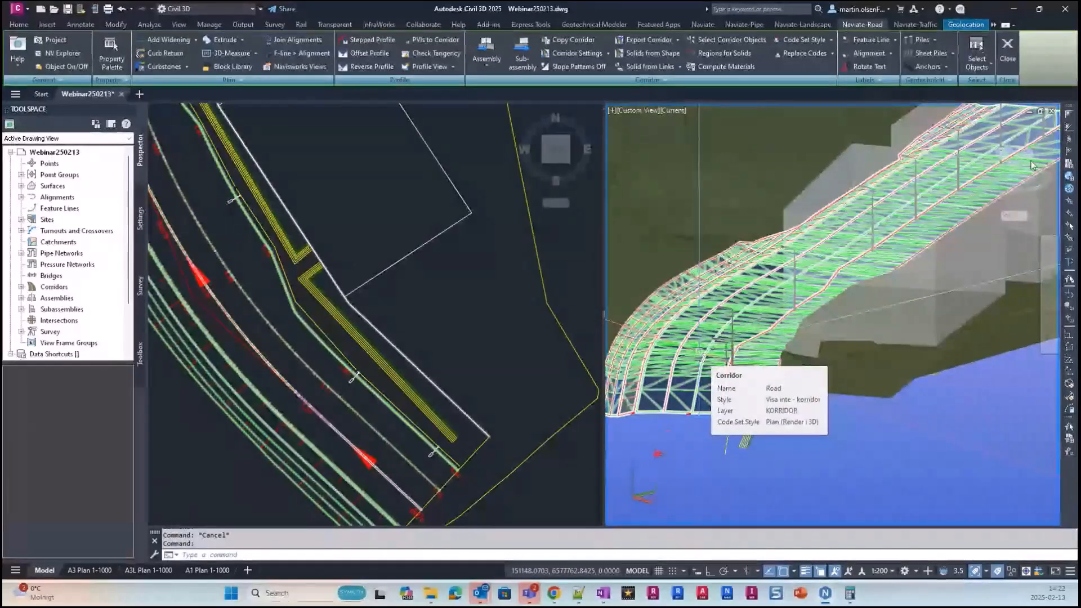
{"action": "middle_click_drag", "start_coordinate": [633, 316], "coordinate": [740, 414]}
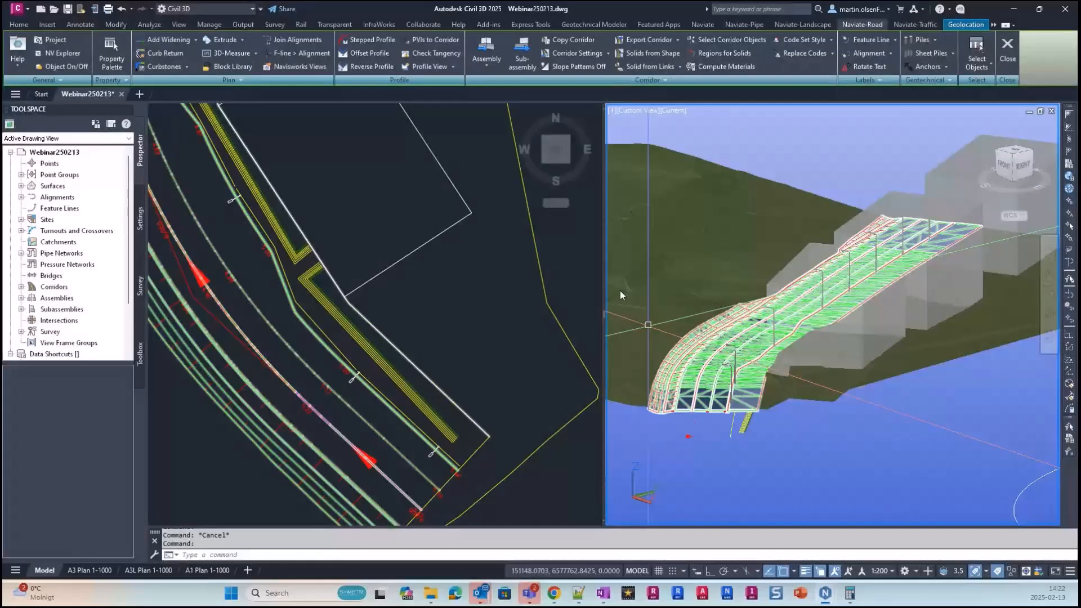
{"action": "middle_click_drag", "start_coordinate": [893, 423], "coordinate": [803, 444], "text": "shift"}
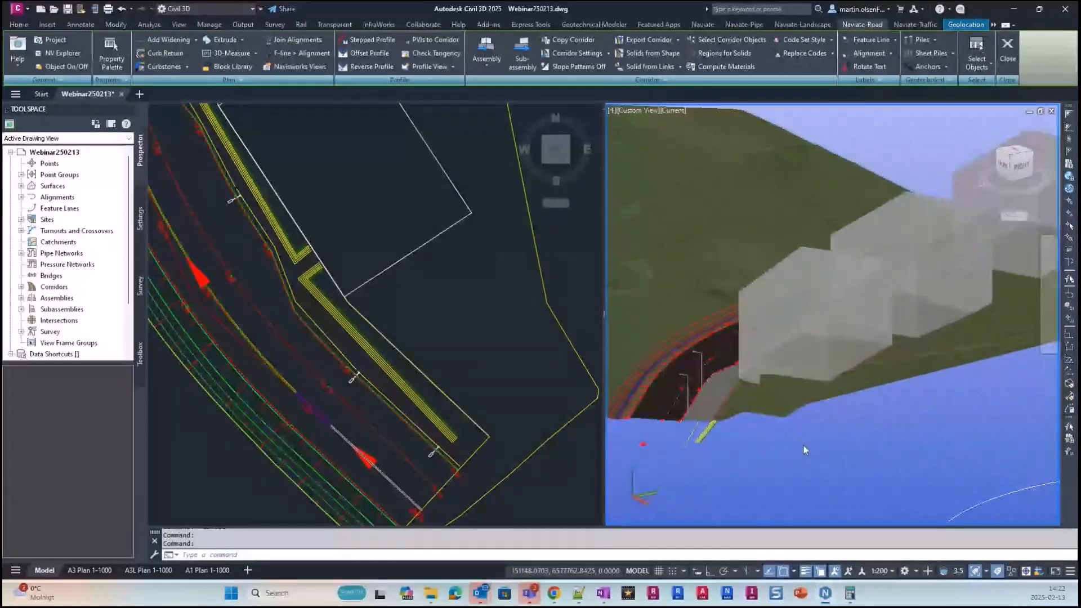
{"action": "scroll", "coordinate": [719, 414], "scroll_direction": "up", "scroll_amount": 5}
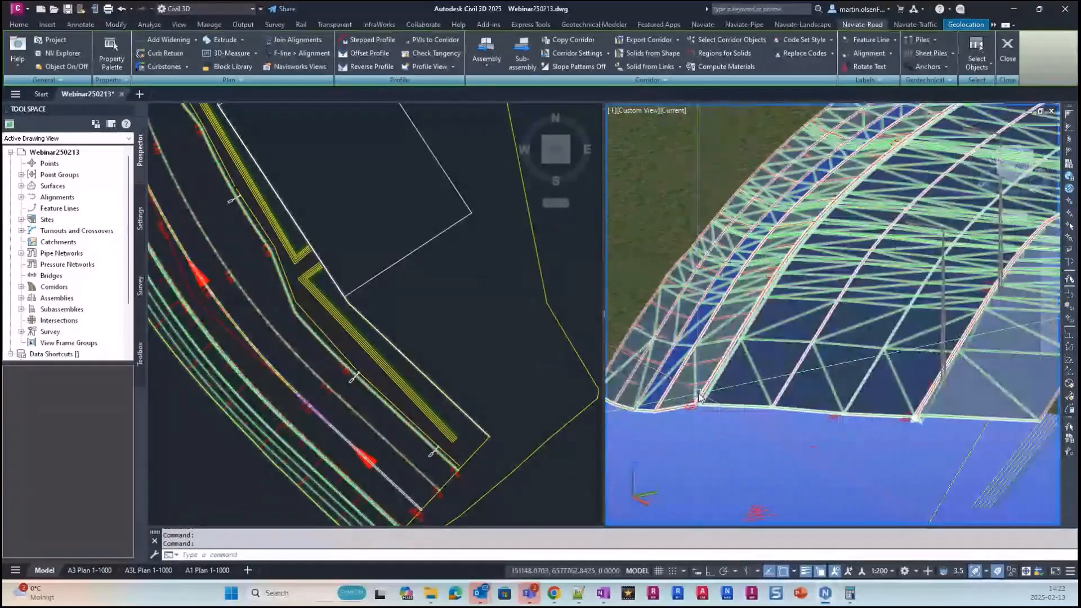
{"action": "middle_click_drag", "start_coordinate": [698, 396], "coordinate": [667, 425]}
{"action": "scroll", "coordinate": [670, 428], "scroll_direction": "down", "scroll_amount": 5}
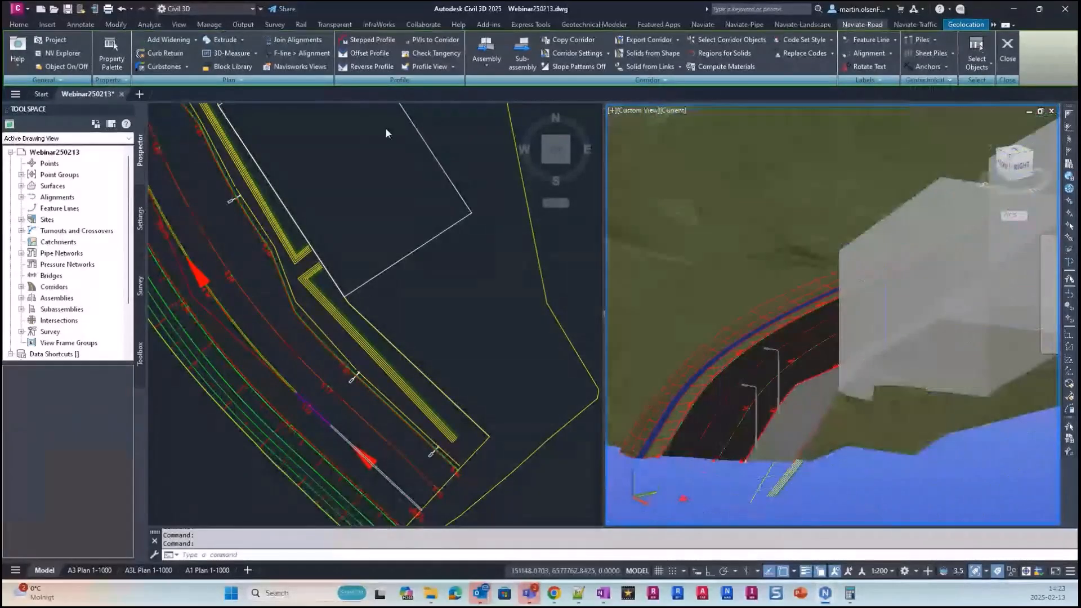
Start a new 3D-Measure group on the corridor feature line along the road edge opposite the lights
{"action": "left_click", "coordinate": [256, 54]}
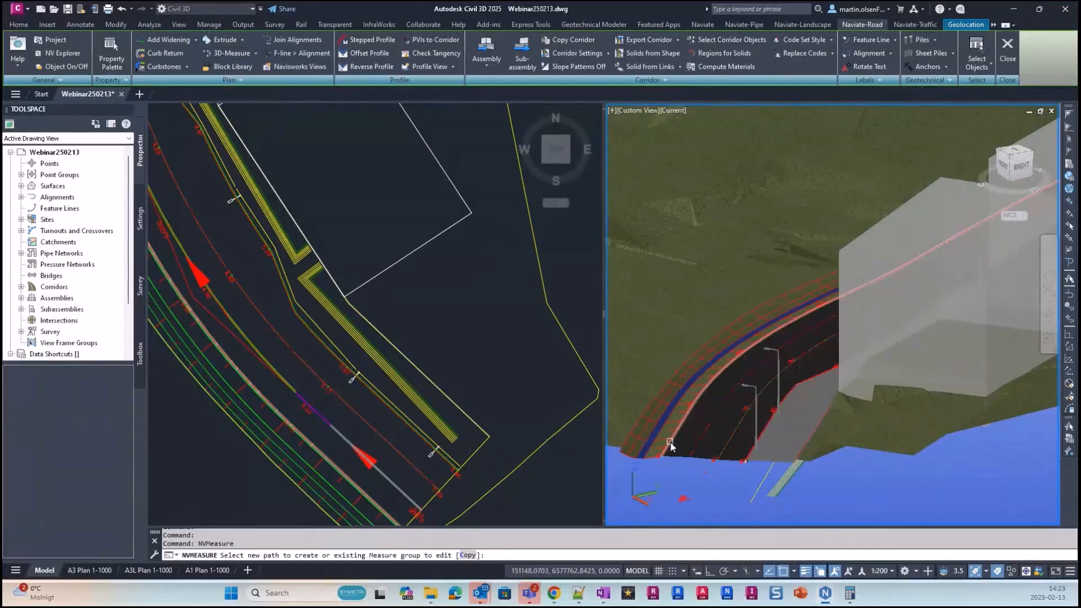
{"action": "left_click", "coordinate": [670, 443]}
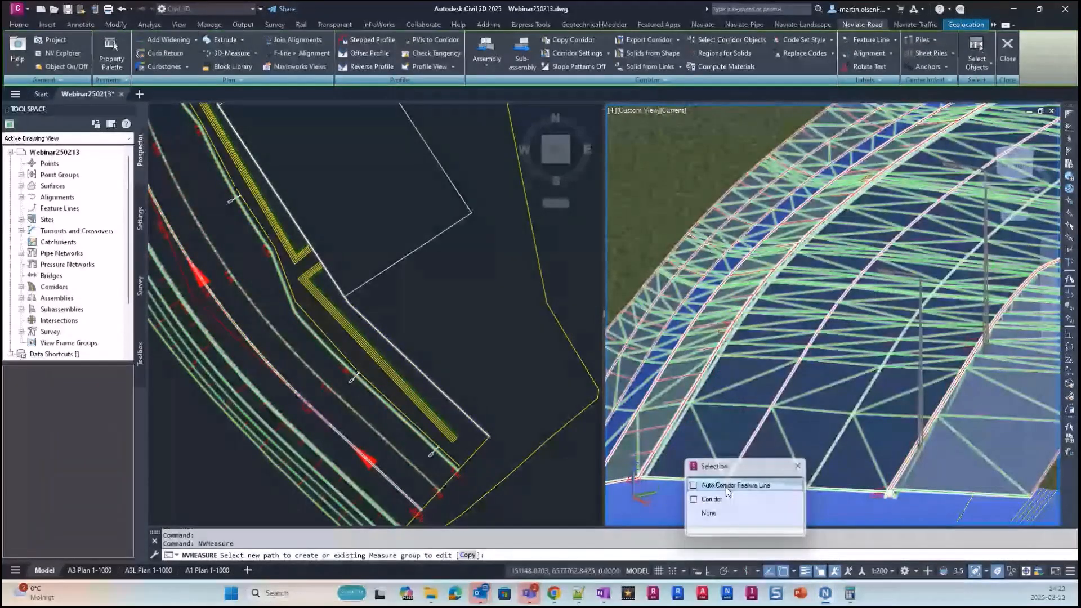
{"action": "left_click", "coordinate": [725, 486]}
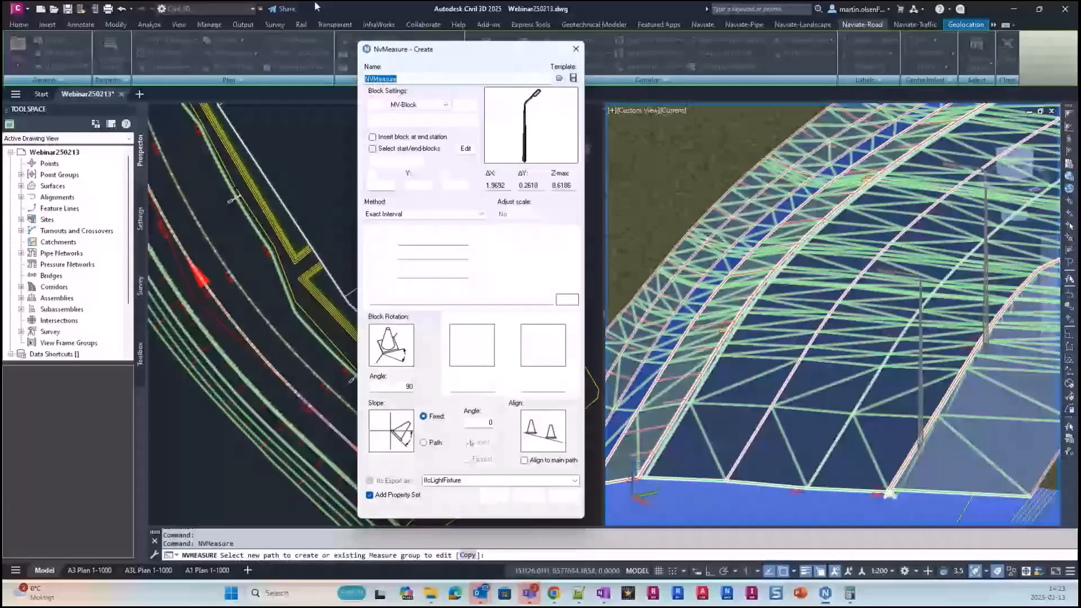
Load the Guardrail-Straight-Metric.json template into the new measure group
{"action": "left_click_drag", "start_coordinate": [511, 59], "coordinate": [429, 60]}
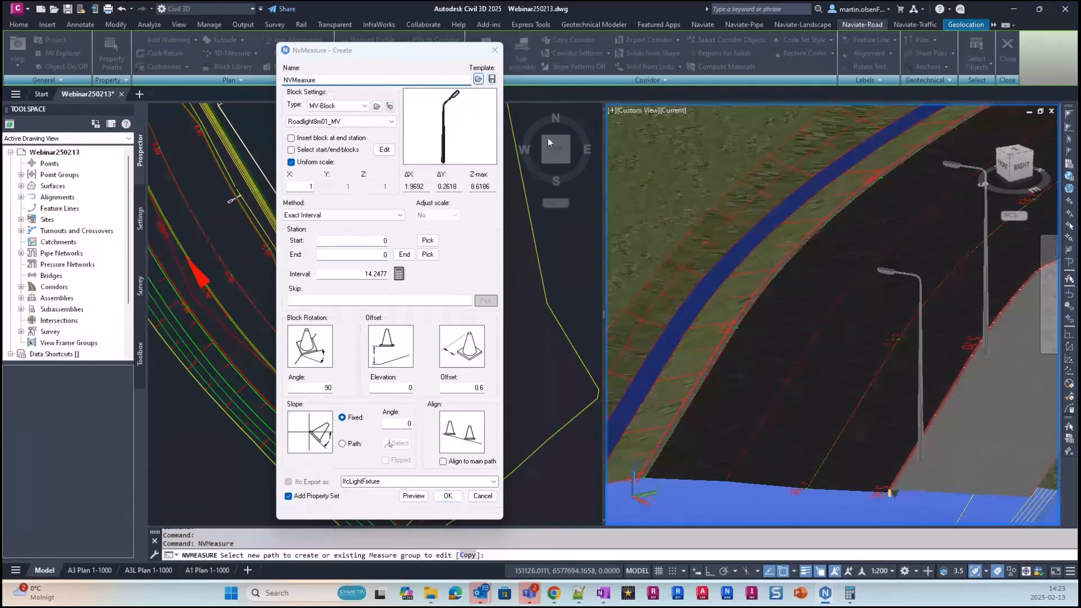
{"action": "left_click", "coordinate": [478, 79]}
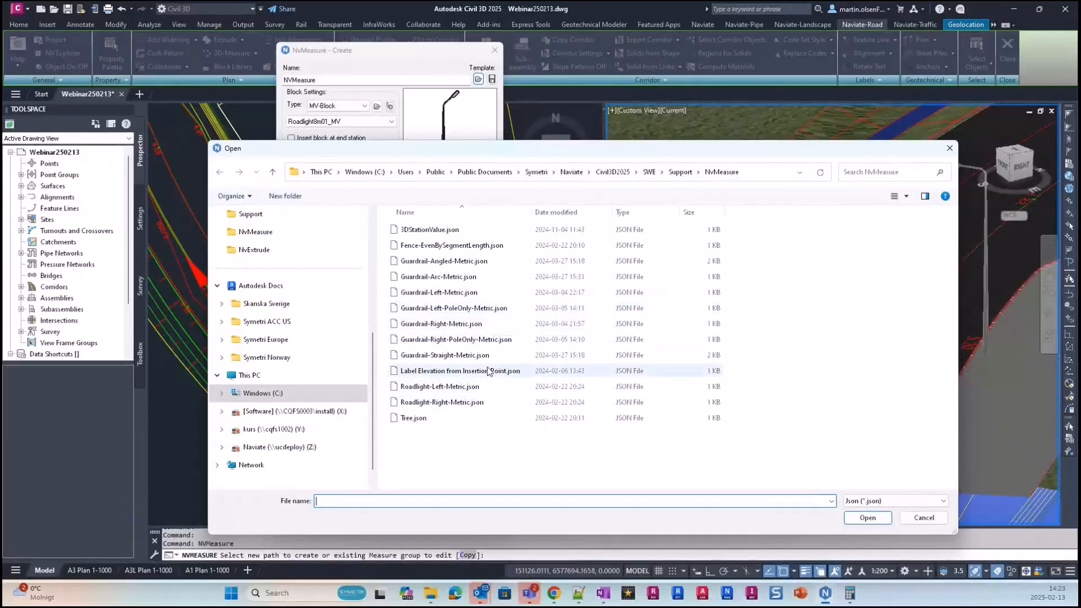
{"action": "left_click", "coordinate": [462, 355]}
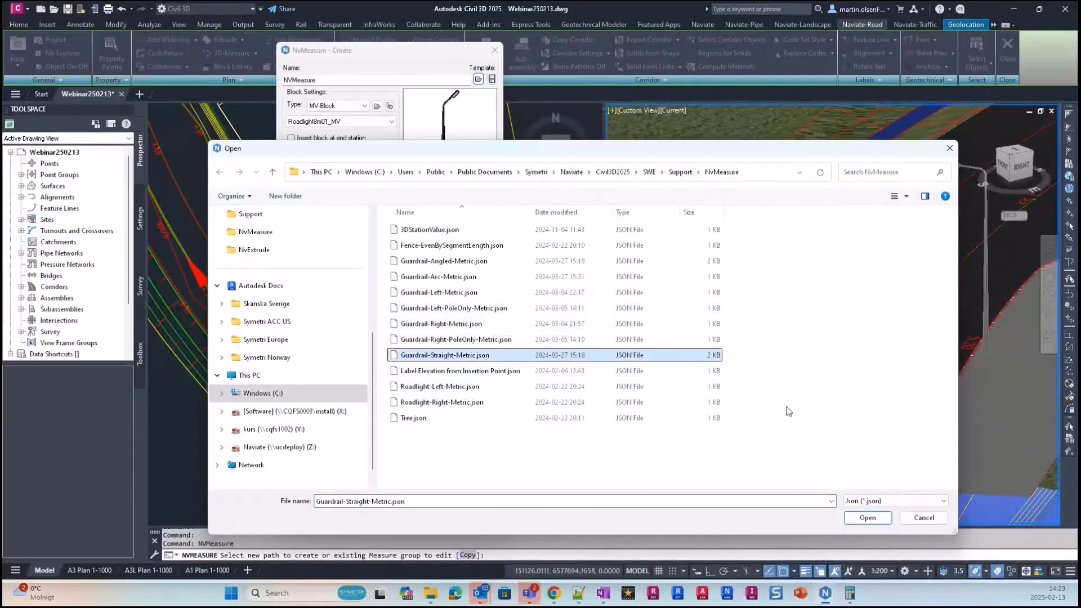
{"action": "left_click", "coordinate": [867, 518]}
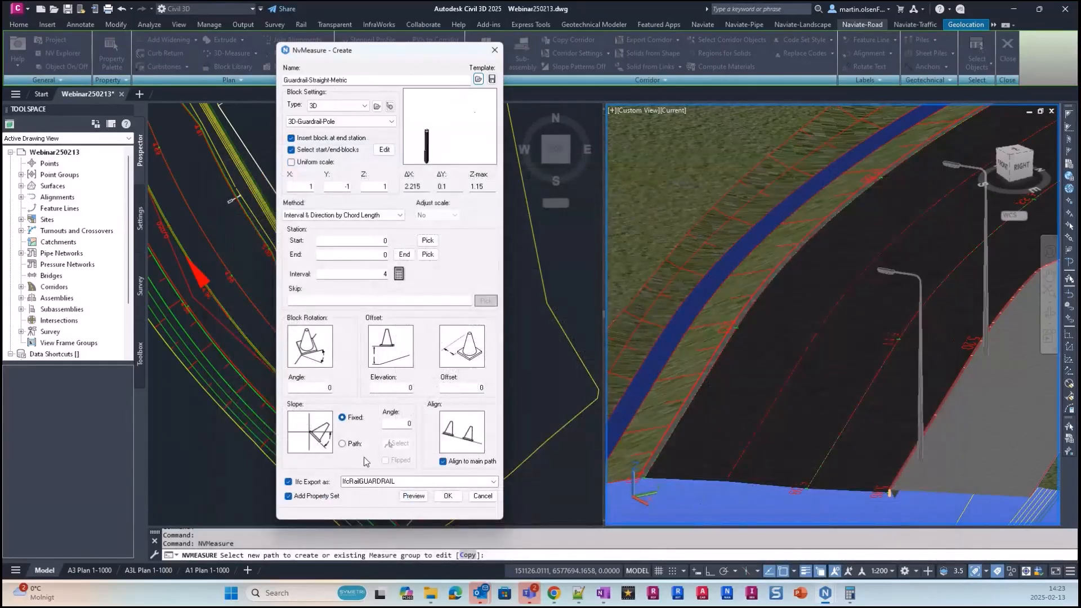
Preview the straight guardrail along the road edge in the 3D view and return to the group settings
{"action": "left_click", "coordinate": [422, 498]}
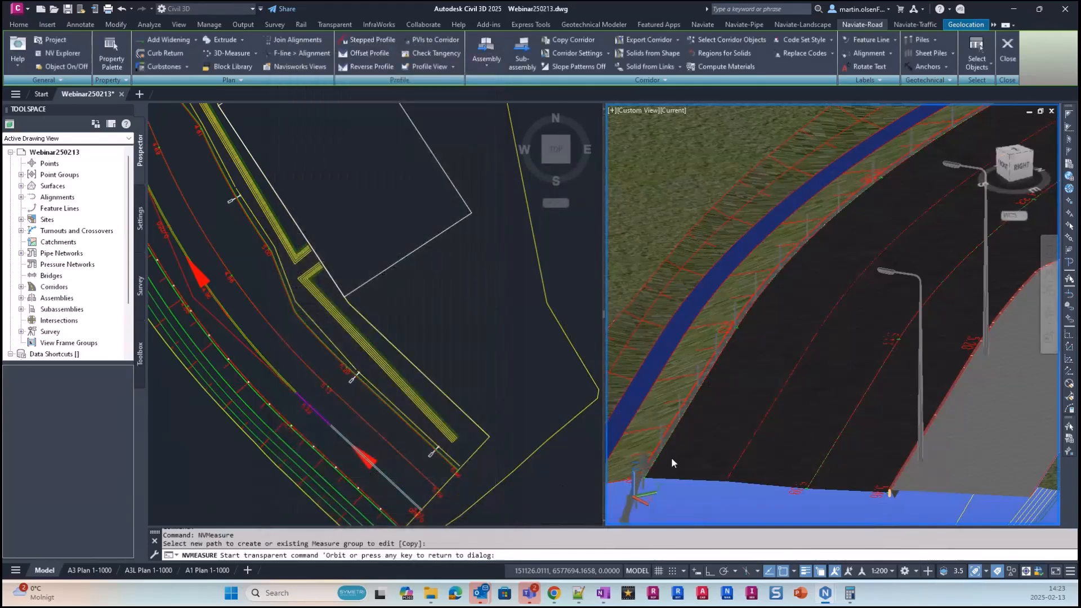
{"action": "middle_click_drag", "start_coordinate": [649, 496], "coordinate": [730, 395], "text": "shift"}
{"action": "key", "text": "Escape"}
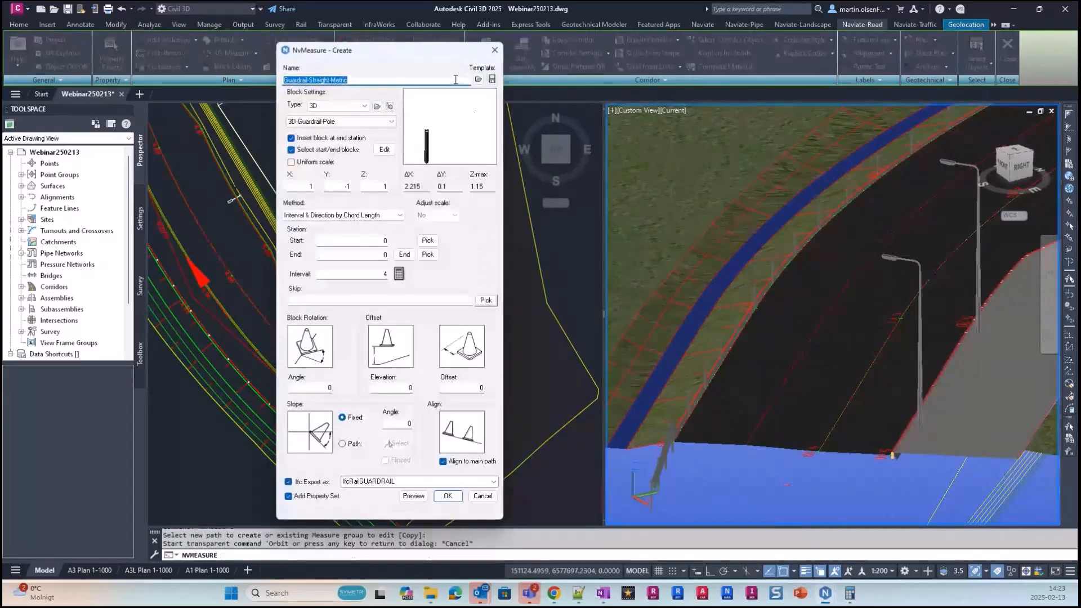
Load the Guardrail-Right-Metric.json template into the measure group in place of the straight guardrail
{"action": "left_click", "coordinate": [478, 80]}
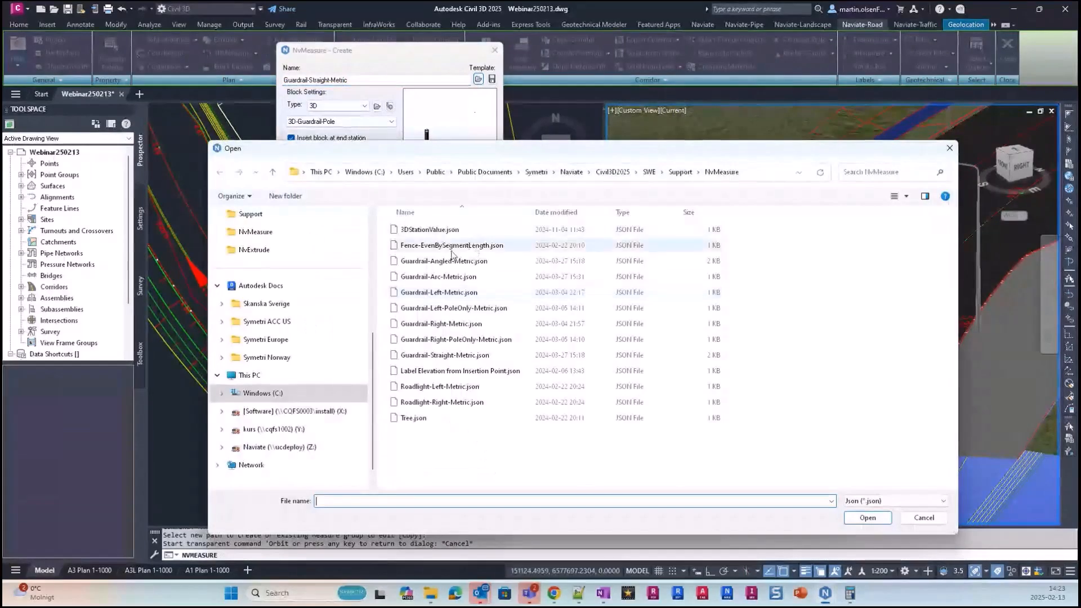
{"action": "left_click_drag", "start_coordinate": [507, 154], "coordinate": [439, 124]}
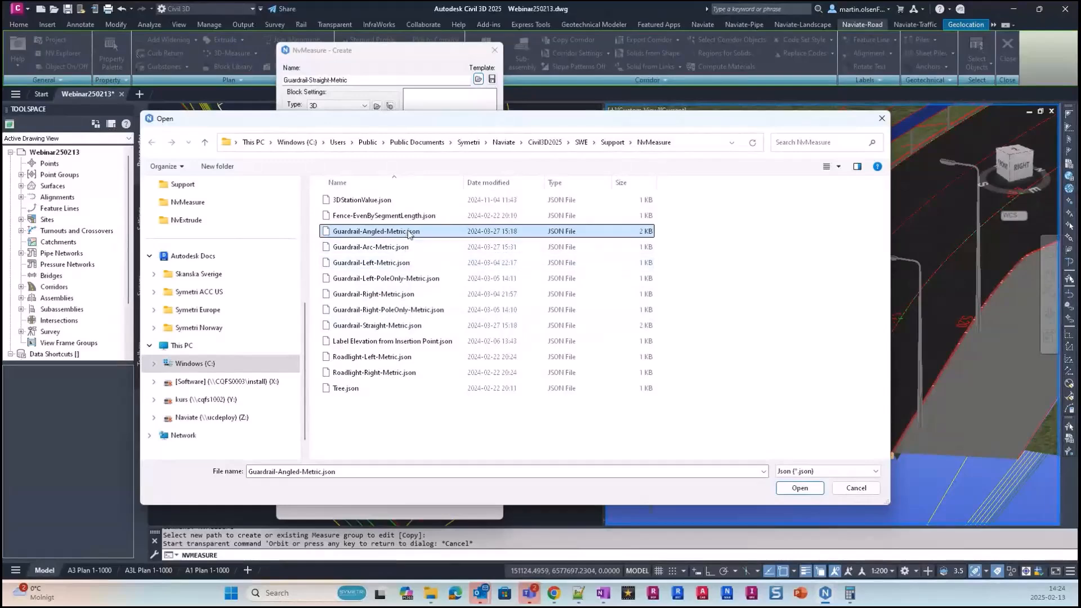
{"action": "left_click", "coordinate": [402, 309]}
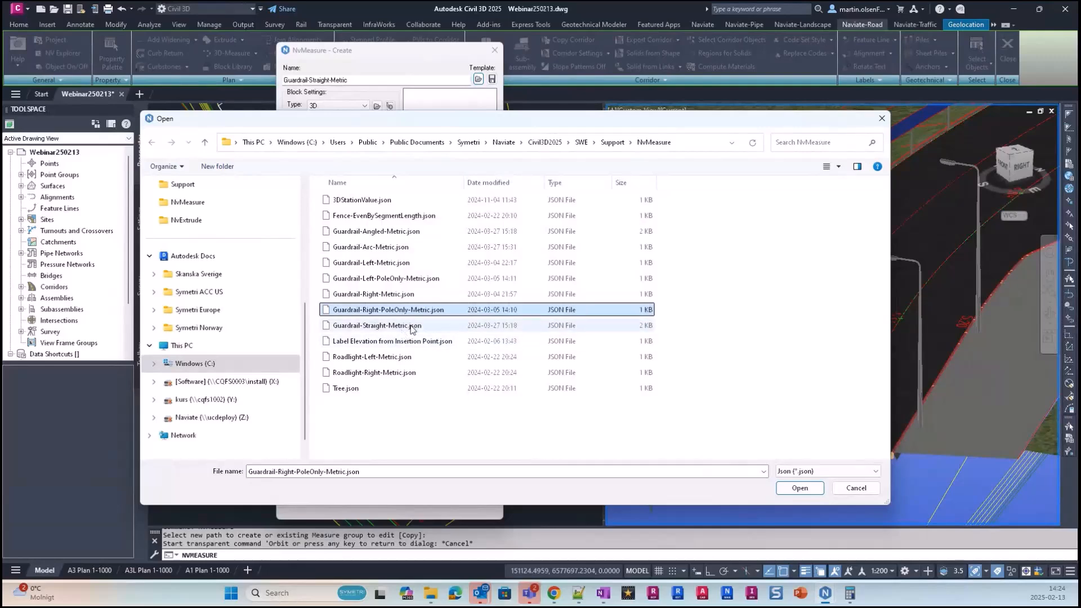
{"action": "left_click", "coordinate": [397, 278]}
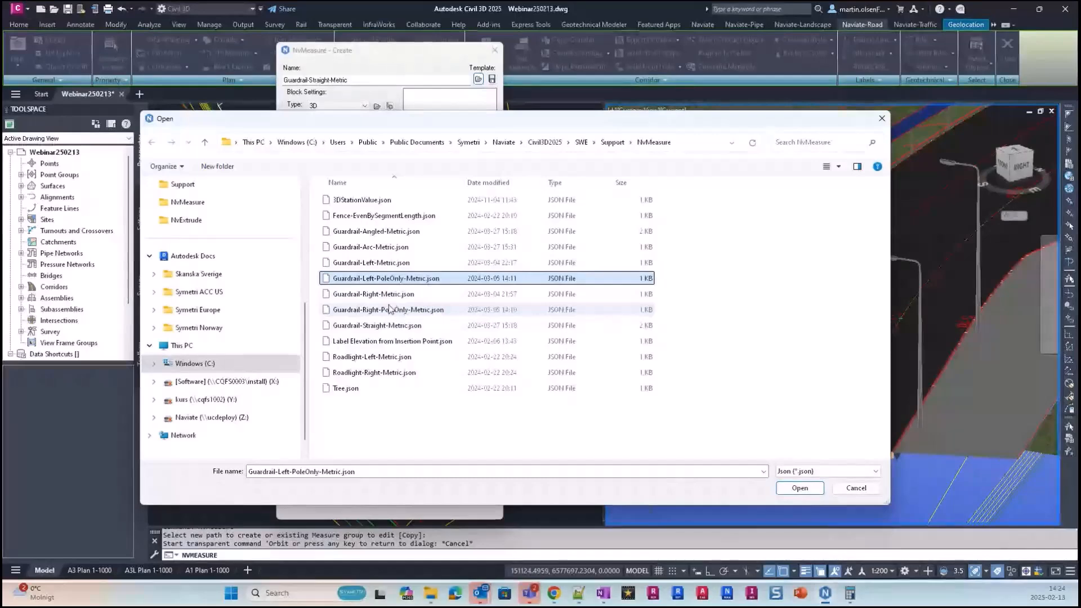
{"action": "left_click", "coordinate": [358, 295]}
{"action": "left_click", "coordinate": [800, 487]}
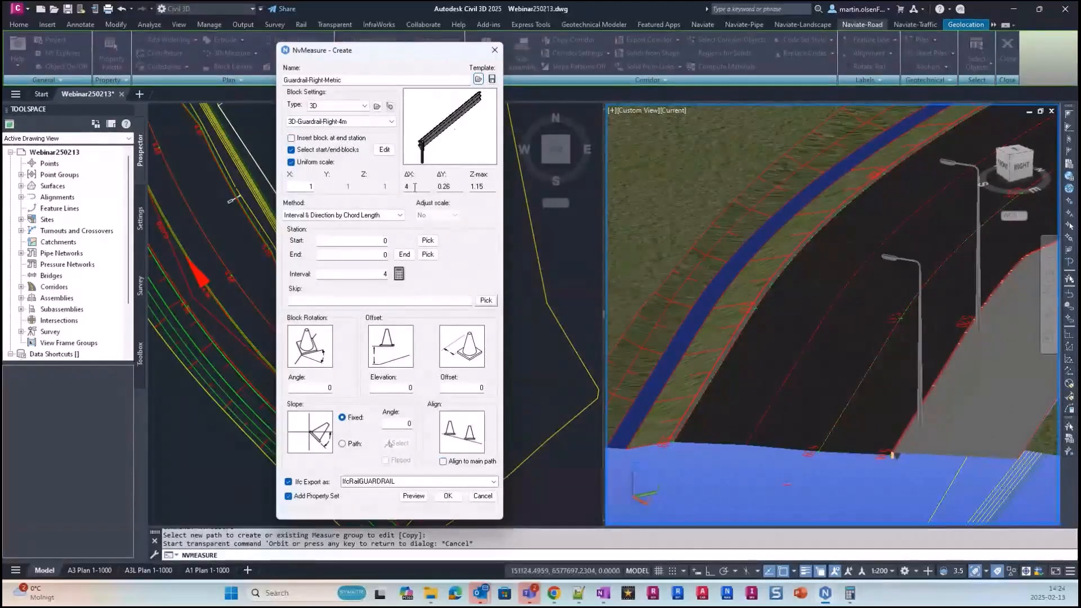
Preview the right guardrail along the road edge, inspect its end section in the 3D view, and return to the settings
{"action": "left_click", "coordinate": [420, 498]}
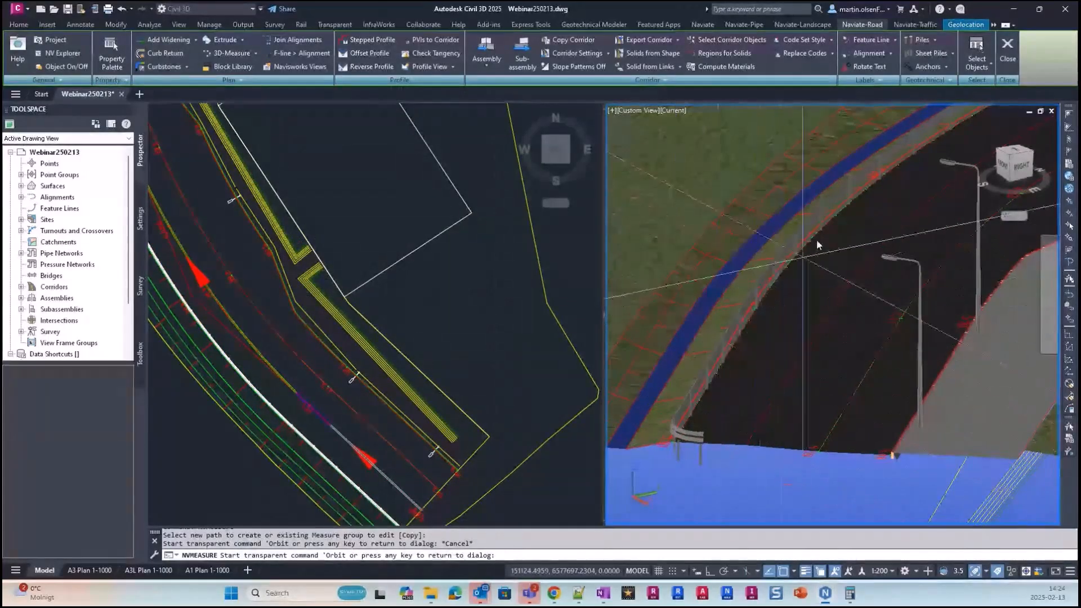
{"action": "middle_click_drag", "start_coordinate": [698, 394], "coordinate": [751, 393]}
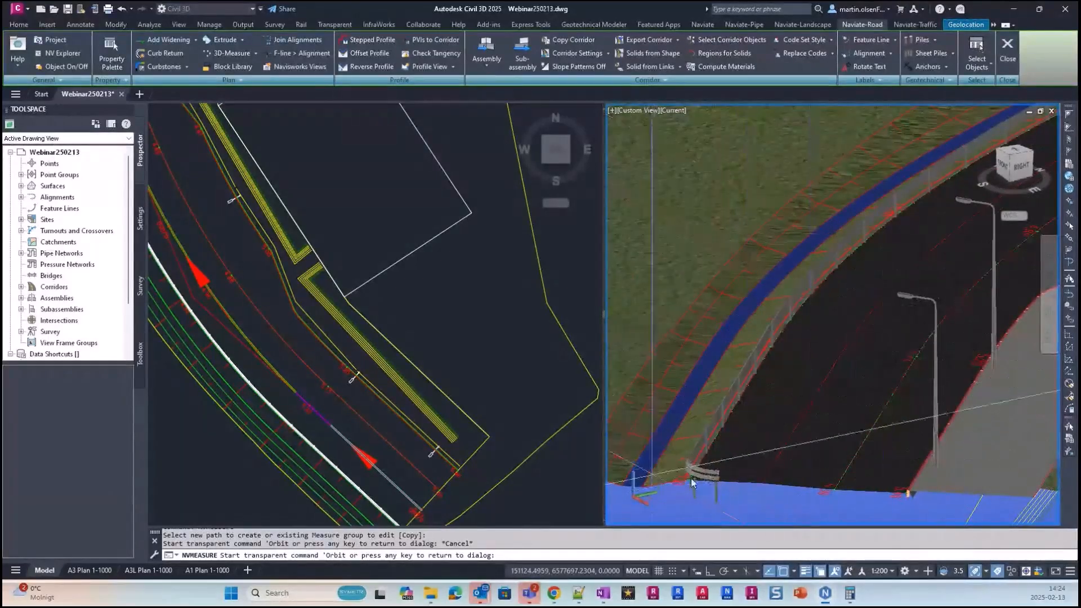
{"action": "scroll", "coordinate": [792, 377], "scroll_direction": "down", "scroll_amount": 3}
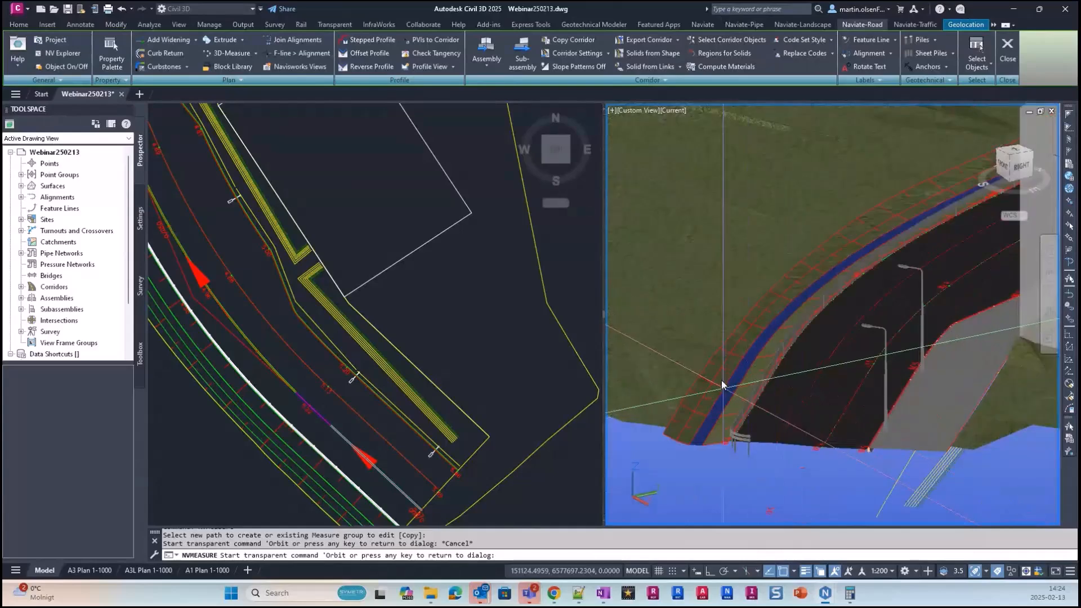
{"action": "scroll", "coordinate": [739, 392], "scroll_direction": "up", "scroll_amount": 5}
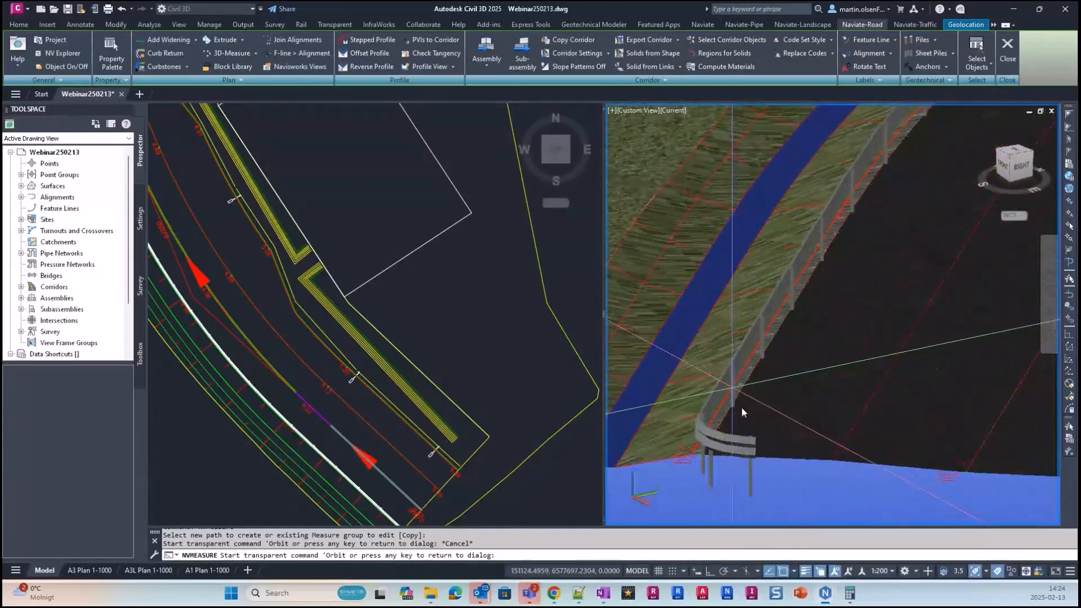
{"action": "scroll", "coordinate": [774, 337], "scroll_direction": "down", "scroll_amount": 2}
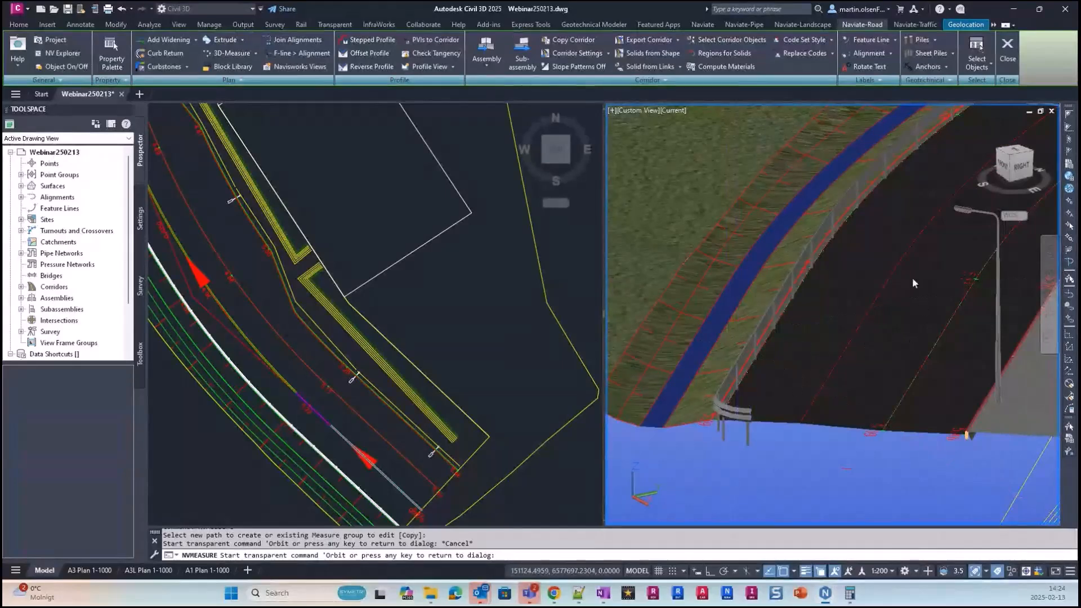
{"action": "key", "text": "Escape"}
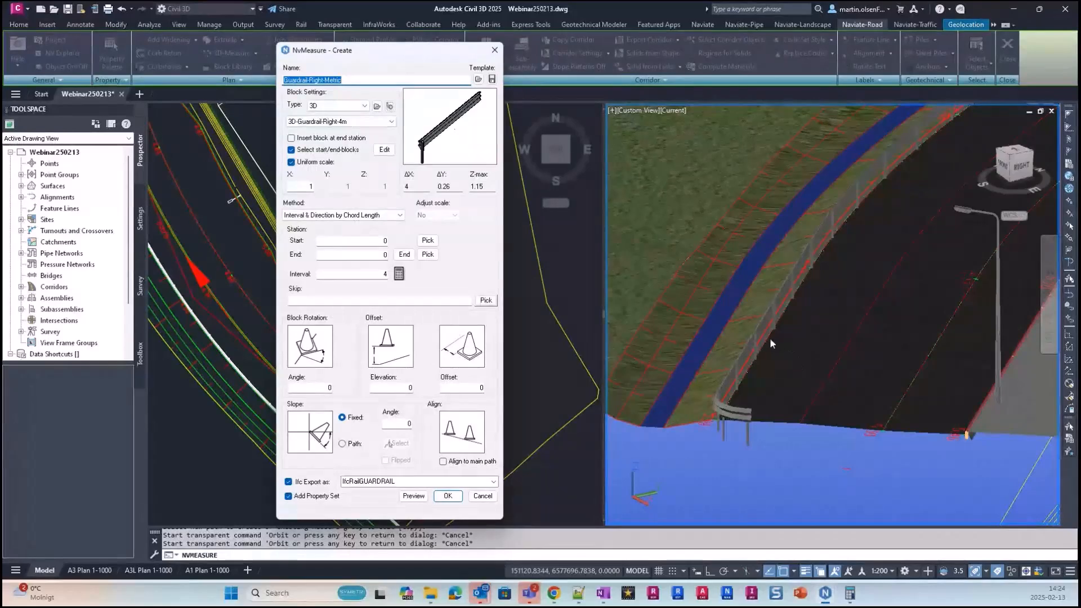
Turn off uniform scale, set the guardrail's Y scale to -1, and preview the mirrored rail in the 3D view
{"action": "left_click", "coordinate": [291, 163]}
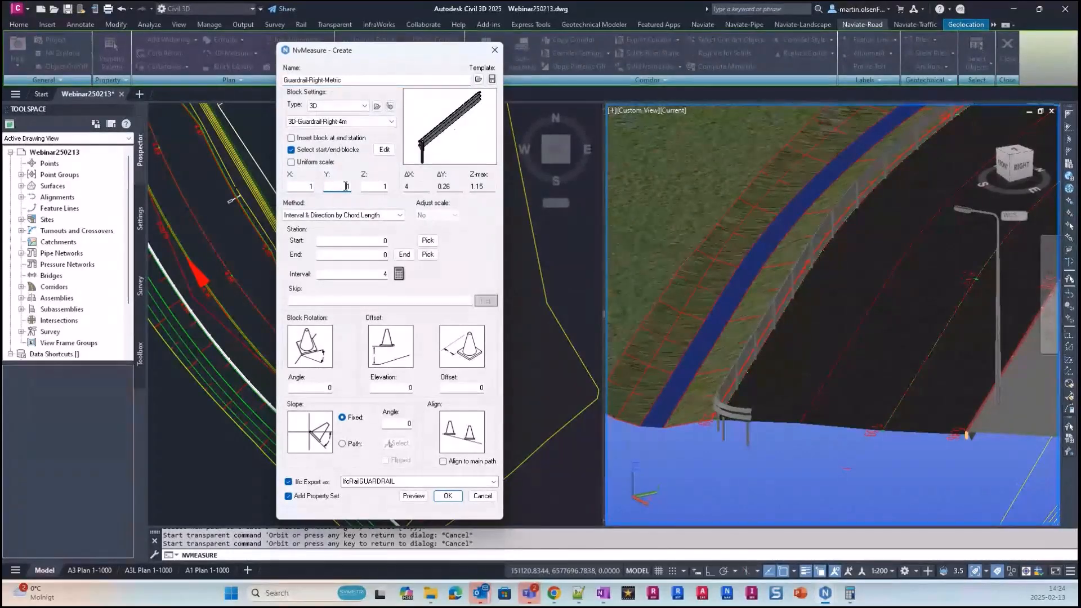
{"action": "left_click", "coordinate": [336, 188]}
{"action": "type", "text": "-"}
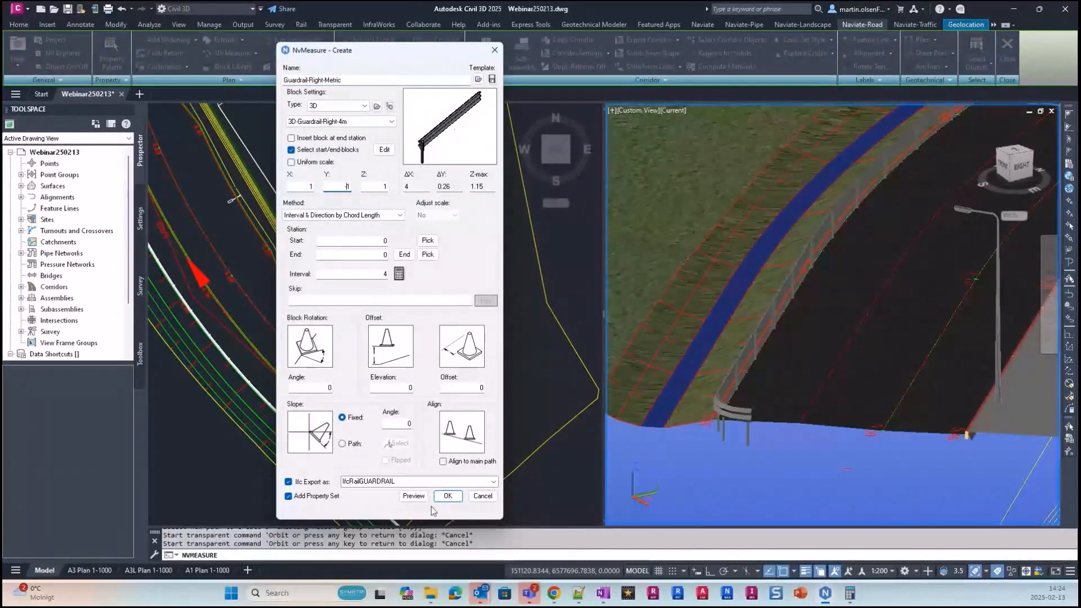
{"action": "key", "text": "Return"}
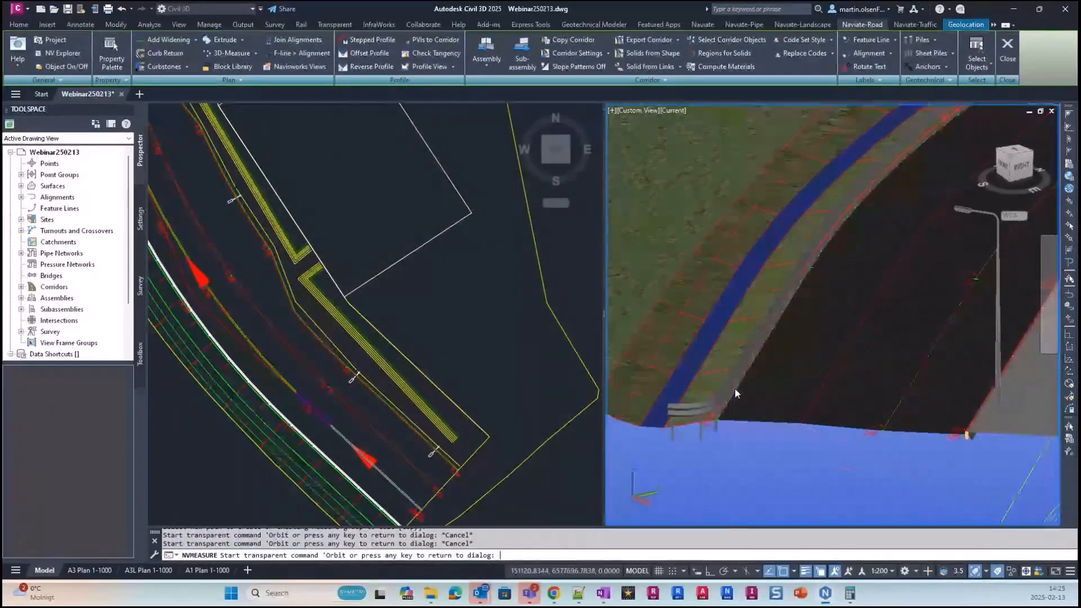
{"action": "key", "text": "Escape"}
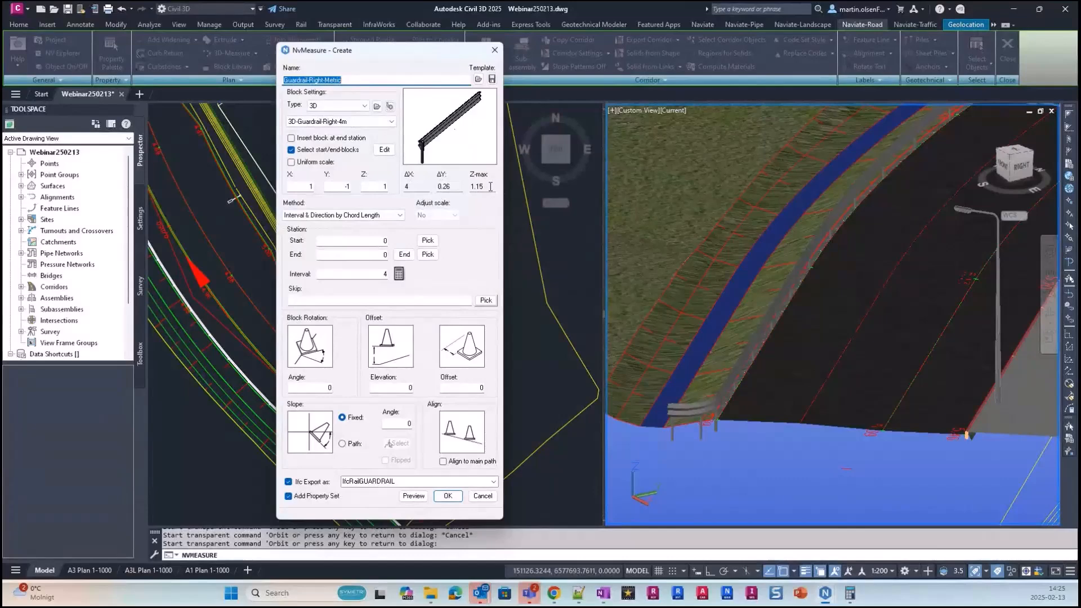
Set the right guardrail's interval to 6 and preview the spacing of its sections along the road edge
{"action": "double_click", "coordinate": [407, 186]}
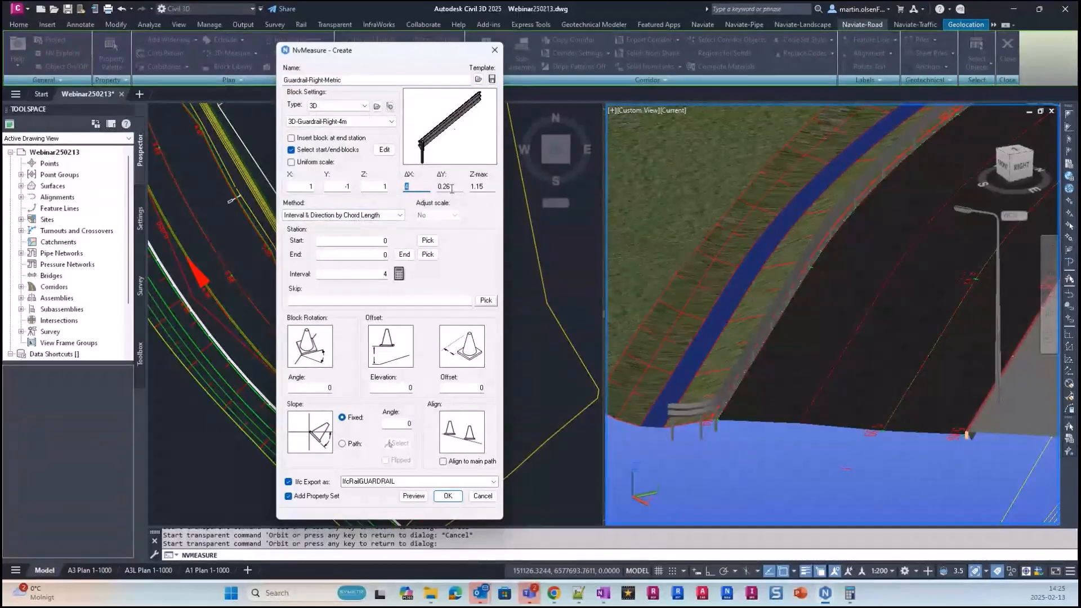
{"action": "left_click", "coordinate": [485, 188]}
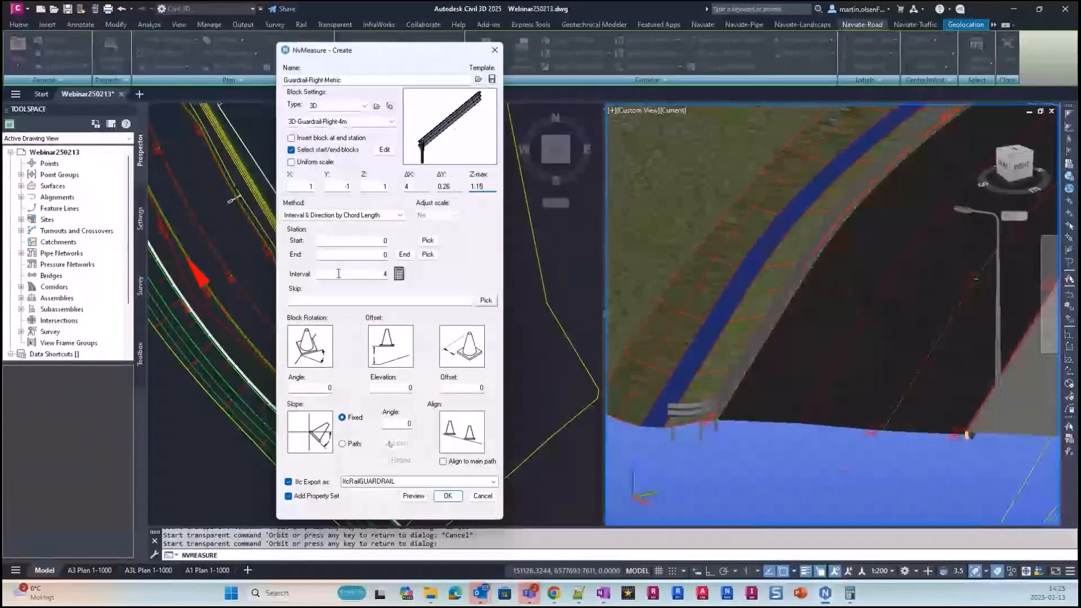
{"action": "double_click", "coordinate": [385, 274]}
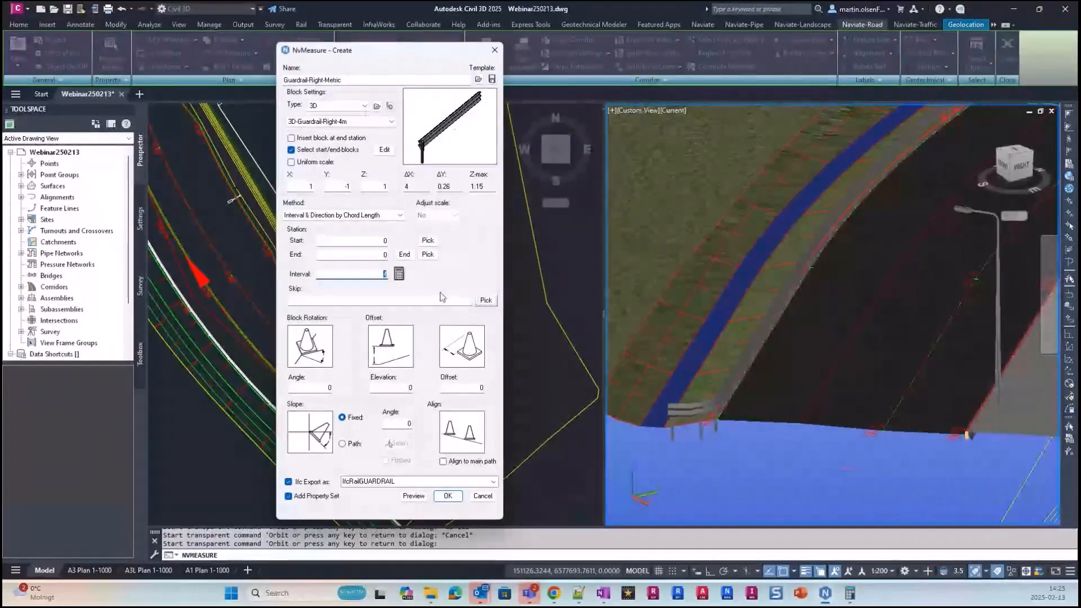
{"action": "type", "text": "6"}
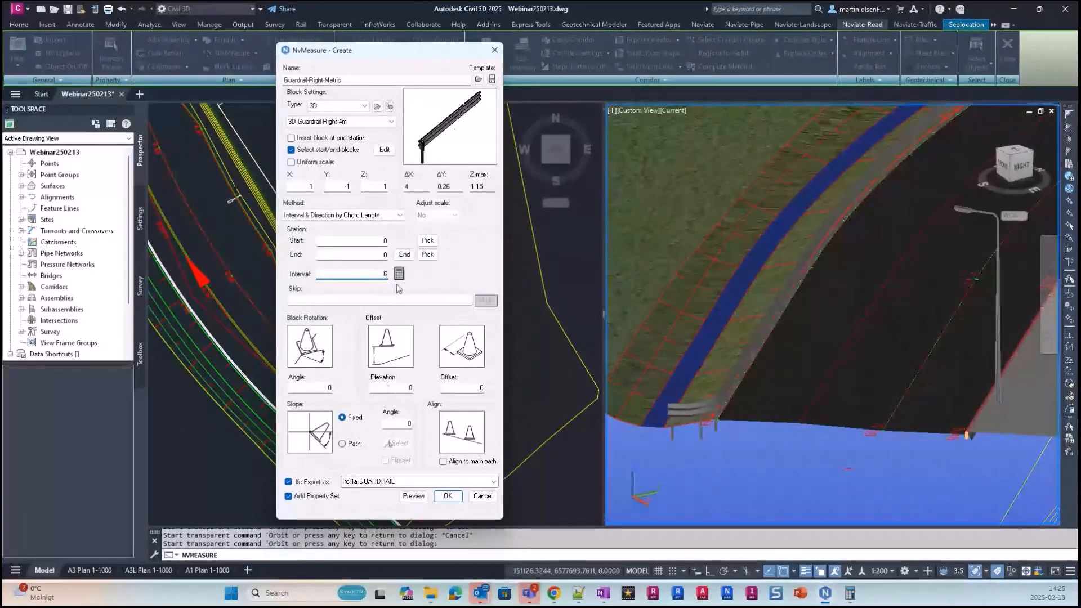
{"action": "left_click", "coordinate": [418, 496]}
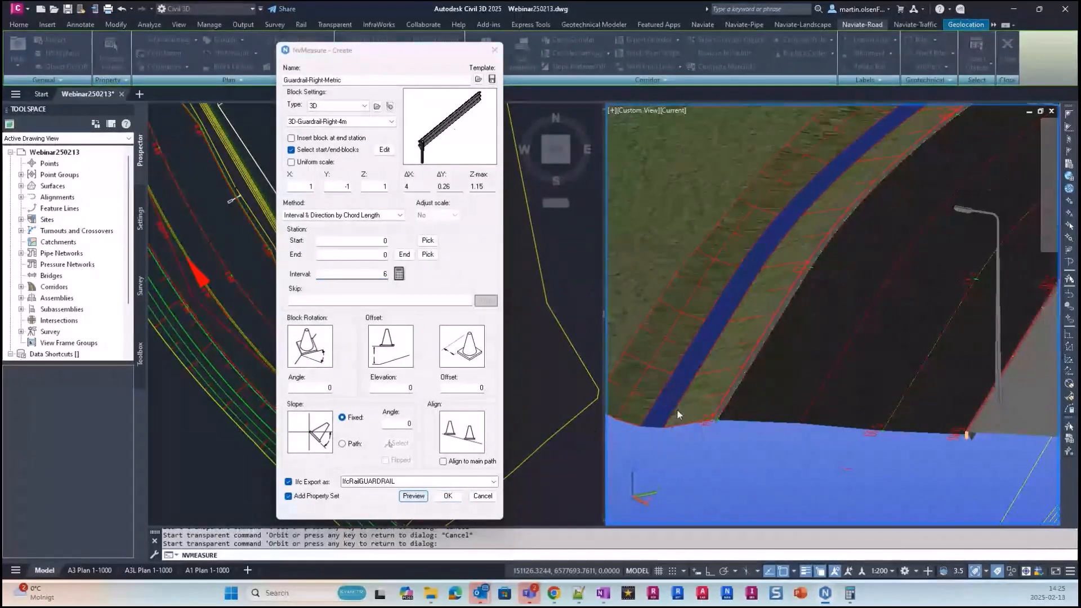
{"action": "middle_click_drag", "start_coordinate": [773, 312], "coordinate": [790, 329], "text": "shift"}
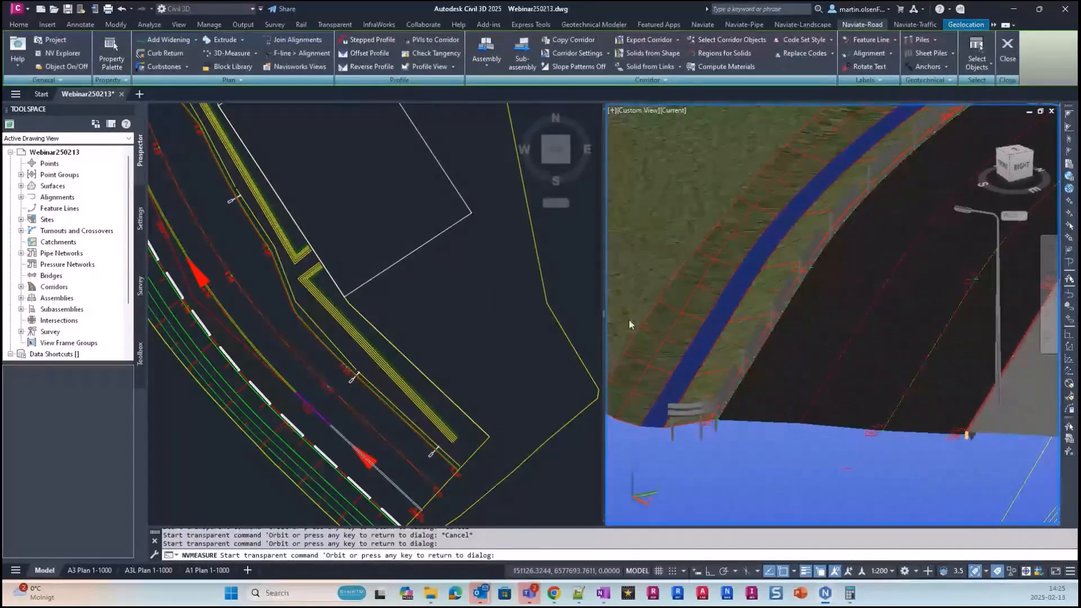
{"action": "key", "text": "Escape"}
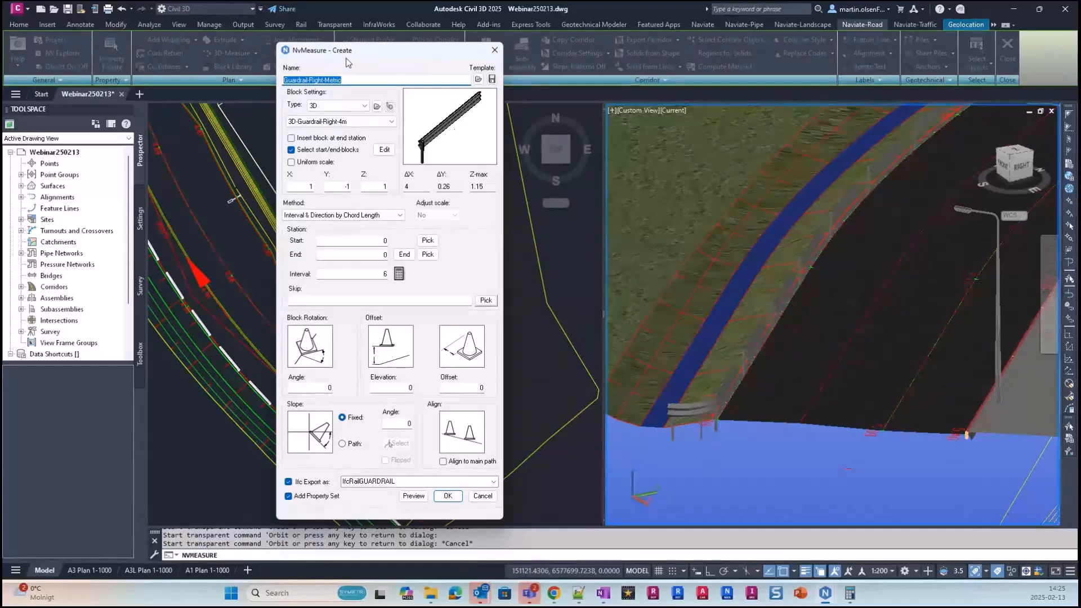
Load the Guardrail-Straight-Metric.json template into the measure group again and preview it along the road edge
{"action": "left_click_drag", "start_coordinate": [346, 59], "coordinate": [387, 123]}
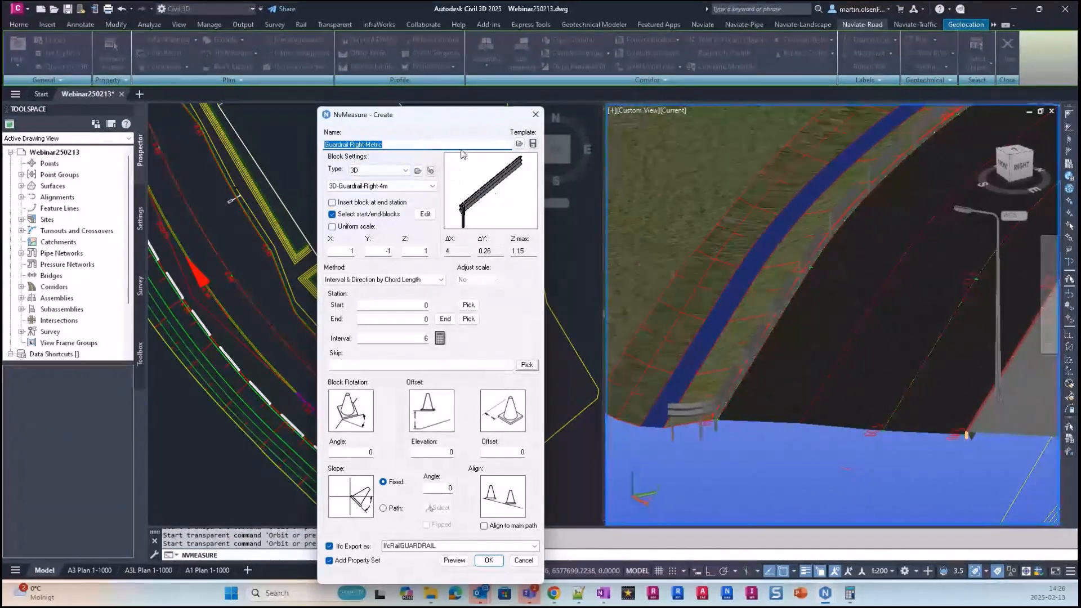
{"action": "left_click", "coordinate": [519, 144]}
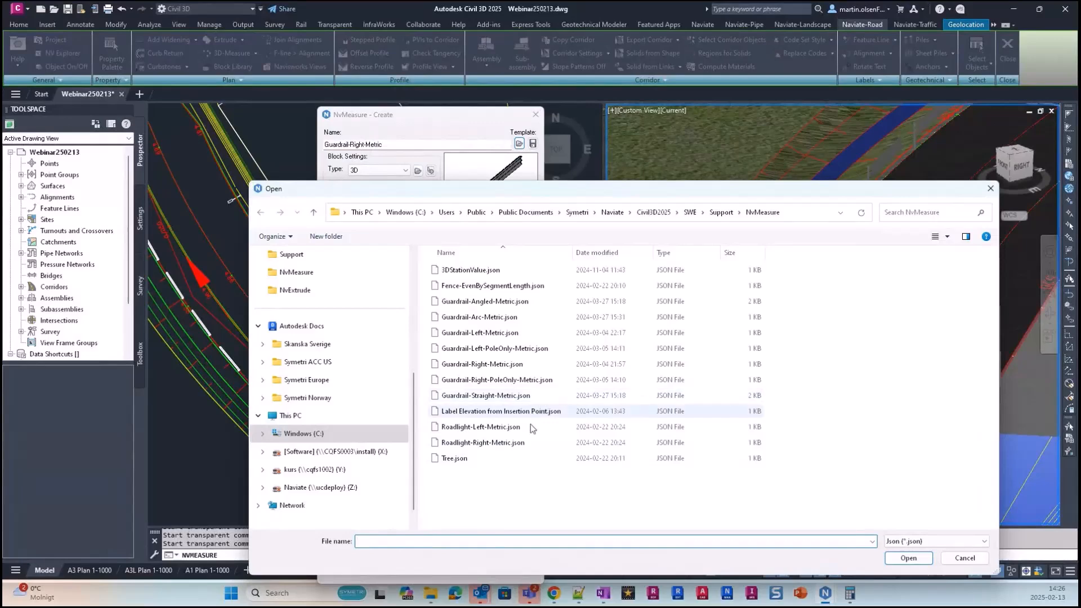
{"action": "left_click", "coordinate": [535, 395]}
{"action": "left_click", "coordinate": [909, 557]}
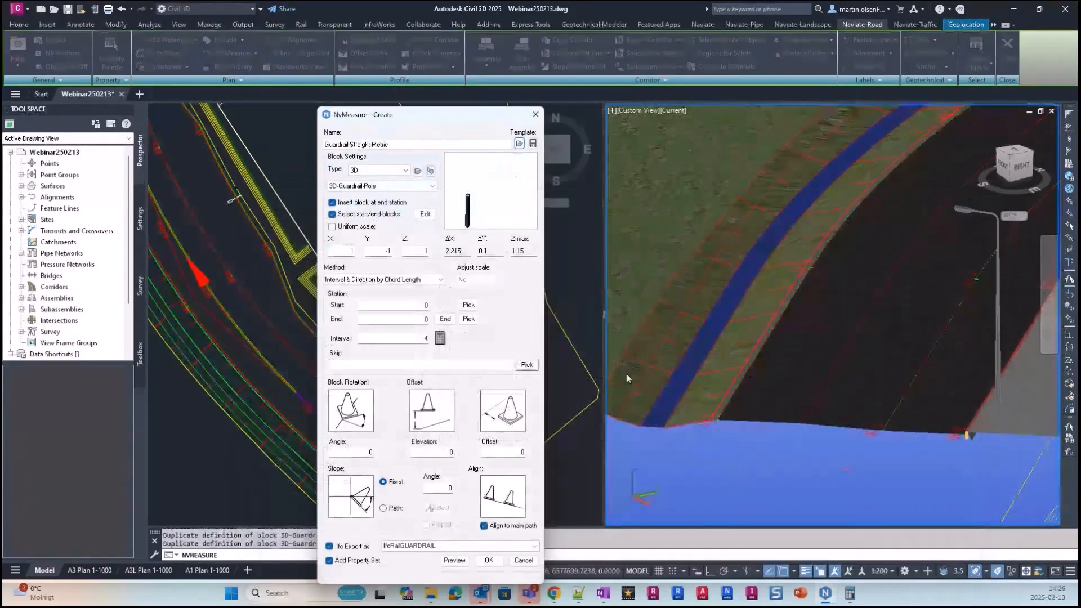
{"action": "left_click", "coordinate": [455, 560]}
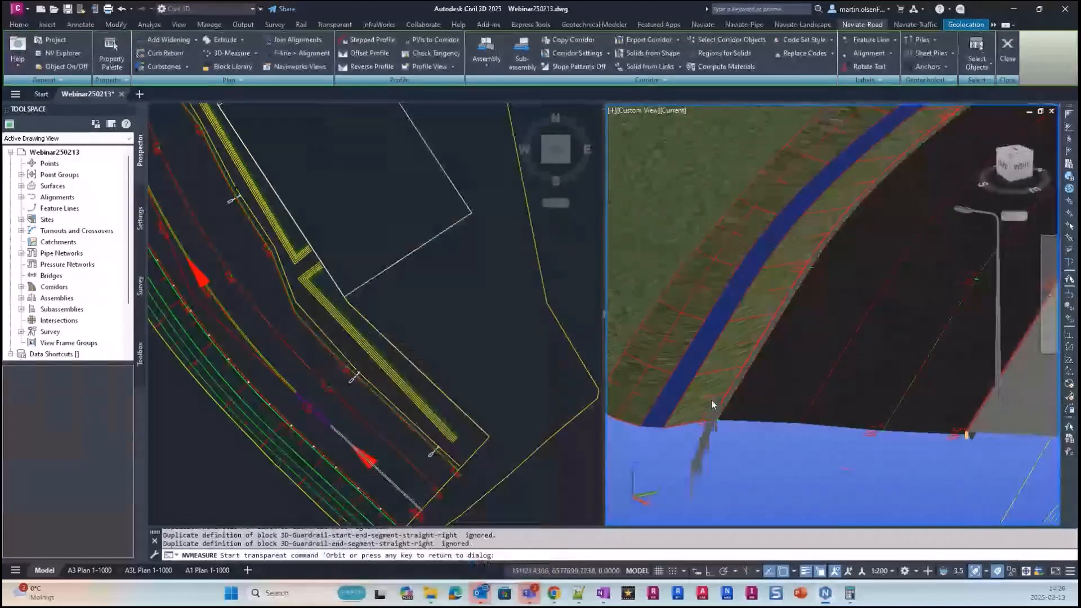
{"action": "key", "text": "Escape"}
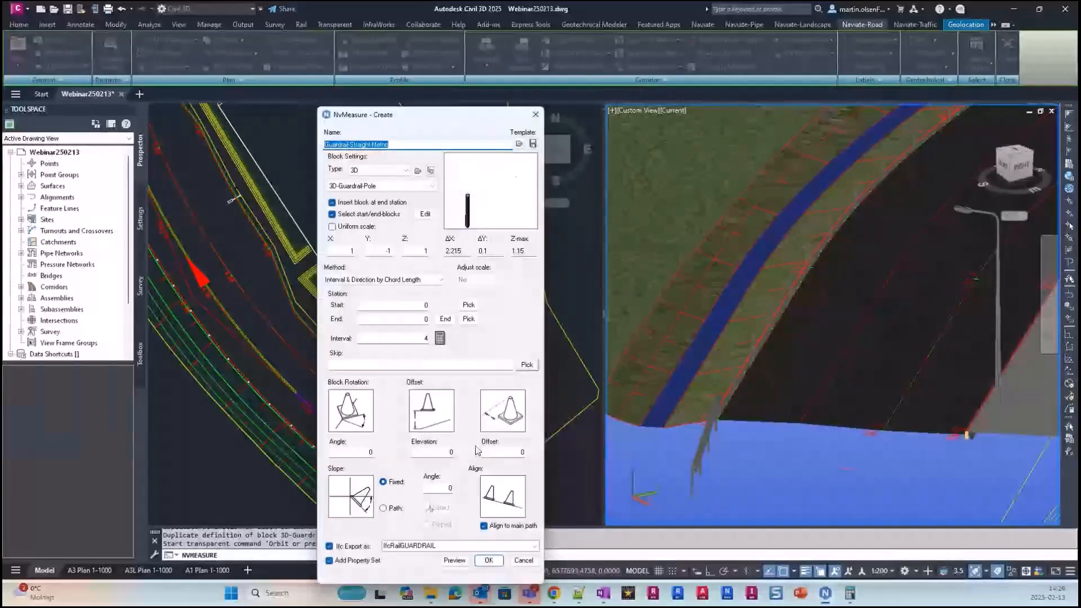
Set the straight guardrail's horizontal offset to -0.5 and preview its position beside the road edge
{"action": "type", "text": "-"}
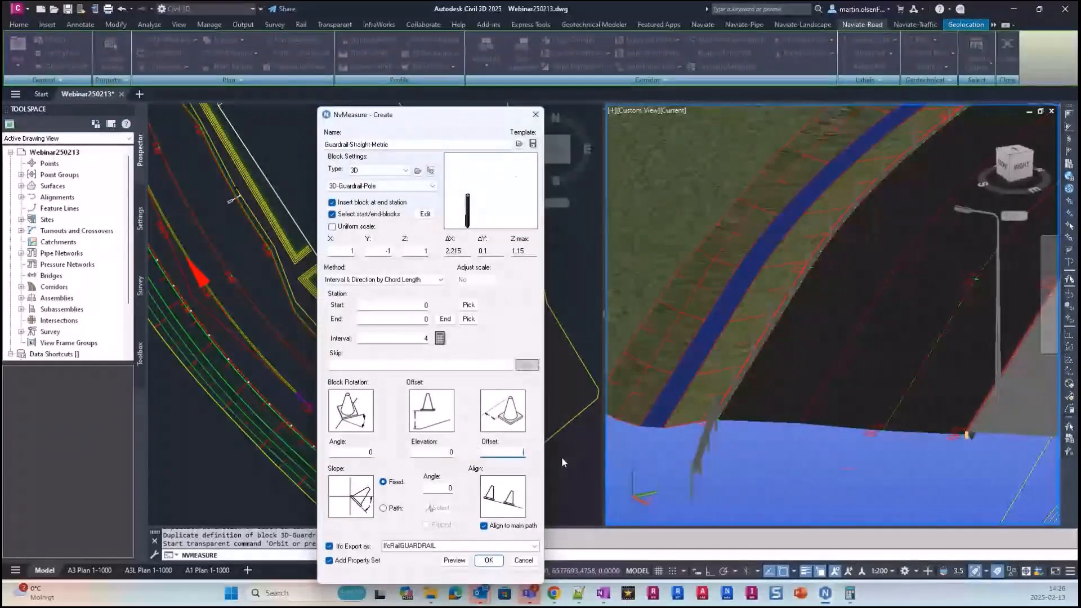
{"action": "type", "text": "0.5"}
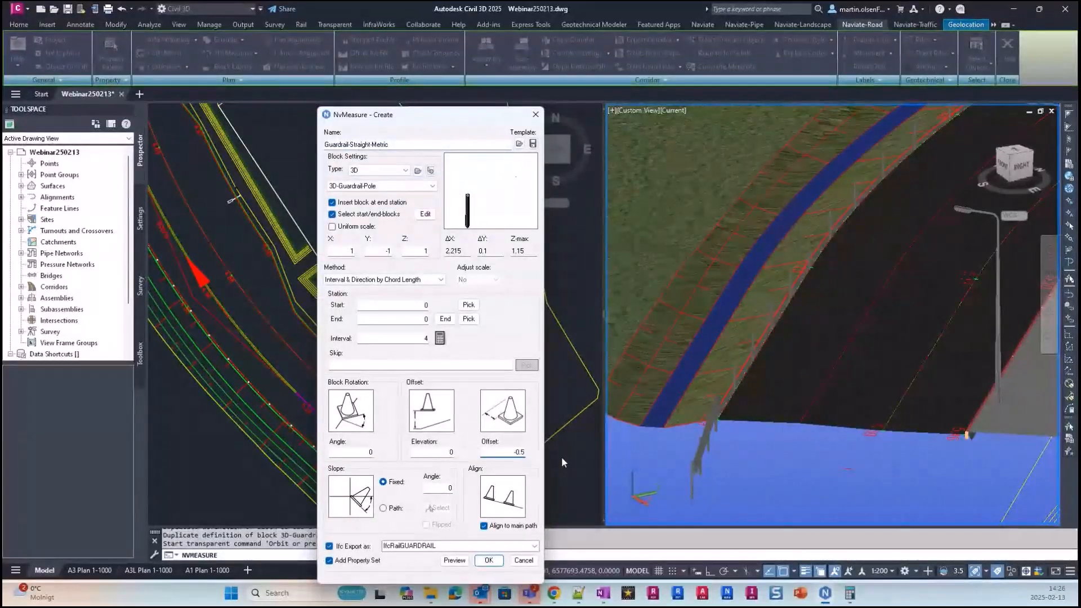
{"action": "left_click", "coordinate": [456, 561]}
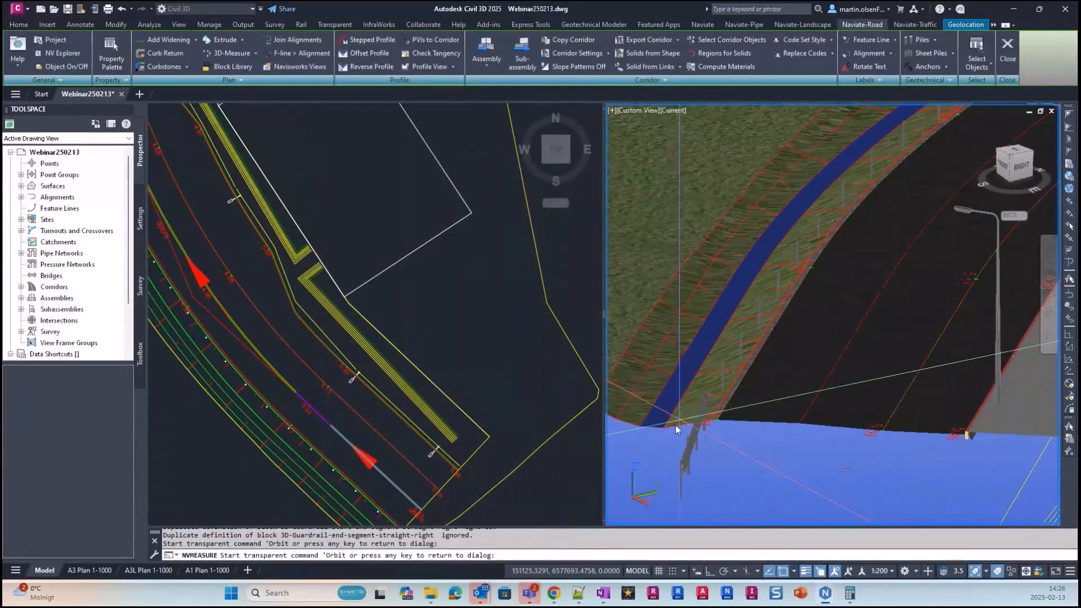
{"action": "key", "text": "Return"}
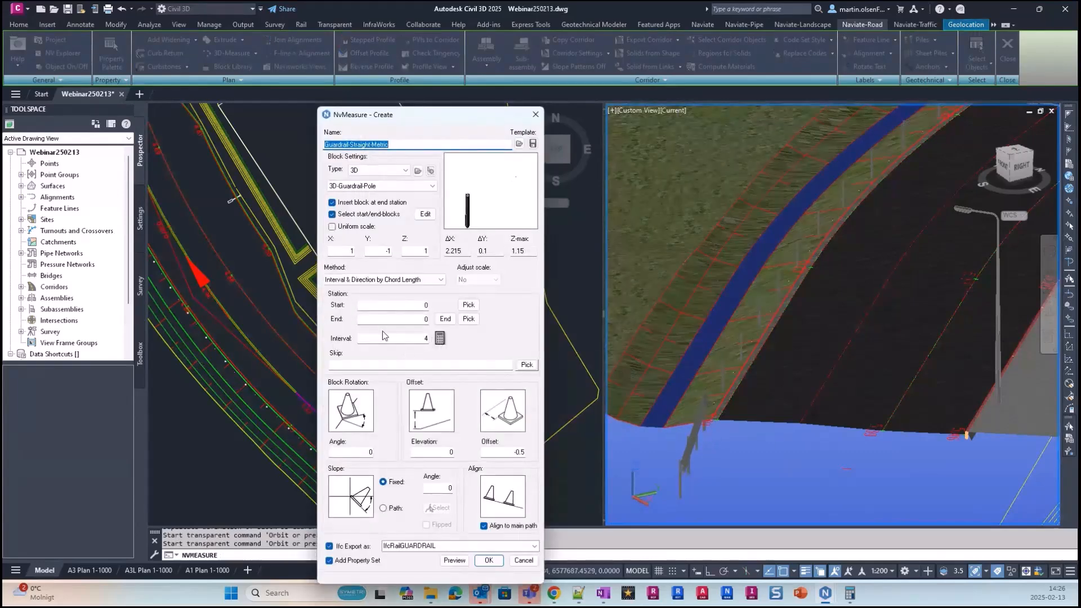
Set the guardrail's start station to 5.5 and end station to 144.5, and preview its start in the 3D view
{"action": "left_click", "coordinate": [394, 305]}
{"action": "type", "text": "55"}
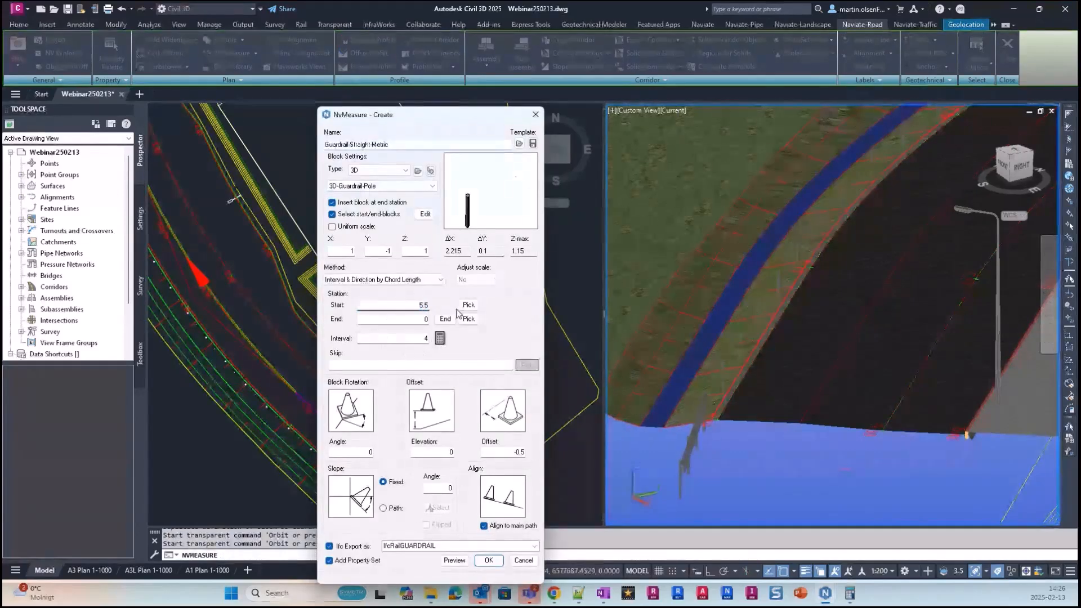
{"action": "key", "text": "Tab"}
{"action": "type", "text": "144.5"}
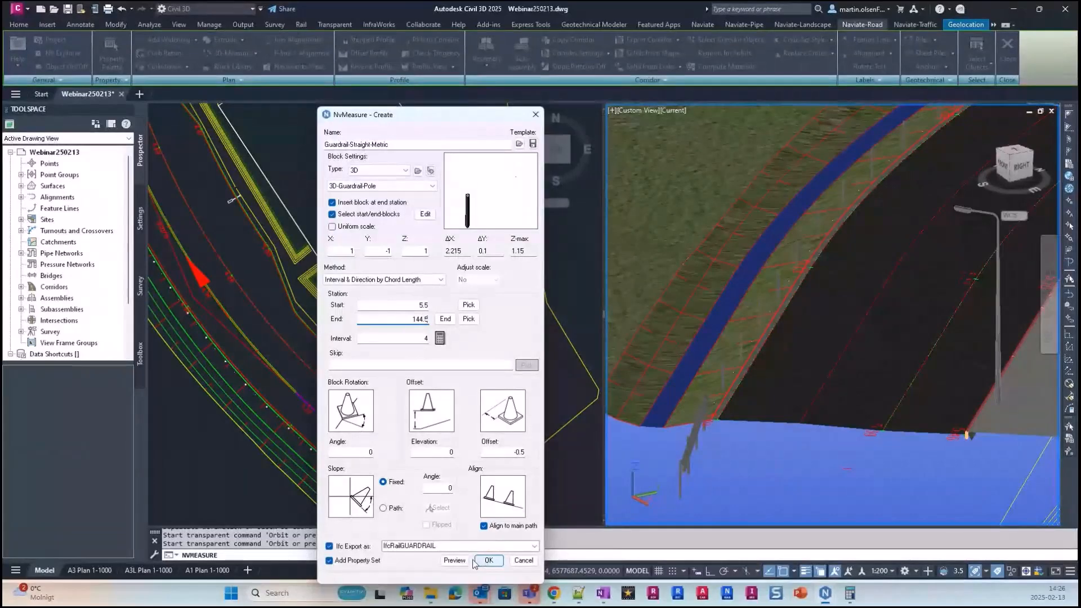
{"action": "left_click", "coordinate": [454, 560]}
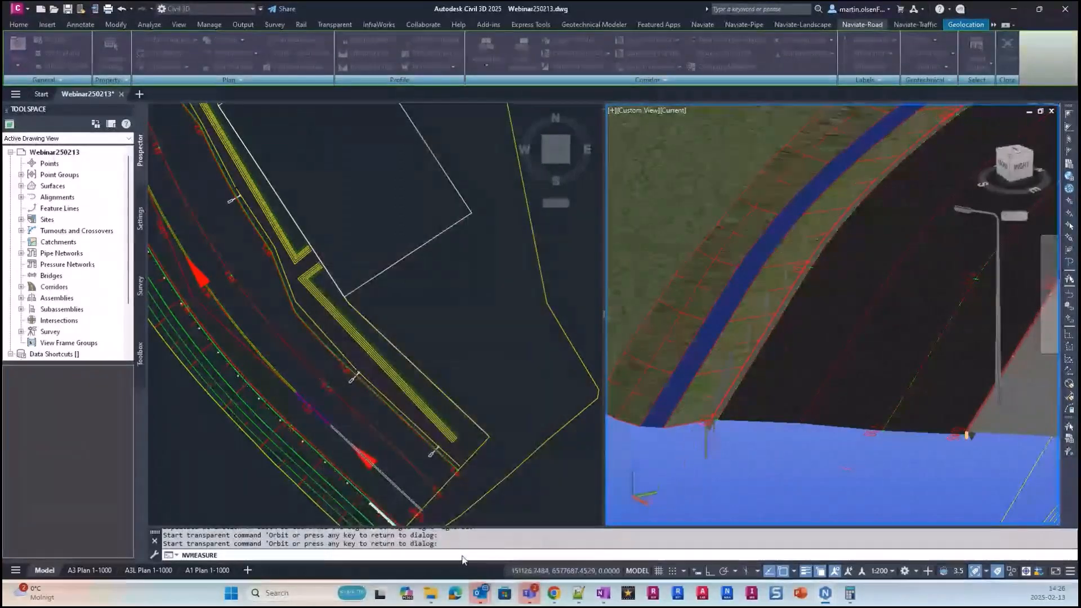
{"action": "middle_click_drag", "start_coordinate": [749, 459], "coordinate": [717, 378], "text": "shift"}
{"action": "key", "text": "Return"}
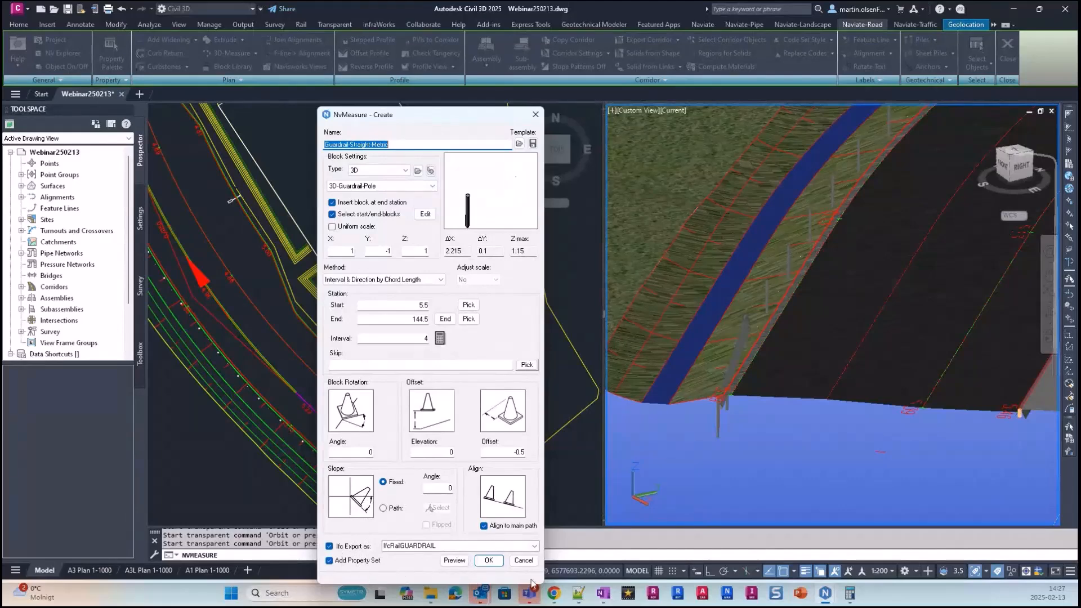
Create the straight guardrail's blocks with the NV-Corridor Code property set to the manual text Guardrail, and review their property sets
{"action": "left_click", "coordinate": [489, 561]}
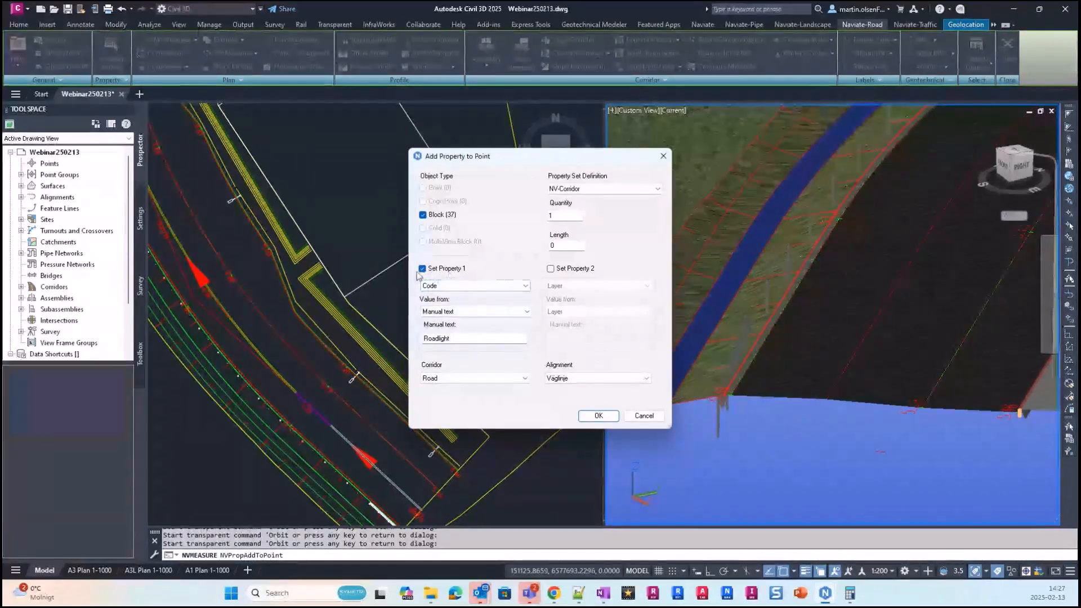
{"action": "left_click_drag", "start_coordinate": [454, 340], "coordinate": [48, 420]}
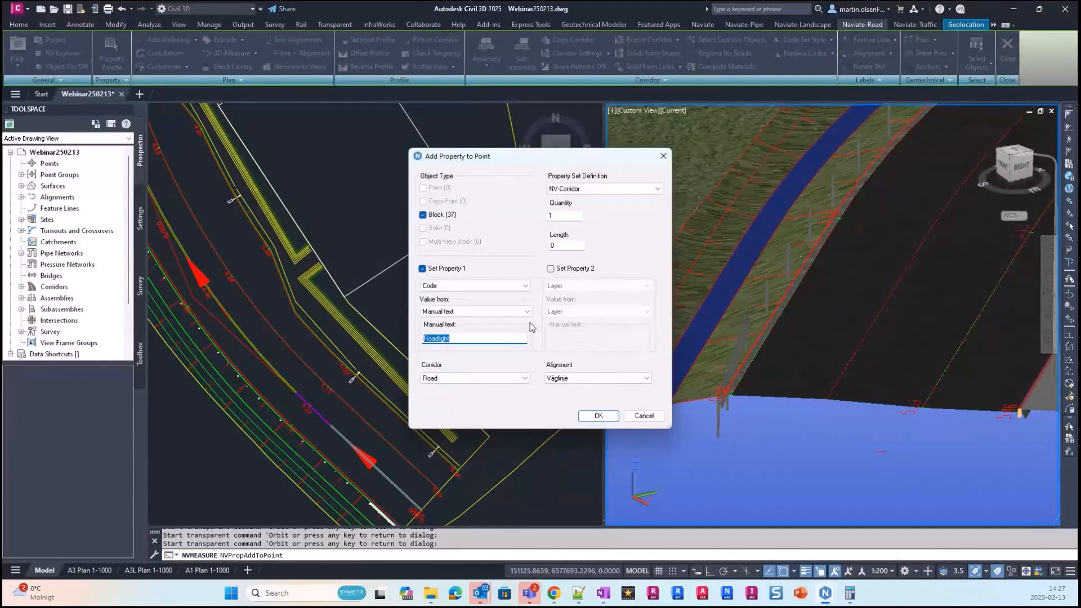
{"action": "type", "text": "Guardrail"}
{"action": "left_click", "coordinate": [599, 416]}
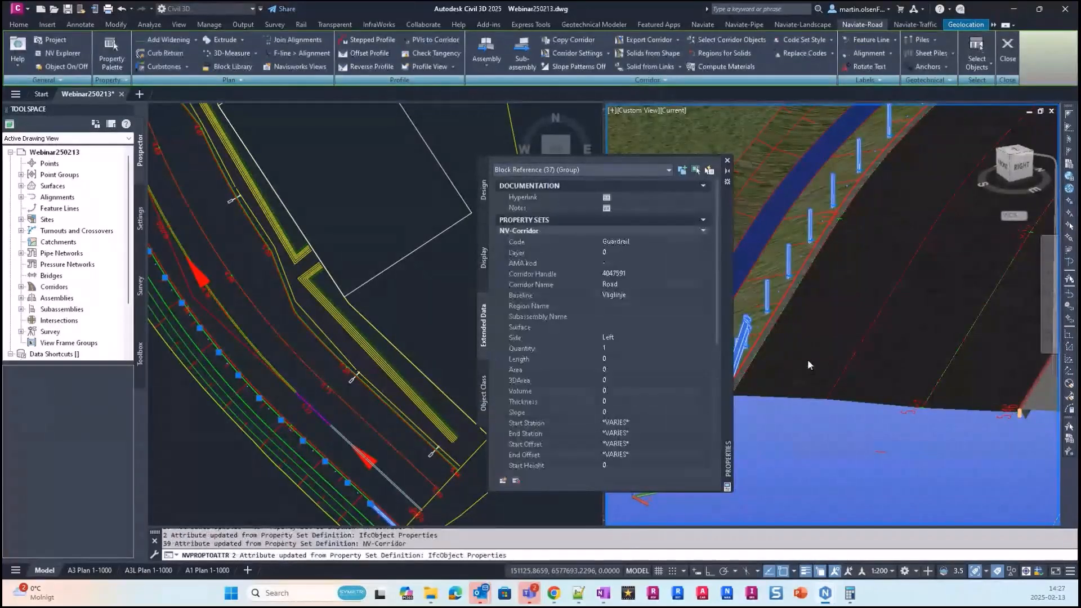
{"action": "scroll", "coordinate": [635, 259], "scroll_direction": "down", "scroll_amount": 5}
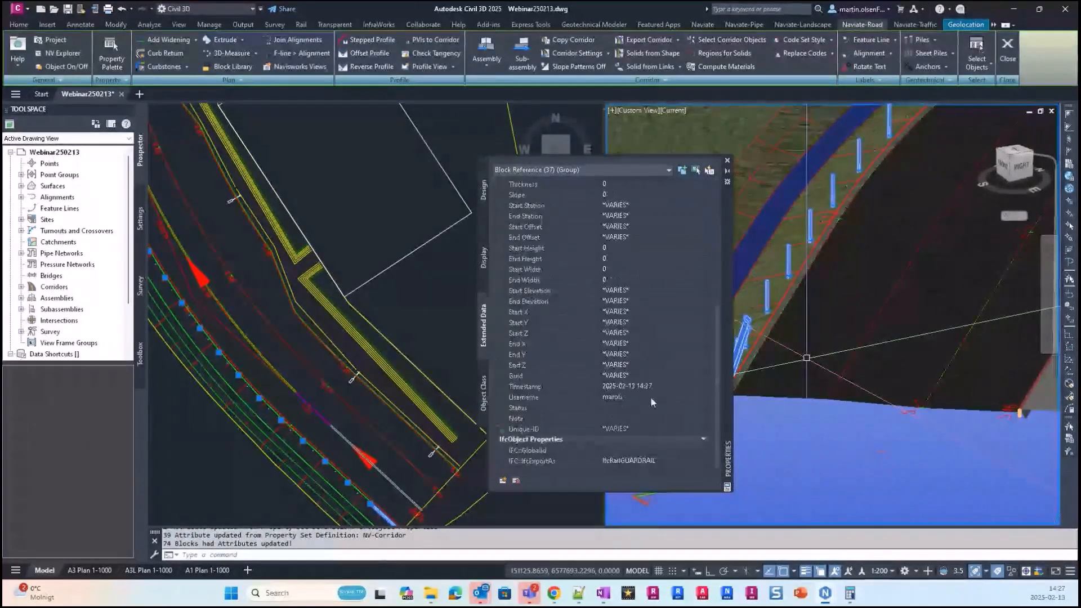
{"action": "scroll", "coordinate": [916, 242], "scroll_direction": "down", "scroll_amount": 4}
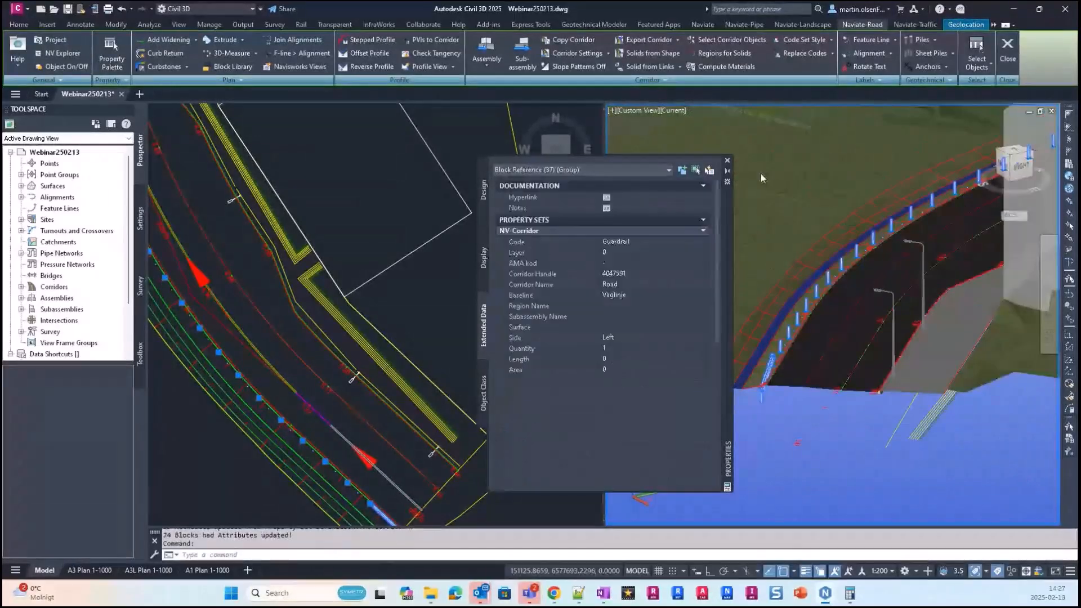
{"action": "left_click", "coordinate": [727, 160]}
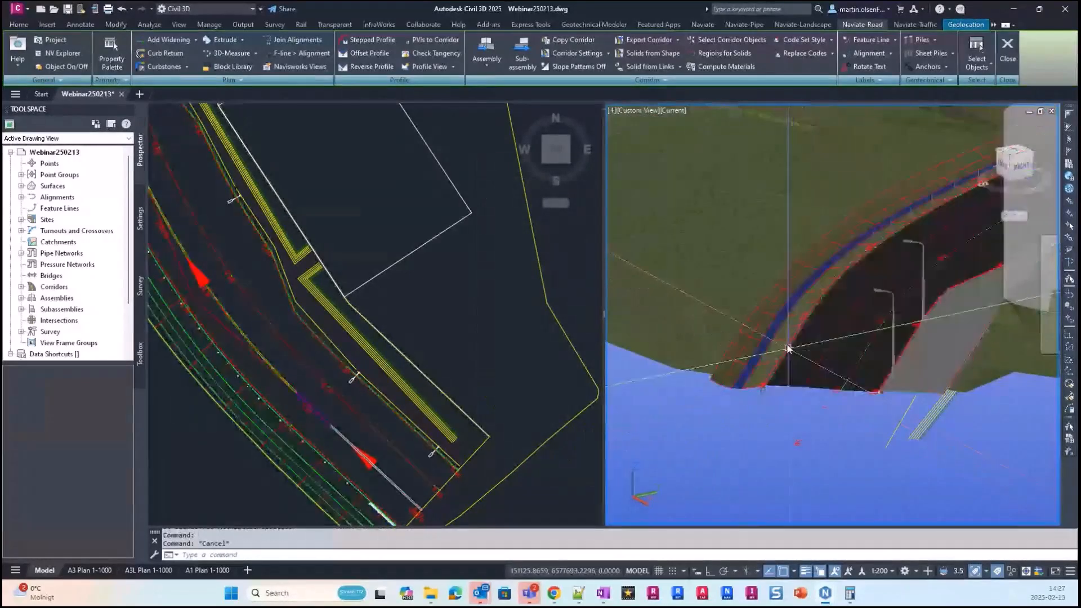
Start Extrude along path using the road edge line beside the guardrail posts as the path
{"action": "scroll", "coordinate": [789, 350], "scroll_direction": "up", "scroll_amount": 5}
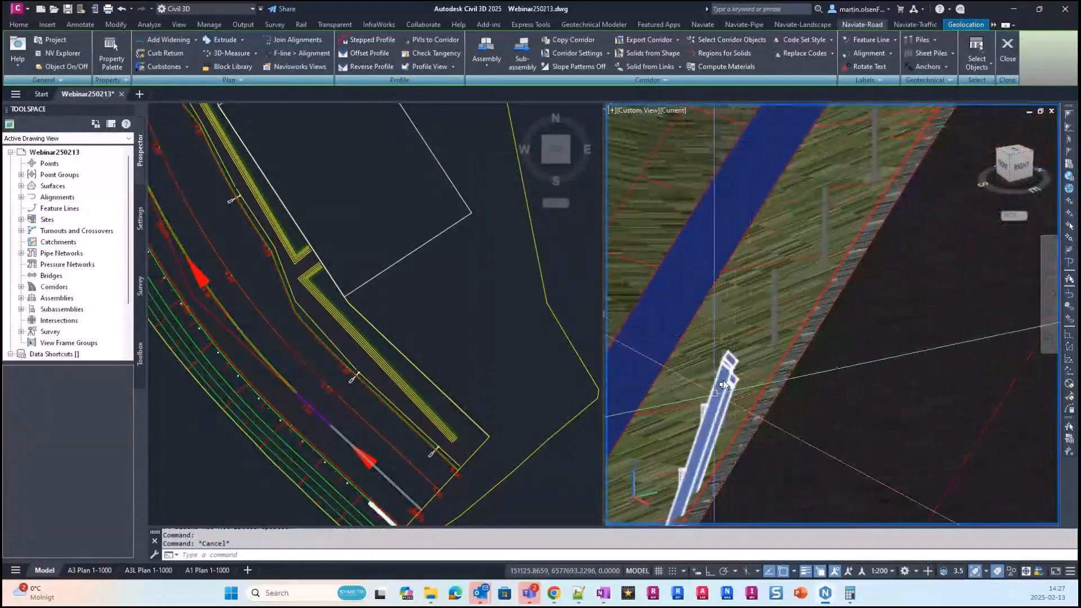
{"action": "scroll", "coordinate": [815, 286], "scroll_direction": "down", "scroll_amount": 2}
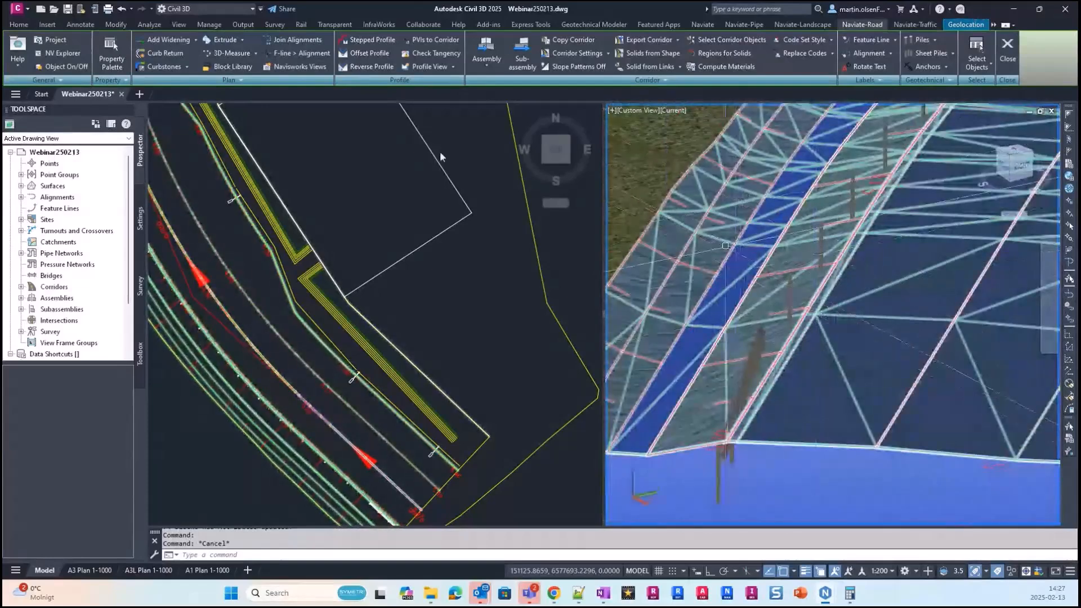
{"action": "left_click", "coordinate": [241, 40]}
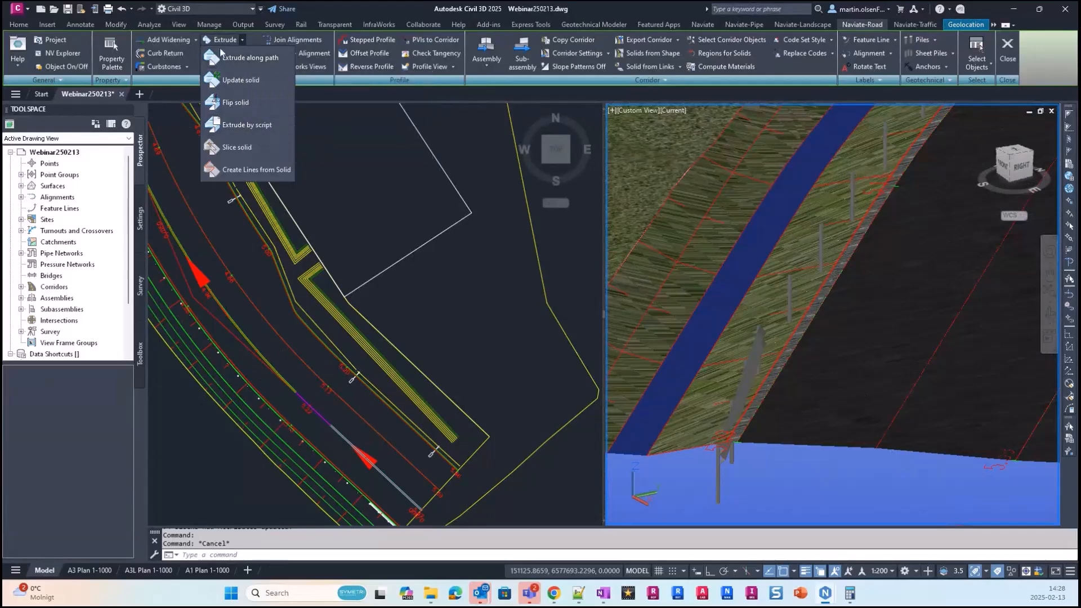
{"action": "left_click", "coordinate": [259, 60]}
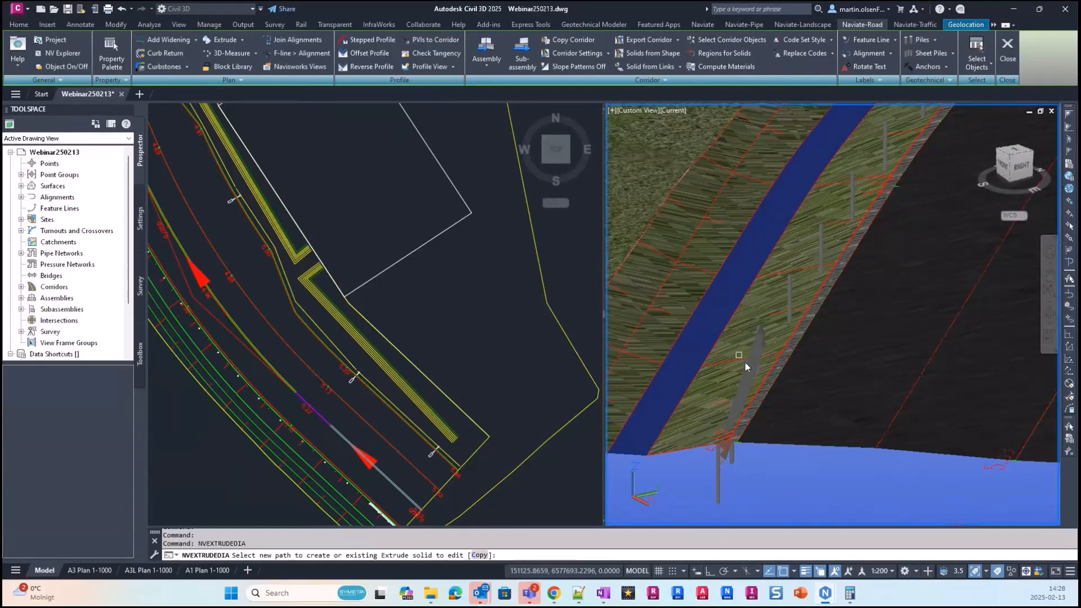
{"action": "left_click", "coordinate": [359, 442]}
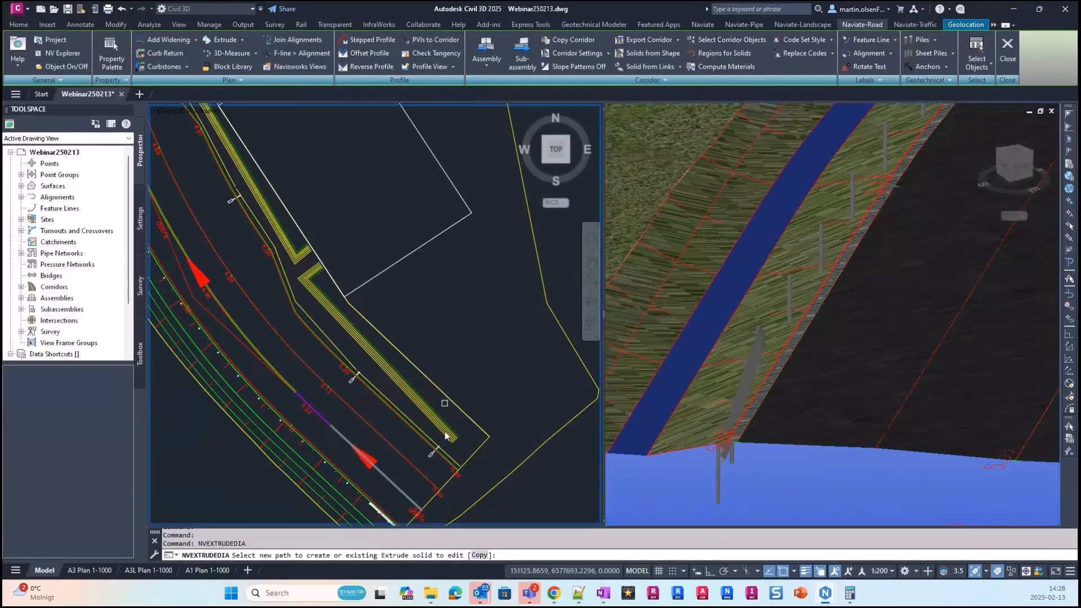
{"action": "middle_click_drag", "start_coordinate": [381, 499], "coordinate": [398, 404]}
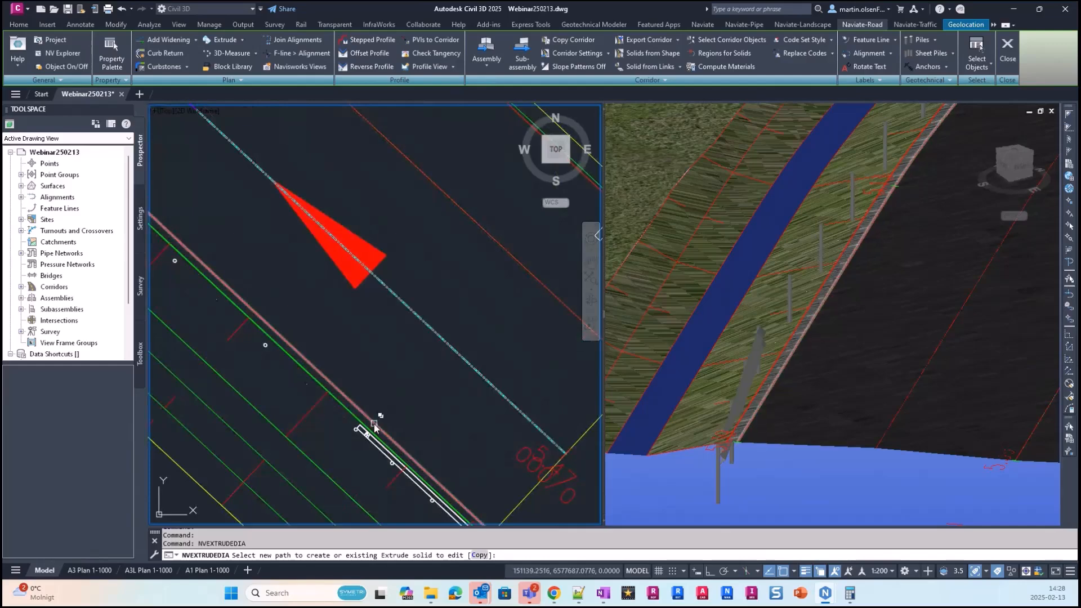
{"action": "left_click", "coordinate": [380, 425]}
{"action": "left_click", "coordinate": [465, 464]}
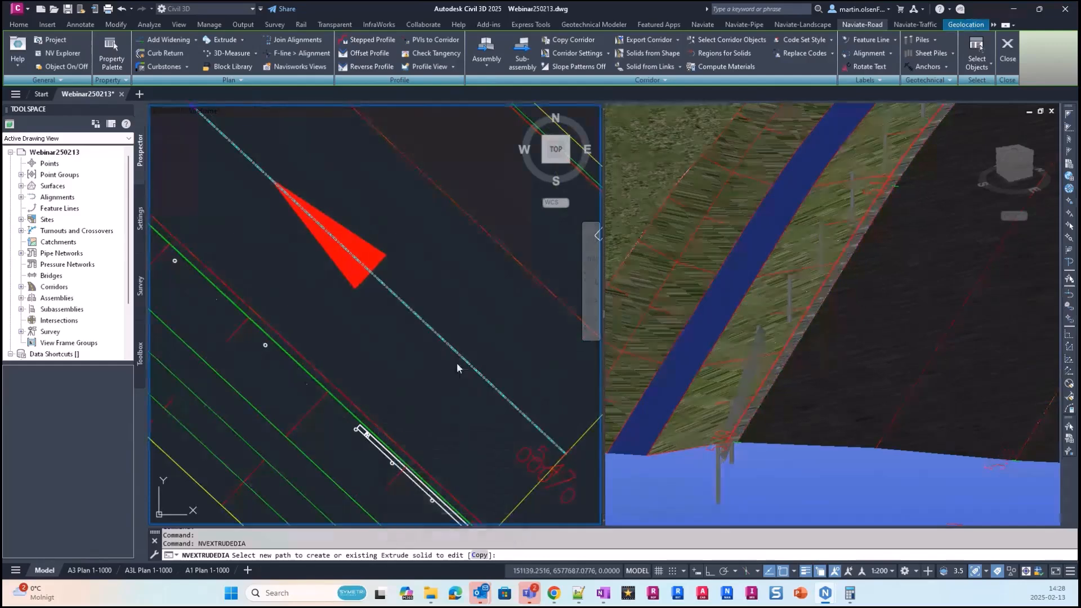
{"action": "left_click", "coordinate": [396, 278]}
{"action": "left_click_drag", "start_coordinate": [612, 211], "coordinate": [384, 106]}
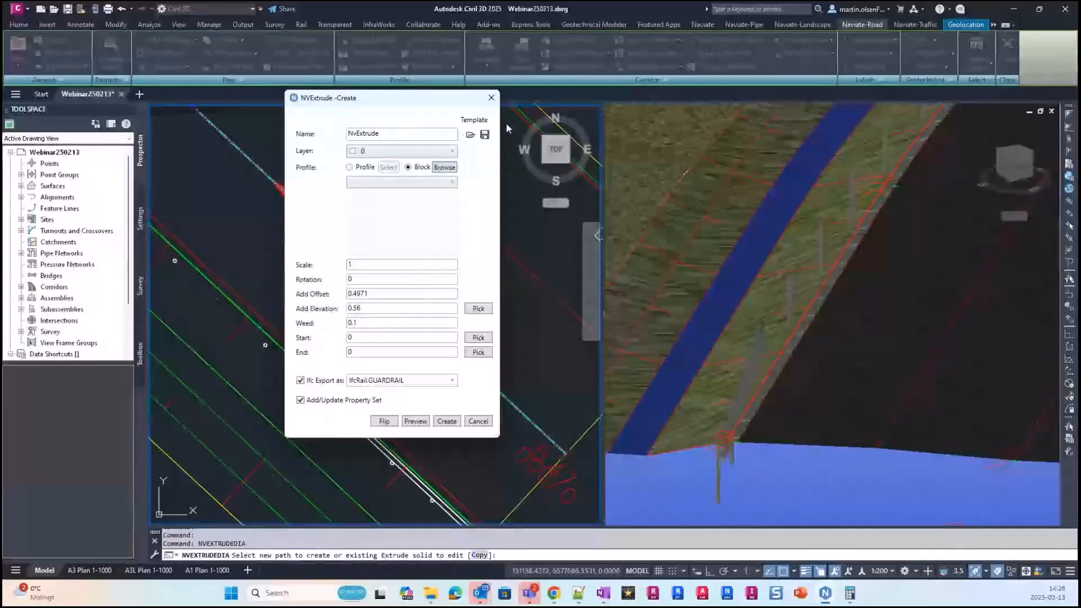
{"action": "left_click_drag", "start_coordinate": [396, 107], "coordinate": [370, 102]}
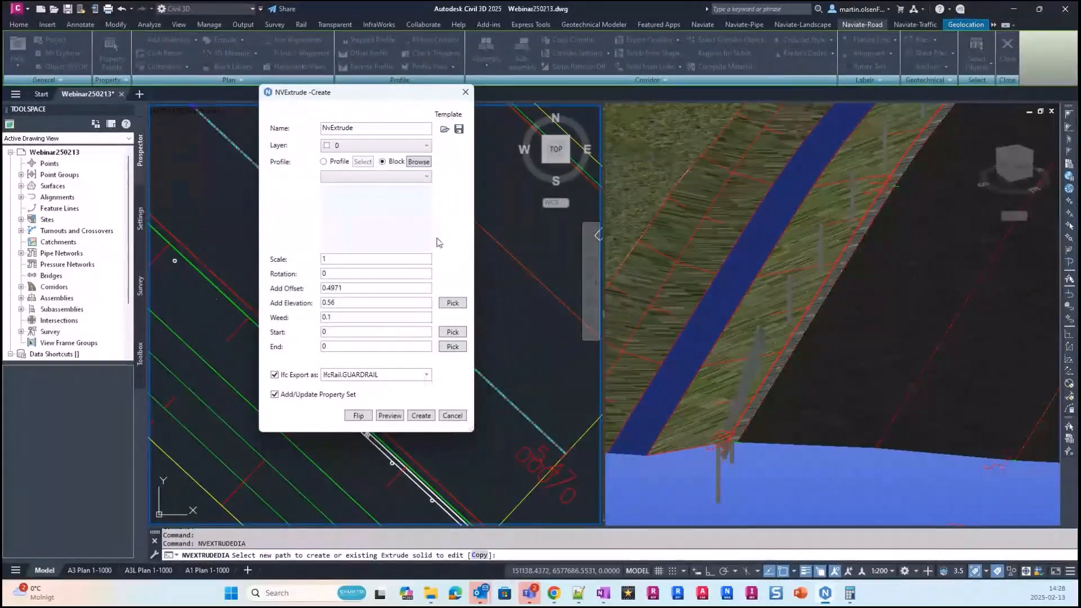
Load the Guardrail_W.json template into the extrusion settings
{"action": "left_click", "coordinate": [446, 132]}
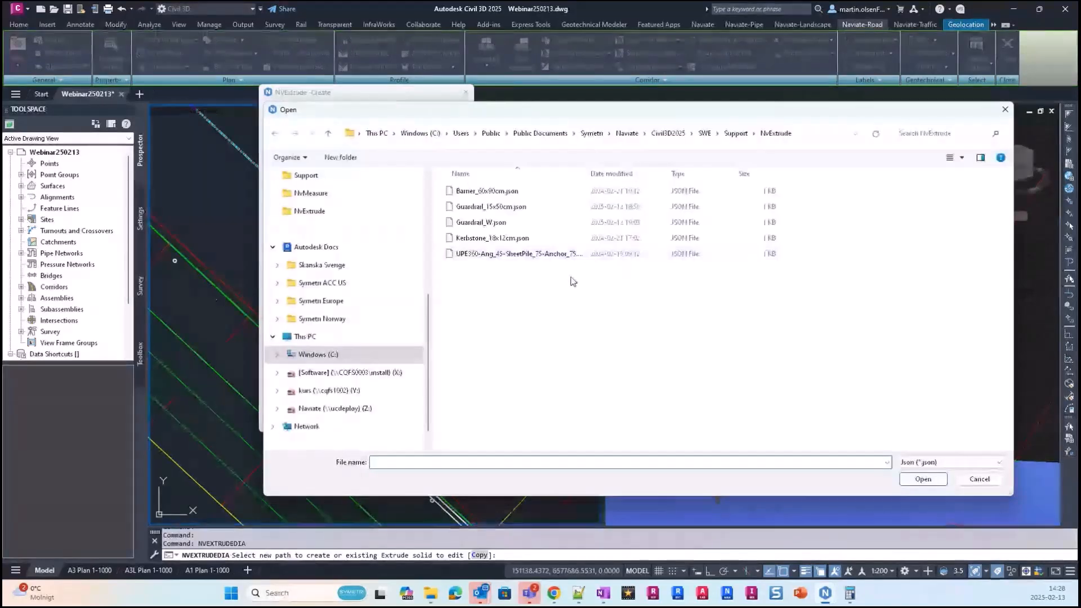
{"action": "left_click", "coordinate": [493, 225]}
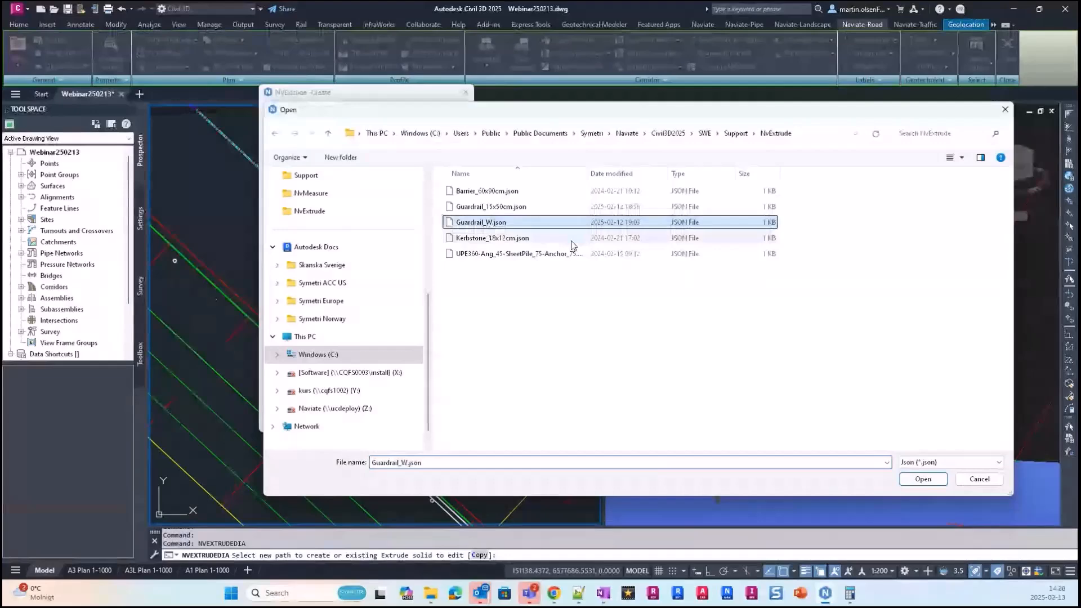
{"action": "left_click", "coordinate": [926, 479]}
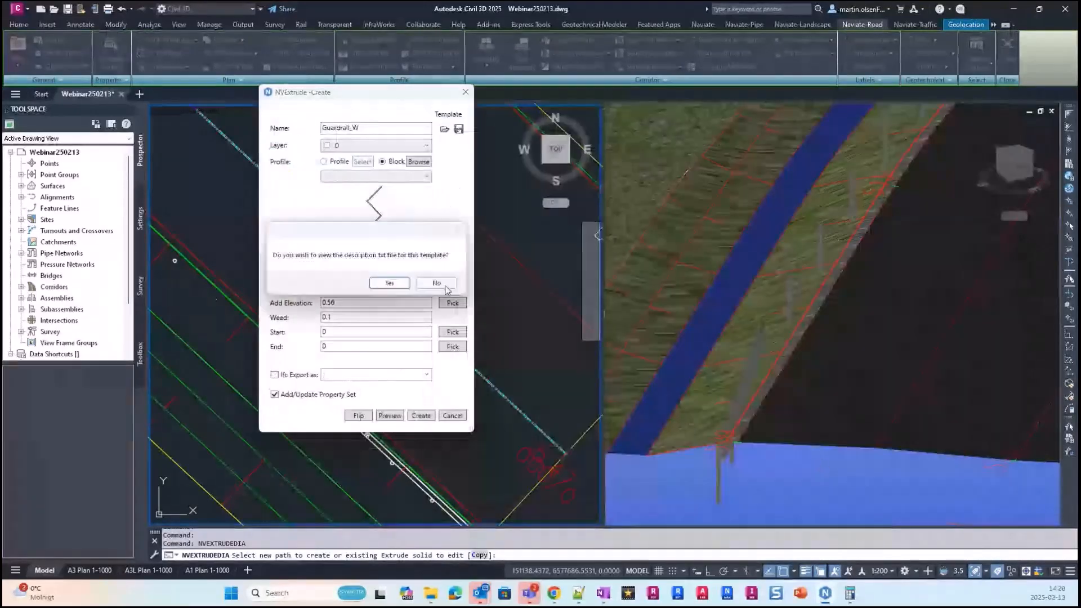
Read the description text file of the Guardrail_W template and close it
{"action": "left_click_drag", "start_coordinate": [366, 233], "coordinate": [430, 228]}
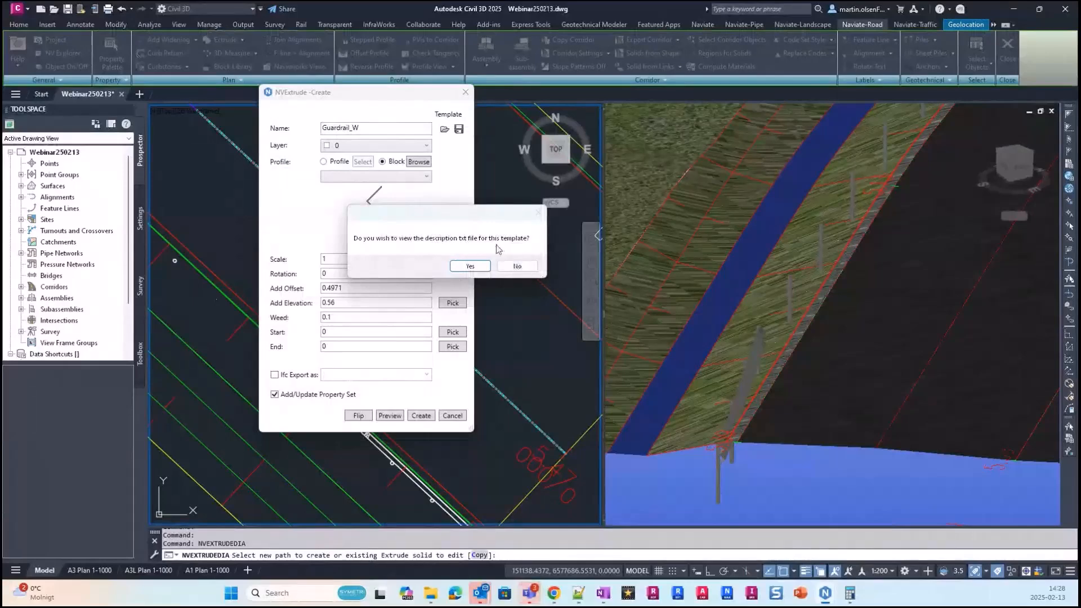
{"action": "left_click", "coordinate": [470, 266]}
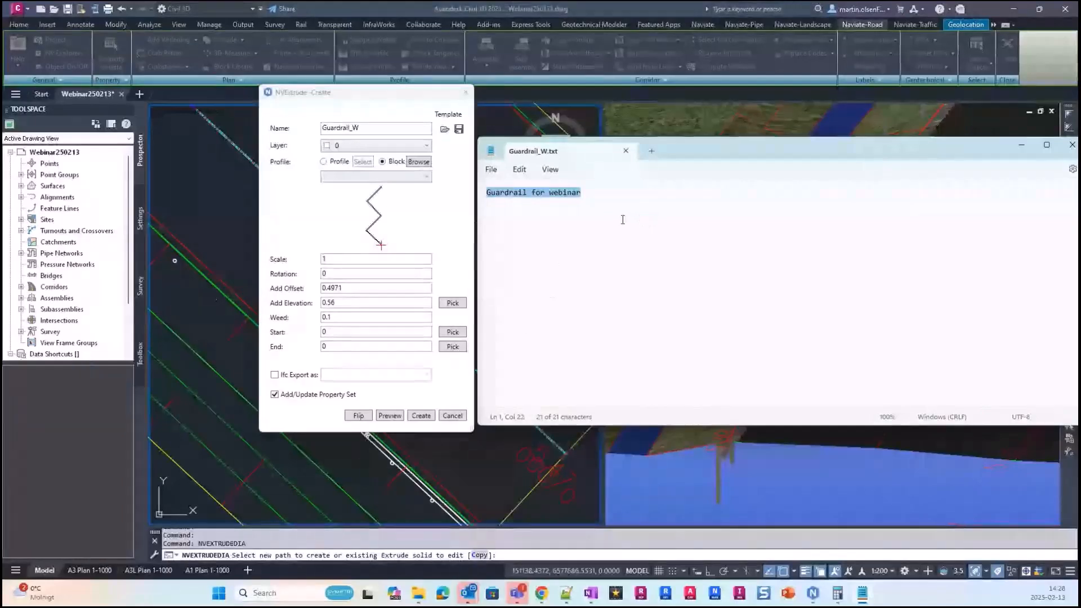
{"action": "left_click", "coordinate": [539, 192]}
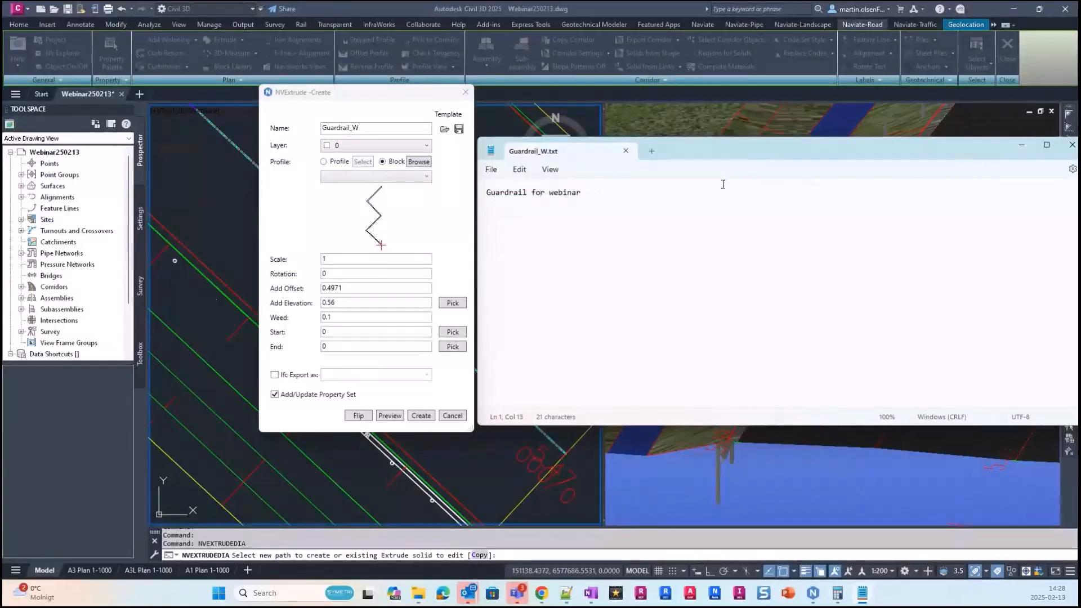
{"action": "left_click_drag", "start_coordinate": [737, 153], "coordinate": [731, 160]}
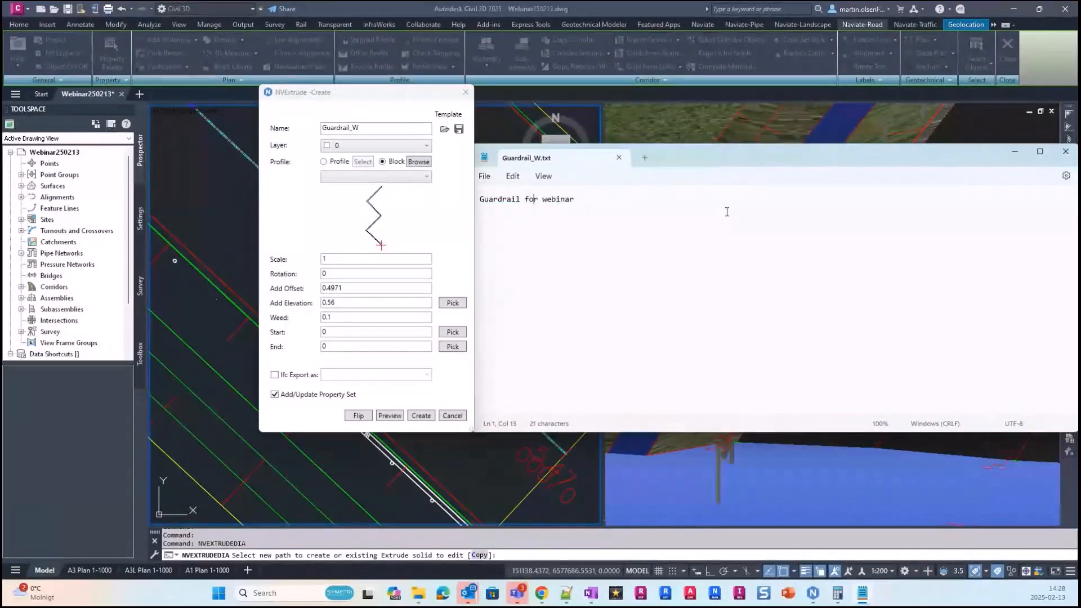
{"action": "left_click_drag", "start_coordinate": [812, 162], "coordinate": [552, 235]}
{"action": "left_click_drag", "start_coordinate": [621, 233], "coordinate": [534, 263]}
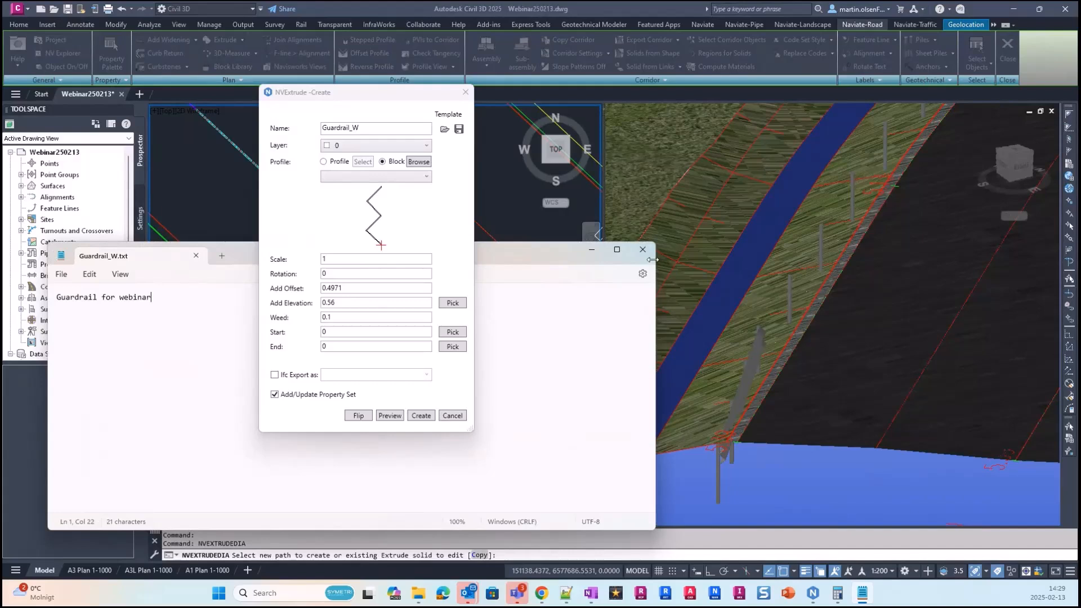
{"action": "left_click", "coordinate": [642, 249]}
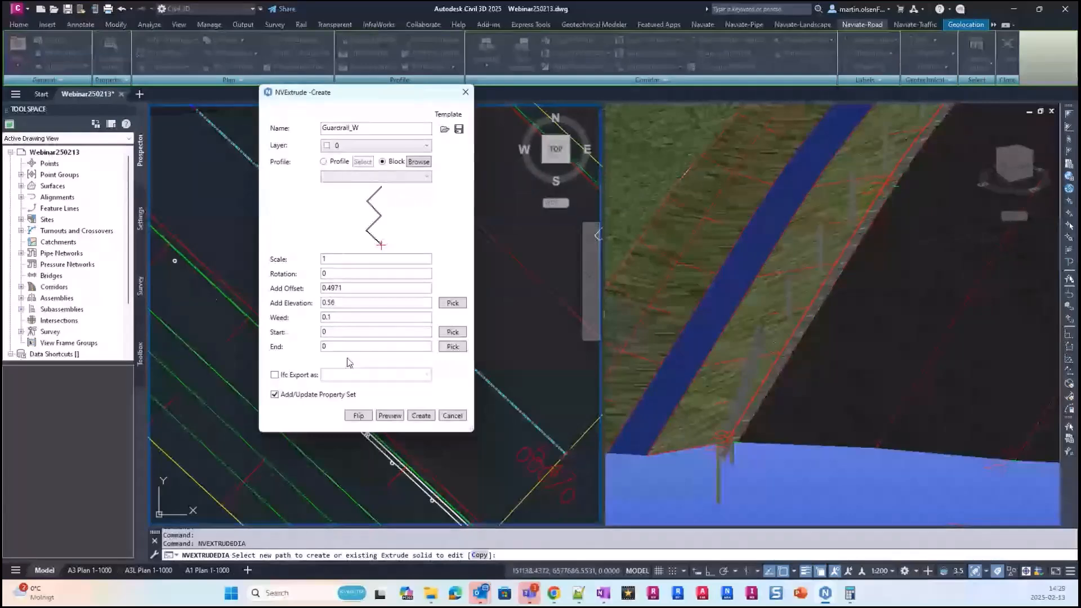
Set the guardrail extrusion's start station to 5.5 and end station to 144.5
{"action": "key", "text": "Tab"}
{"action": "type", "text": "5.5"}
{"action": "key", "text": "Tab"}
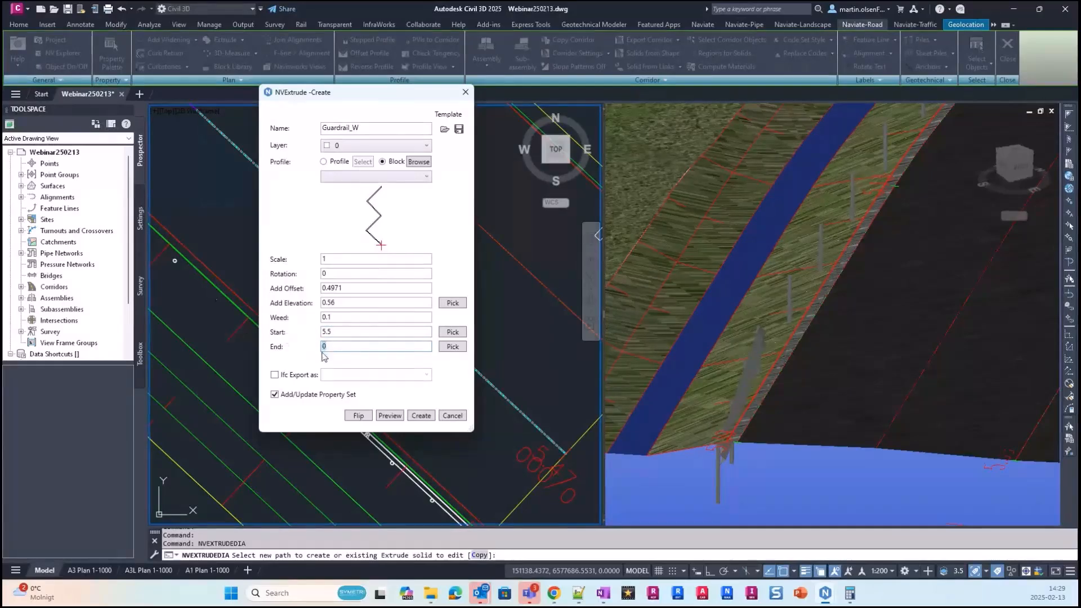
{"action": "type", "text": "144.5"}
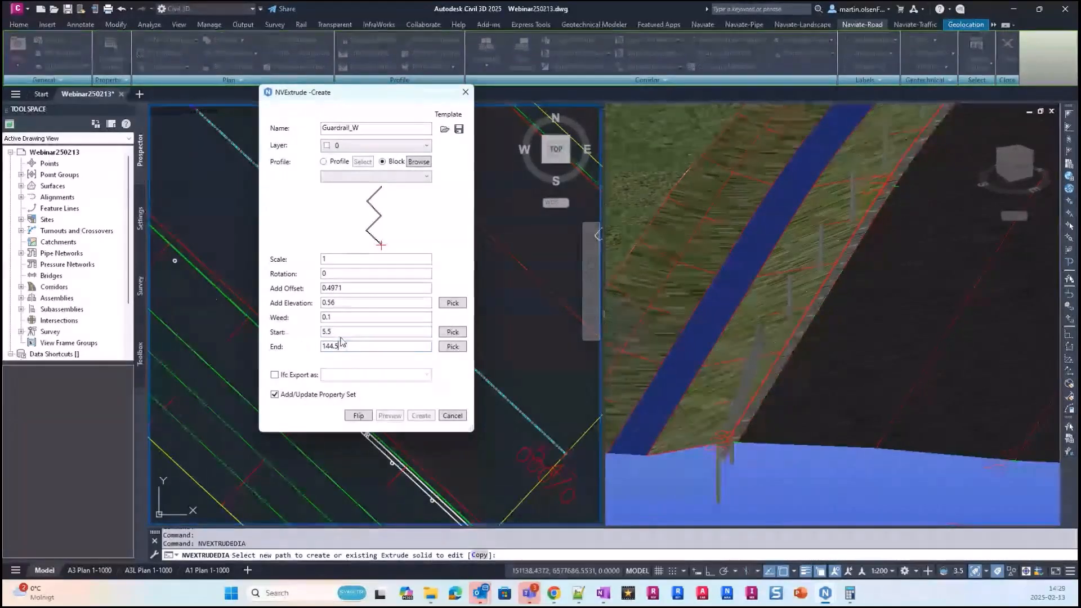
{"action": "left_click", "coordinate": [382, 345]}
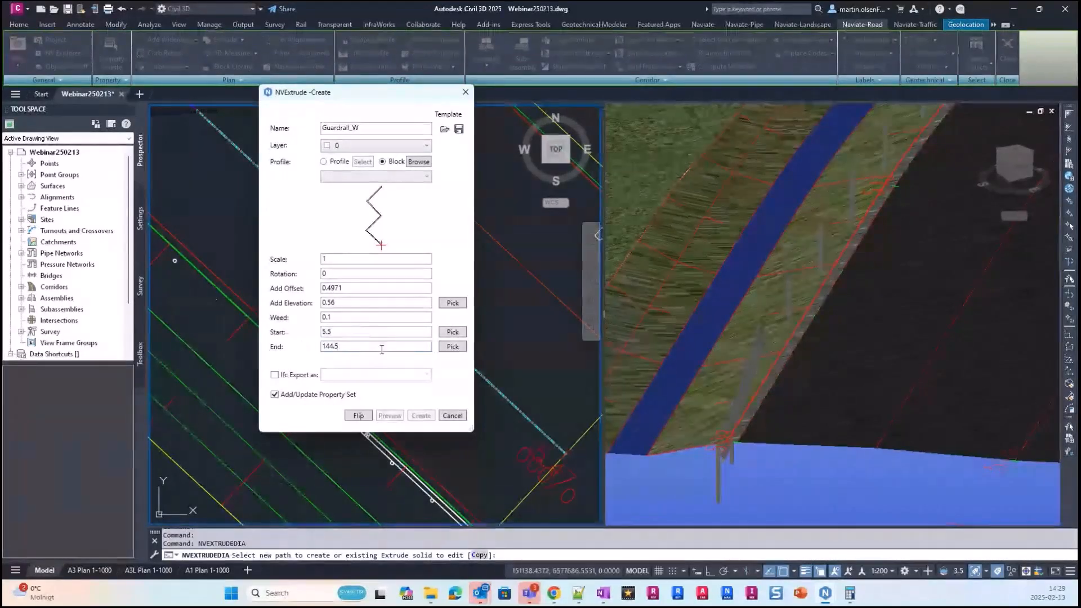
Enable IFC export for the guardrail extrusion with the class IfcRail.GUARDRAIL
{"action": "left_click", "coordinate": [275, 375]}
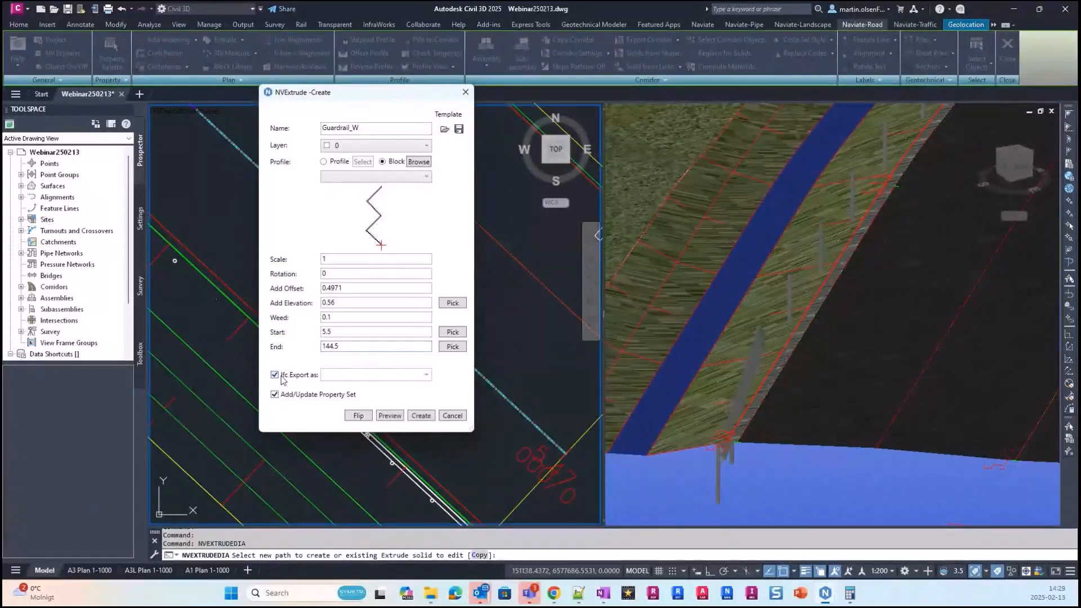
{"action": "left_click", "coordinate": [427, 375]}
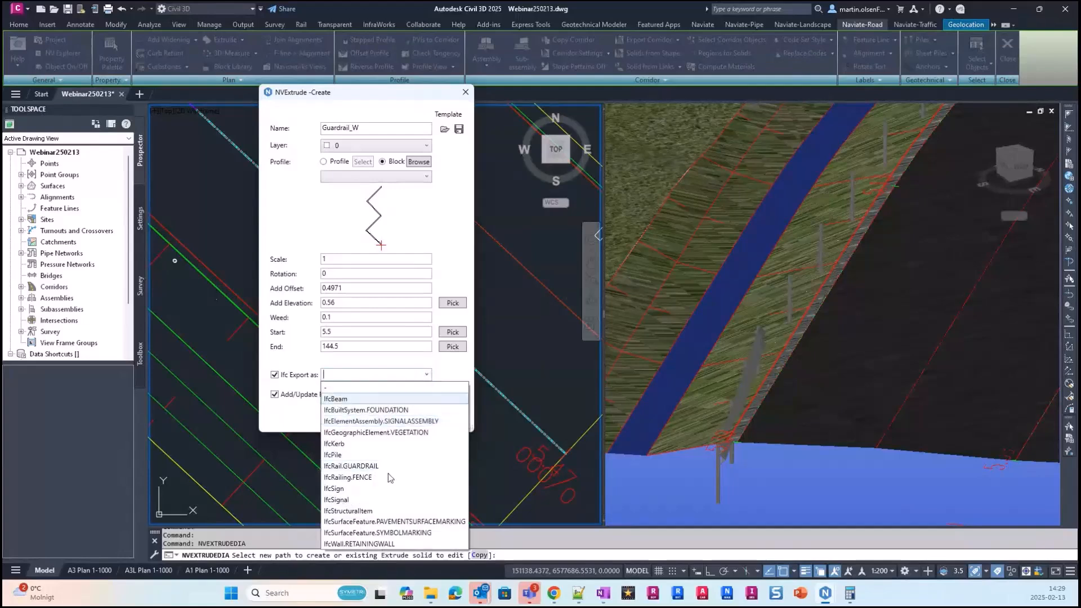
{"action": "left_click", "coordinate": [409, 466]}
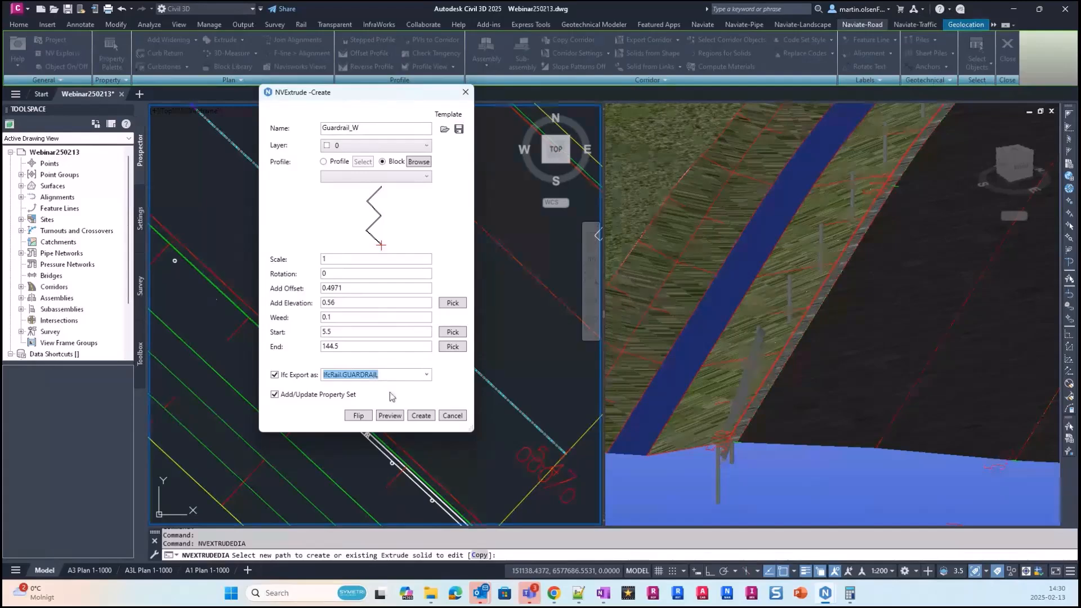
Preview the extruded guardrail, flip it to the posts' side of the road edge, and preview where it meets the end section in 3D
{"action": "left_click", "coordinate": [390, 416]}
{"action": "left_click", "coordinate": [392, 417]}
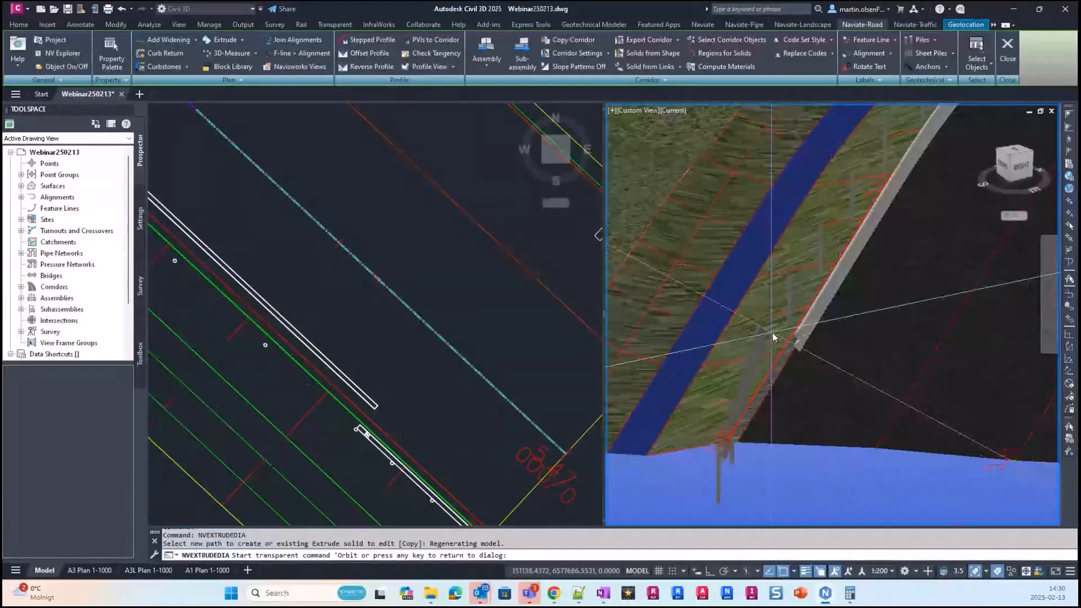
{"action": "key", "text": "Return"}
{"action": "left_click", "coordinate": [357, 415]}
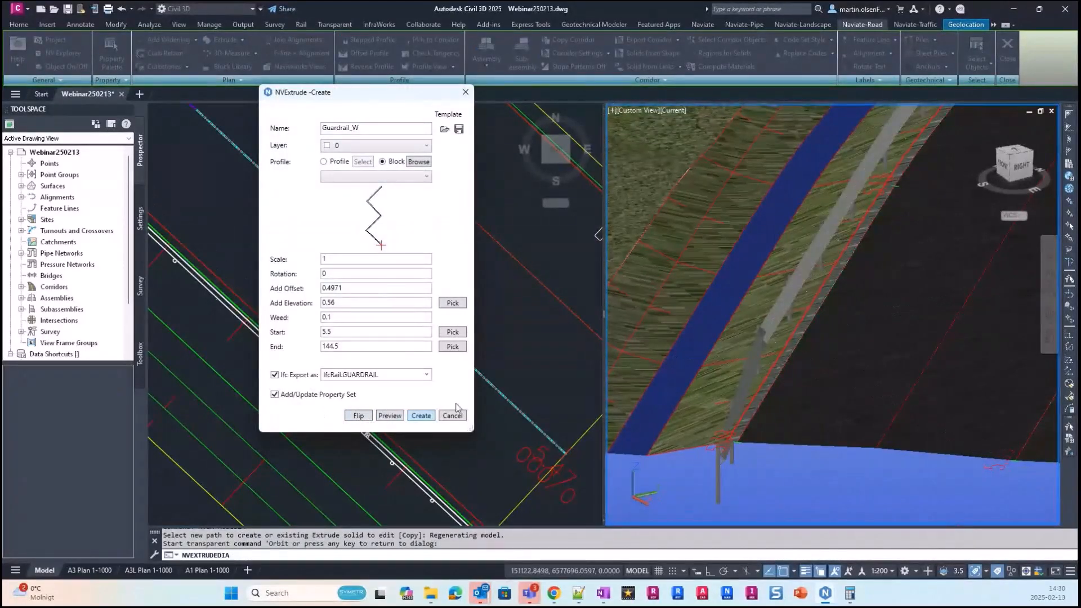
{"action": "left_click", "coordinate": [389, 415]}
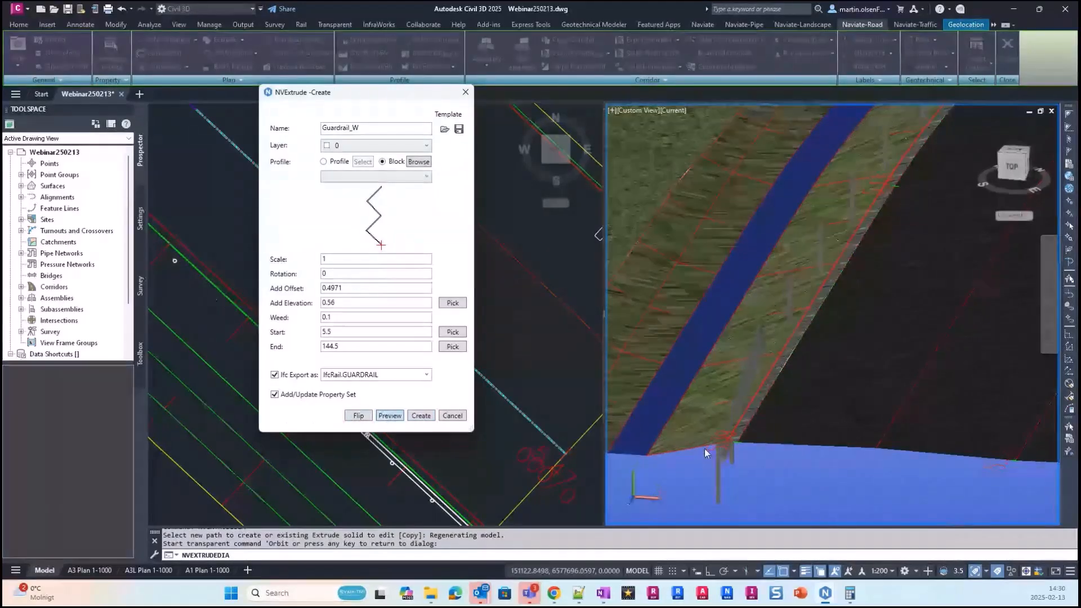
{"action": "scroll", "coordinate": [782, 349], "scroll_direction": "up", "scroll_amount": 2}
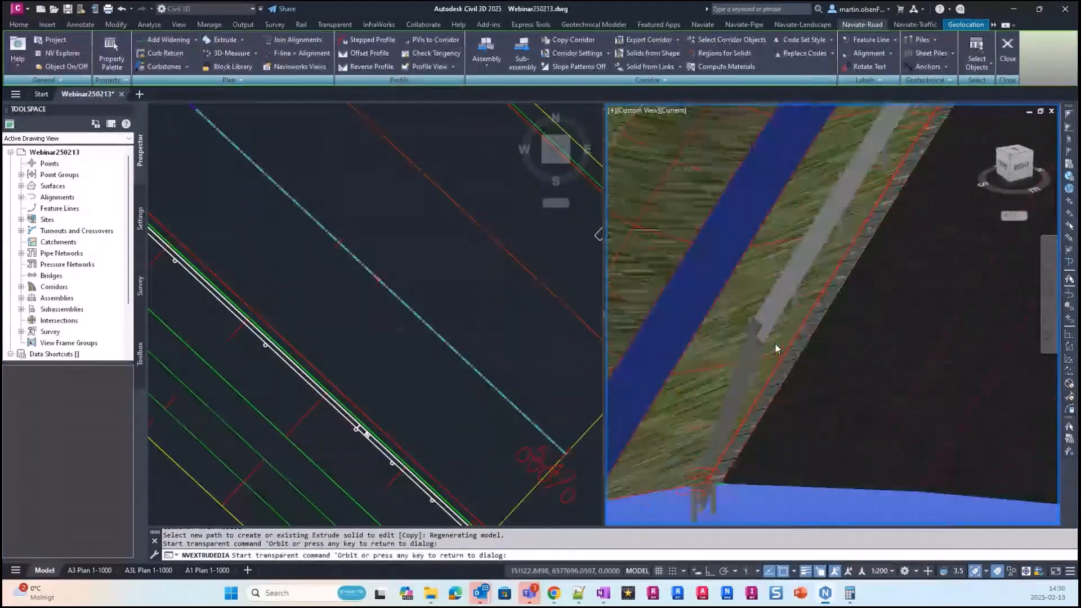
{"action": "scroll", "coordinate": [765, 333], "scroll_direction": "up", "scroll_amount": 2}
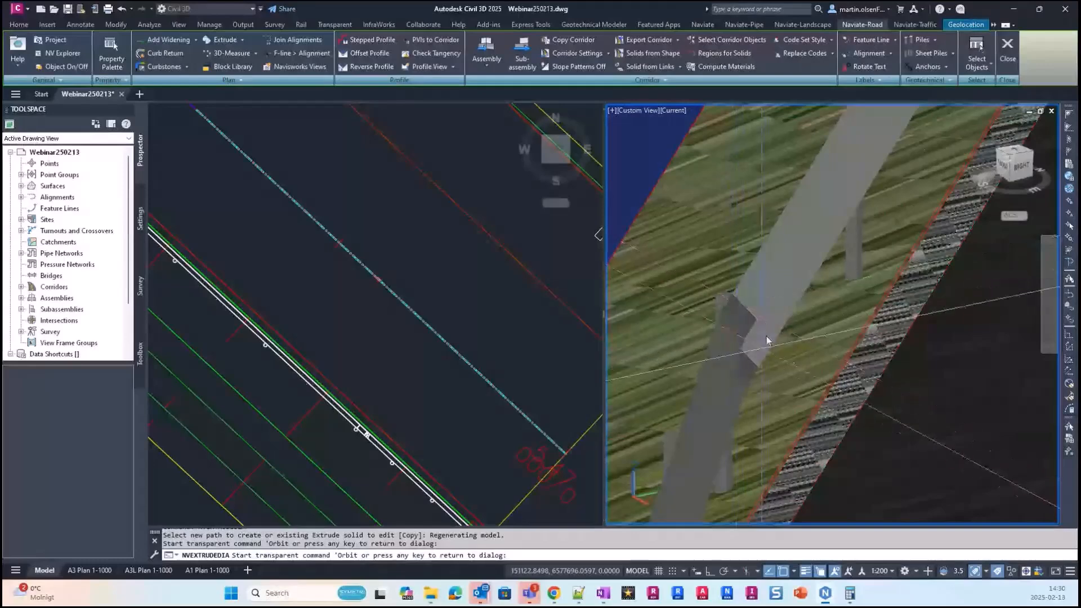
Create the Guardrail_W extrusion along the road edge and end the path selection
{"action": "scroll", "coordinate": [758, 303], "scroll_direction": "down", "scroll_amount": 3}
{"action": "key", "text": "Return"}
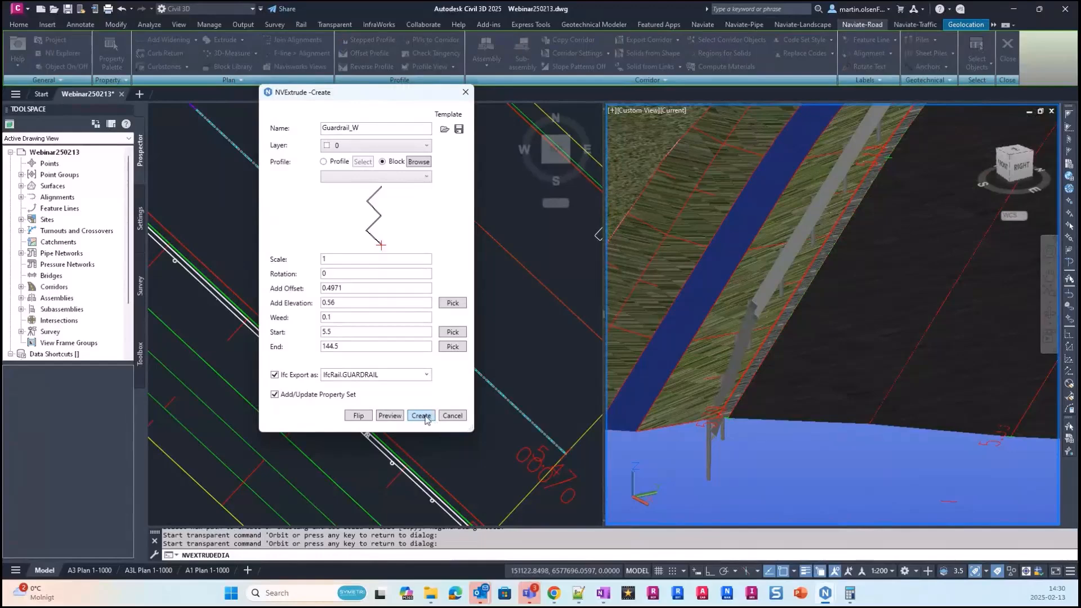
{"action": "left_click", "coordinate": [421, 416]}
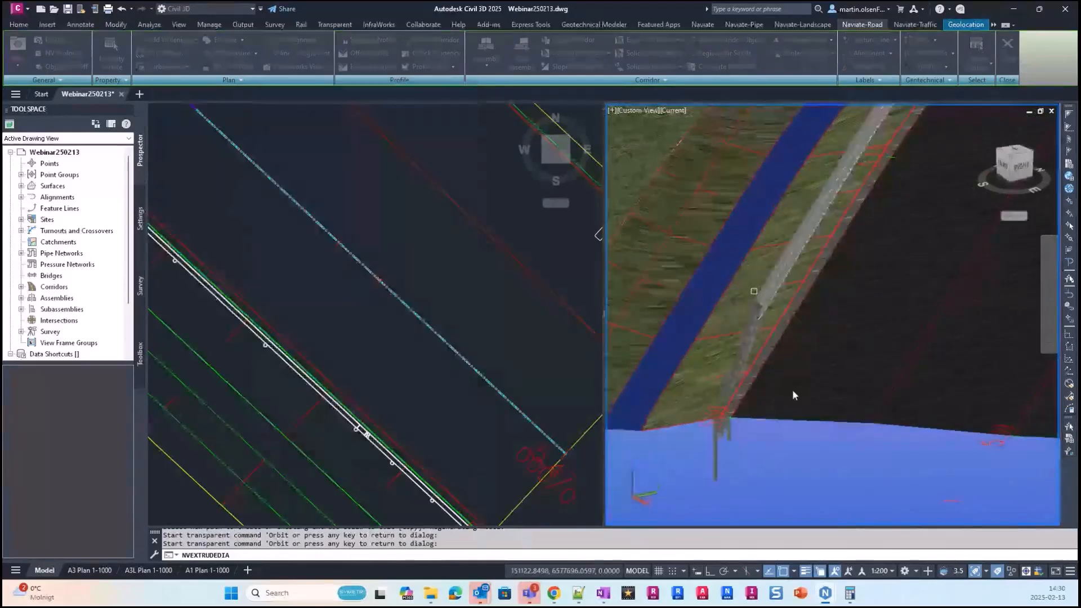
{"action": "scroll", "coordinate": [746, 354], "scroll_direction": "down", "scroll_amount": 2}
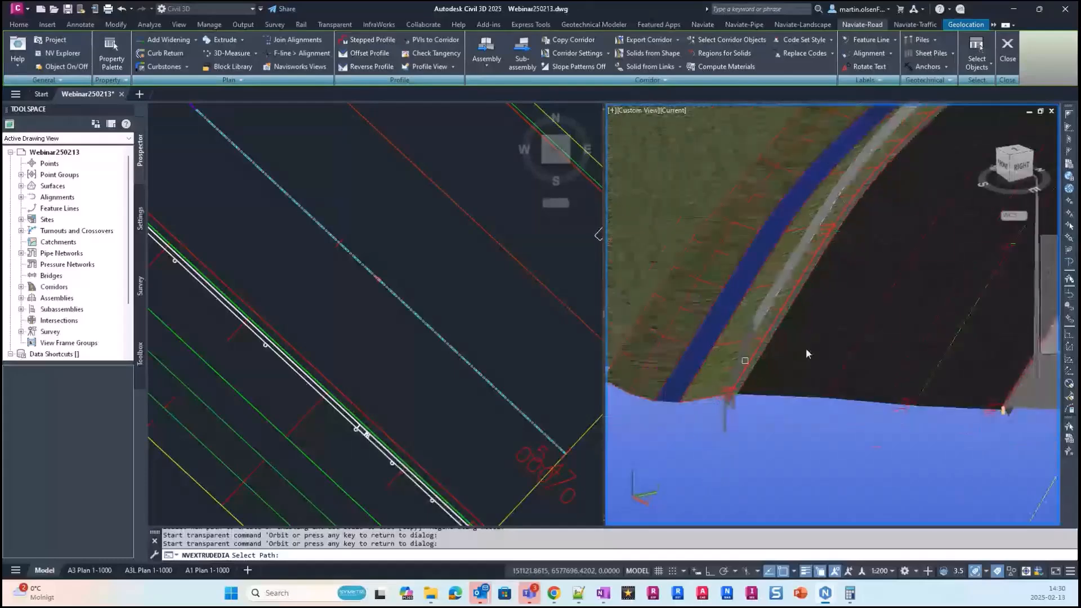
{"action": "middle_click_drag", "start_coordinate": [908, 289], "coordinate": [773, 286], "text": "shift"}
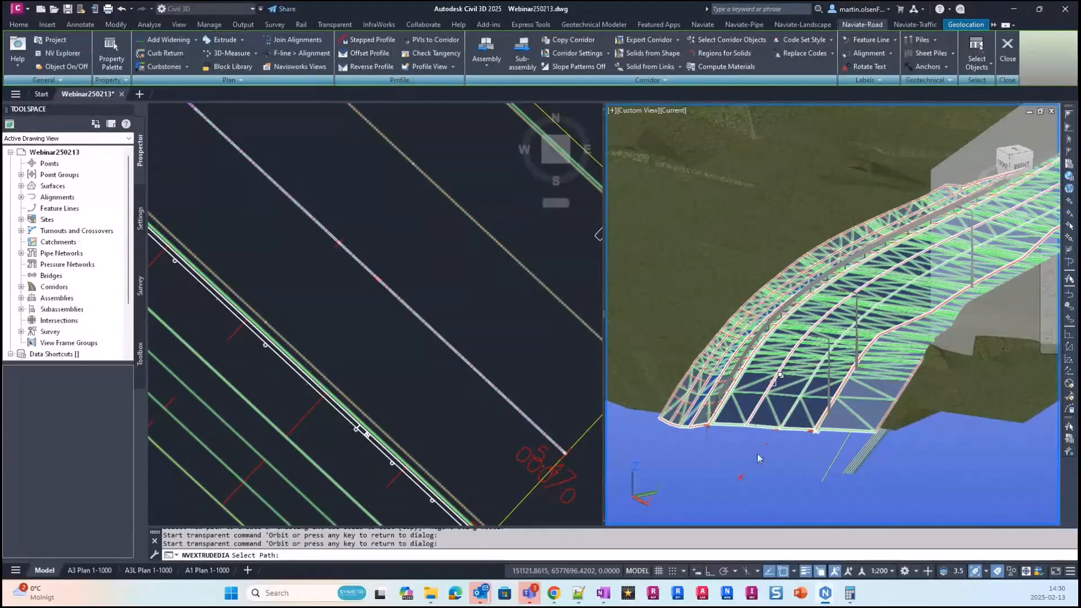
{"action": "left_click", "coordinate": [718, 386]}
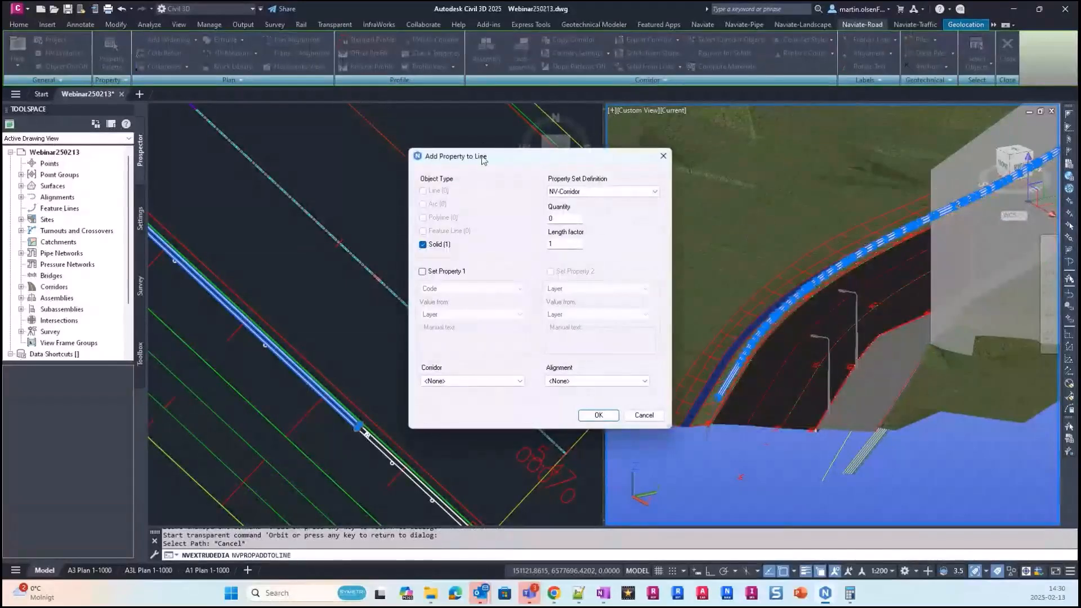
Set the guardrail solid's first NV-Corridor property, Code, from manual text to Guardrail
{"action": "left_click_drag", "start_coordinate": [482, 150], "coordinate": [391, 125]}
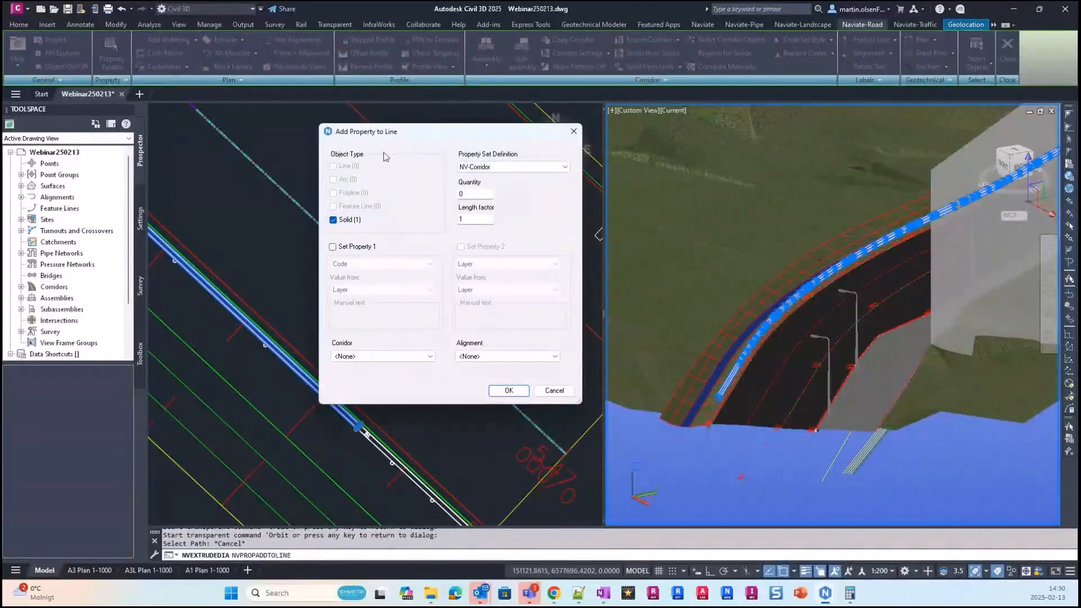
{"action": "left_click_drag", "start_coordinate": [367, 136], "coordinate": [350, 127]}
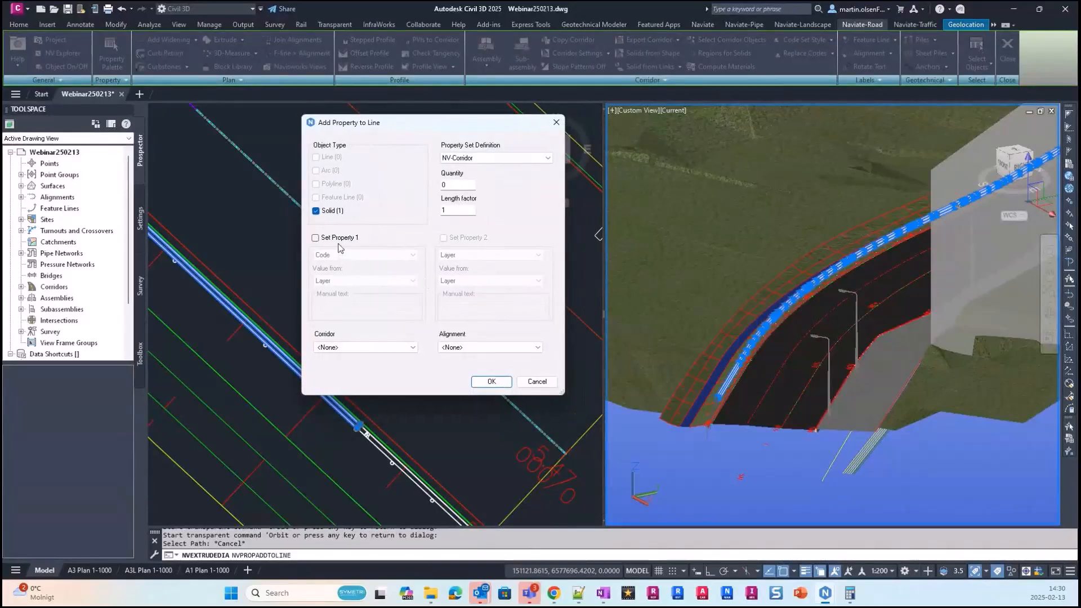
{"action": "left_click", "coordinate": [315, 238]}
{"action": "left_click", "coordinate": [365, 281]}
{"action": "left_click", "coordinate": [355, 312]}
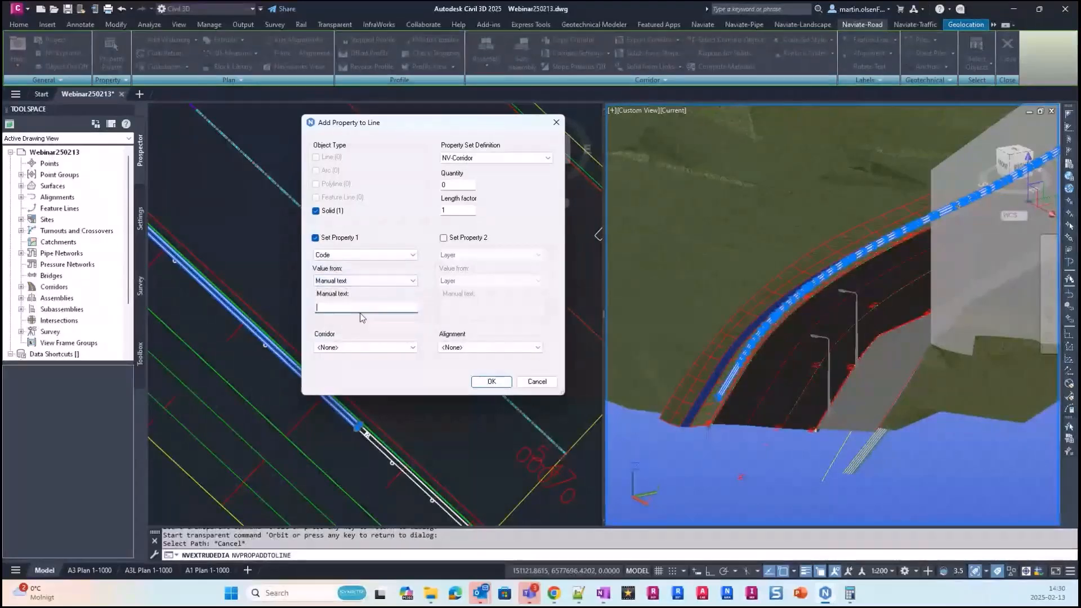
{"action": "type", "text": "Guardrail"}
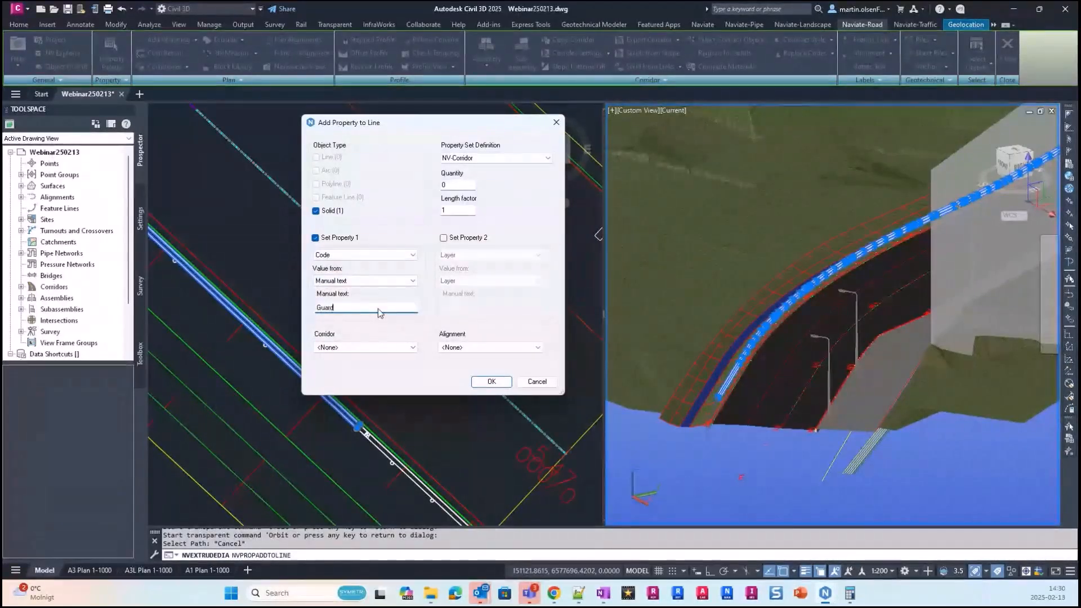
Assign the guardrail solid to the corridor Road and alignment Väglinje, apply the properties and close the property palette
{"action": "left_click", "coordinate": [354, 346]}
{"action": "left_click", "coordinate": [351, 365]}
{"action": "left_click", "coordinate": [474, 349]}
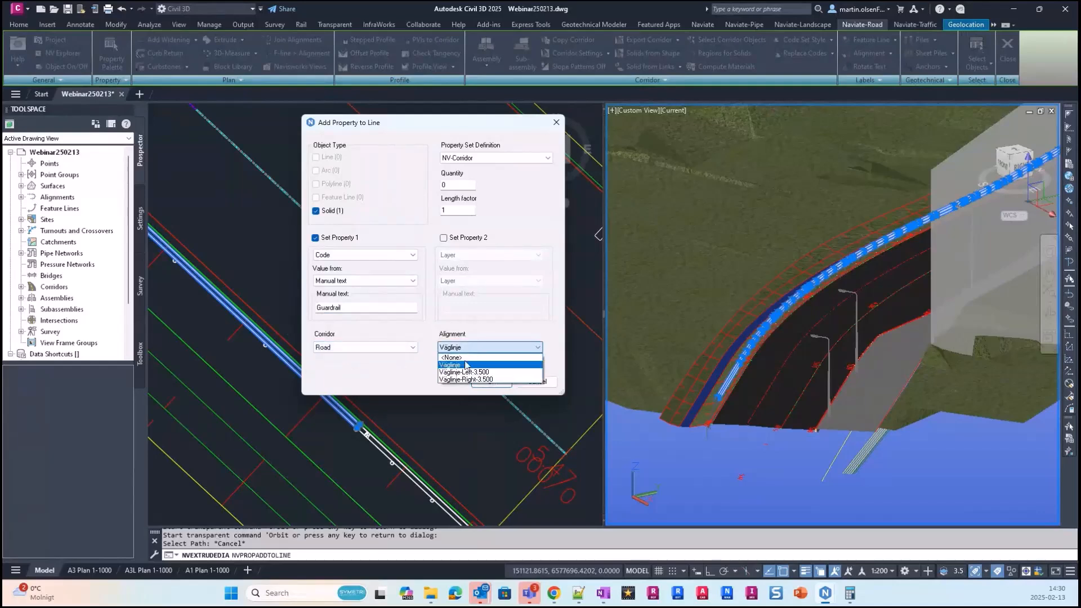
{"action": "left_click", "coordinate": [466, 366]}
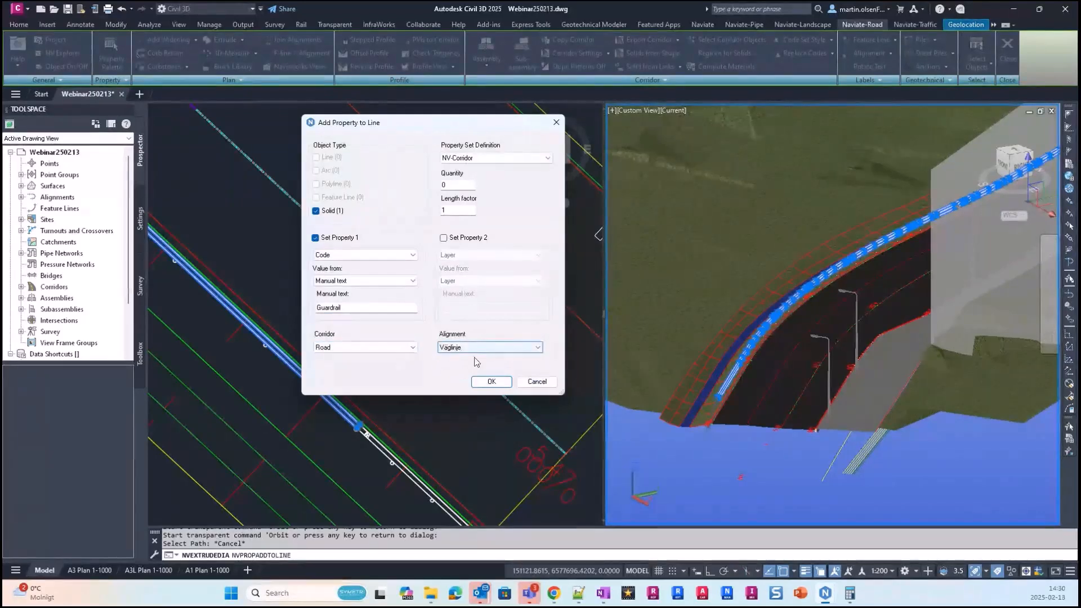
{"action": "left_click", "coordinate": [491, 381]}
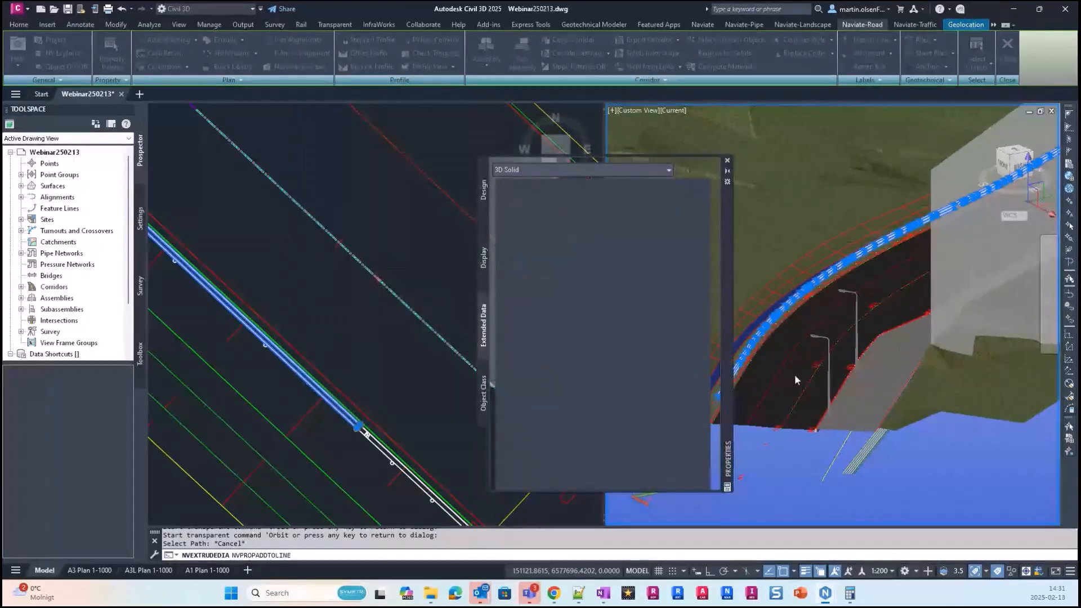
{"action": "left_click", "coordinate": [726, 159]}
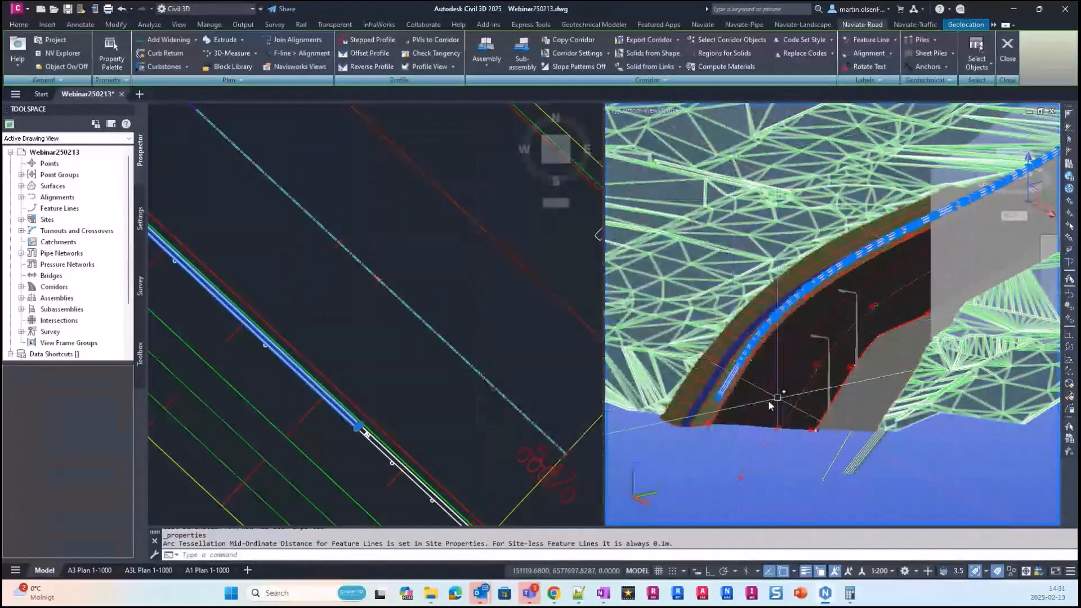
Deselect the guardrail, open the materials browser and search the document materials for "stål"
{"action": "scroll", "coordinate": [755, 420], "scroll_direction": "down", "scroll_amount": 2}
{"action": "key", "text": "Escape"}
{"action": "scroll", "coordinate": [734, 388], "scroll_direction": "up", "scroll_amount": 3}
{"action": "middle_click_drag", "start_coordinate": [734, 387], "coordinate": [681, 423]}
{"action": "scroll", "coordinate": [656, 428], "scroll_direction": "up", "scroll_amount": 4}
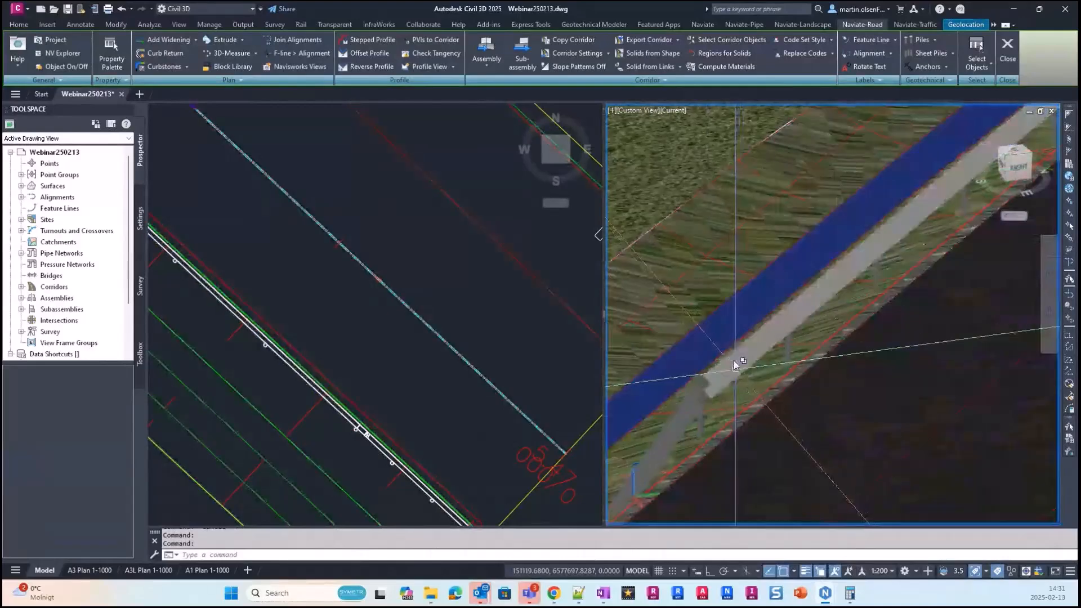
{"action": "type", "text": "RMAT"}
{"action": "key", "text": "Return"}
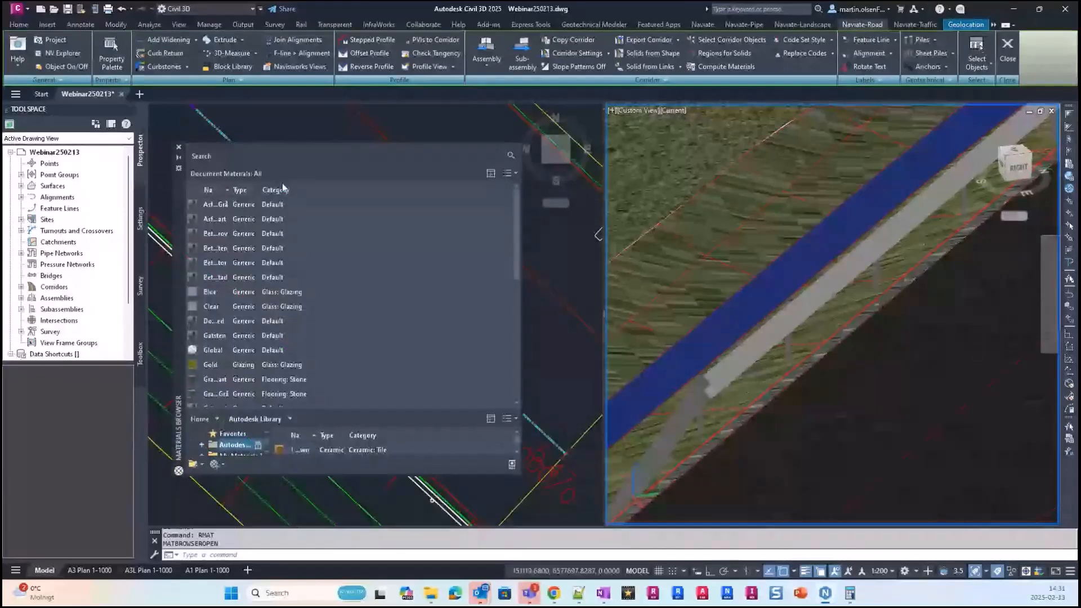
{"action": "left_click", "coordinate": [303, 158]}
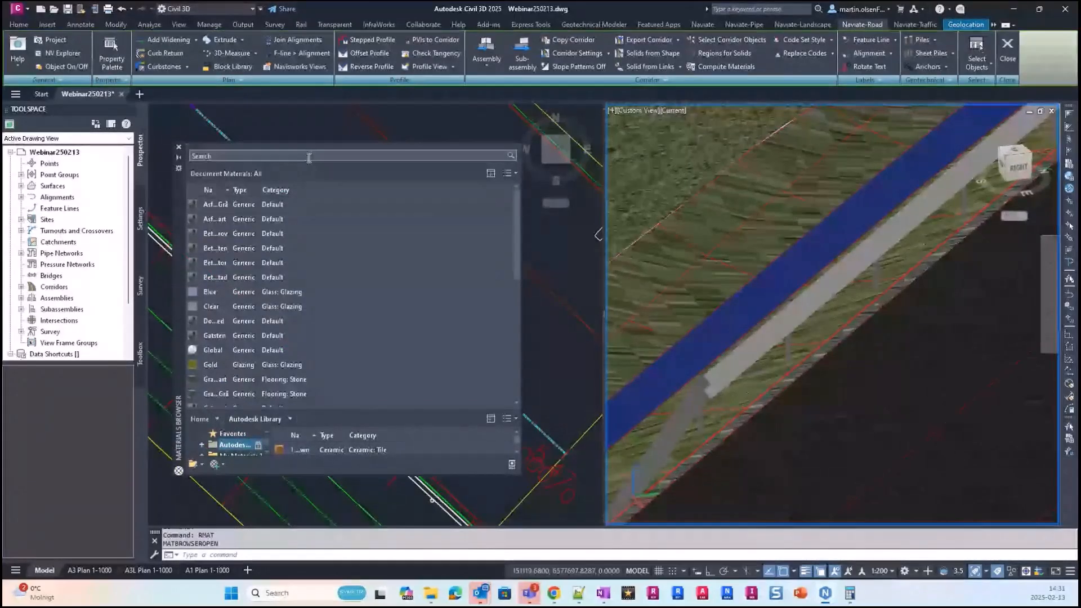
{"action": "type", "text": "stål"}
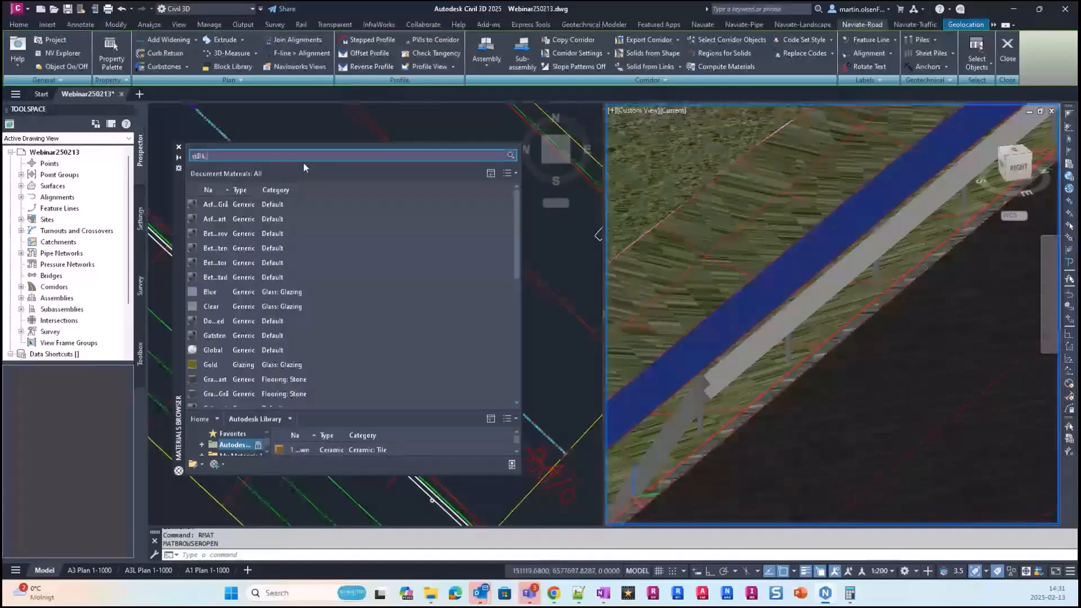
Assign the material Stål to the extruded guardrail solid, check it in 3D and close the materials browser
{"action": "left_click", "coordinate": [773, 344]}
{"action": "right_click", "coordinate": [275, 220]}
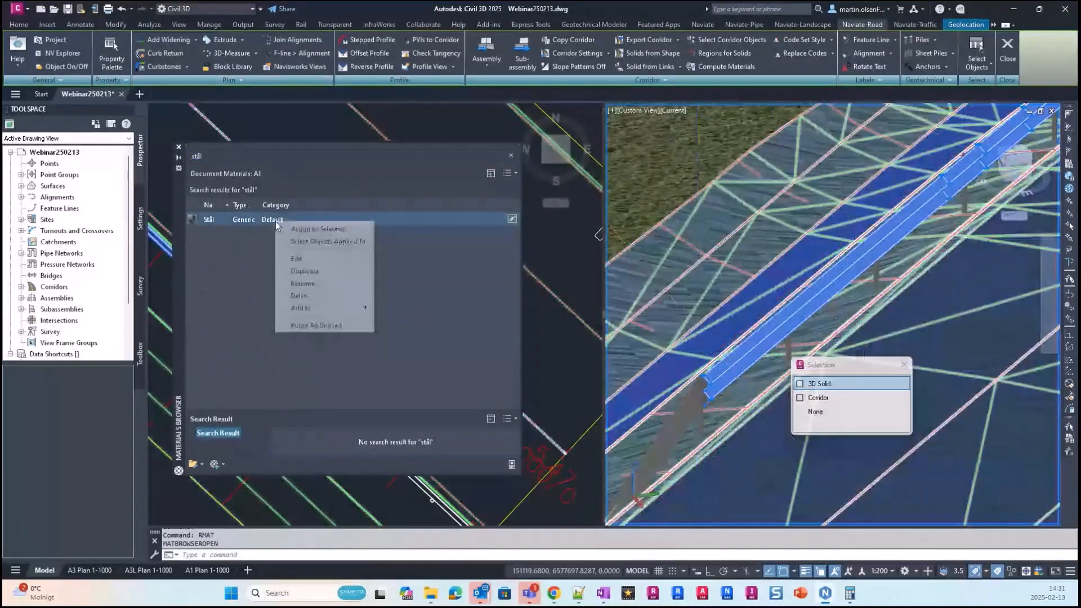
{"action": "left_click", "coordinate": [320, 230]}
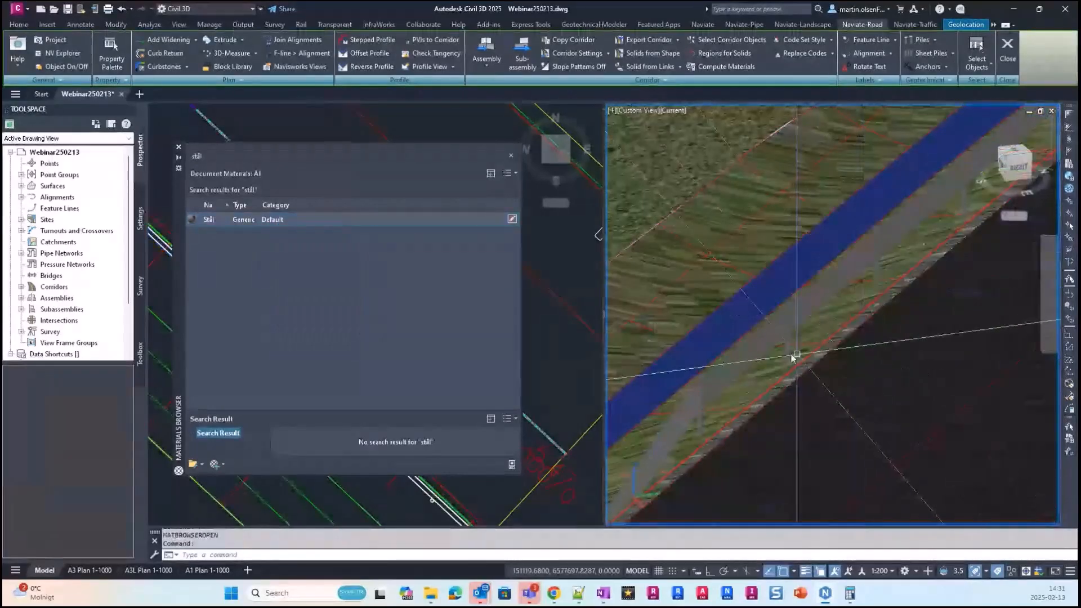
{"action": "middle_click_drag", "start_coordinate": [768, 380], "coordinate": [779, 337], "text": "shift"}
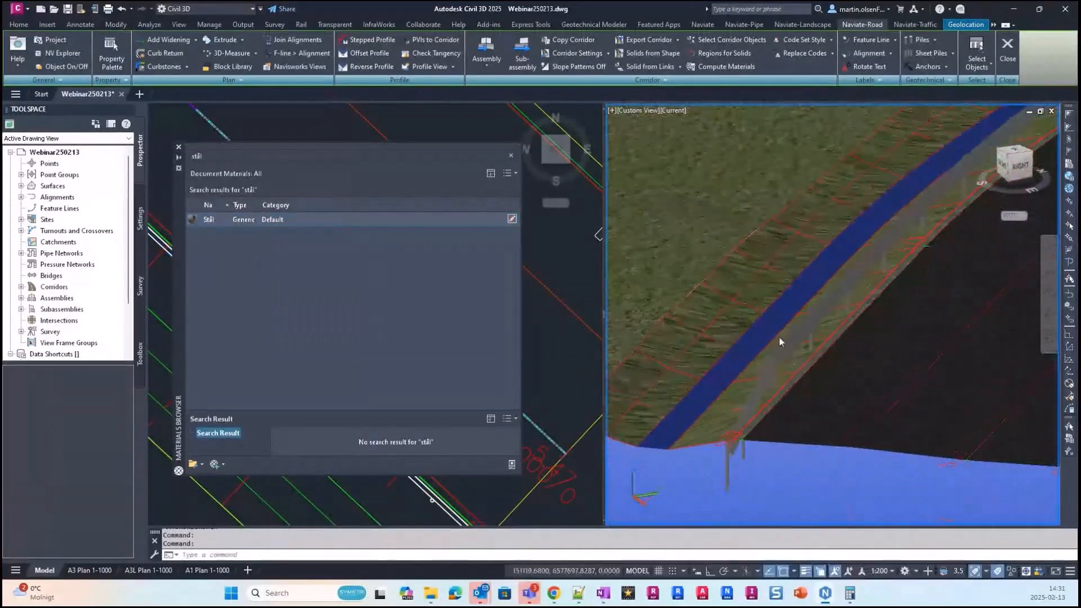
{"action": "scroll", "coordinate": [781, 361], "scroll_direction": "up", "scroll_amount": 4}
{"action": "scroll", "coordinate": [781, 360], "scroll_direction": "up", "scroll_amount": 2}
{"action": "scroll", "coordinate": [702, 359], "scroll_direction": "down", "scroll_amount": 8}
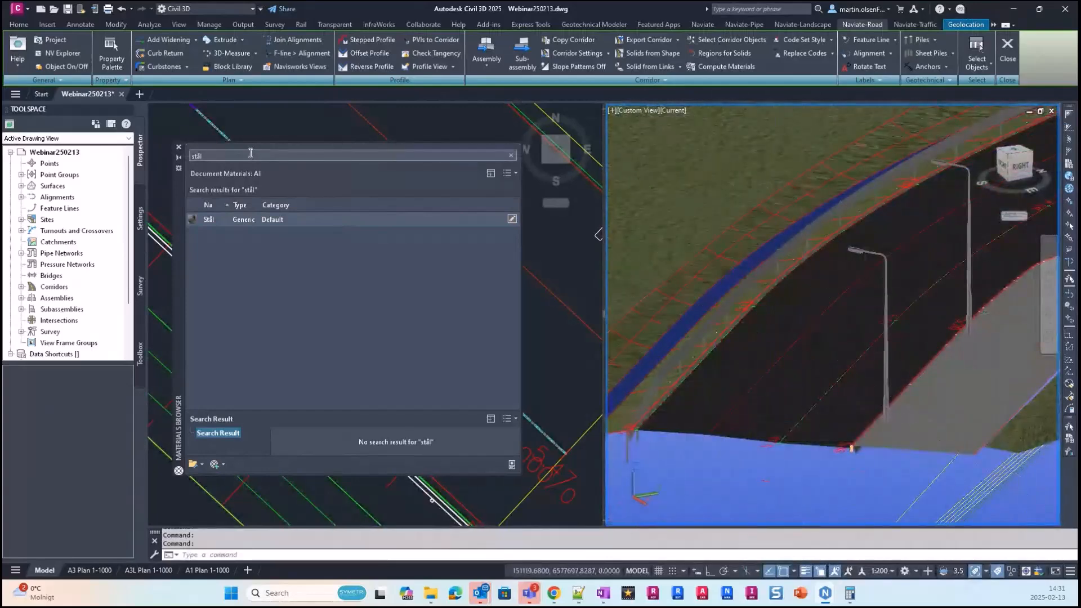
{"action": "left_click", "coordinate": [179, 147]}
Examine the finished guardrail in 3D, including its joint with the end section and its course along the road
{"action": "scroll", "coordinate": [858, 358], "scroll_direction": "down", "scroll_amount": 5}
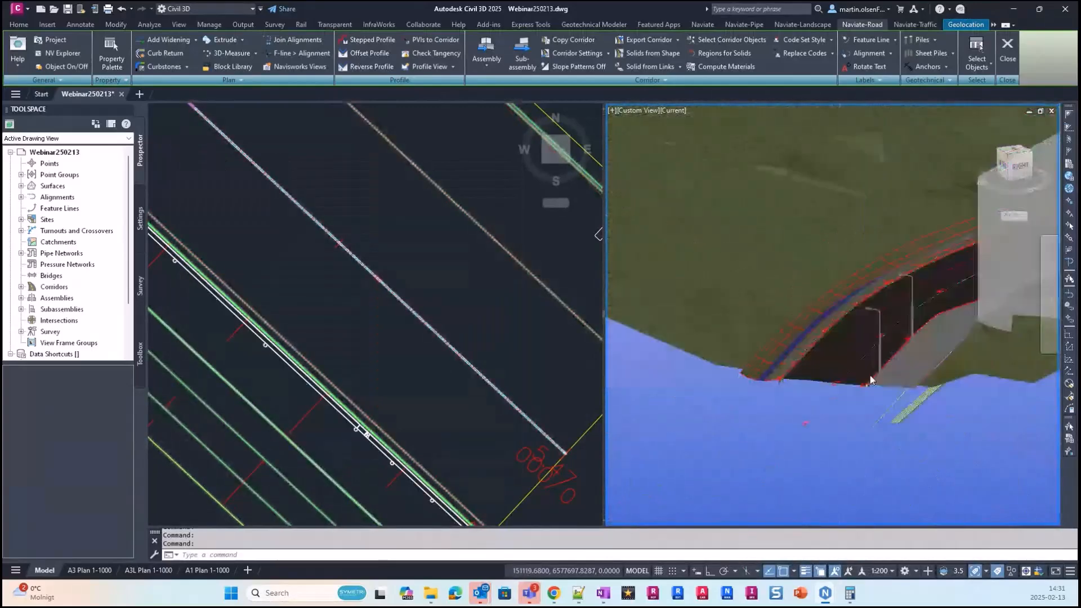
{"action": "scroll", "coordinate": [835, 349], "scroll_direction": "up", "scroll_amount": 10}
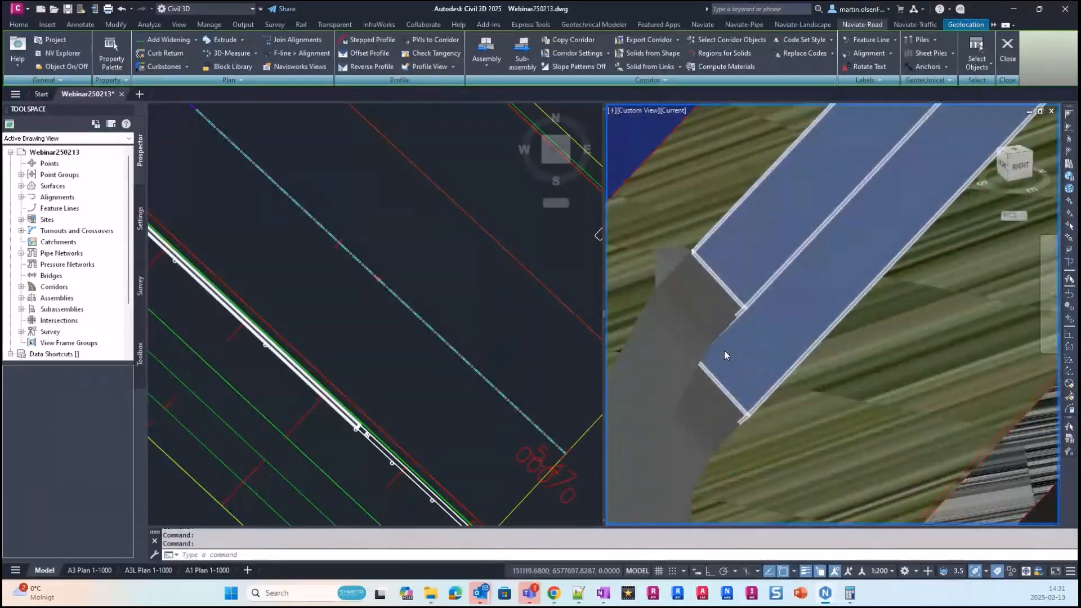
{"action": "scroll", "coordinate": [788, 396], "scroll_direction": "down", "scroll_amount": 6}
{"action": "middle_click_drag", "start_coordinate": [813, 398], "coordinate": [833, 284], "text": "shift"}
{"action": "middle_click_drag", "start_coordinate": [713, 161], "coordinate": [691, 321]}
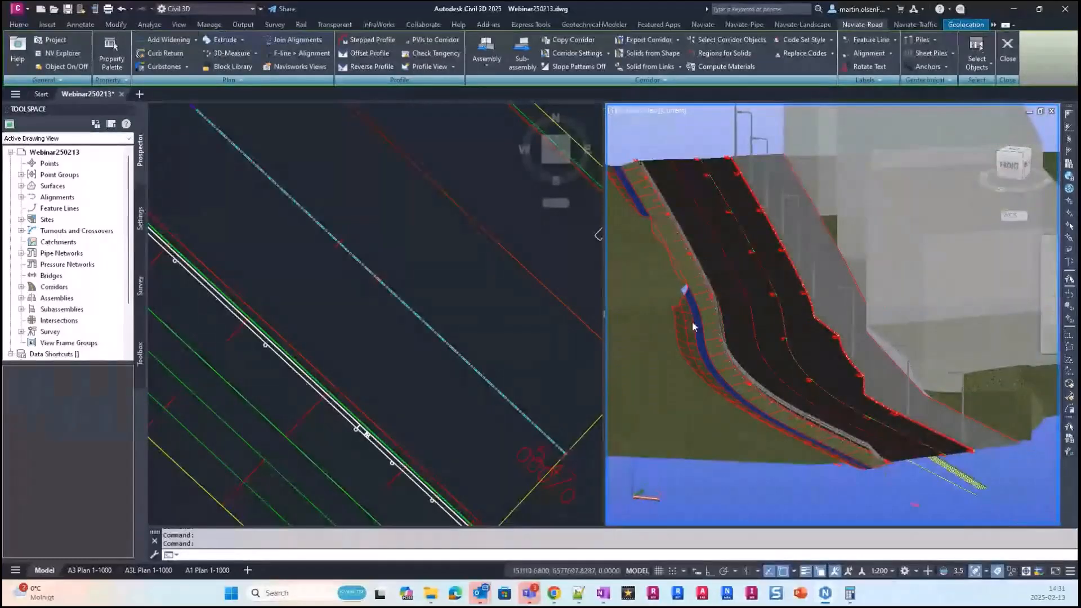
{"action": "scroll", "coordinate": [864, 446], "scroll_direction": "up", "scroll_amount": 5}
{"action": "middle_click_drag", "start_coordinate": [861, 428], "coordinate": [780, 372]}
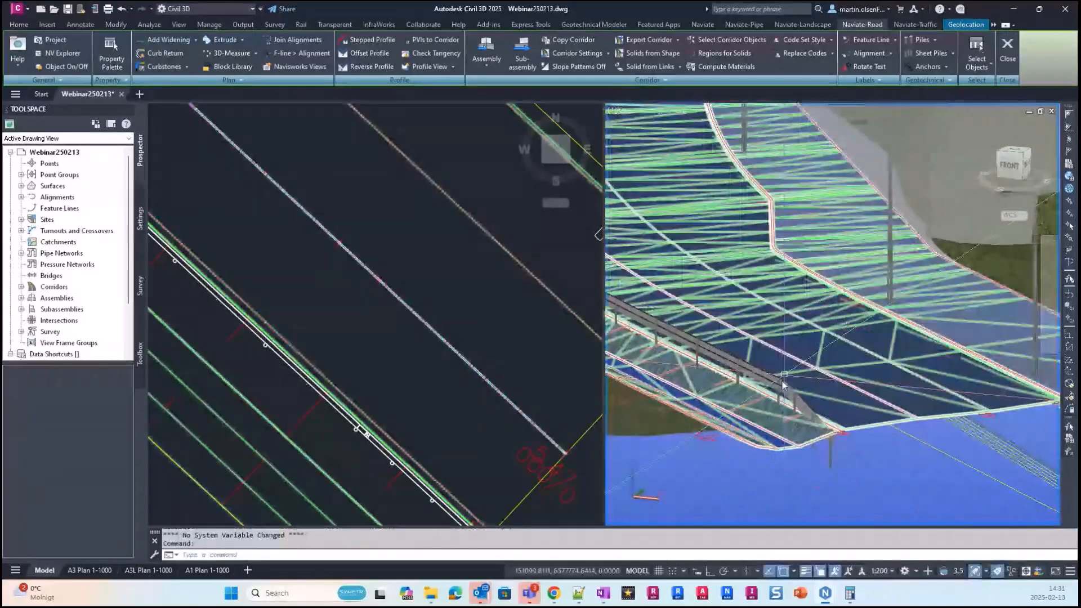
{"action": "left_click", "coordinate": [438, 350]}
{"action": "scroll", "coordinate": [429, 420], "scroll_direction": "up", "scroll_amount": 2}
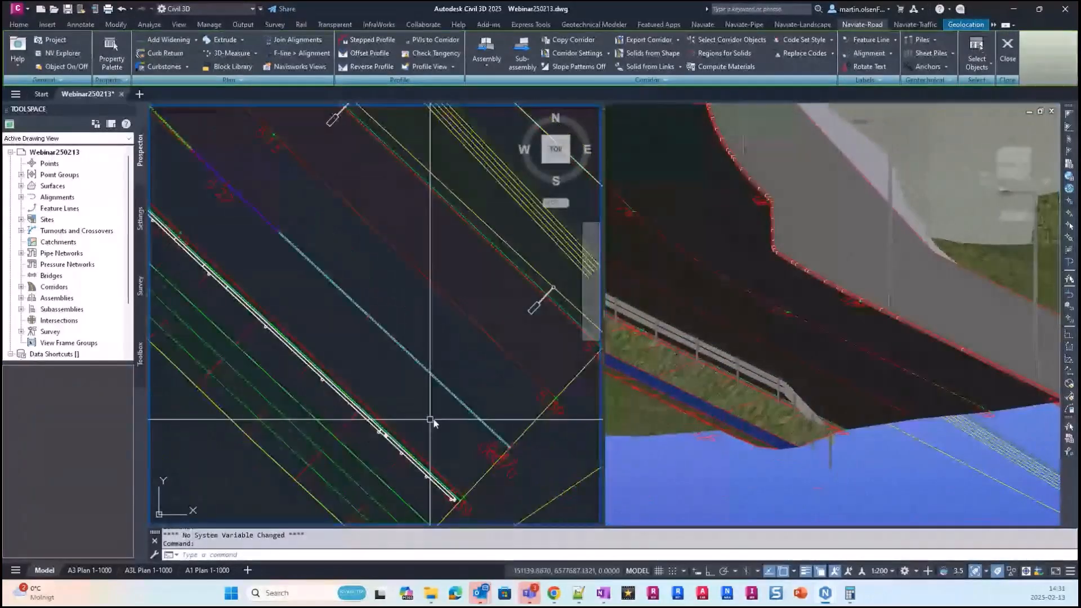
{"action": "scroll", "coordinate": [441, 328], "scroll_direction": "down", "scroll_amount": 2}
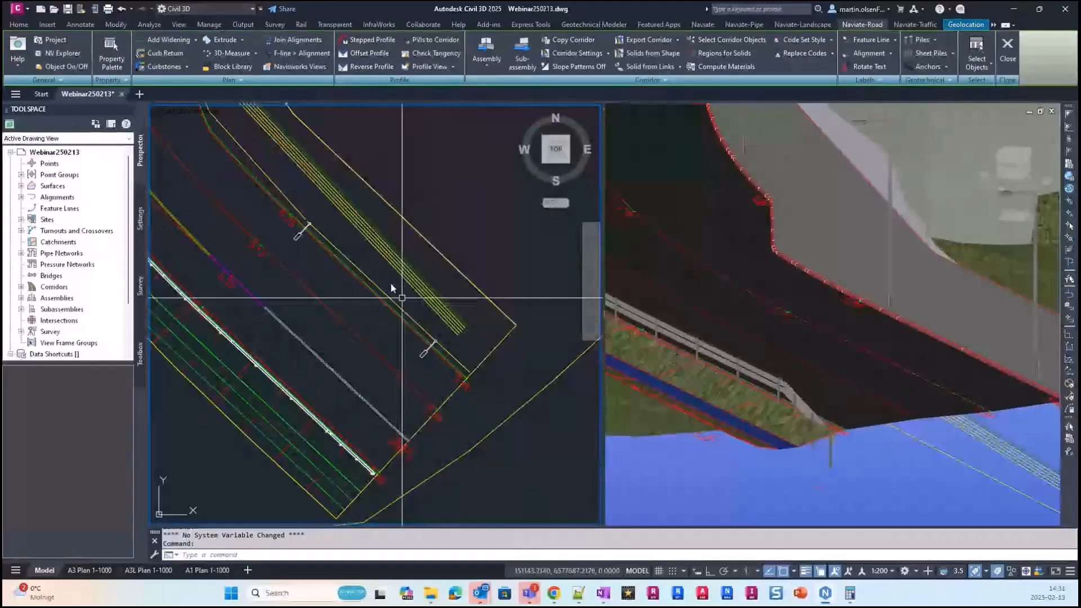
{"action": "middle_click_drag", "start_coordinate": [381, 240], "coordinate": [406, 238]}
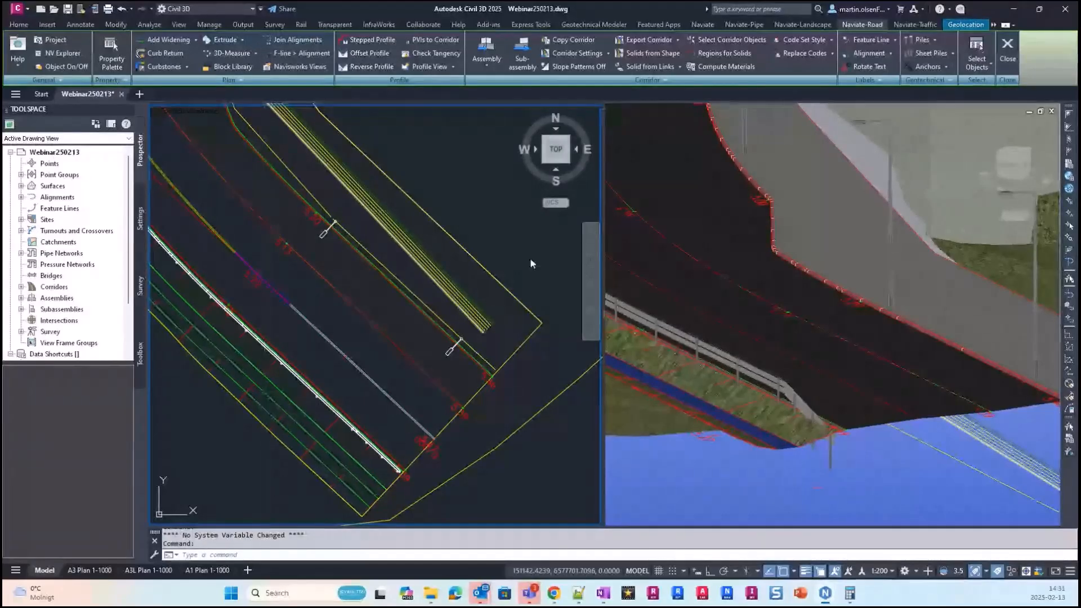
{"action": "middle_click_drag", "start_coordinate": [478, 369], "coordinate": [343, 208]}
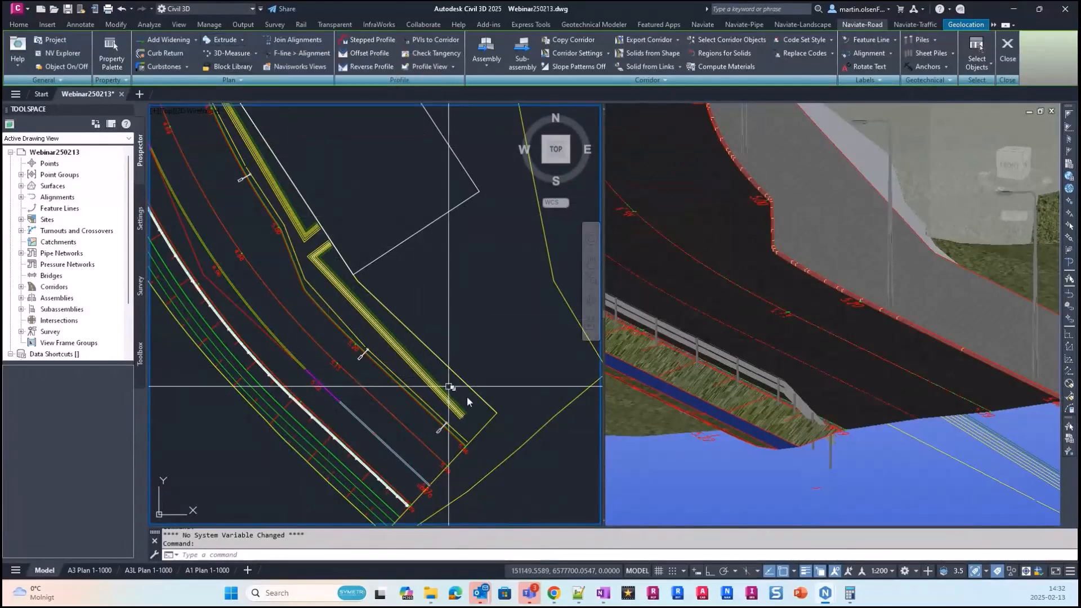
{"action": "middle_click_drag", "start_coordinate": [468, 412], "coordinate": [495, 378]}
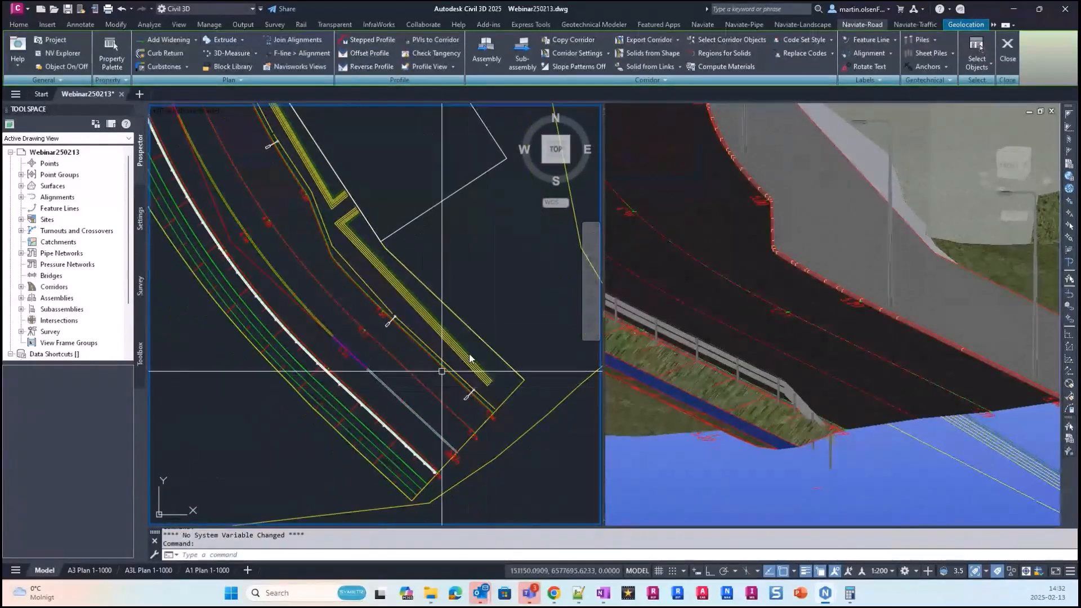
{"action": "left_click", "coordinate": [246, 40]}
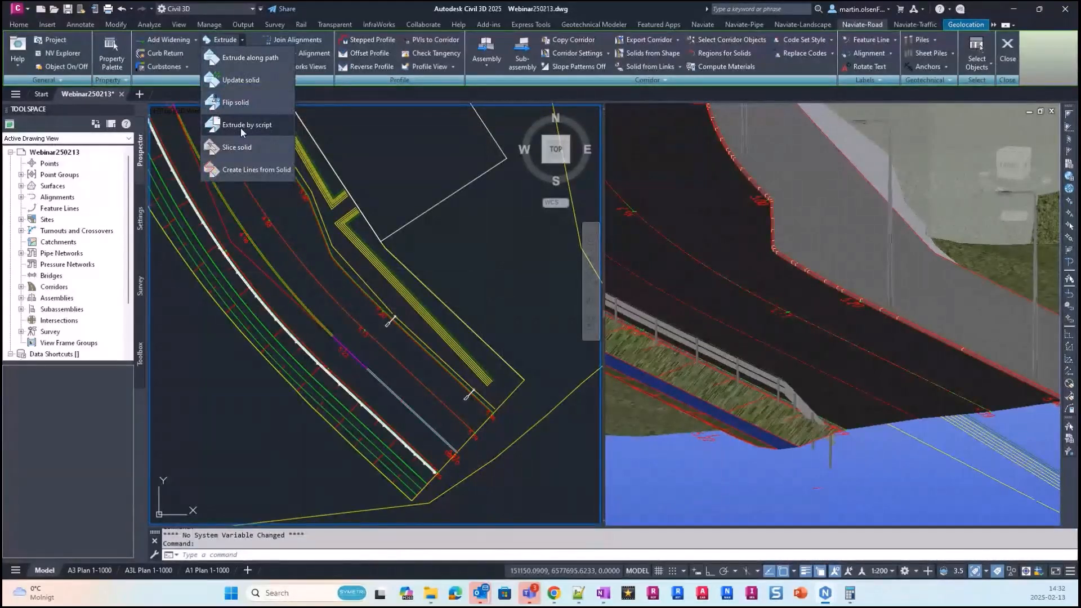
{"action": "left_click", "coordinate": [514, 276]}
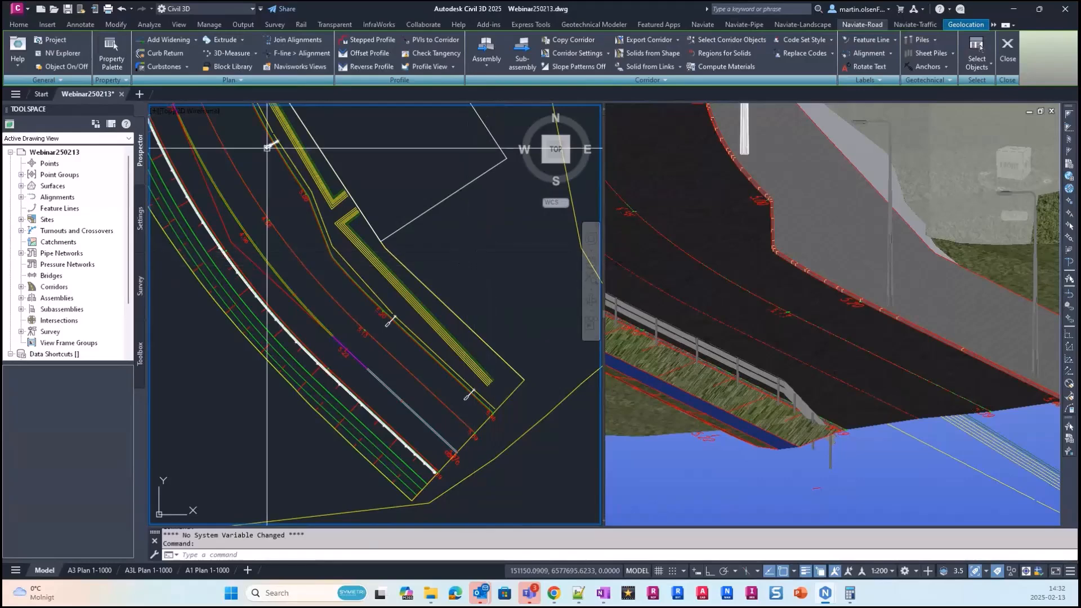
{"action": "left_click", "coordinate": [19, 25]}
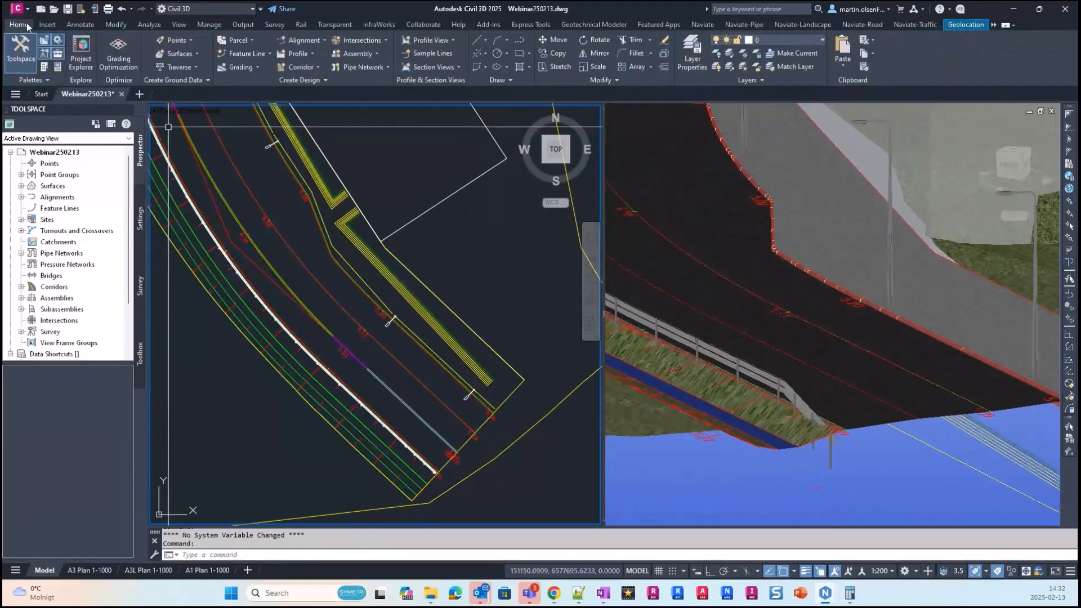
Review the electric, optical and road light layers in the Pipes layer filter
{"action": "left_click", "coordinate": [692, 56]}
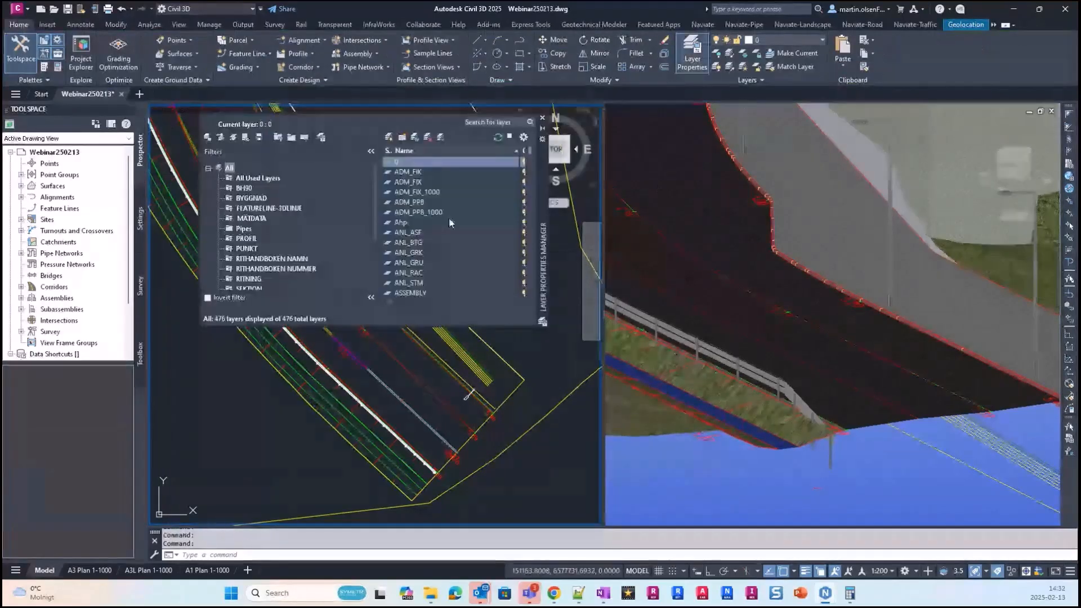
{"action": "scroll", "coordinate": [242, 203], "scroll_direction": "down", "scroll_amount": 1}
{"action": "left_click", "coordinate": [245, 209]}
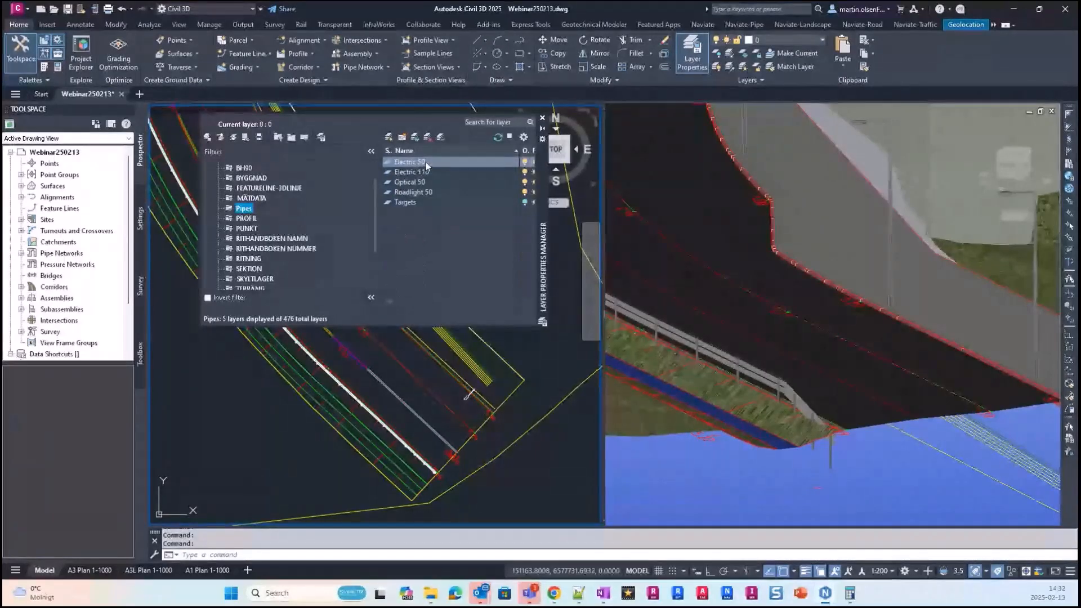
{"action": "left_click", "coordinate": [402, 172]}
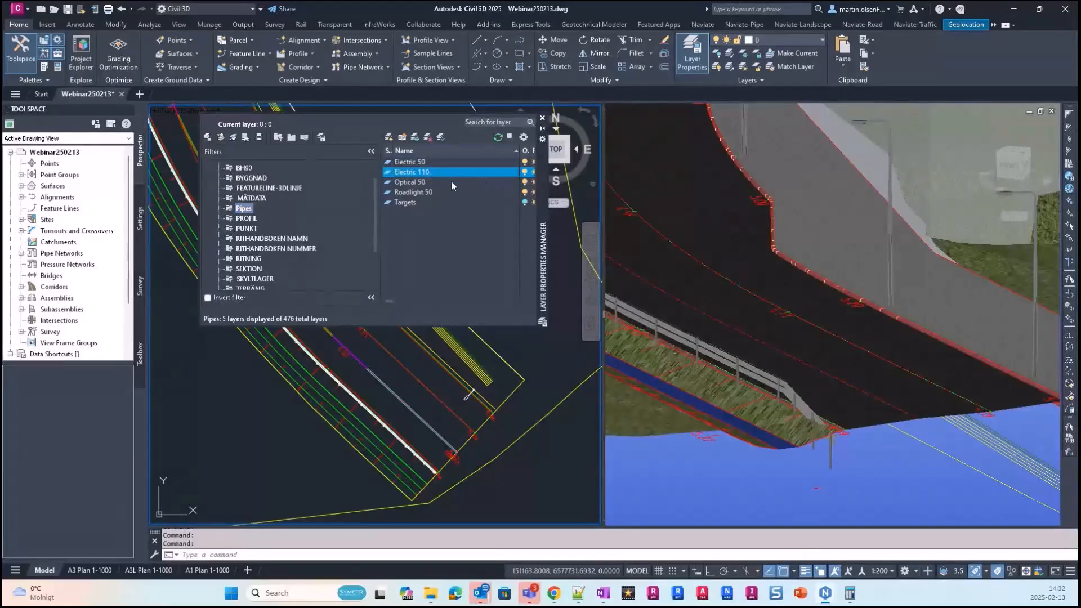
{"action": "left_click", "coordinate": [393, 182]}
{"action": "left_click", "coordinate": [451, 193]}
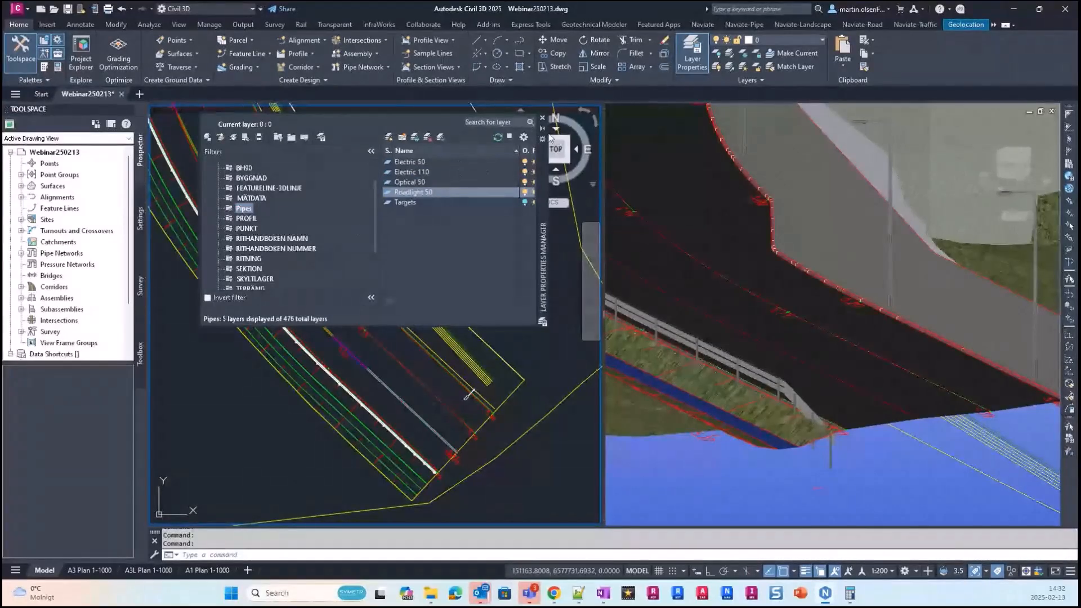
{"action": "left_click", "coordinate": [542, 118]}
Select all polylines similar to the Roadlight 50 line by the light poles, inspect their extent along the road, and clear the selection
{"action": "scroll", "coordinate": [471, 377], "scroll_direction": "up", "scroll_amount": 2}
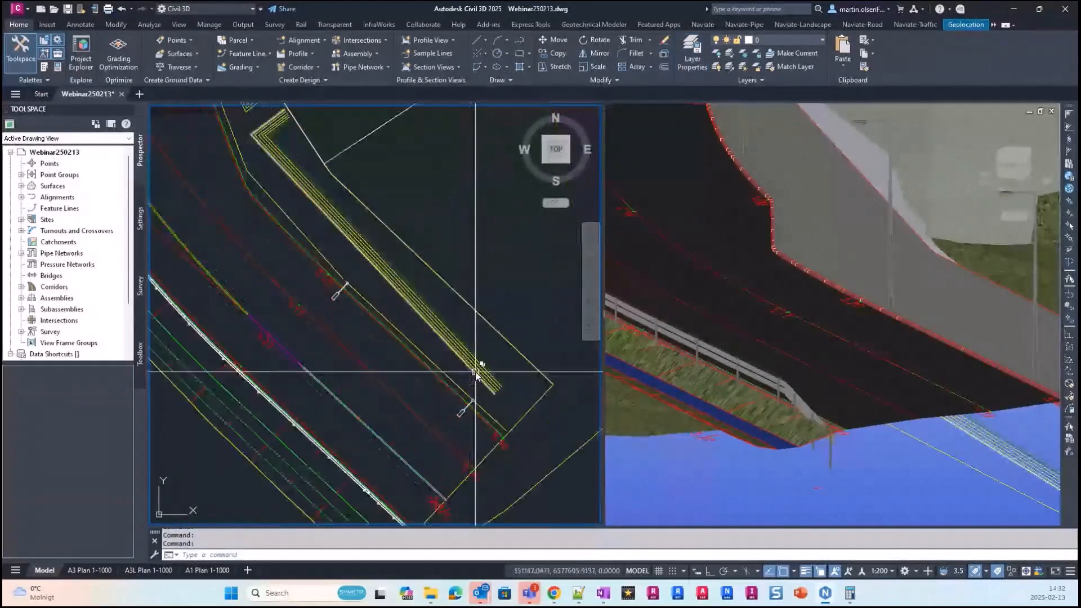
{"action": "middle_click_drag", "start_coordinate": [462, 344], "coordinate": [407, 335]}
{"action": "scroll", "coordinate": [411, 343], "scroll_direction": "up", "scroll_amount": 2}
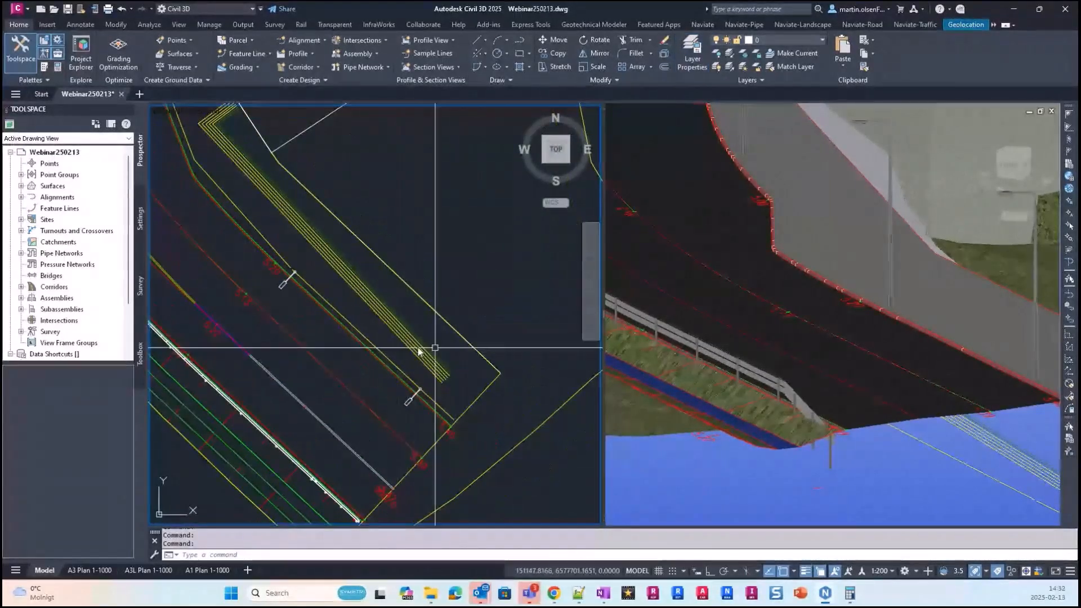
{"action": "left_click", "coordinate": [385, 359]}
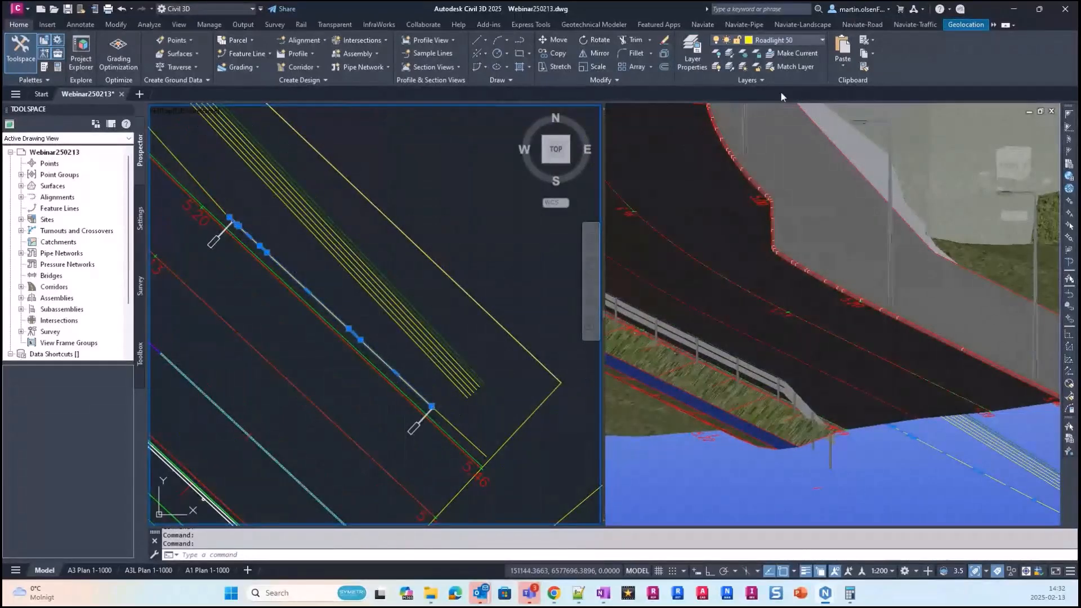
{"action": "scroll", "coordinate": [381, 323], "scroll_direction": "down", "scroll_amount": 2}
{"action": "key", "text": "ctrl+shift+s"}
{"action": "middle_click_drag", "start_coordinate": [240, 270], "coordinate": [262, 295]}
{"action": "scroll", "coordinate": [265, 297], "scroll_direction": "down", "scroll_amount": 6}
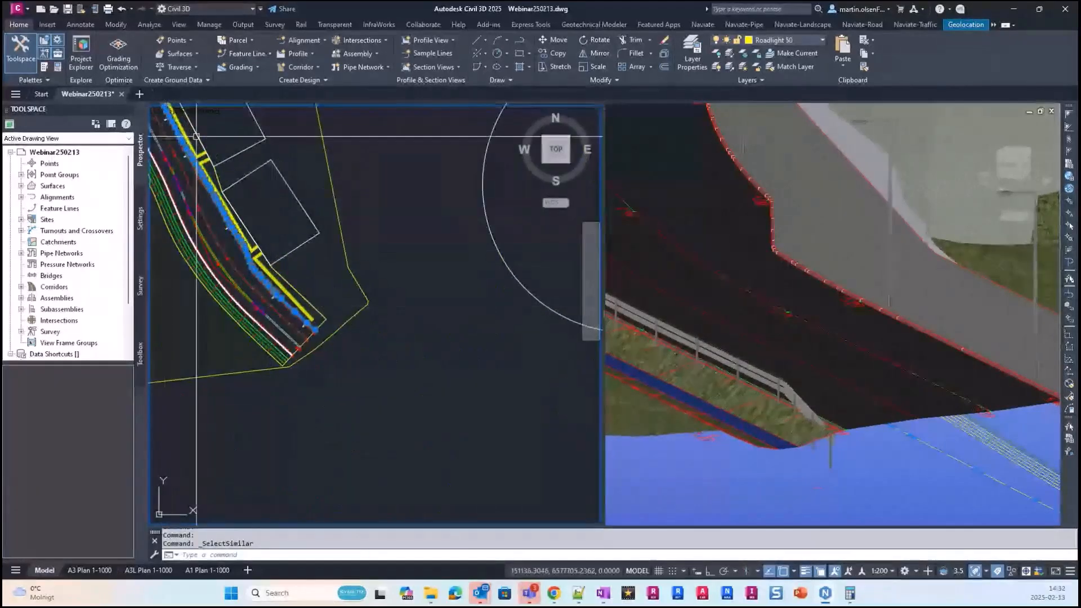
{"action": "scroll", "coordinate": [300, 323], "scroll_direction": "up", "scroll_amount": 6}
{"action": "scroll", "coordinate": [261, 244], "scroll_direction": "down", "scroll_amount": 5}
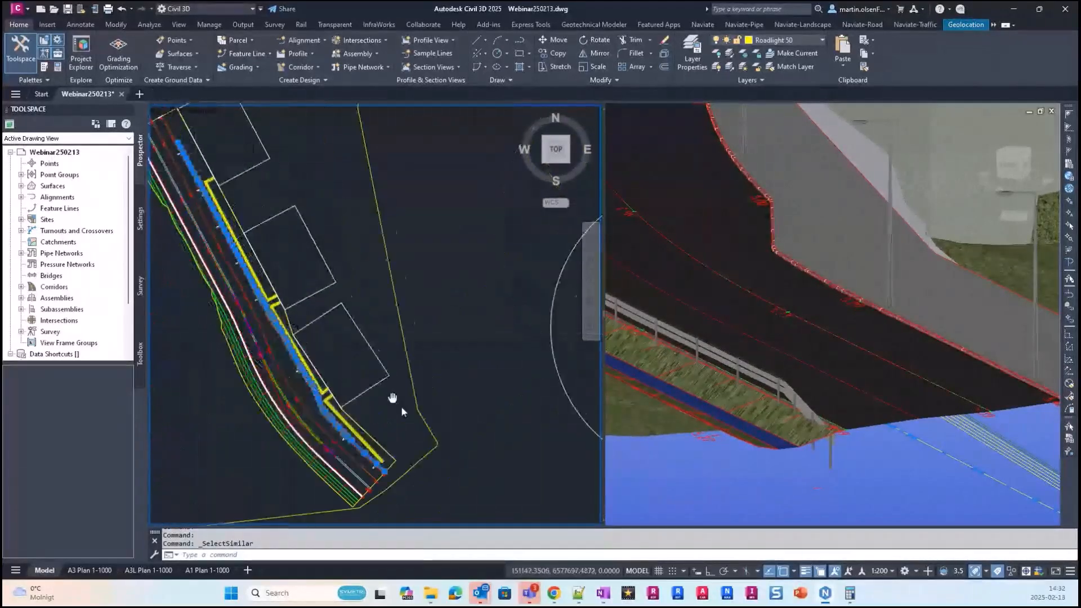
{"action": "key", "text": "Escape"}
Check the layer of the outermost polyline in the parallel conduit bundle and inspect the bundle's end at the road end
{"action": "scroll", "coordinate": [389, 330], "scroll_direction": "up", "scroll_amount": 5}
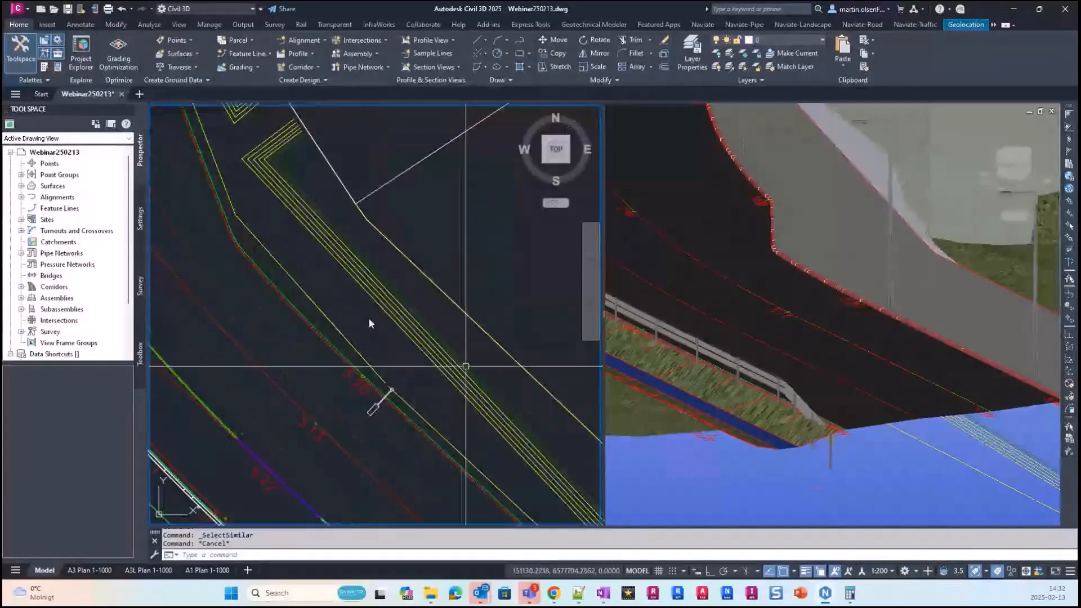
{"action": "left_click", "coordinate": [349, 345]}
{"action": "middle_click_drag", "start_coordinate": [353, 337], "coordinate": [272, 275]}
{"action": "key", "text": "Escape"}
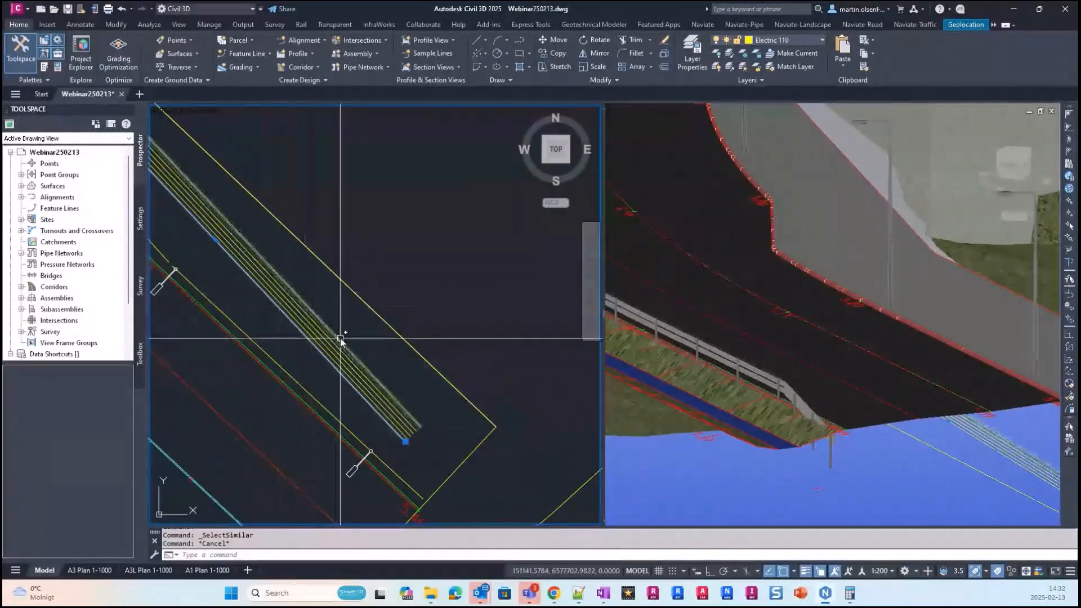
{"action": "scroll", "coordinate": [340, 336], "scroll_direction": "down", "scroll_amount": 2}
{"action": "scroll", "coordinate": [340, 337], "scroll_direction": "down", "scroll_amount": 3}
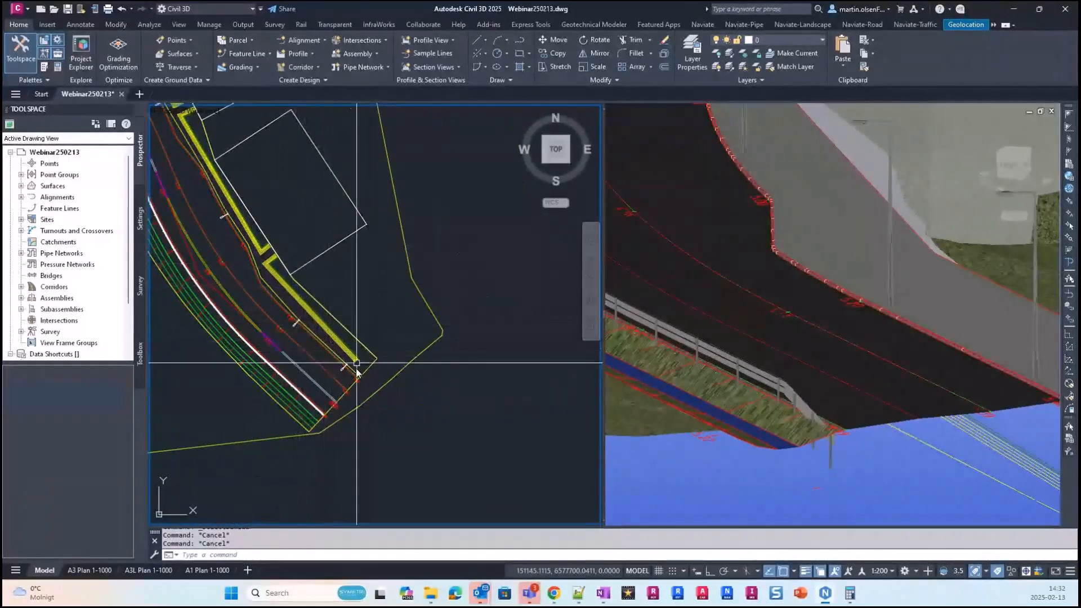
{"action": "scroll", "coordinate": [304, 298], "scroll_direction": "up", "scroll_amount": 4}
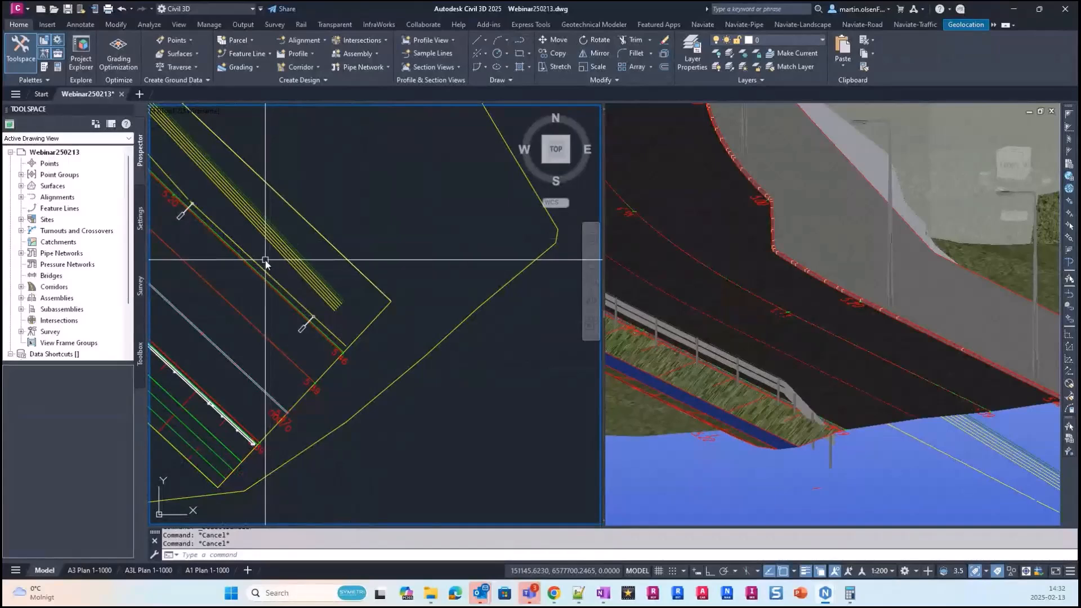
{"action": "scroll", "coordinate": [265, 260], "scroll_direction": "down", "scroll_amount": 2}
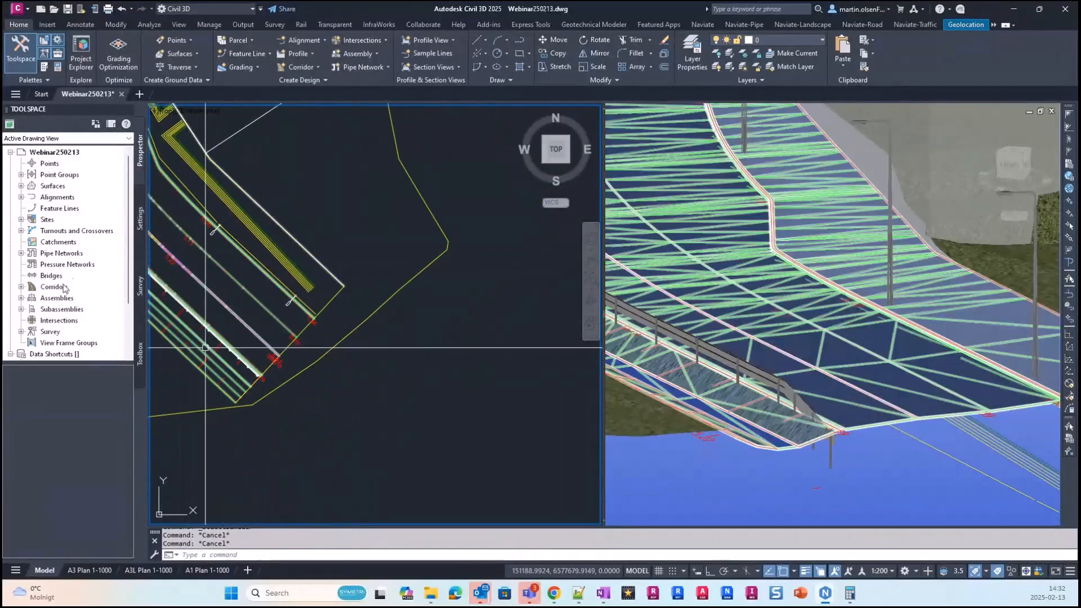
Select one road light line and polylines from the parallel conduit bundle, and extend the selection to all similar polylines
{"action": "scroll", "coordinate": [242, 284], "scroll_direction": "up", "scroll_amount": 3}
{"action": "left_click", "coordinate": [272, 285]}
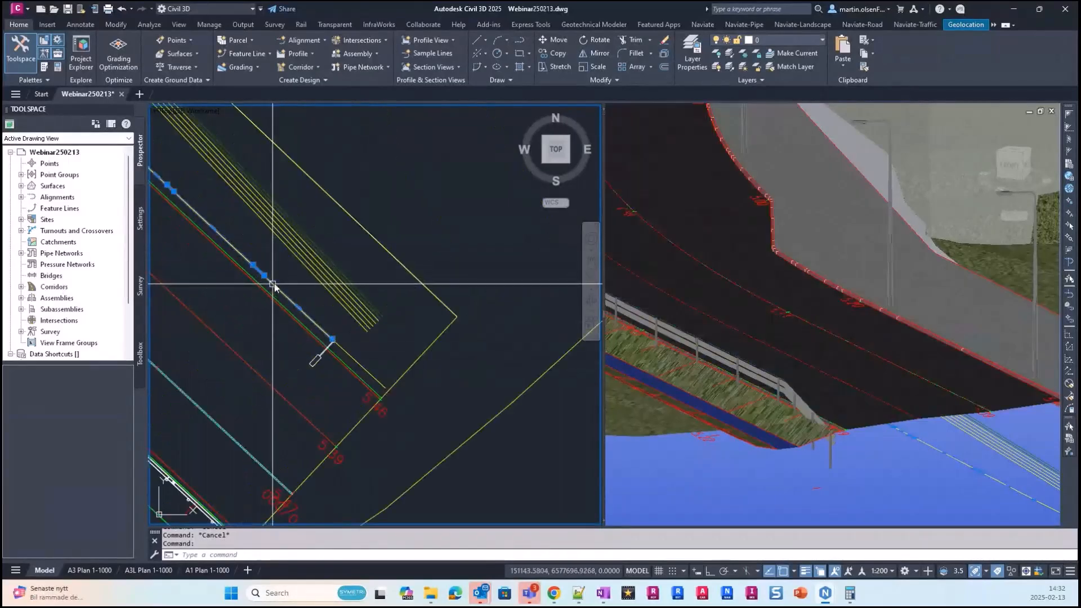
{"action": "left_click", "coordinate": [335, 275]}
{"action": "left_click", "coordinate": [339, 274]}
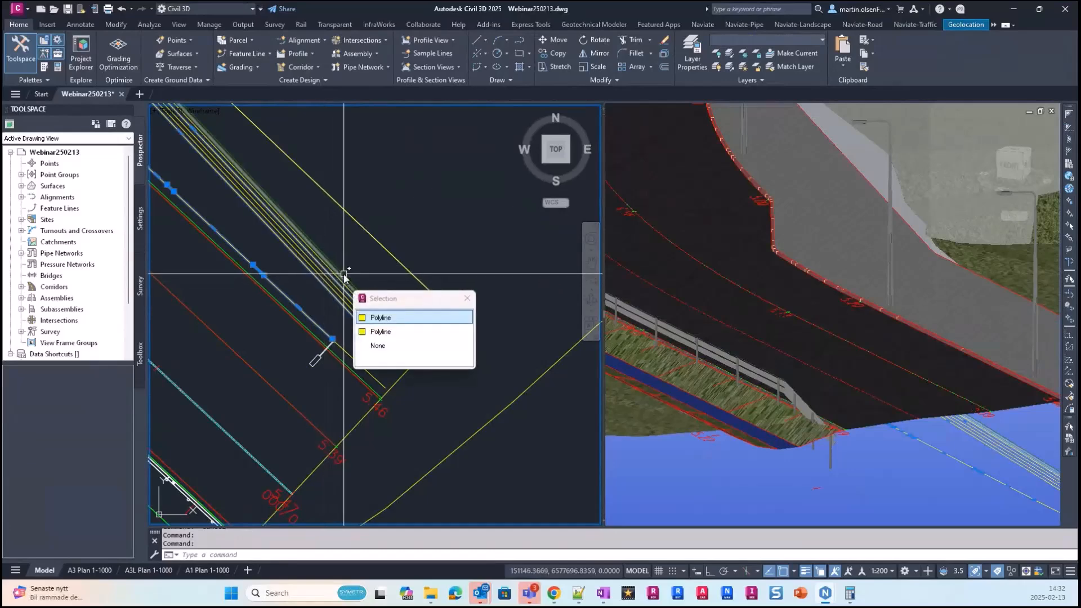
{"action": "left_click", "coordinate": [345, 272]}
{"action": "scroll", "coordinate": [344, 262], "scroll_direction": "down", "scroll_amount": 2}
{"action": "right_click", "coordinate": [343, 261]}
{"action": "left_click", "coordinate": [383, 204]}
{"action": "scroll", "coordinate": [316, 185], "scroll_direction": "down", "scroll_amount": 2}
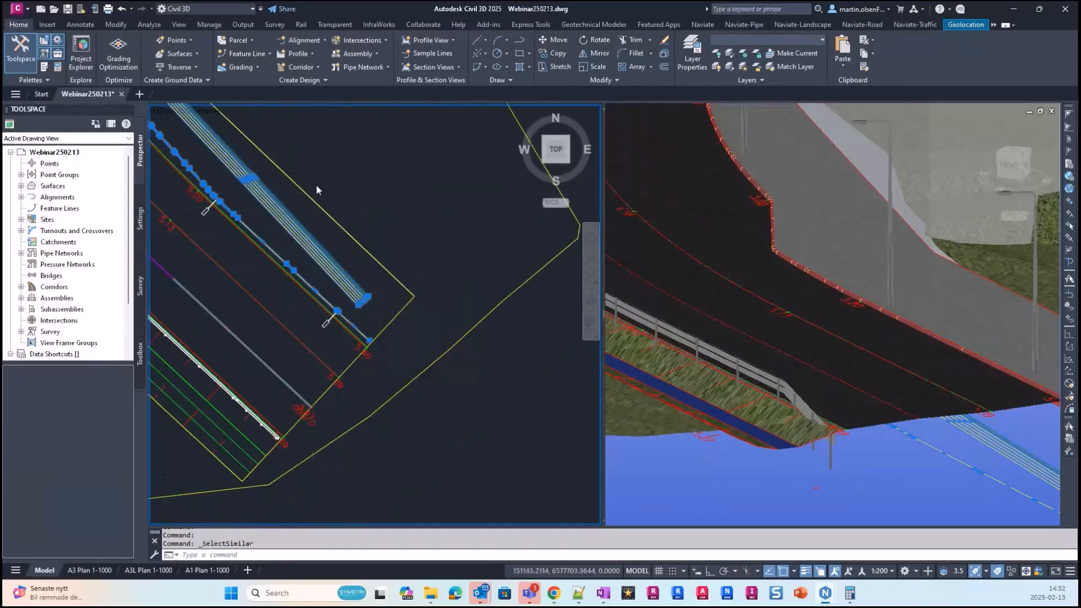
Store the selected pipe polylines as selection set A
{"action": "left_click", "coordinate": [869, 24]}
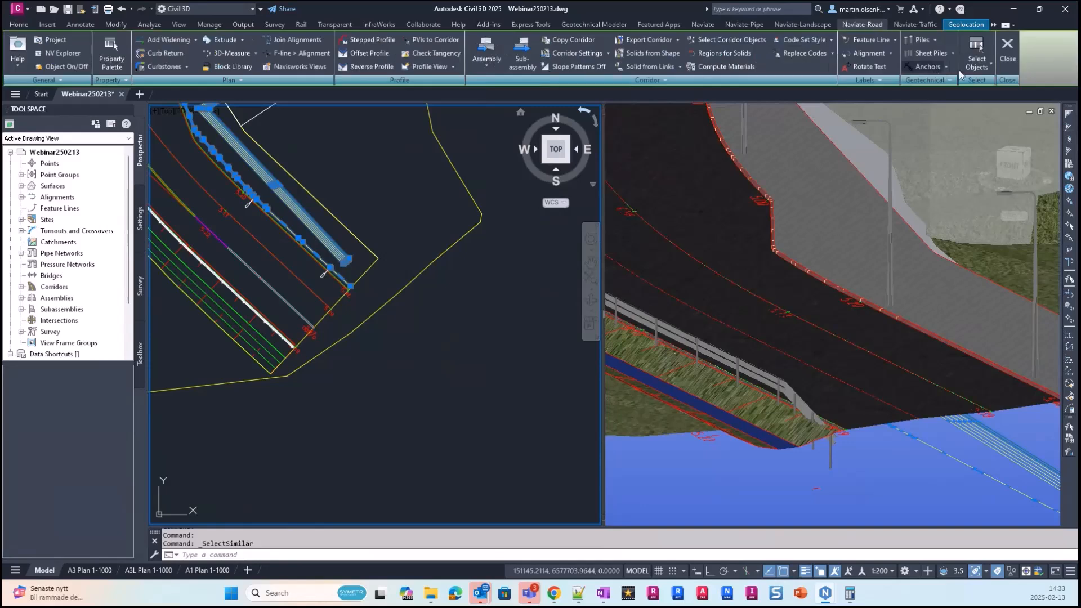
{"action": "left_click", "coordinate": [978, 63]}
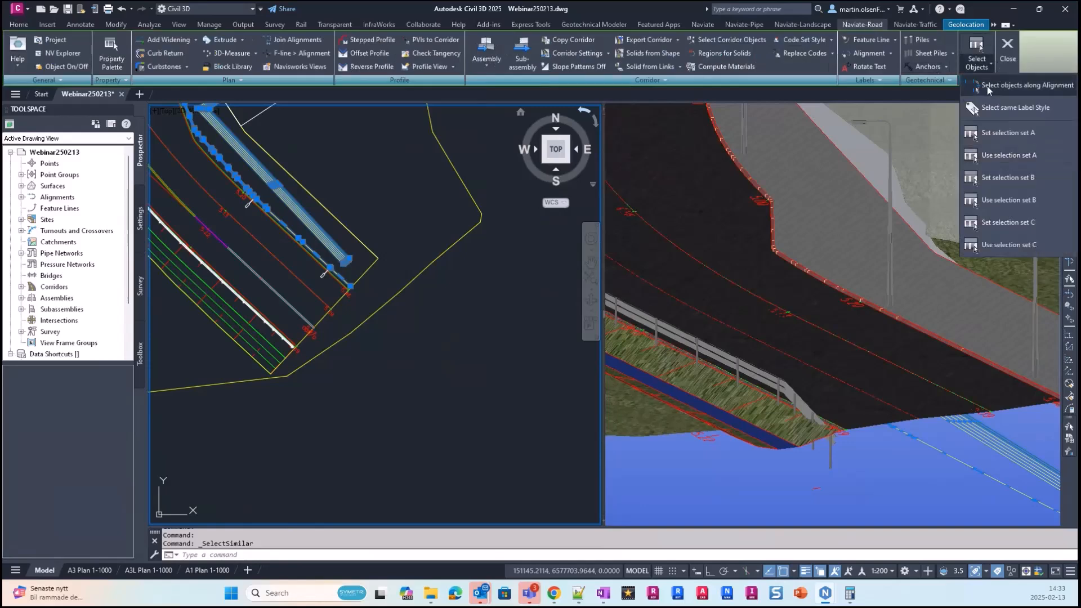
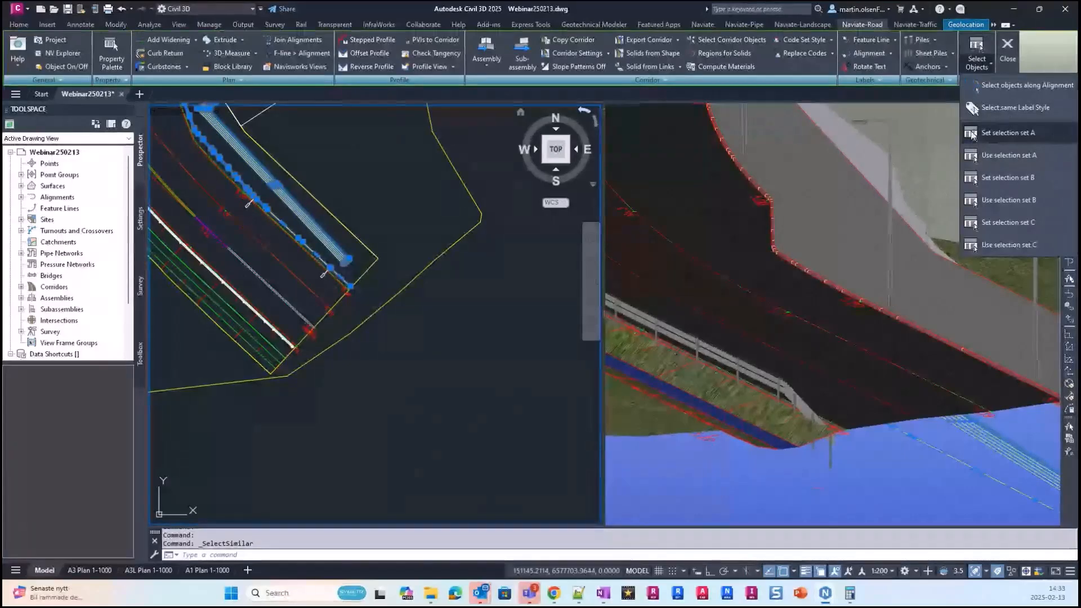
{"action": "left_click", "coordinate": [1015, 134]}
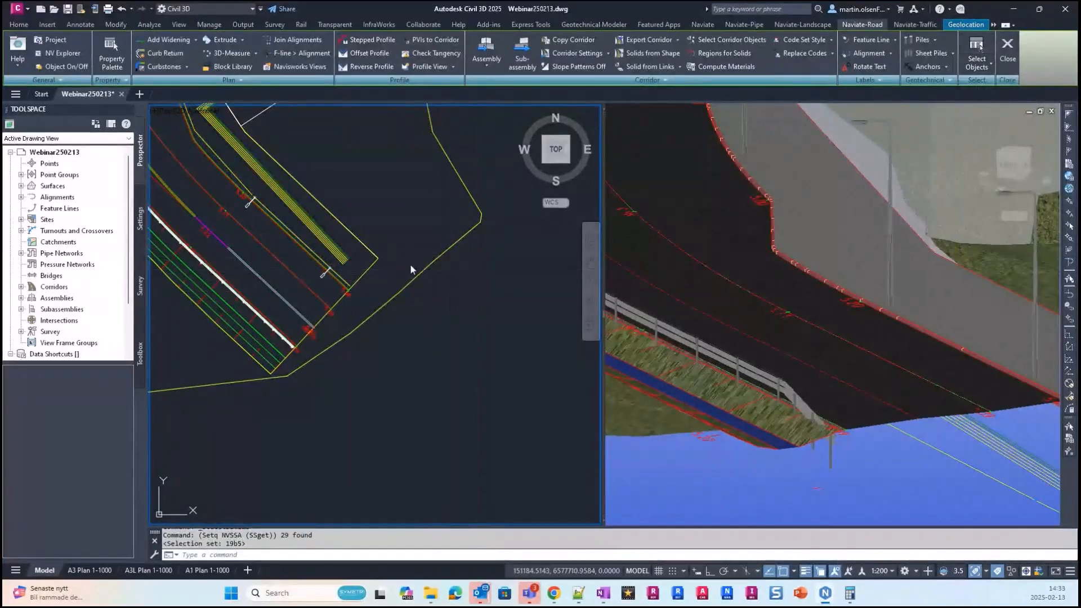
Run FEATUREELEVSFROMSURF with the Väg Topp surface and enable relative elevation to surface
{"action": "scroll", "coordinate": [289, 305], "scroll_direction": "down", "scroll_amount": 2}
{"action": "scroll", "coordinate": [360, 255], "scroll_direction": "down", "scroll_amount": 2}
{"action": "mouse_move", "coordinate": [354, 277]}
{"action": "middle_mouse_down"}
{"action": "mouse_move", "coordinate": [364, 312]}
{"action": "mouse_move", "coordinate": [390, 322]}
{"action": "middle_mouse_up"}
{"action": "type", "text": "featuree"}
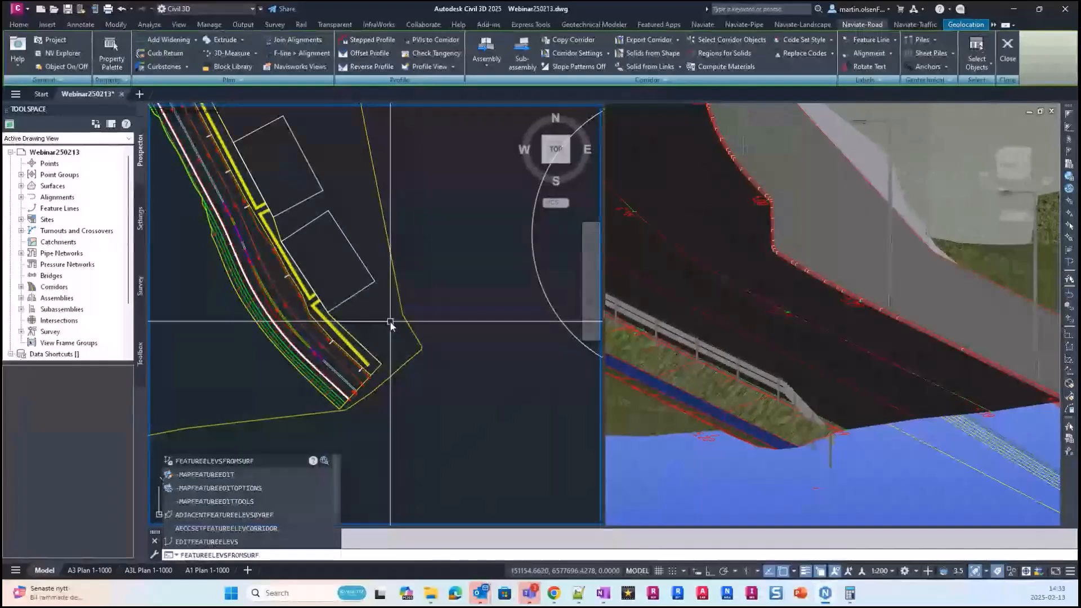
{"action": "key", "text": "Return"}
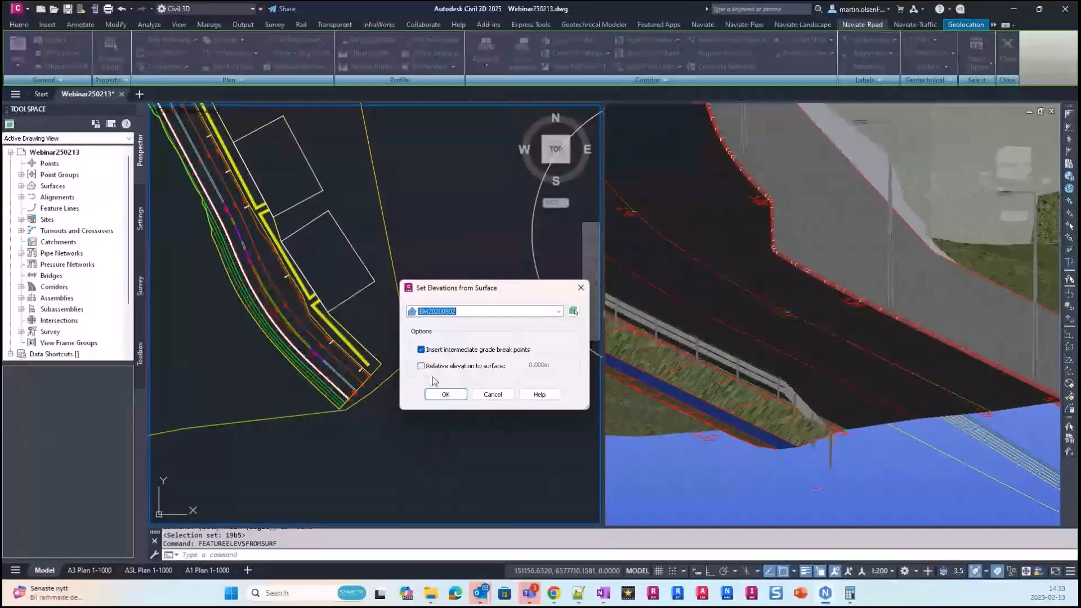
{"action": "left_click", "coordinate": [558, 313]}
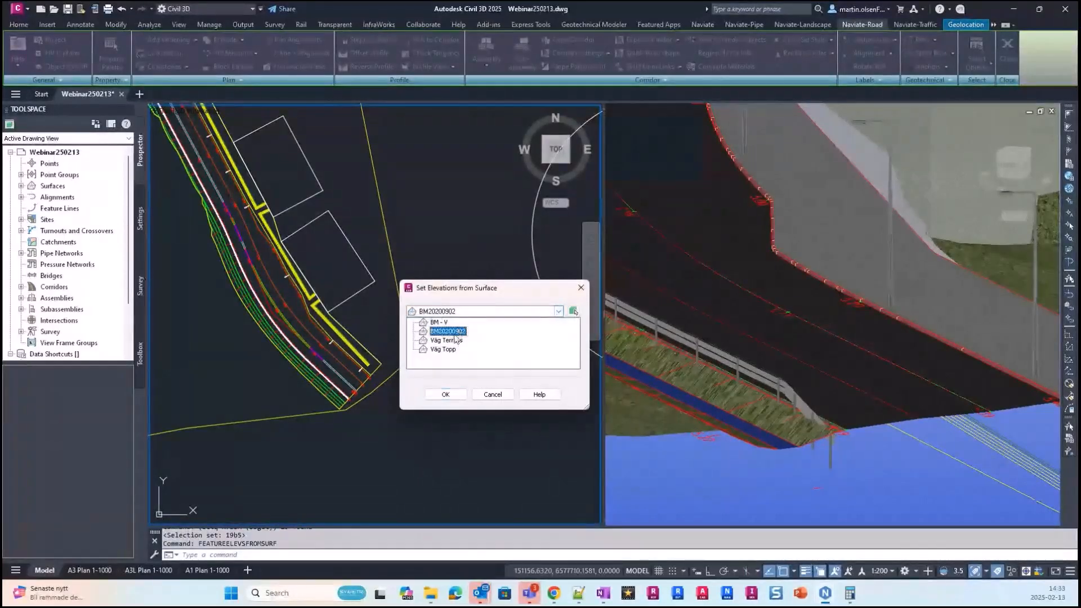
{"action": "left_click", "coordinate": [448, 349]}
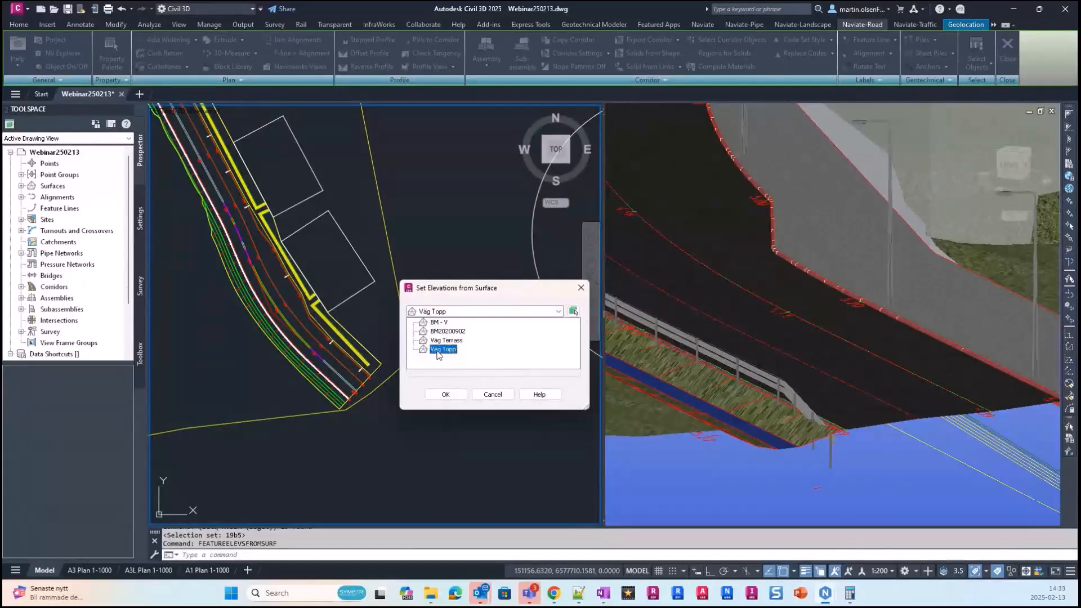
{"action": "left_click", "coordinate": [439, 350]}
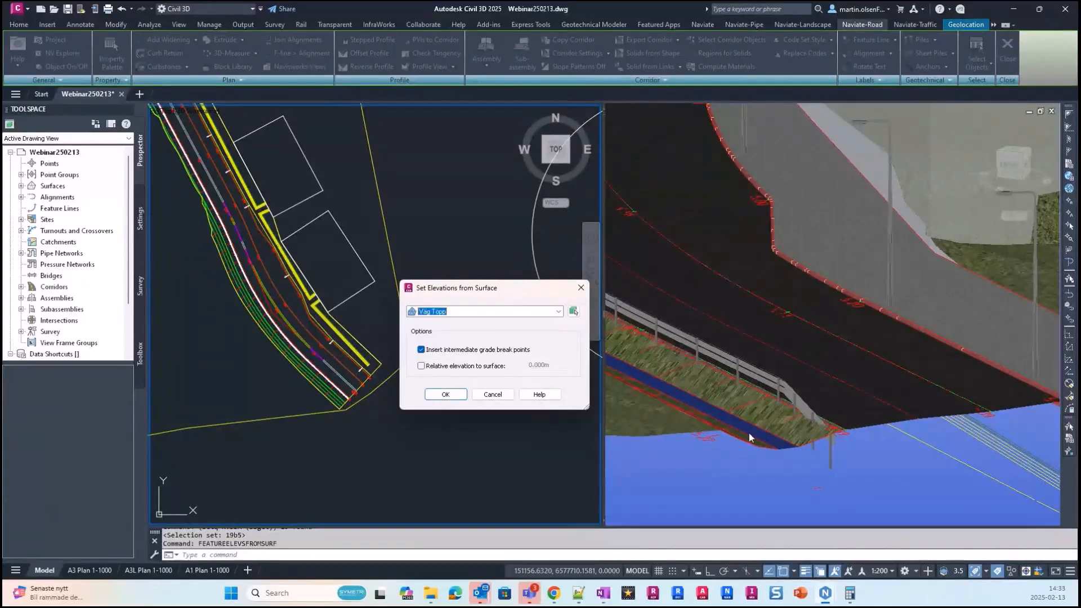
{"action": "left_click", "coordinate": [421, 366]}
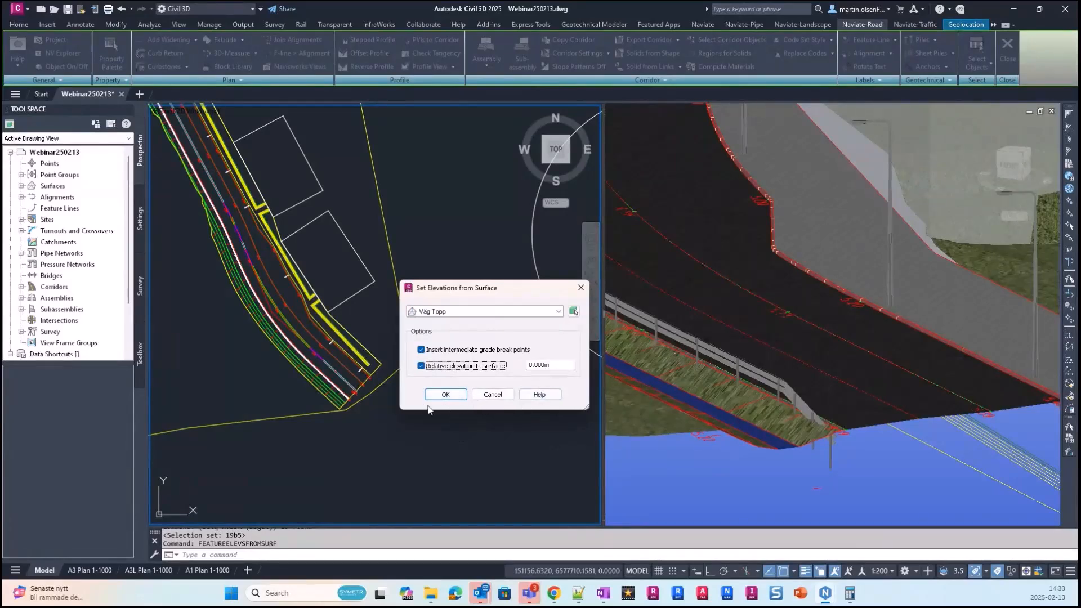
{"action": "left_click", "coordinate": [445, 394]}
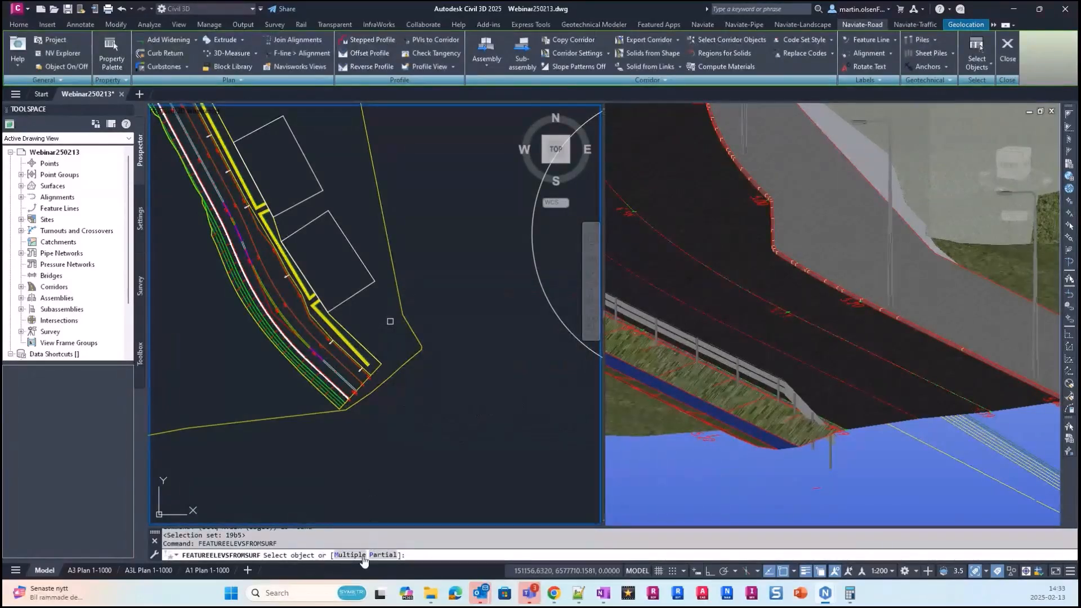
Apply the surface elevations to multiple objects at once, using selection set A
{"action": "left_click", "coordinate": [355, 555]}
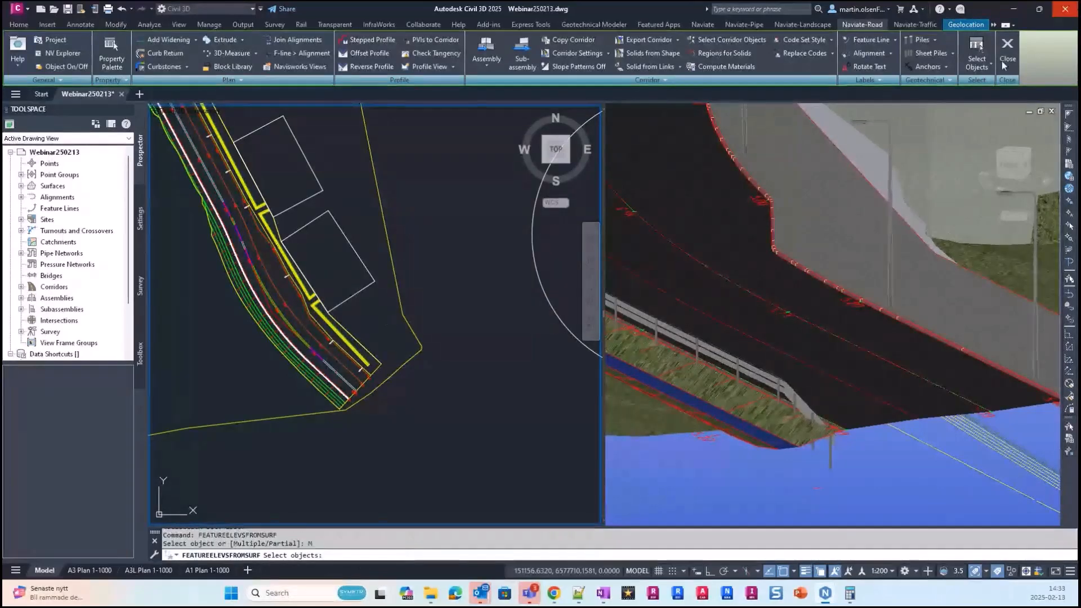
{"action": "left_click", "coordinate": [982, 59]}
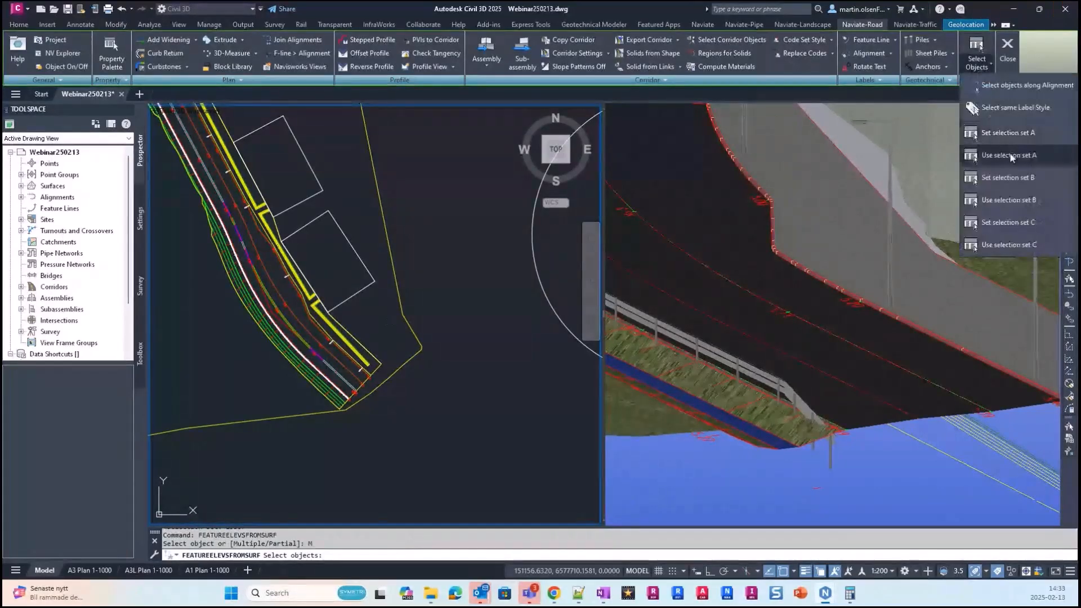
{"action": "left_click", "coordinate": [1009, 156]}
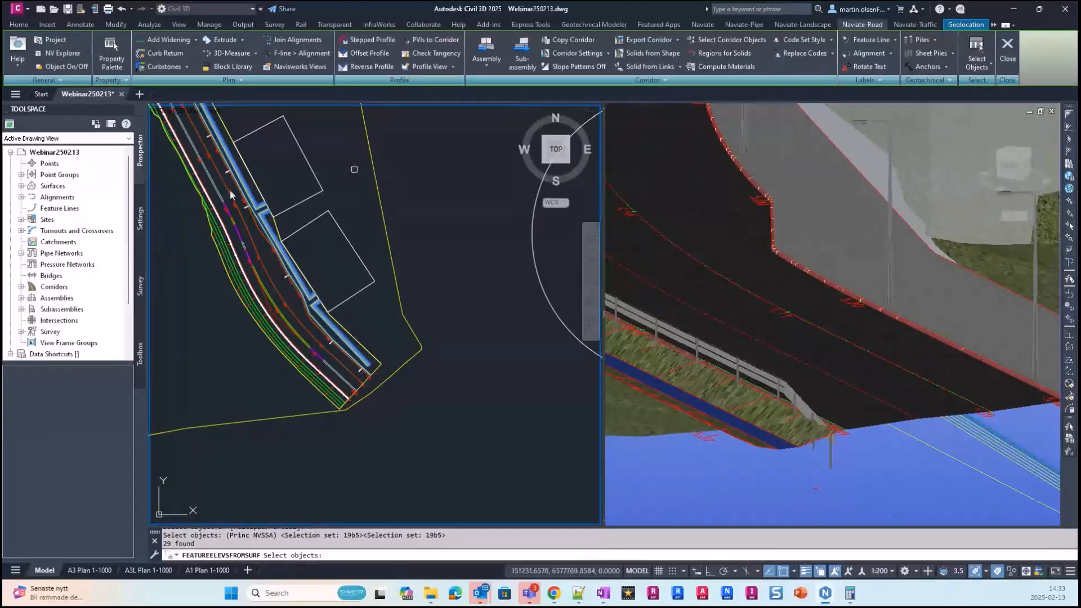
{"action": "scroll", "coordinate": [256, 277], "scroll_direction": "up", "scroll_amount": 5}
{"action": "scroll", "coordinate": [454, 369], "scroll_direction": "down", "scroll_amount": 3}
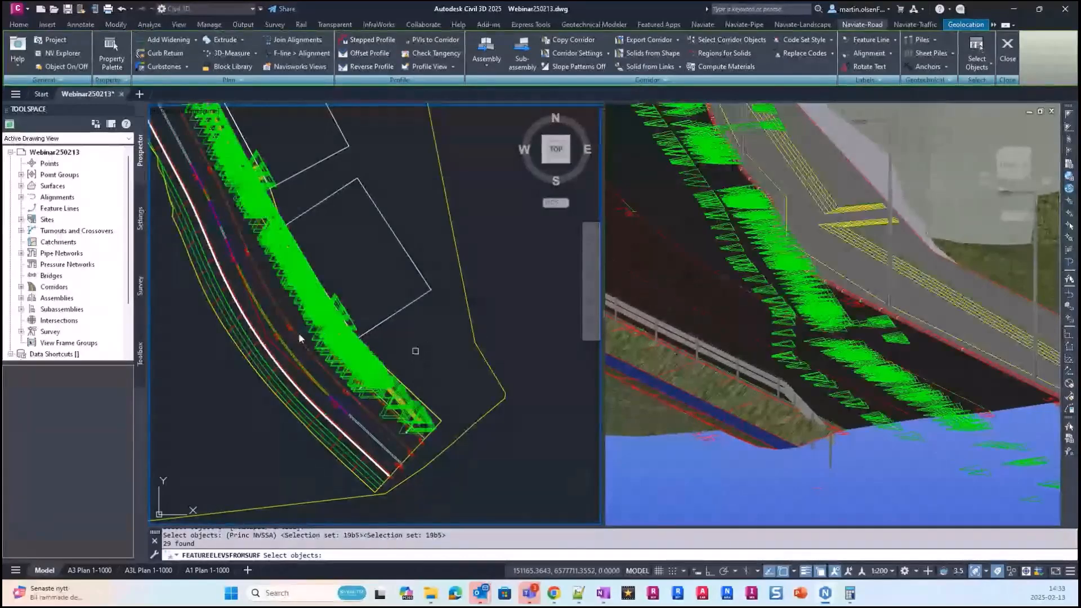
{"action": "key", "text": "Return"}
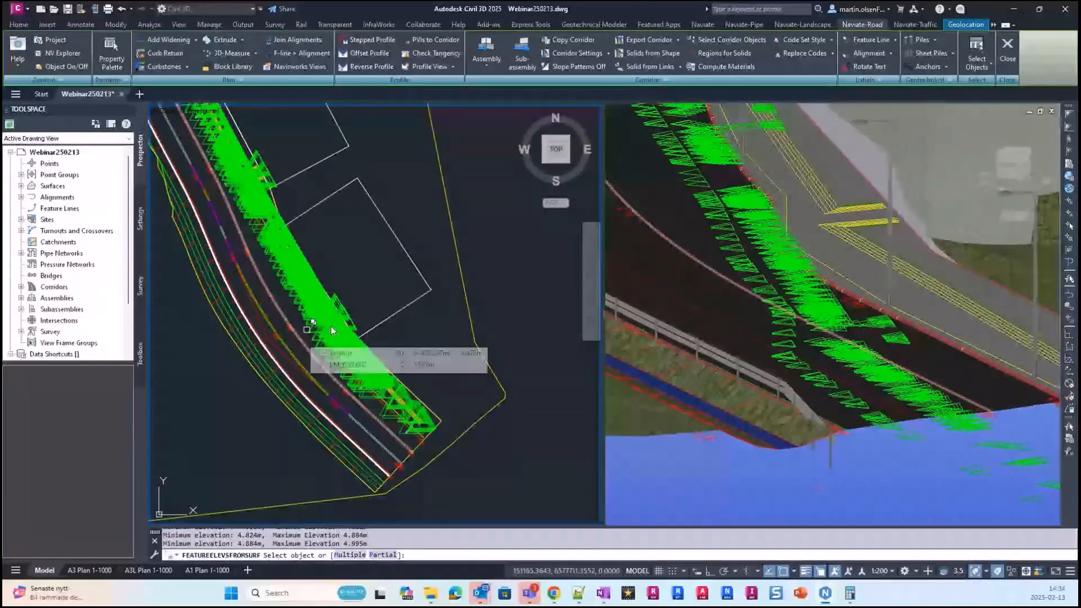
Examine the pipe polylines on the road surface near the road end in the 3D view
{"action": "left_click", "coordinate": [943, 293]}
{"action": "middle_click_drag", "start_coordinate": [943, 293], "coordinate": [856, 332]}
{"action": "left_click", "coordinate": [852, 365]}
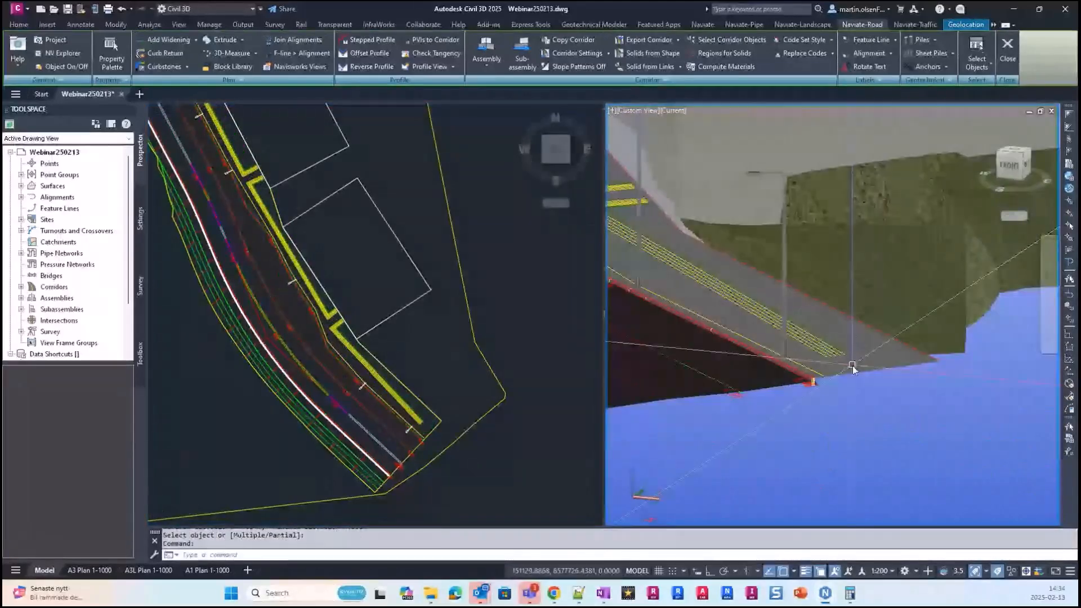
{"action": "scroll", "coordinate": [852, 365], "scroll_direction": "up", "scroll_amount": 4}
{"action": "scroll", "coordinate": [859, 331], "scroll_direction": "down", "scroll_amount": 3}
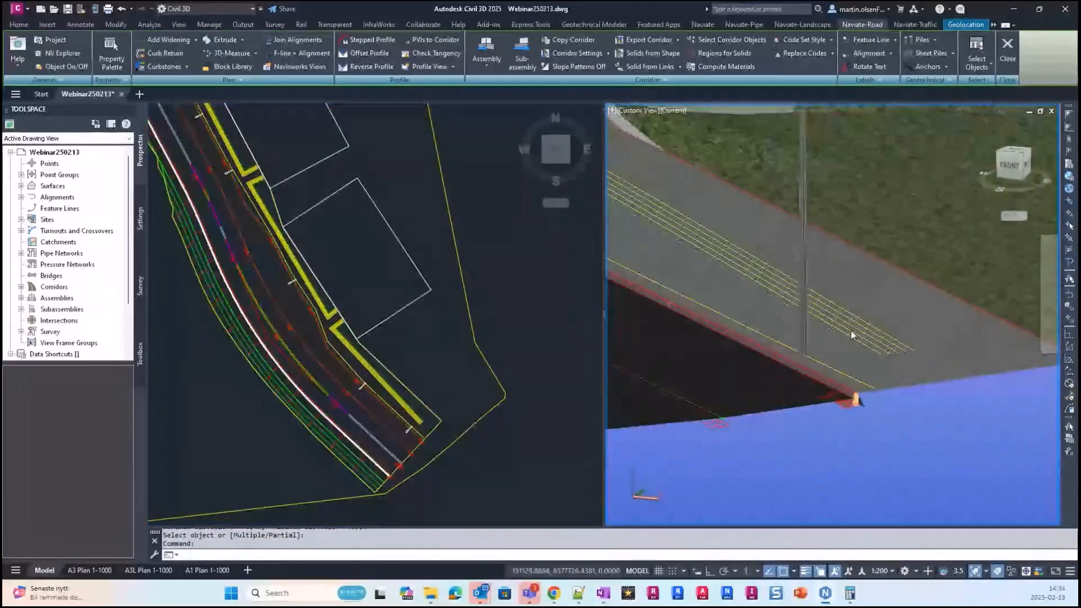
Try to recall the stored pipe polylines with the SELECT command and selection set A
{"action": "left_click", "coordinate": [507, 379]}
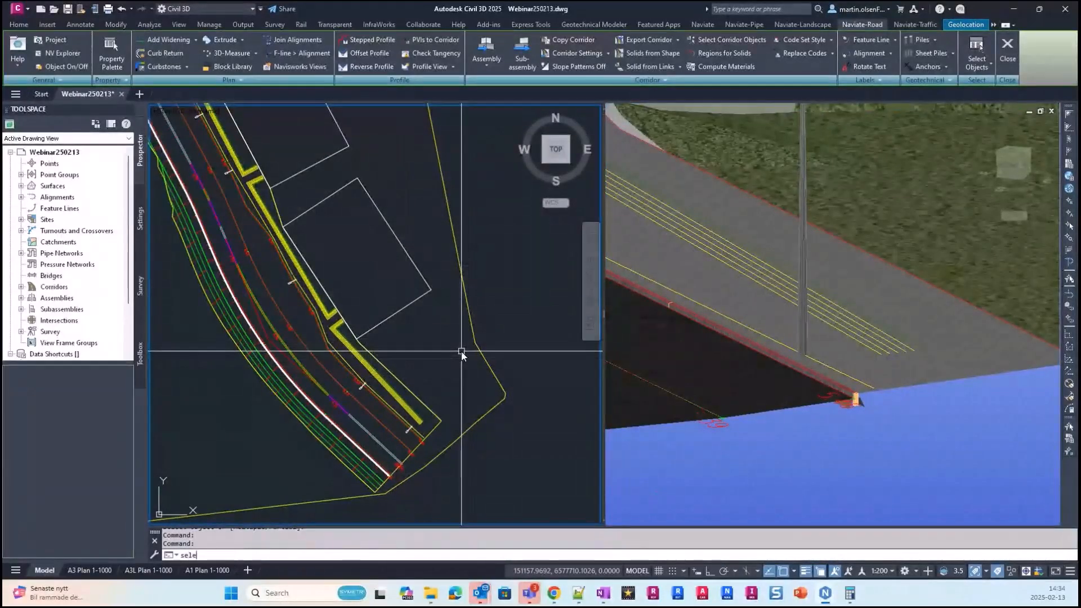
{"action": "type", "text": "sele"}
{"action": "key", "text": "Return"}
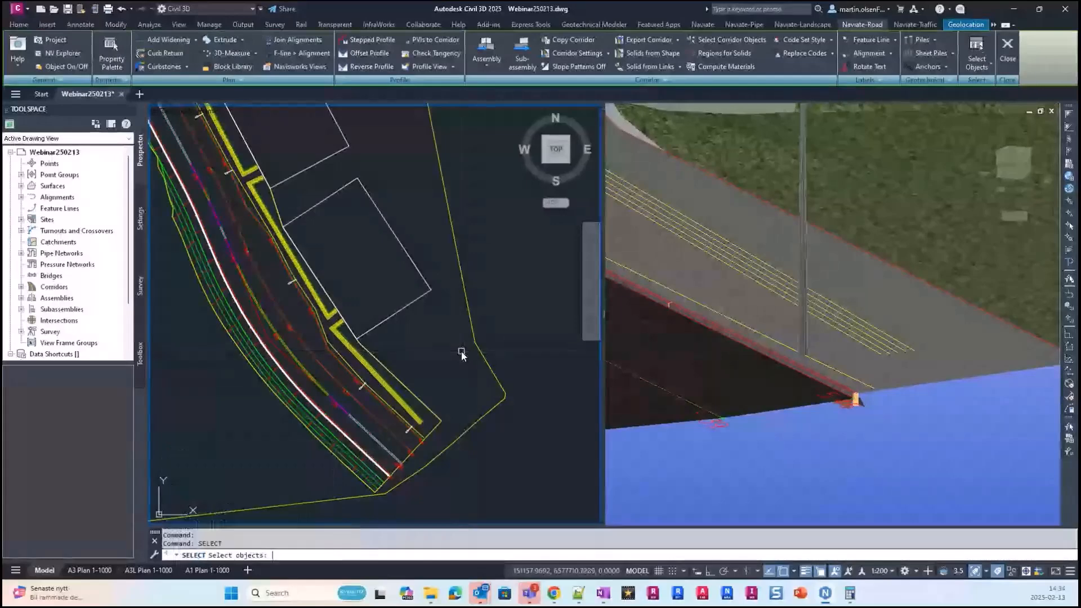
{"action": "left_click", "coordinate": [982, 80]}
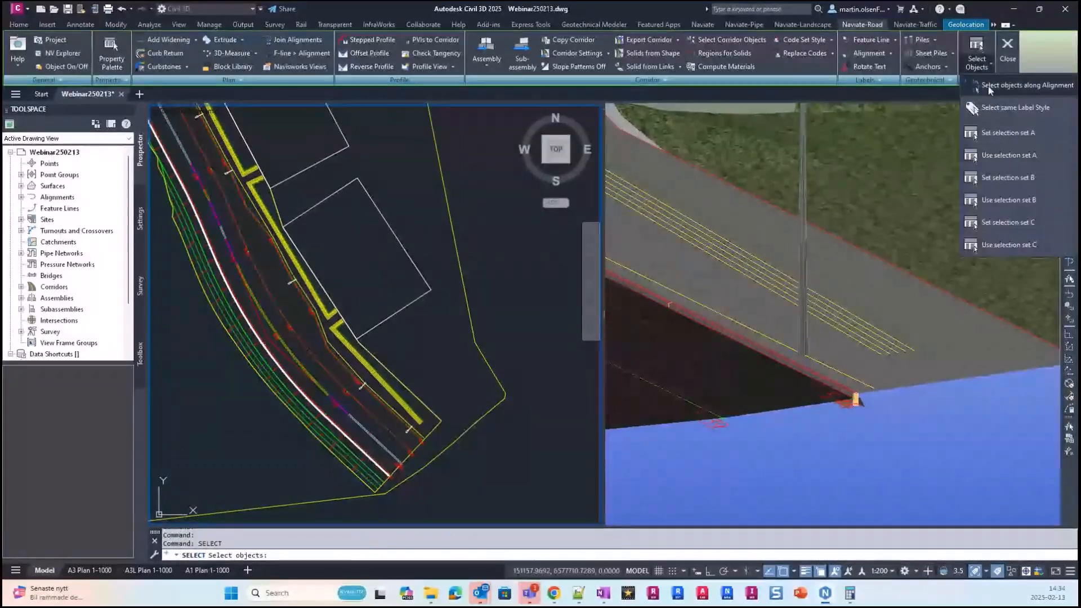
{"action": "left_click", "coordinate": [1009, 157]}
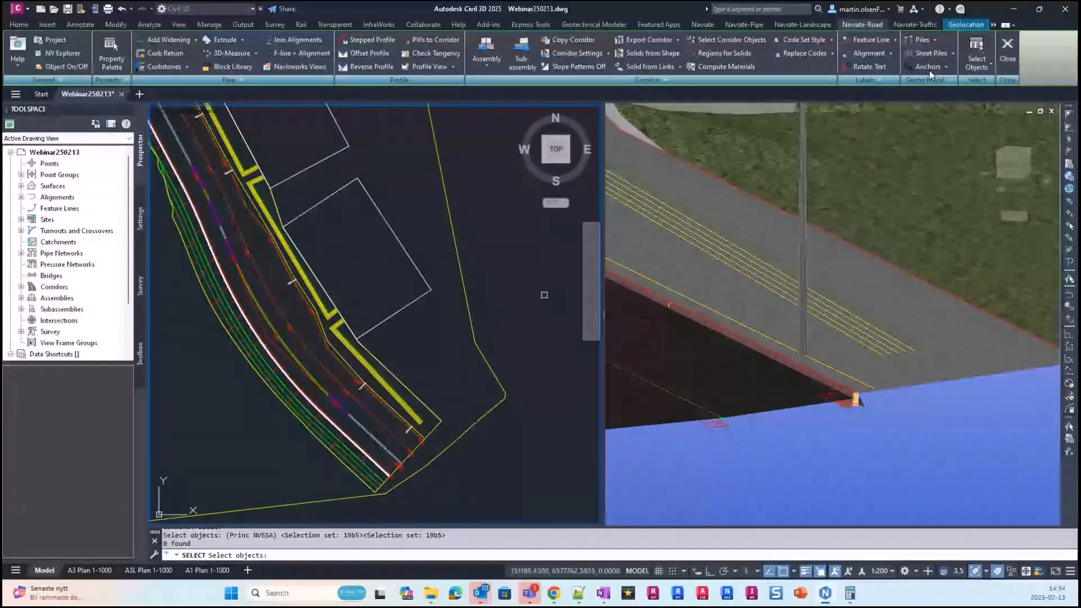
{"action": "left_click", "coordinate": [977, 79]}
{"action": "left_click", "coordinate": [1001, 157]}
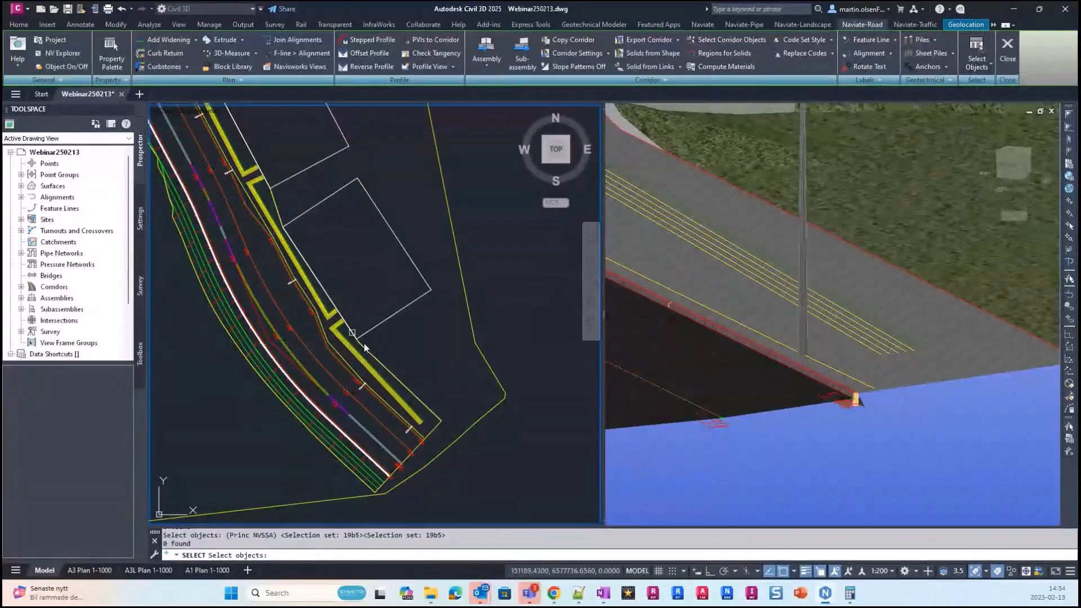
Select the yellow pipe polylines near the road end in plan, extending the selection to all similar objects
{"action": "scroll", "coordinate": [403, 347], "scroll_direction": "up", "scroll_amount": 3}
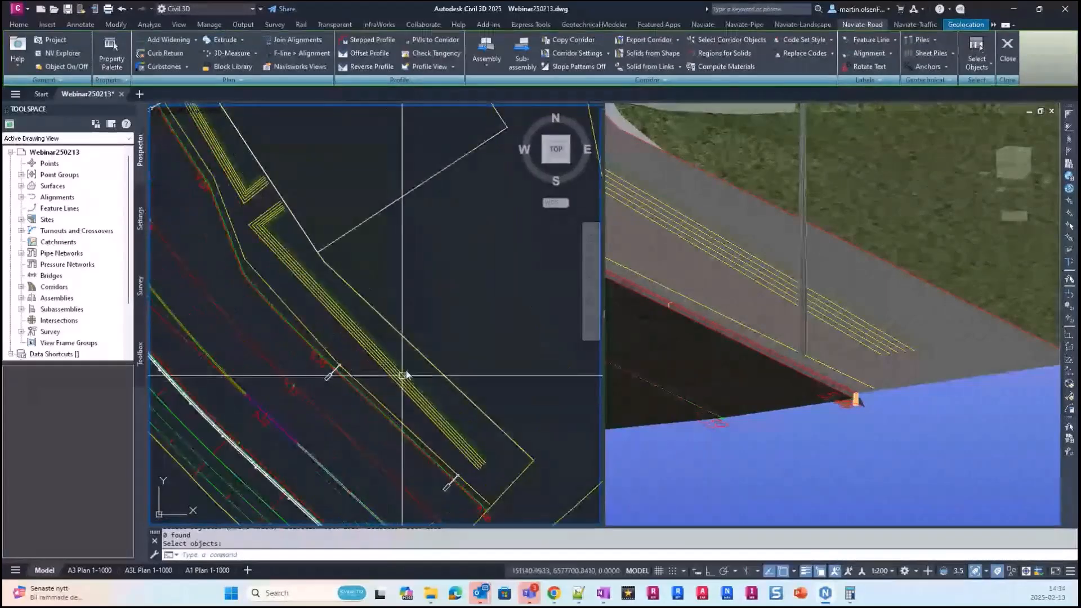
{"action": "left_click", "coordinate": [413, 360]}
{"action": "left_click", "coordinate": [378, 406]}
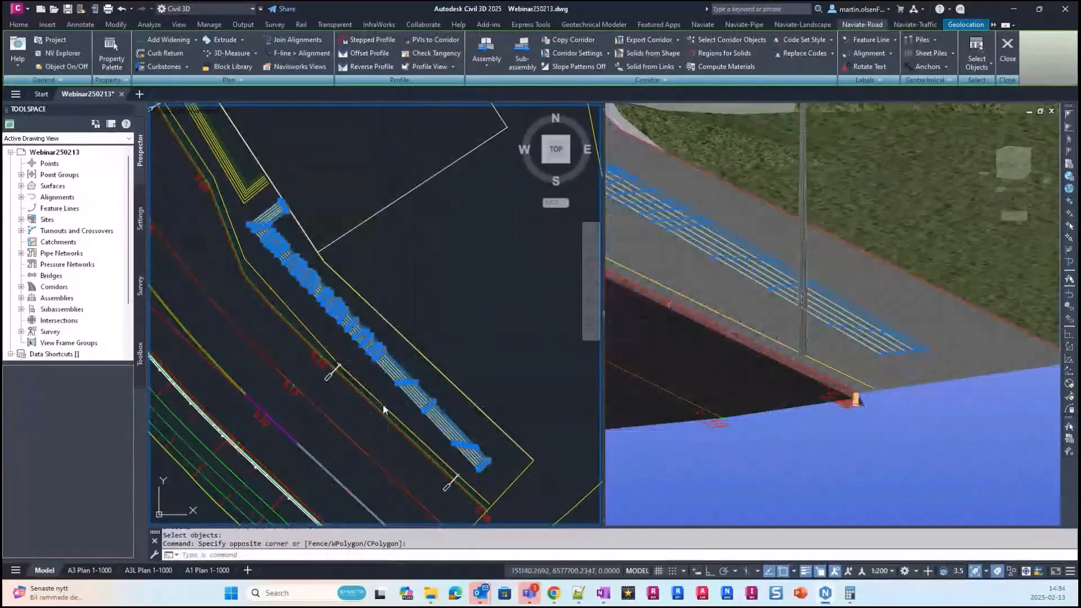
{"action": "scroll", "coordinate": [401, 358], "scroll_direction": "down", "scroll_amount": 2}
{"action": "scroll", "coordinate": [421, 322], "scroll_direction": "down", "scroll_amount": 4}
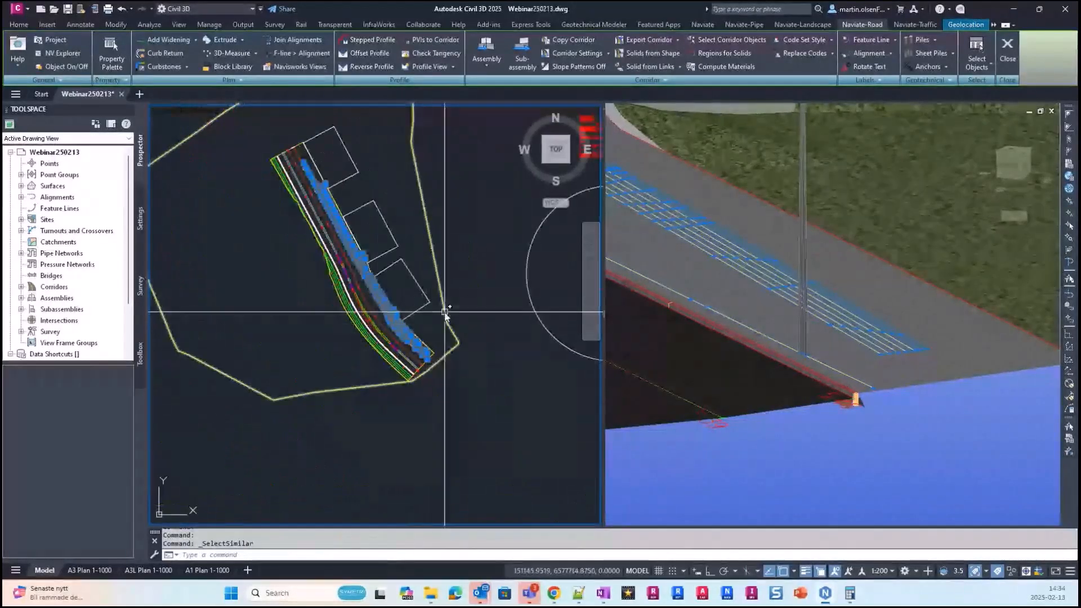
Move the selected pipe polylines down 0.5 with base point 0,0,0 and second point 0,0,-0.5
{"action": "key", "text": "Return"}
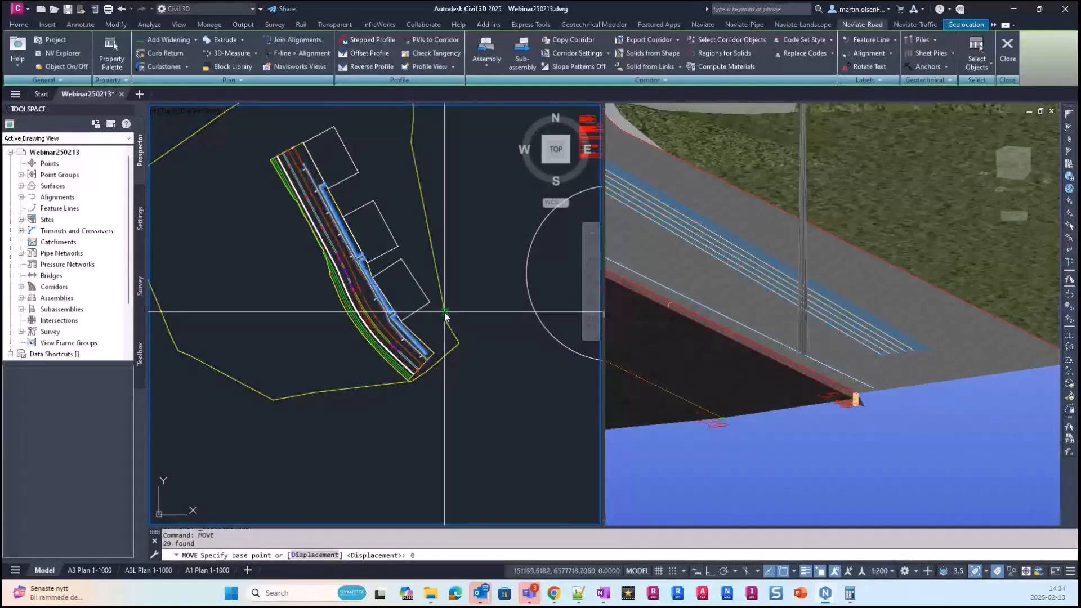
{"action": "type", "text": "0,0,0"}
{"action": "key", "text": "Return"}
{"action": "type", "text": "0"}
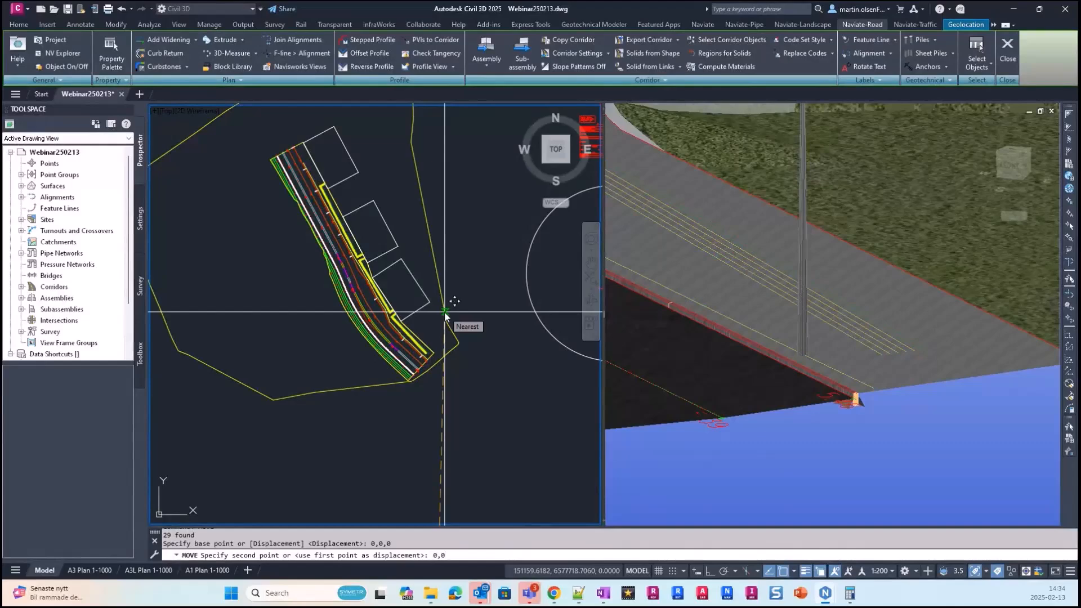
{"action": "type", "text": ",0,0"}
{"action": "key", "text": "BackSpace"}
{"action": "type", "text": "-"}
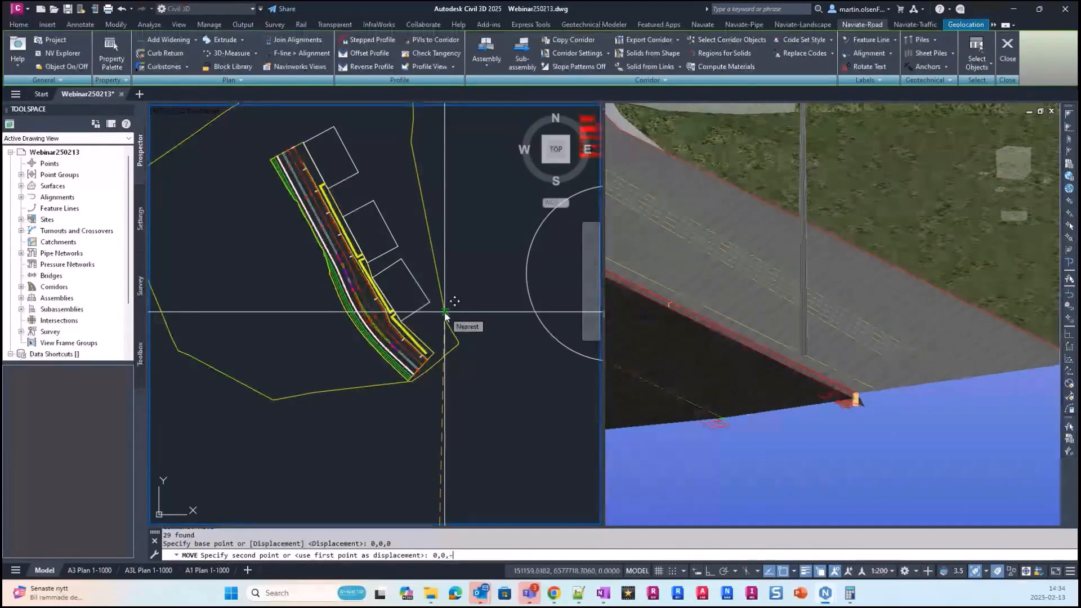
{"action": "type", "text": "0.5"}
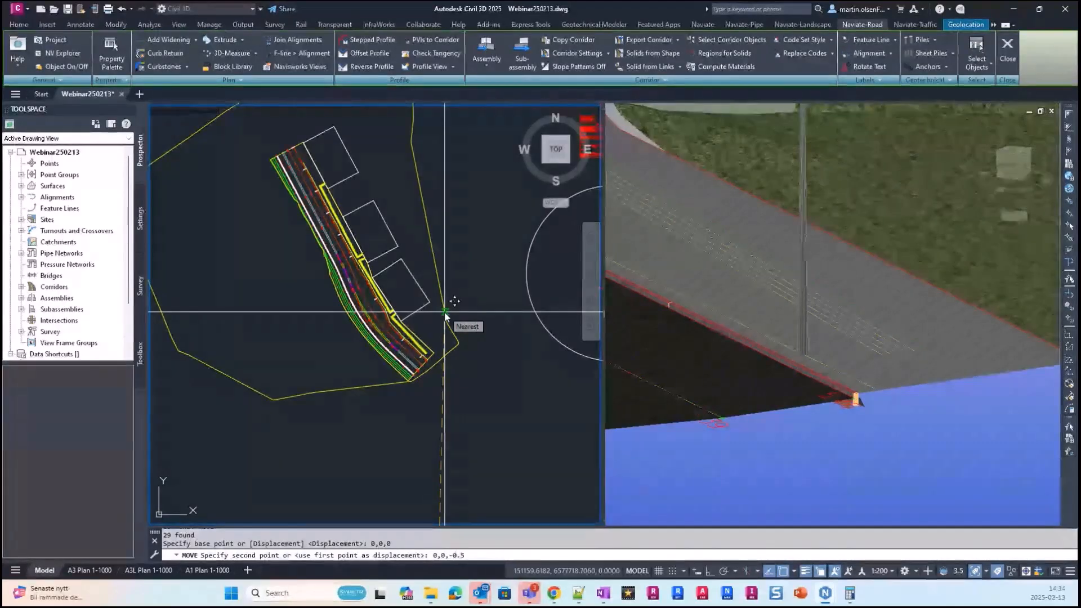
{"action": "key", "text": "Return"}
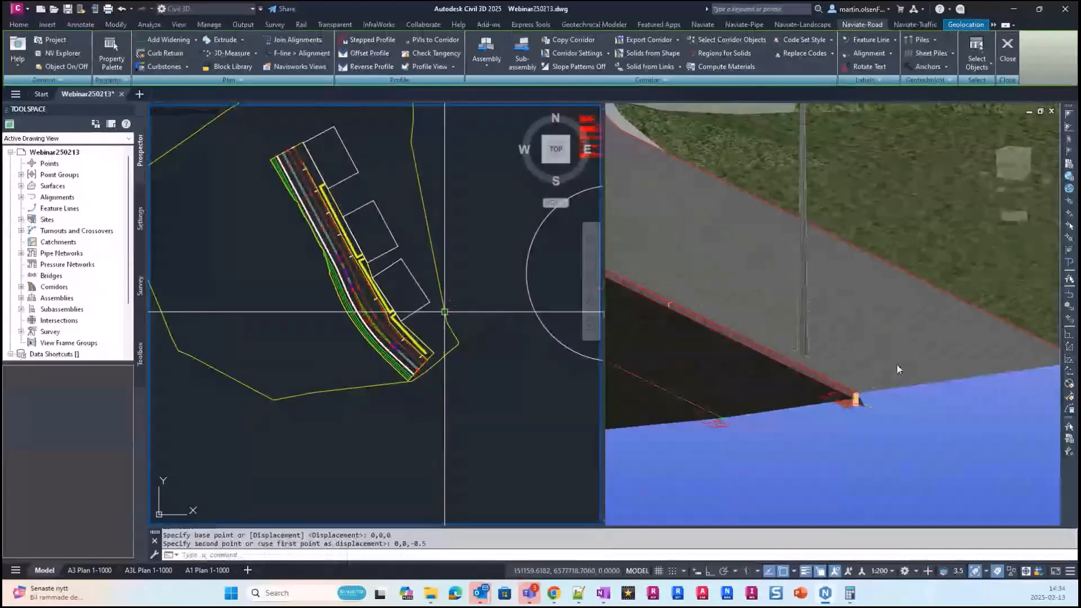
Examine the lowered pipe polylines in relation to the road corridor in the 3D view
{"action": "left_click", "coordinate": [929, 390]}
{"action": "middle_click_drag", "start_coordinate": [924, 394], "coordinate": [1054, 470], "text": "shift"}
{"action": "left_click", "coordinate": [444, 293]}
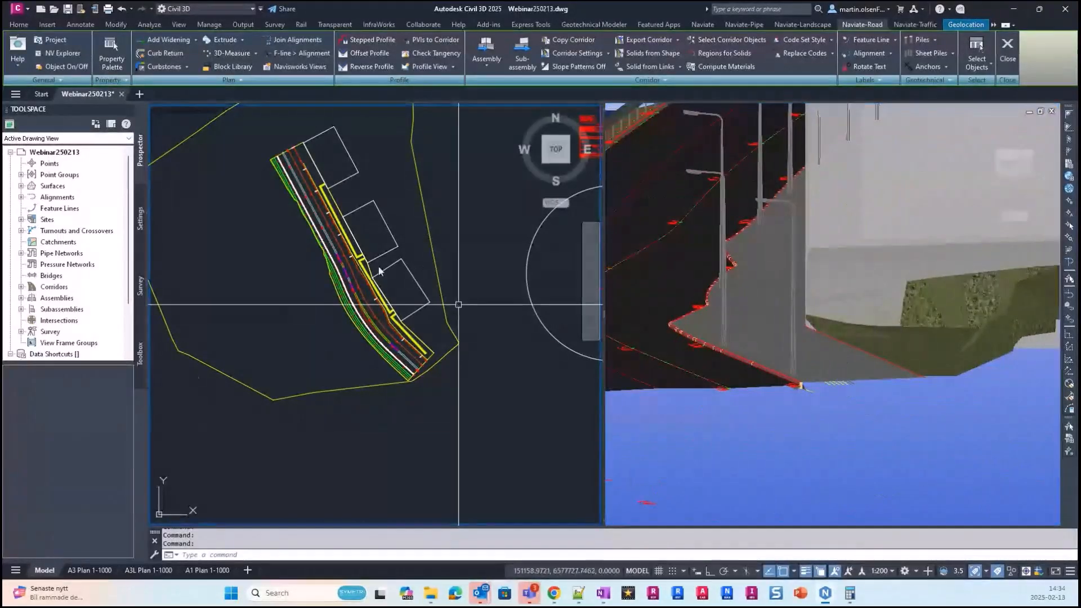
{"action": "left_click", "coordinate": [890, 498]}
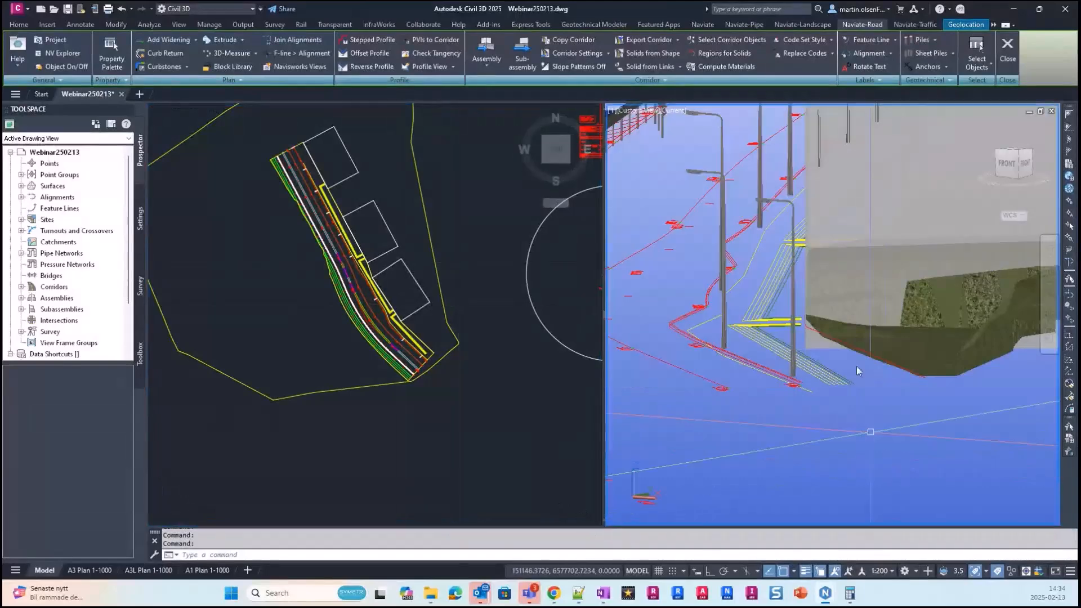
{"action": "middle_click_drag", "start_coordinate": [836, 385], "coordinate": [805, 416], "text": "shift"}
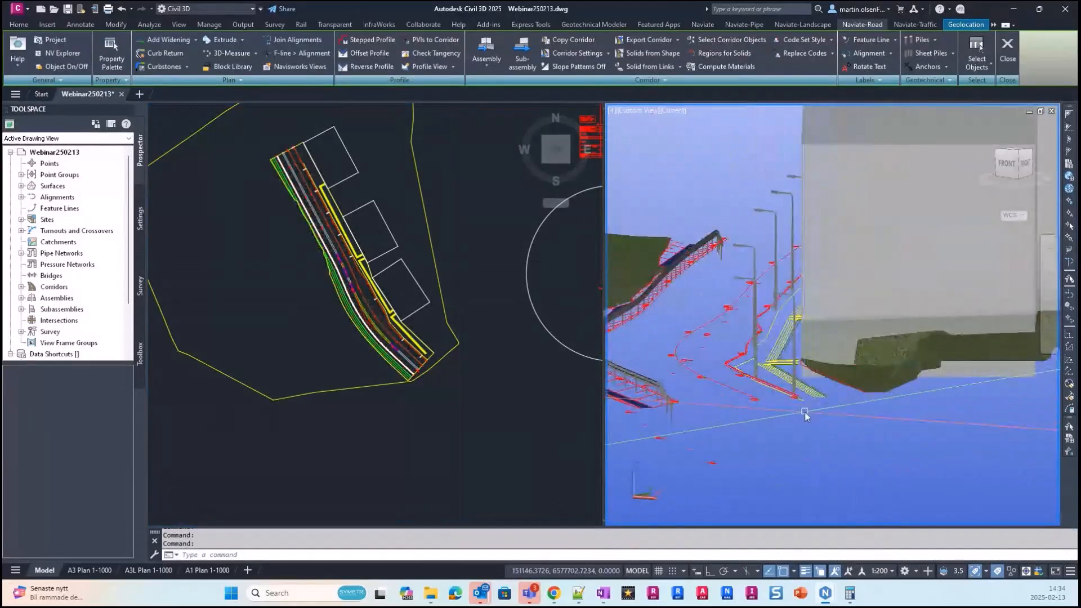
{"action": "left_click", "coordinate": [362, 236]}
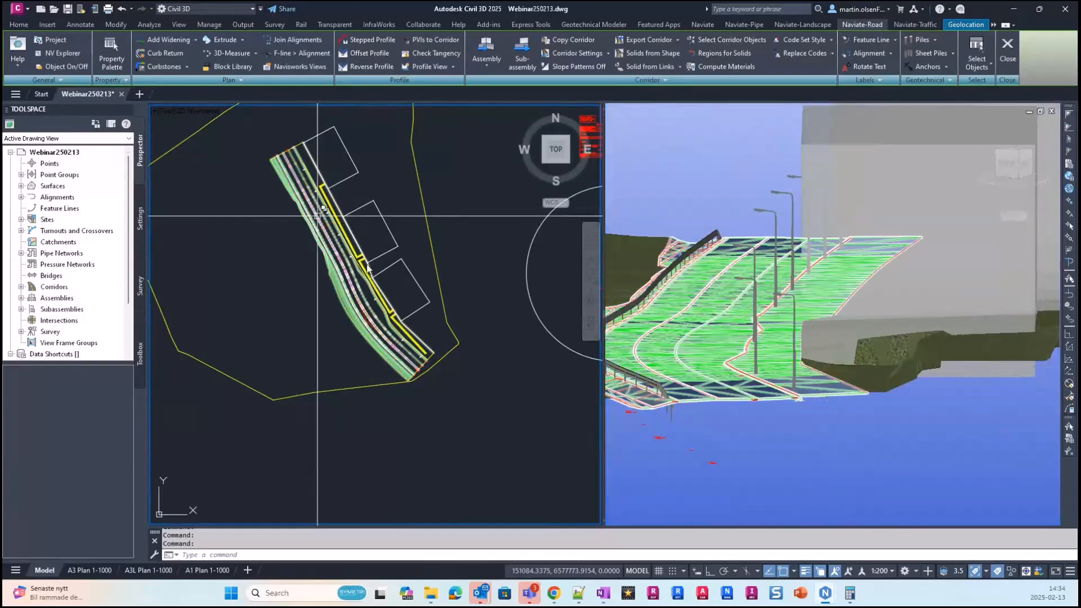
{"action": "key", "text": "Escape"}
{"action": "left_click", "coordinate": [579, 596]}
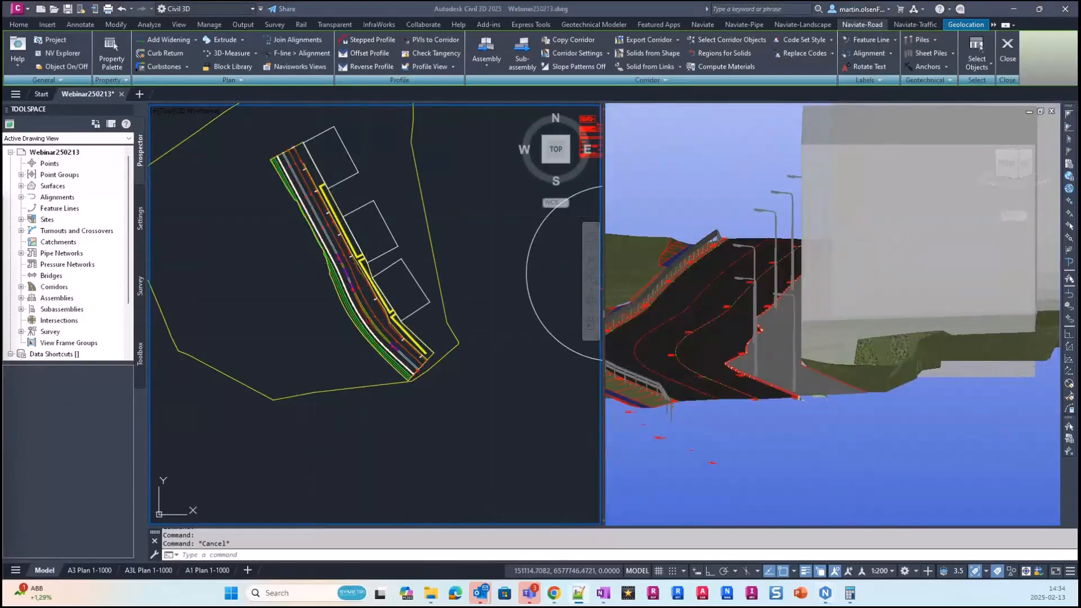
{"action": "left_click", "coordinate": [855, 428]}
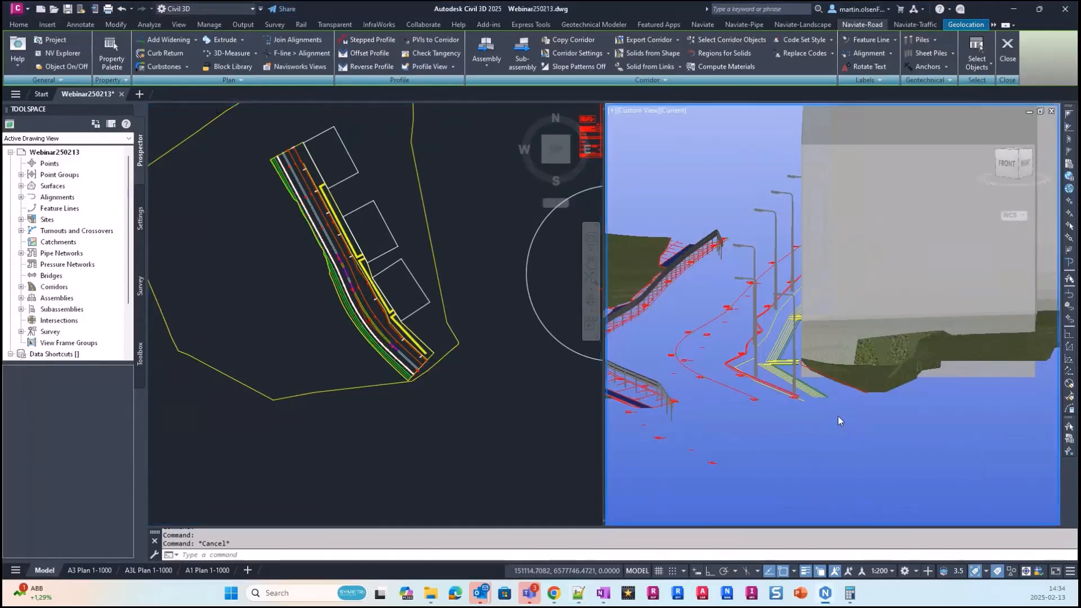
{"action": "middle_click_drag", "start_coordinate": [808, 407], "coordinate": [836, 402], "text": "shift"}
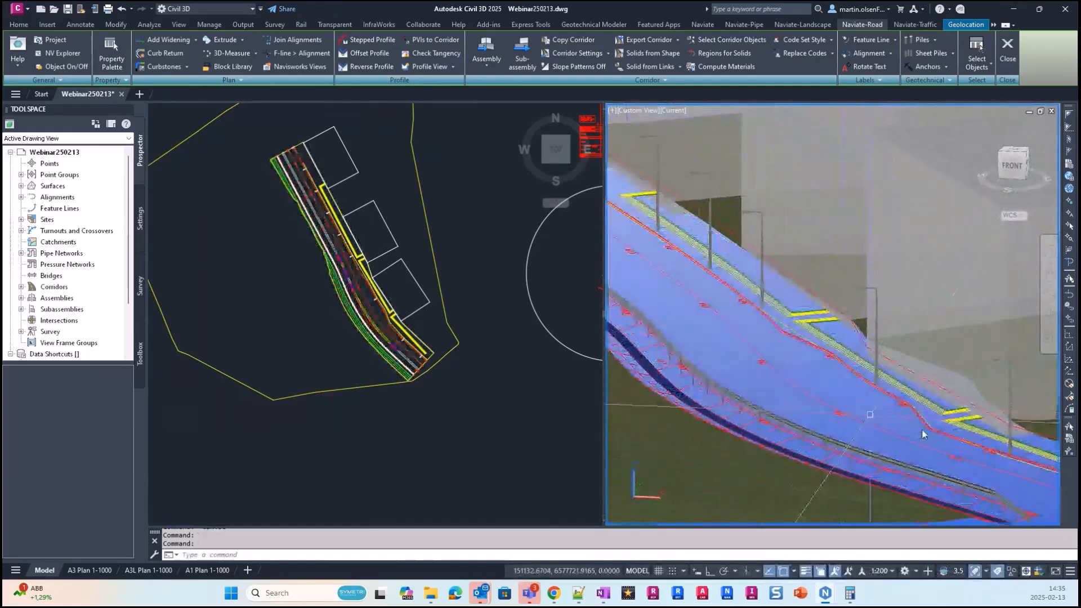
{"action": "left_click", "coordinate": [816, 325]}
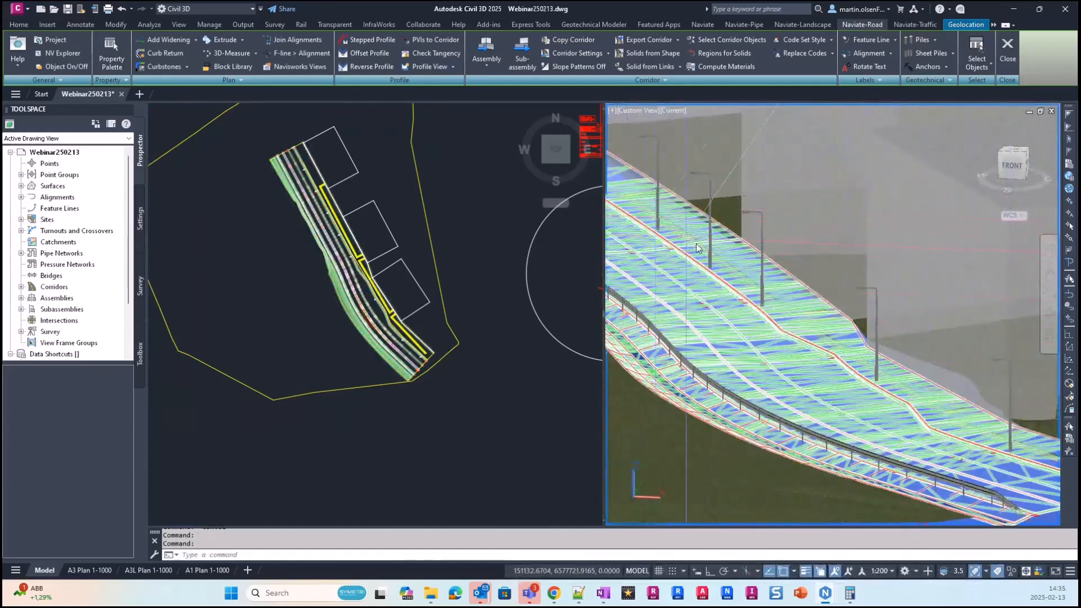
{"action": "scroll", "coordinate": [811, 337], "scroll_direction": "up", "scroll_amount": 2}
Examine the pipe polyline route between the road and the building outlines in the plan view
{"action": "left_click", "coordinate": [435, 322]}
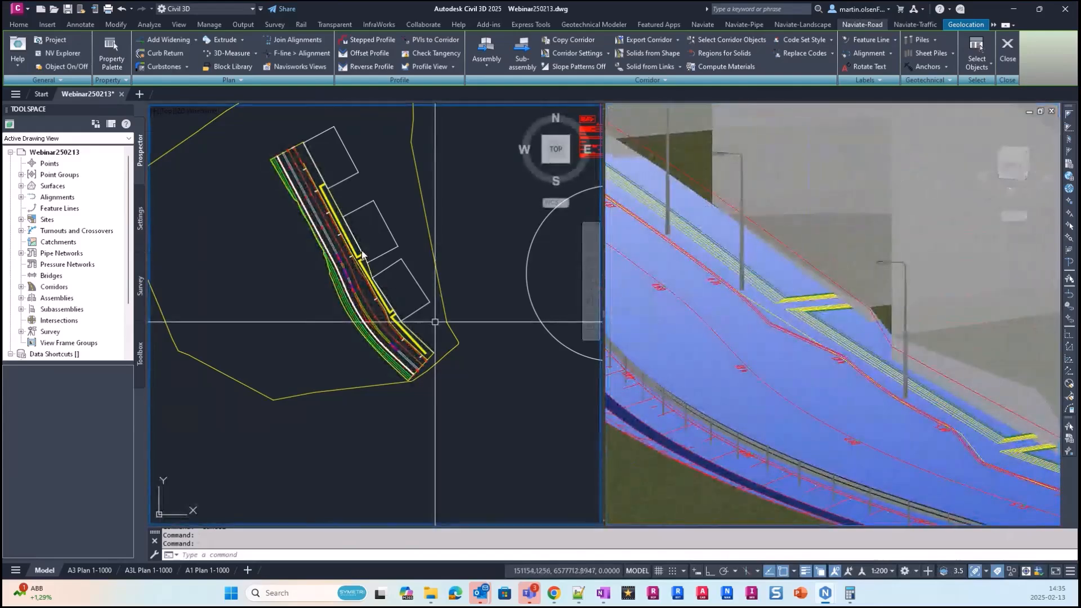
{"action": "scroll", "coordinate": [360, 268], "scroll_direction": "up", "scroll_amount": 6}
{"action": "scroll", "coordinate": [282, 326], "scroll_direction": "down", "scroll_amount": 3}
{"action": "scroll", "coordinate": [281, 325], "scroll_direction": "down", "scroll_amount": 3}
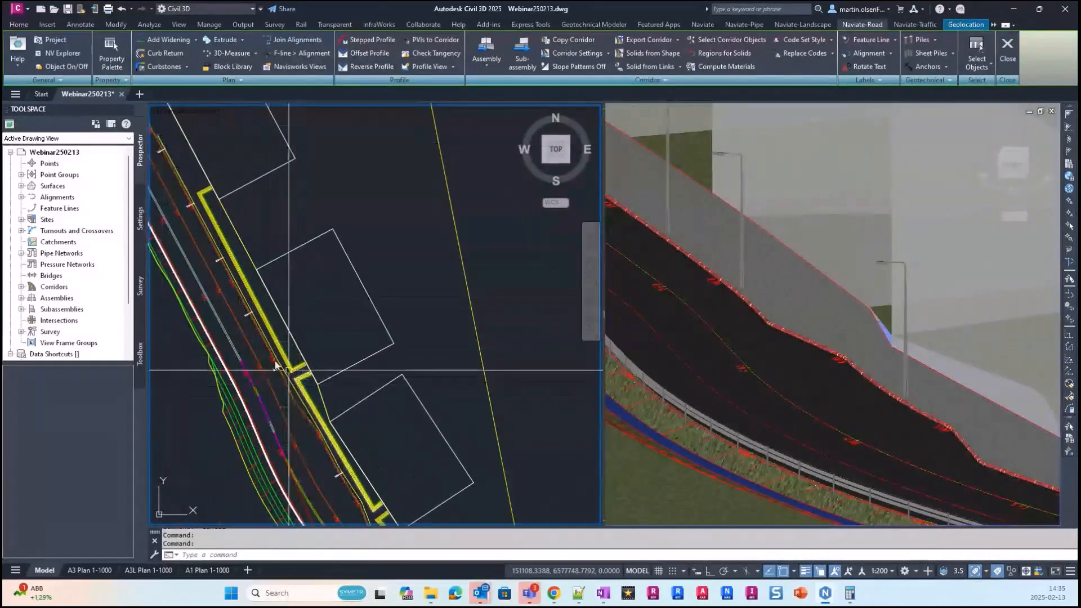
{"action": "scroll", "coordinate": [288, 370], "scroll_direction": "up", "scroll_amount": 3}
{"action": "middle_click_drag", "start_coordinate": [405, 451], "coordinate": [359, 423]}
{"action": "scroll", "coordinate": [359, 421], "scroll_direction": "down", "scroll_amount": 2}
Examine the road corridor and the buildings beside it from other angles in the 3D view
{"action": "left_click", "coordinate": [938, 427]}
{"action": "middle_click_drag", "start_coordinate": [985, 458], "coordinate": [943, 465], "text": "shift"}
{"action": "left_click", "coordinate": [836, 424]}
{"action": "scroll", "coordinate": [795, 357], "scroll_direction": "down", "scroll_amount": 2}
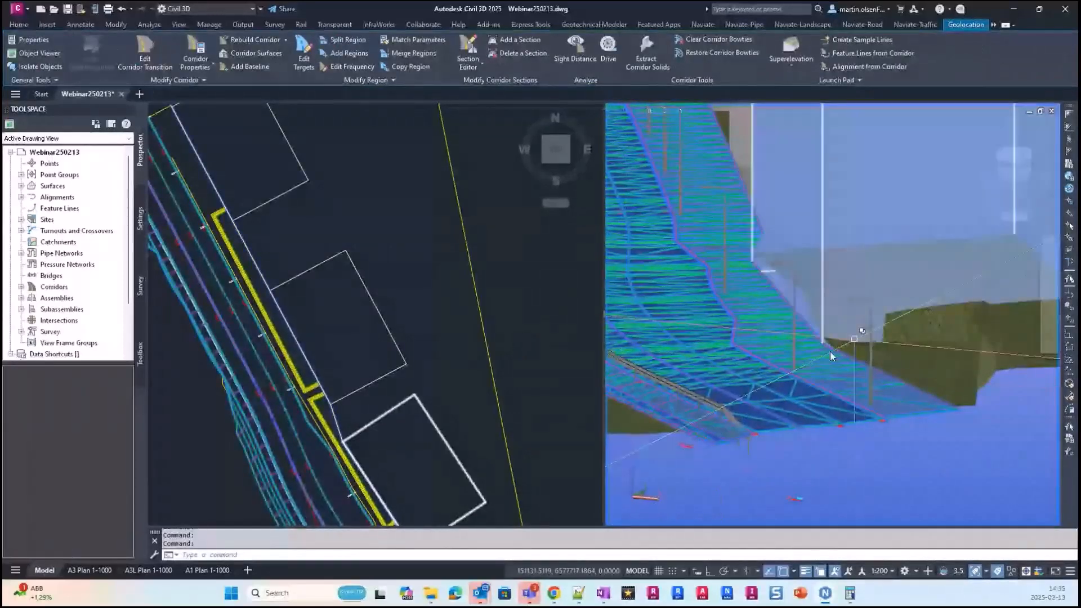
{"action": "middle_click_drag", "start_coordinate": [830, 351], "coordinate": [839, 315], "text": "shift"}
{"action": "key", "text": "Escape"}
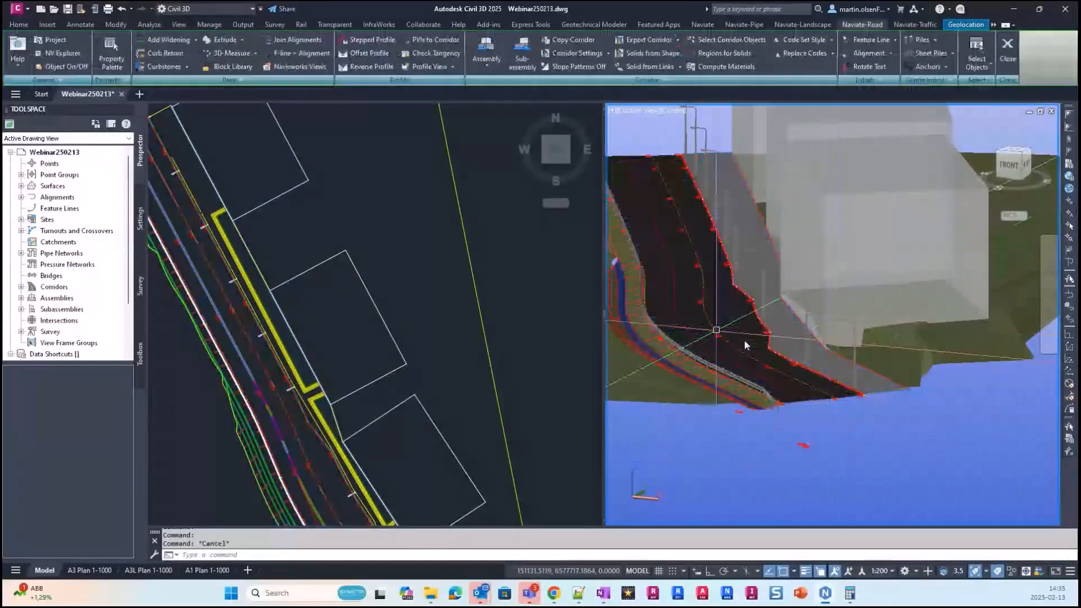
{"action": "left_click", "coordinate": [766, 309]}
{"action": "left_click", "coordinate": [766, 309]}
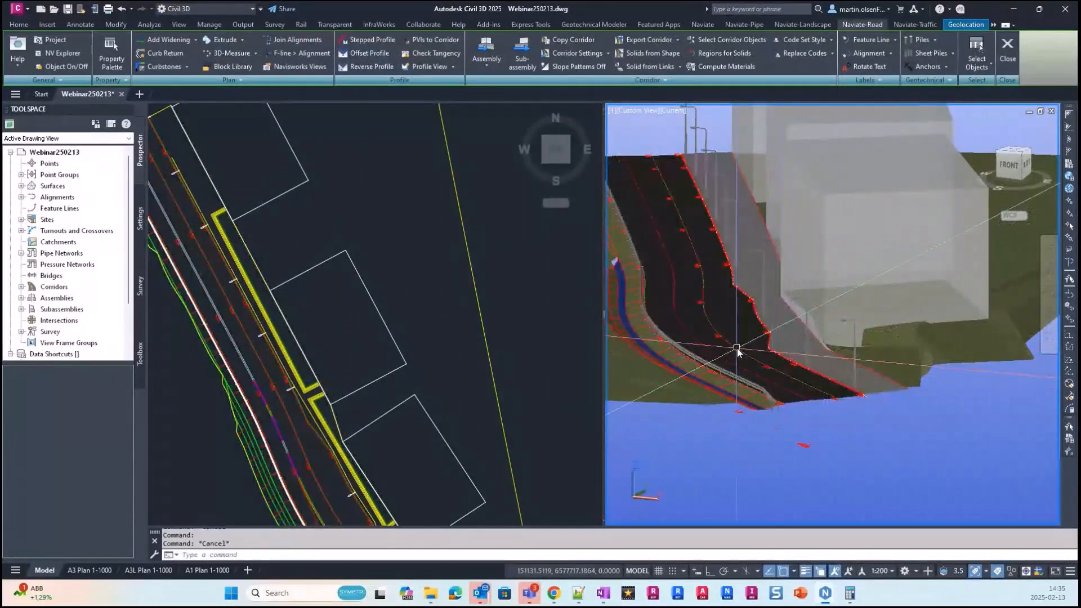
{"action": "key", "text": "Escape"}
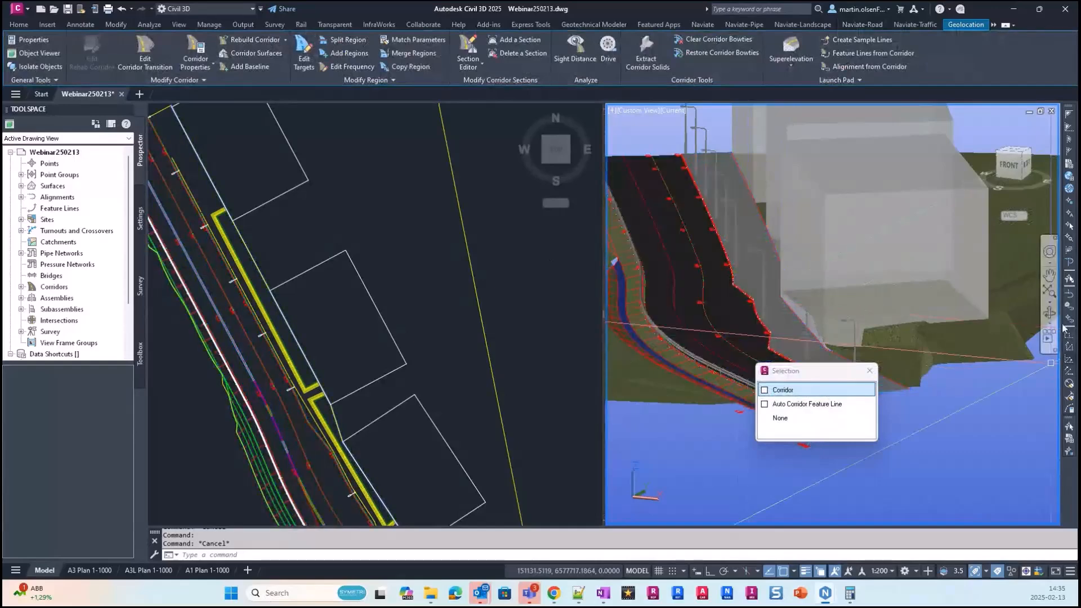
Turn off the display of the Road corridor with Naviate's Objects On/Off to expose the pipe polylines in 3D
{"action": "left_click", "coordinate": [704, 25]}
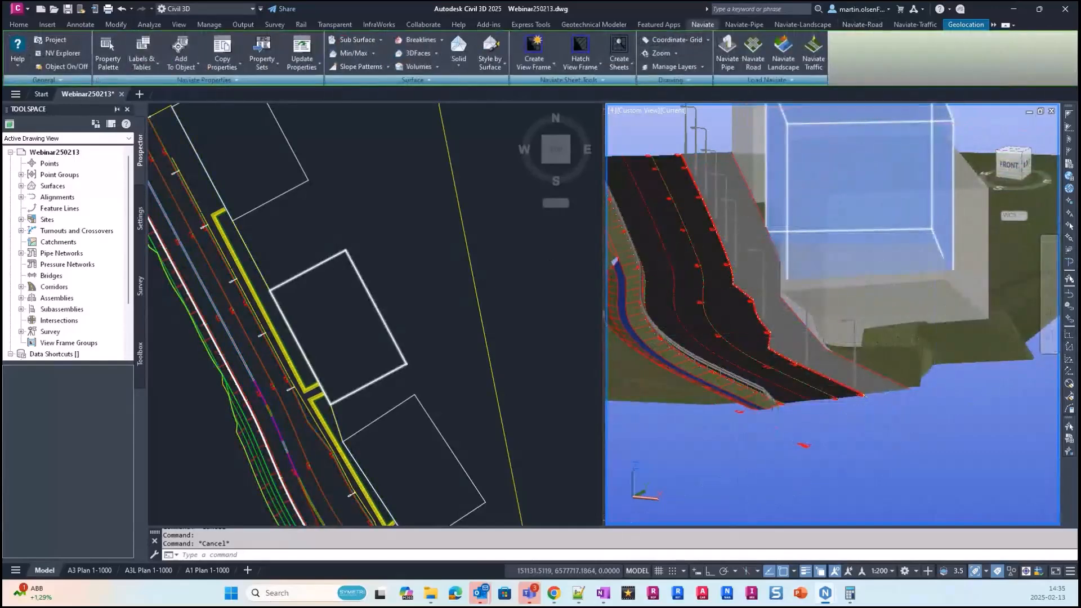
{"action": "left_click", "coordinate": [56, 68]}
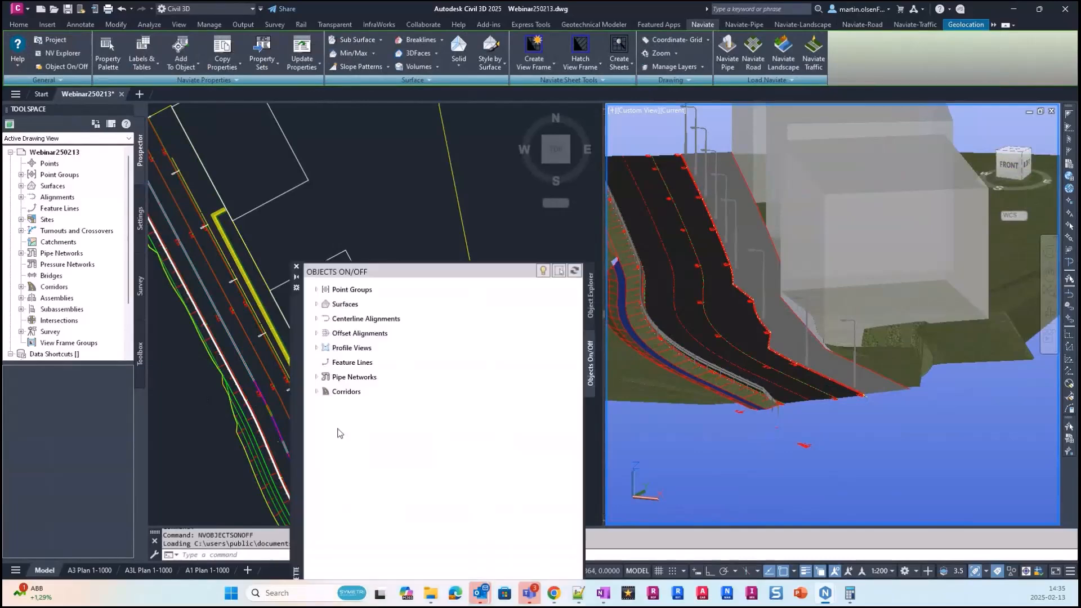
{"action": "left_click", "coordinate": [287, 226]}
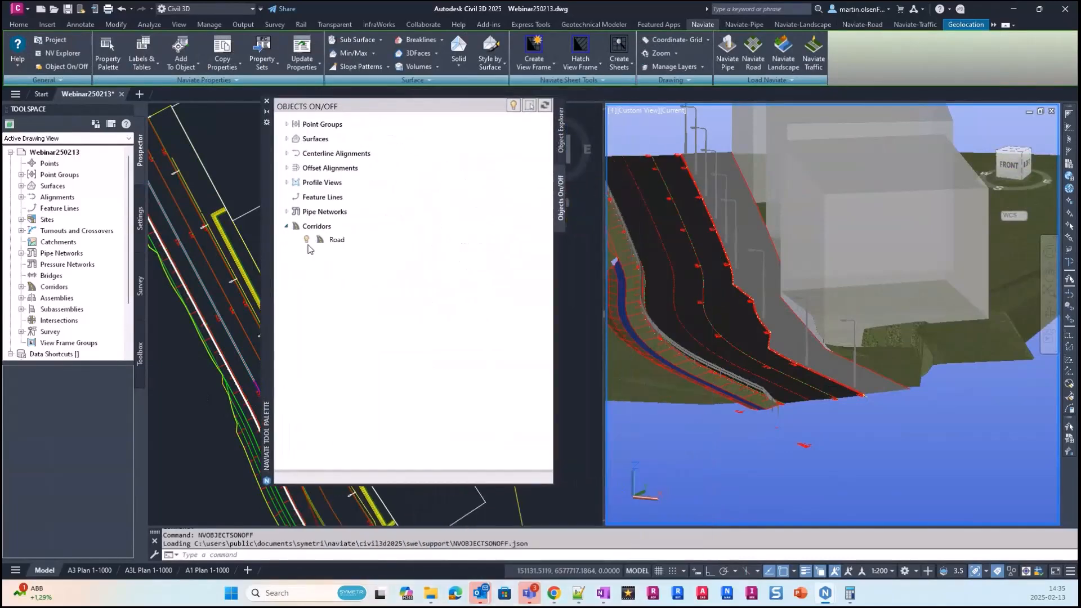
{"action": "left_click", "coordinate": [306, 240]}
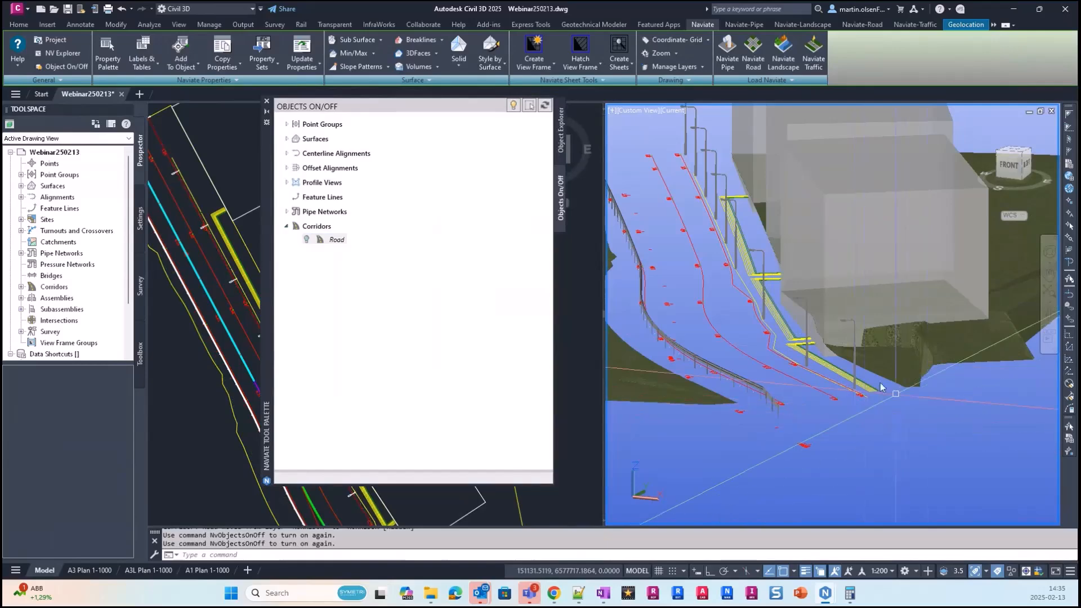
{"action": "scroll", "coordinate": [797, 330], "scroll_direction": "up", "scroll_amount": 2}
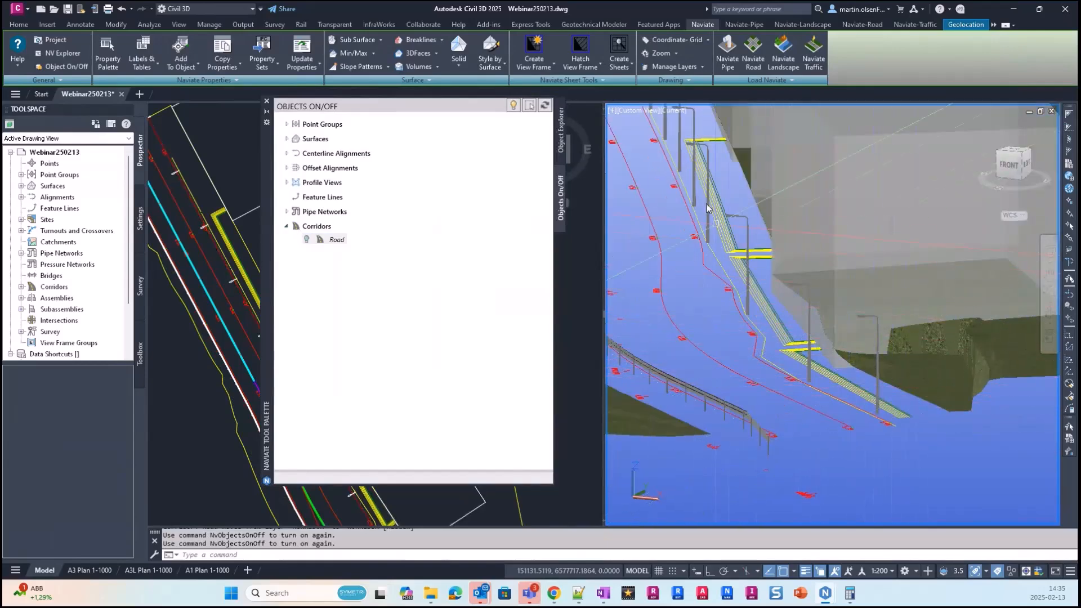
{"action": "scroll", "coordinate": [805, 339], "scroll_direction": "up", "scroll_amount": 2}
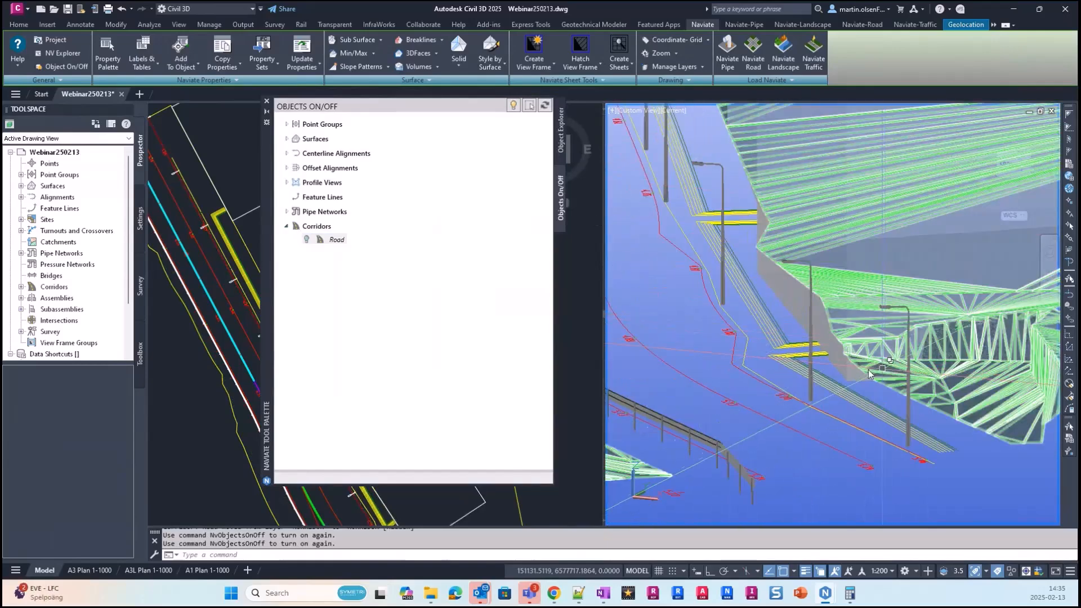
{"action": "left_click", "coordinate": [267, 102]}
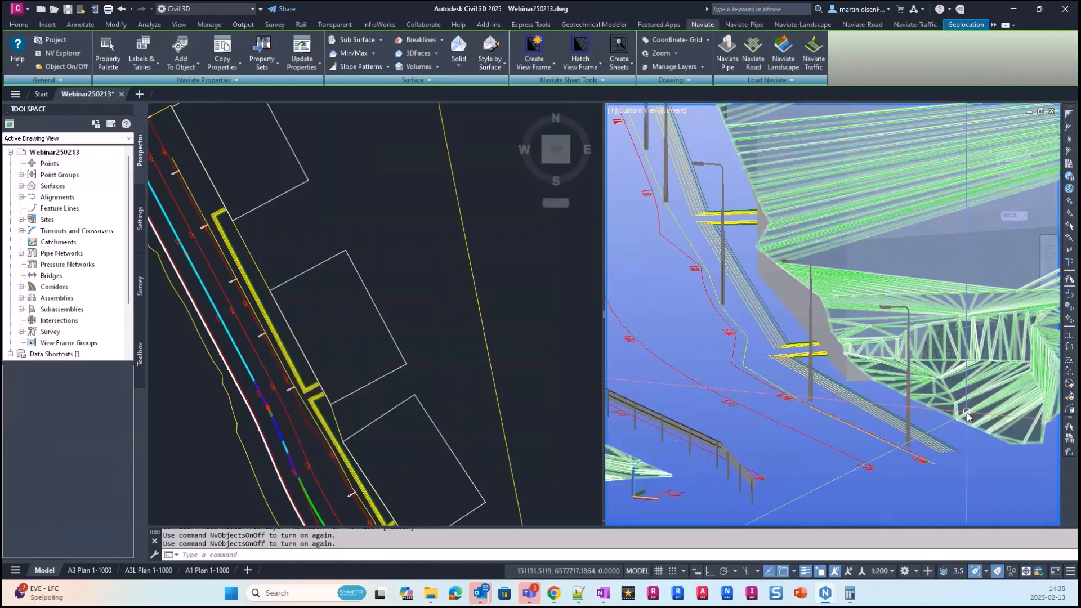
{"action": "scroll", "coordinate": [819, 442], "scroll_direction": "down", "scroll_amount": 3}
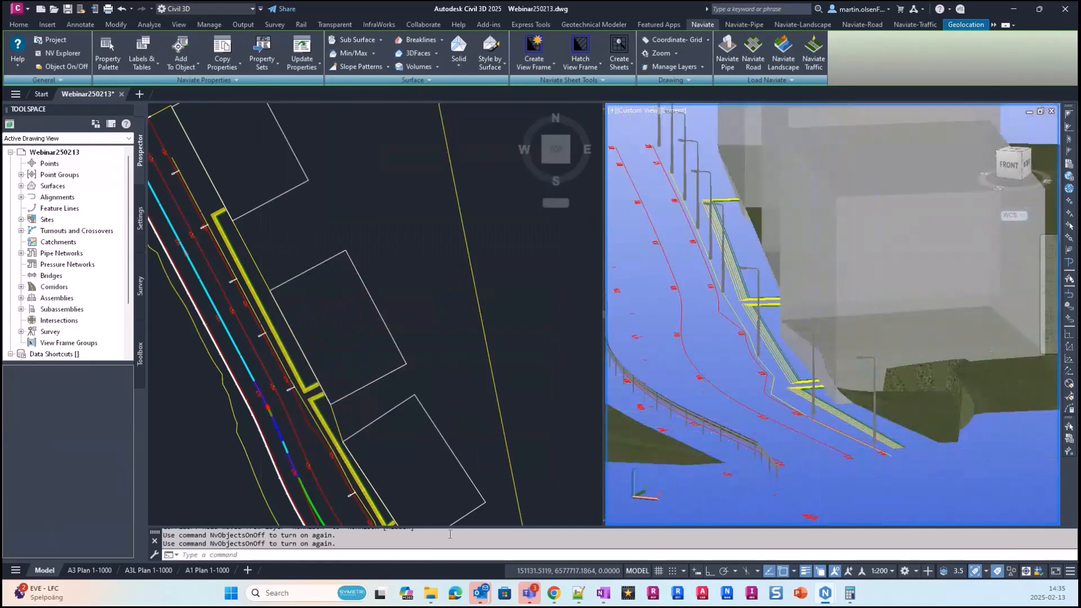
Open the NVExtrudeScript.txt parameter file from the Naviate support files folder
{"action": "left_click_drag", "start_coordinate": [0, 217], "coordinate": [0, 230]}
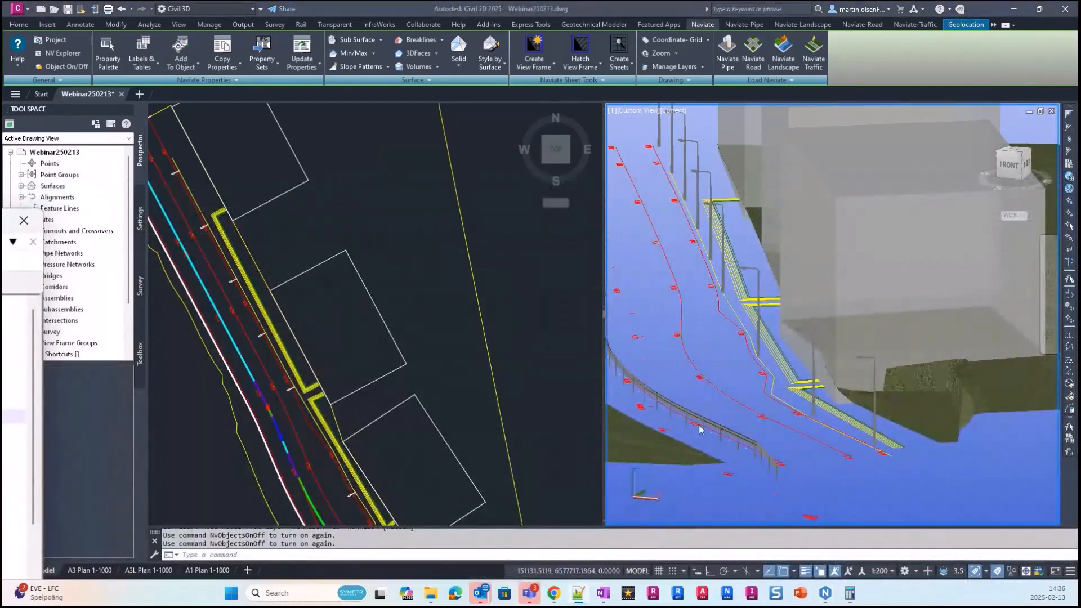
{"action": "left_click", "coordinate": [777, 385]}
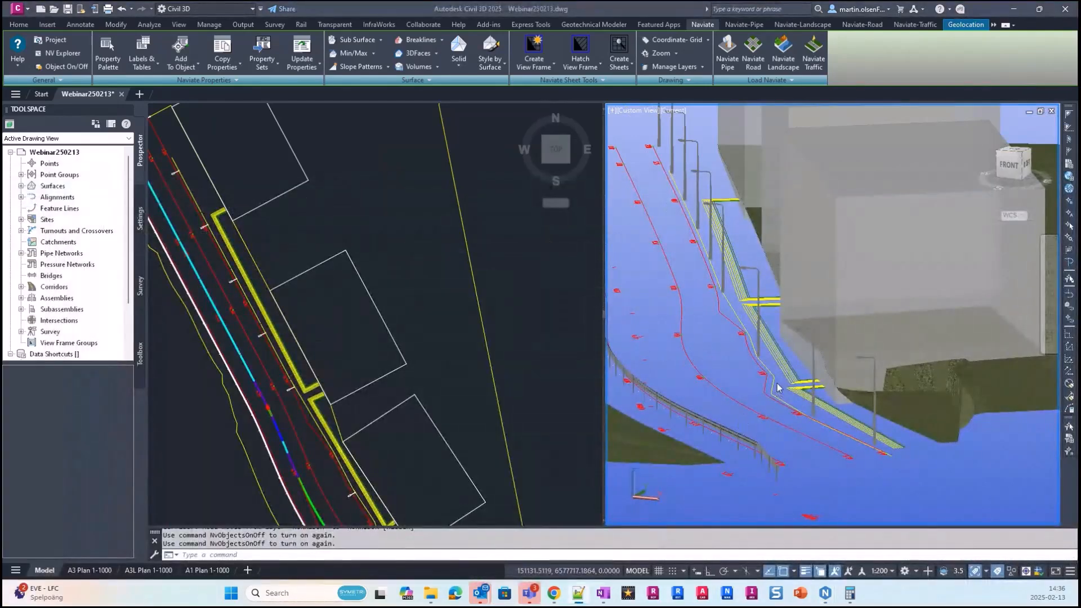
{"action": "left_click", "coordinate": [12, 69]}
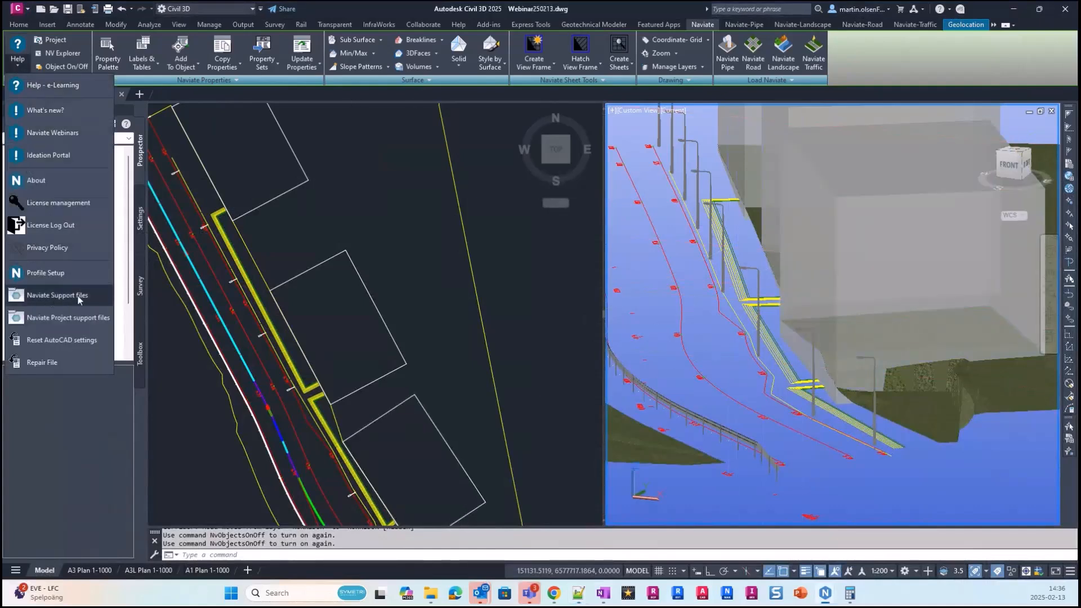
{"action": "left_click", "coordinate": [47, 295]}
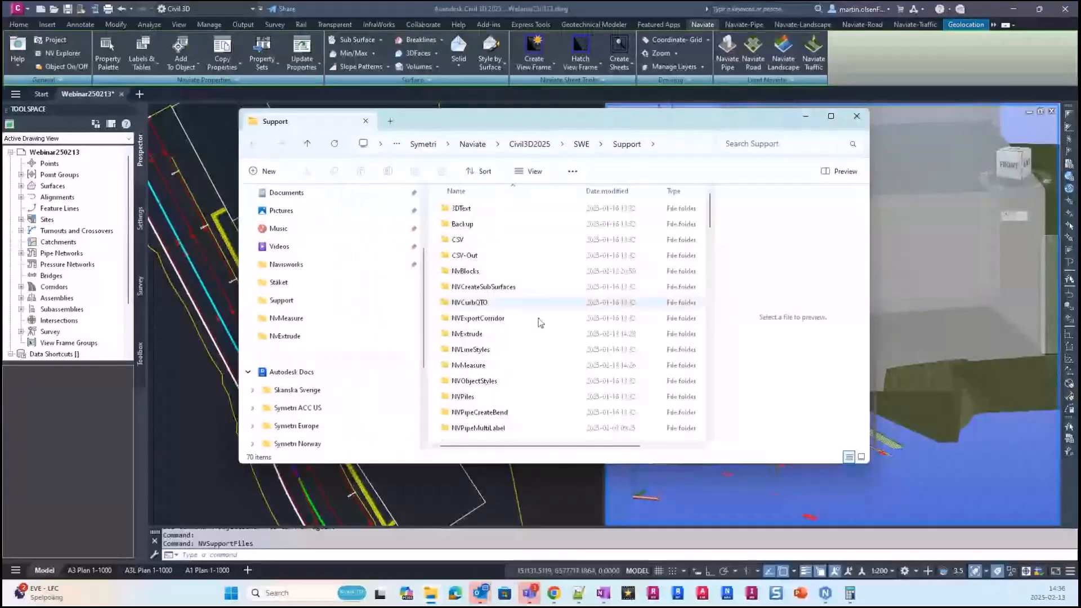
{"action": "scroll", "coordinate": [540, 322], "scroll_direction": "down", "scroll_amount": 10}
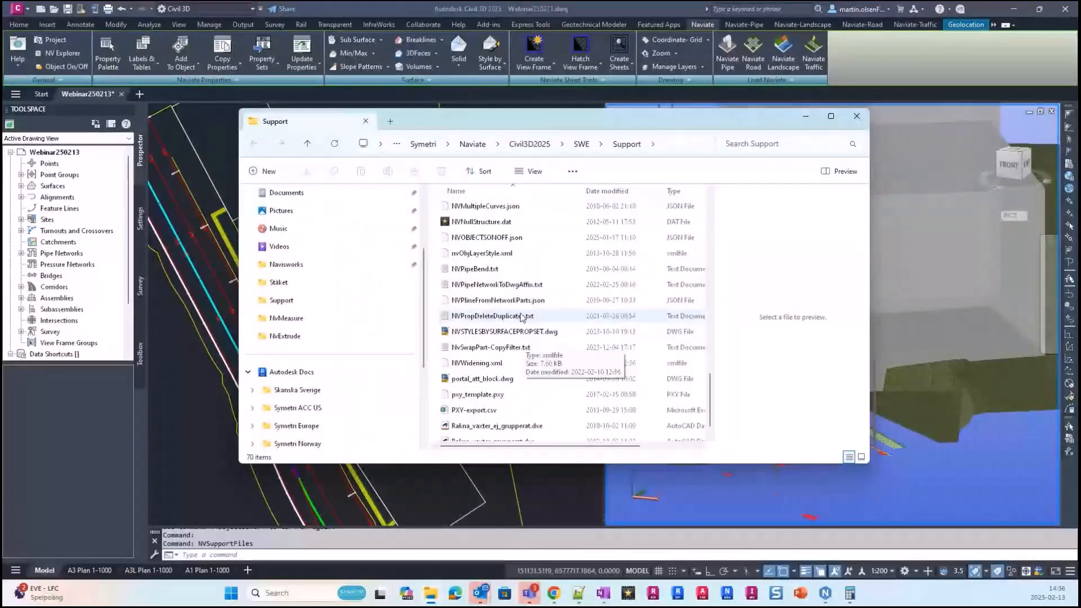
{"action": "scroll", "coordinate": [518, 304], "scroll_direction": "up", "scroll_amount": 3}
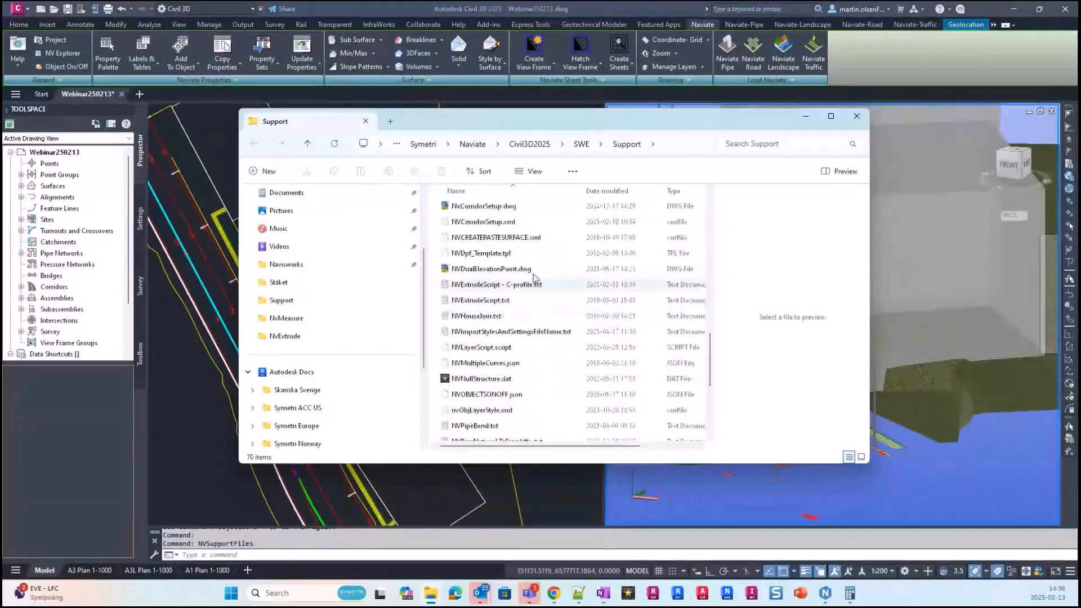
{"action": "left_click", "coordinate": [522, 336]}
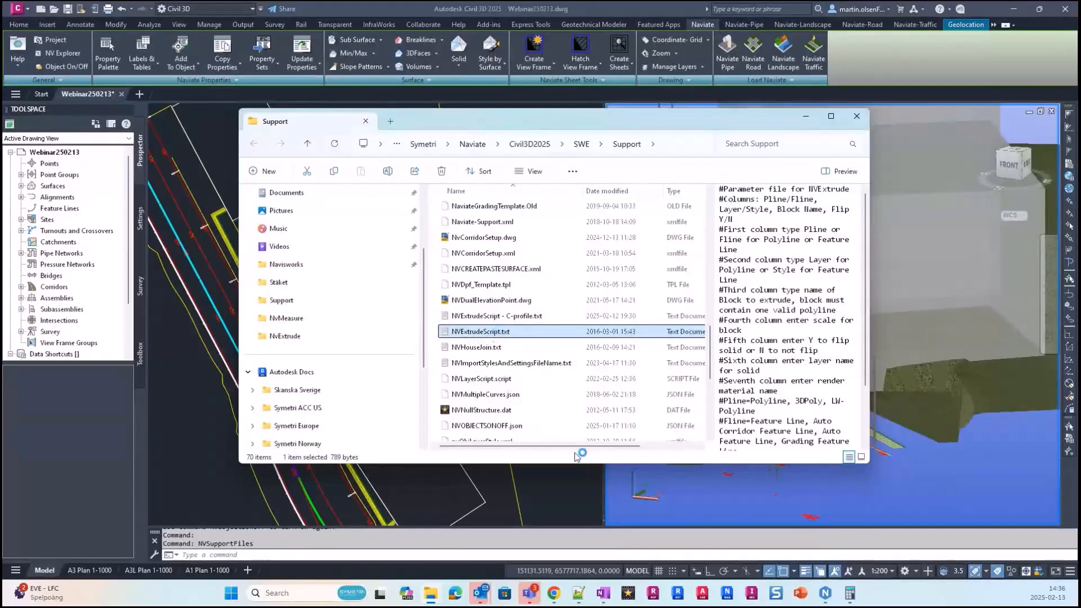
{"action": "left_click_drag", "start_coordinate": [441, 253], "coordinate": [577, 182]}
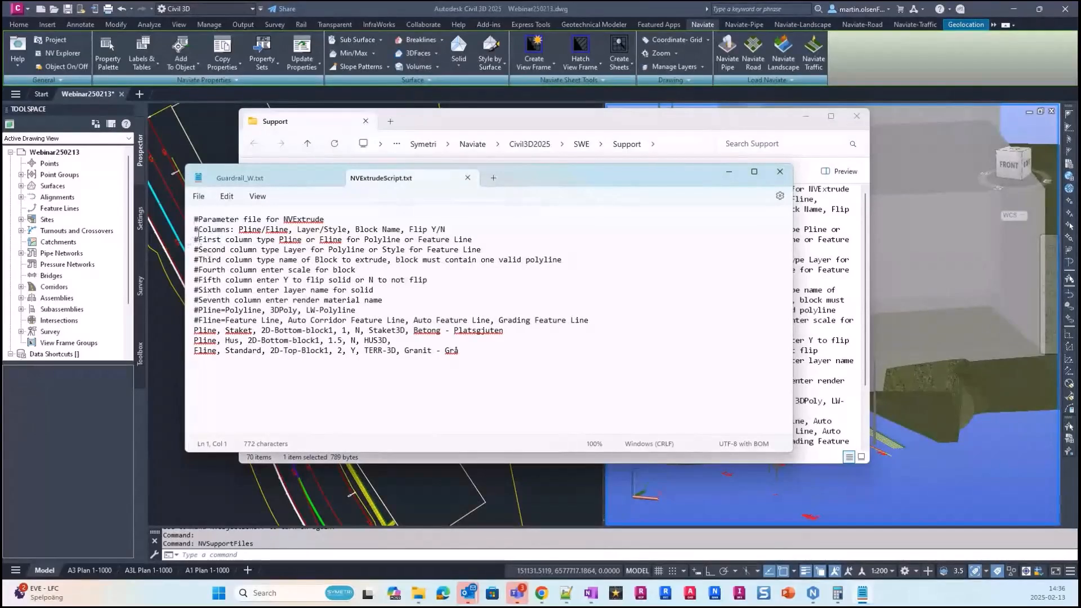
Review the column descriptions and the three sample extrusion rows in NVExtrudeScript.txt
{"action": "left_click", "coordinate": [532, 259]}
{"action": "left_click_drag", "start_coordinate": [470, 359], "coordinate": [198, 330]}
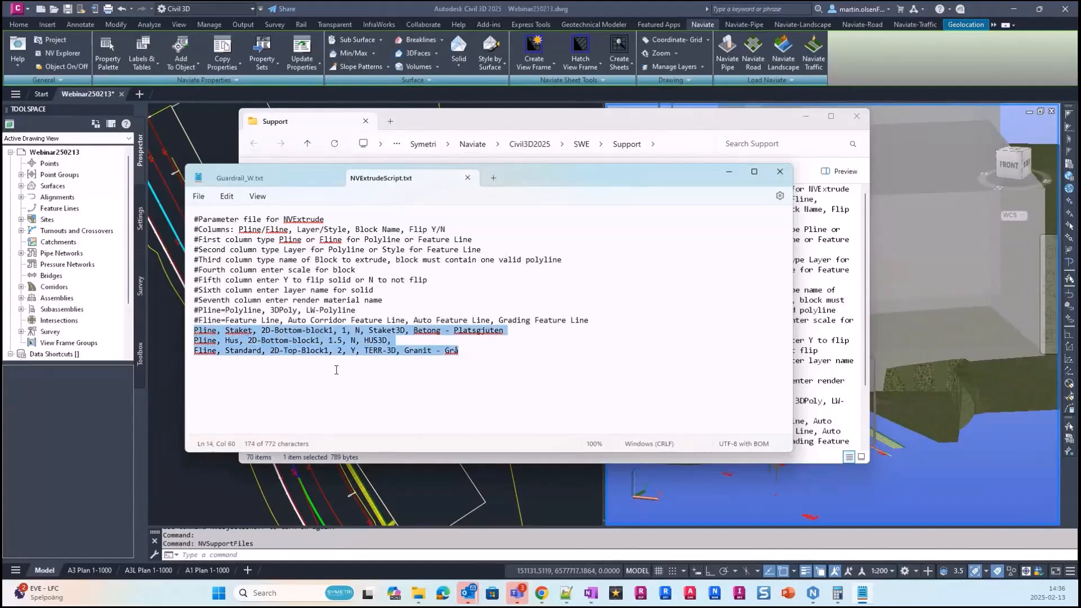
{"action": "left_click", "coordinate": [301, 270]}
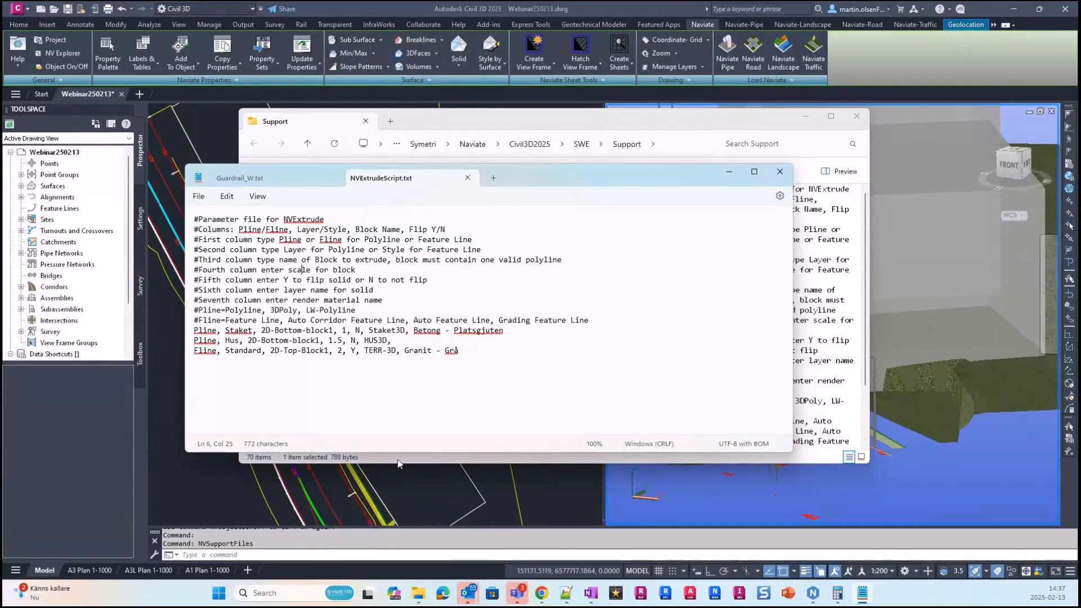
Select one of the yellow electric 3D polylines beside the buildings in the plan view and check its layer
{"action": "left_click", "coordinate": [401, 498]}
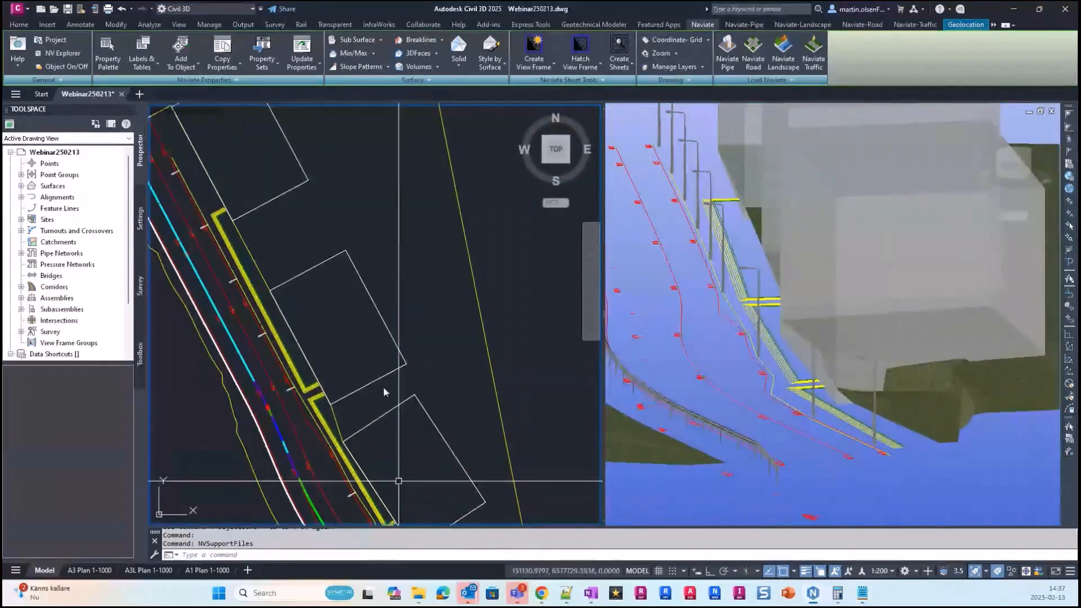
{"action": "scroll", "coordinate": [375, 433], "scroll_direction": "up", "scroll_amount": 3}
{"action": "left_click", "coordinate": [386, 449]}
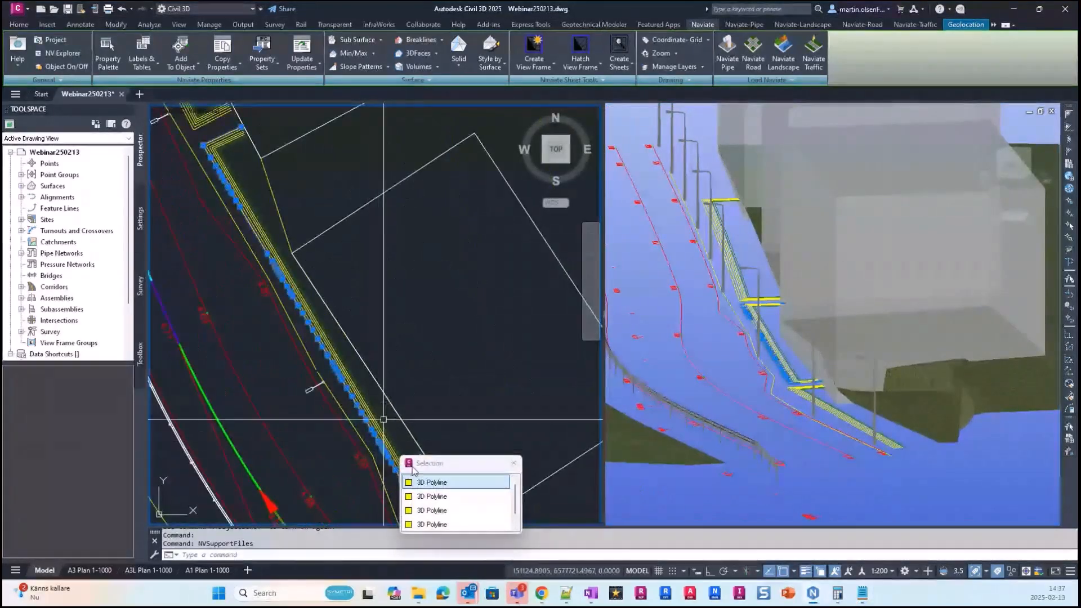
{"action": "left_click", "coordinate": [437, 483]}
{"action": "left_click", "coordinate": [18, 25]}
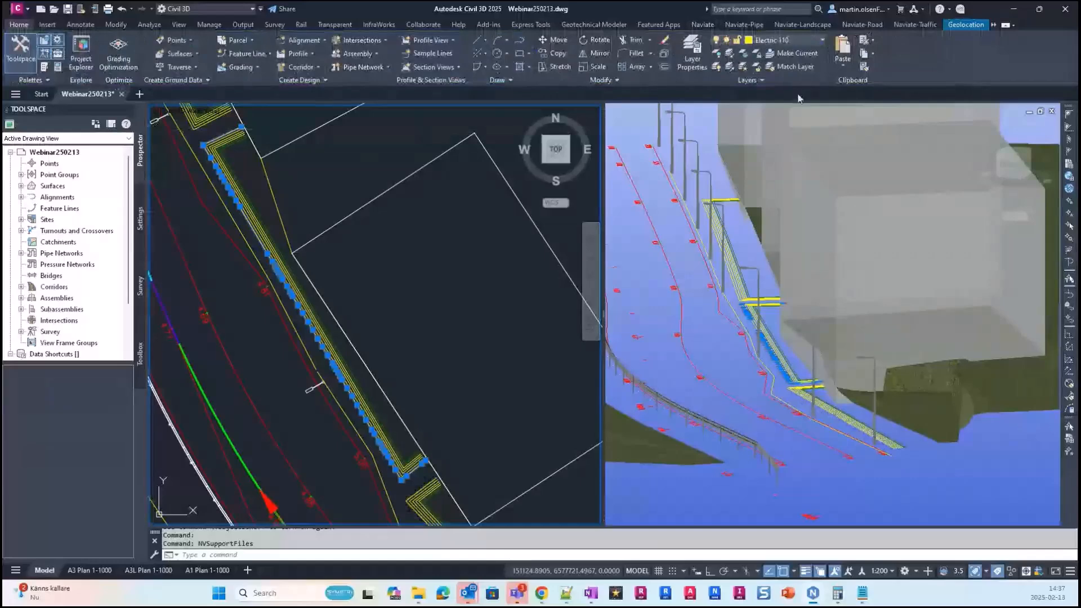
{"action": "scroll", "coordinate": [415, 355], "scroll_direction": "down", "scroll_amount": 2}
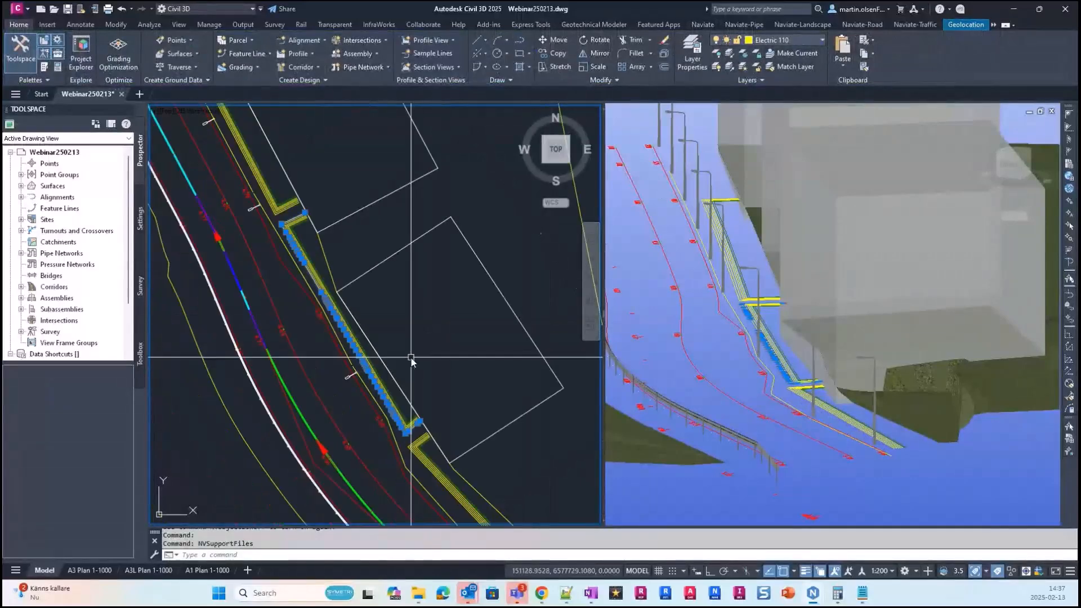
Switch from Civil 3D to the script files and show NVExtrudeScript - C-profile.txt maximized in Notepad++
{"action": "left_click", "coordinate": [1015, 16]}
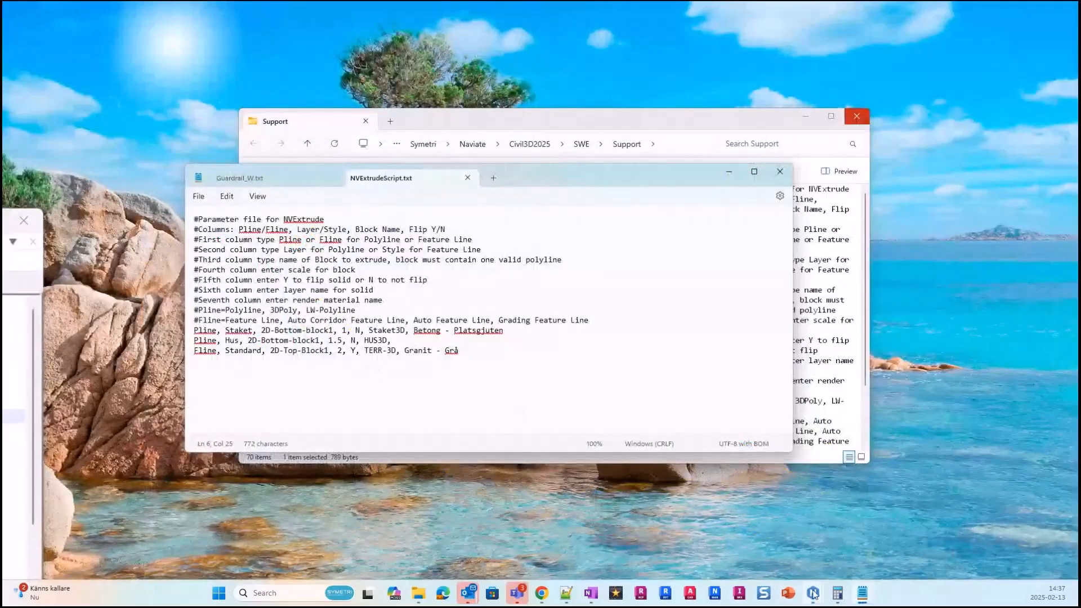
{"action": "left_click", "coordinate": [836, 593]}
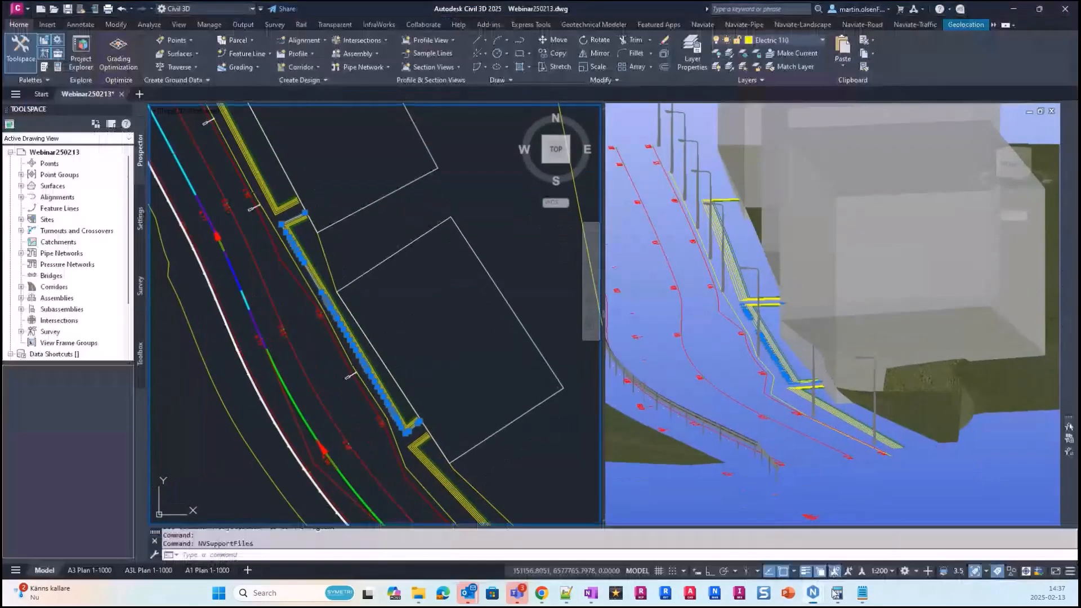
{"action": "left_click", "coordinate": [836, 593]}
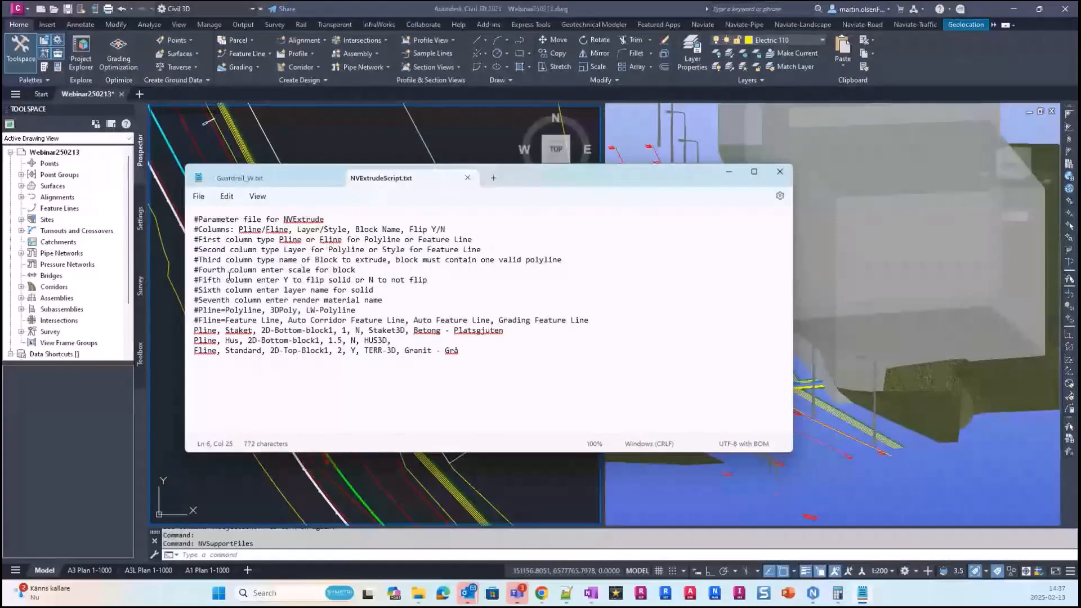
{"action": "left_click", "coordinate": [364, 250]}
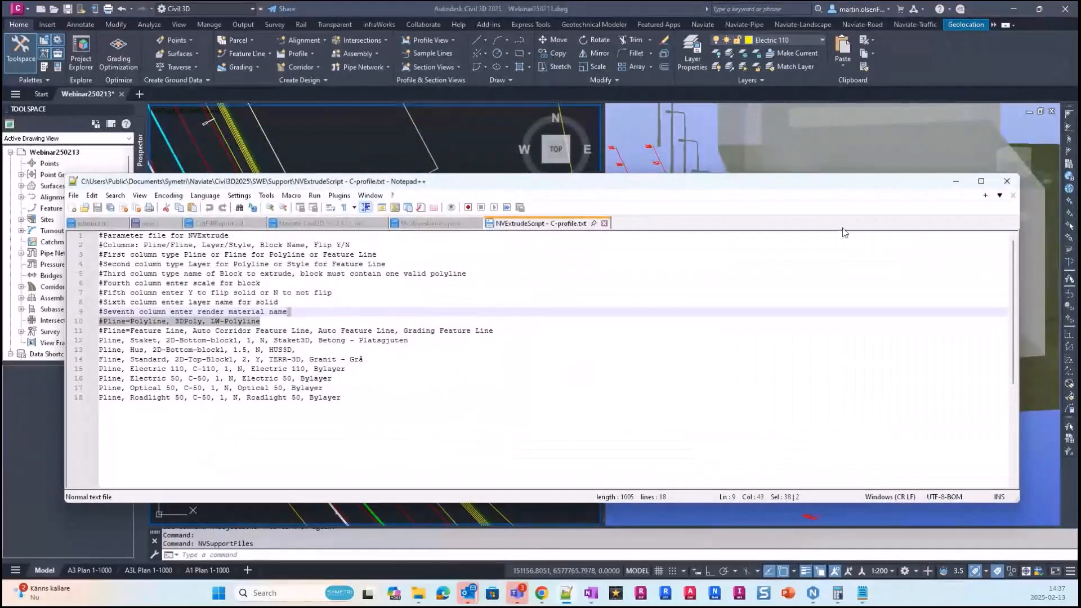
{"action": "left_click", "coordinate": [981, 181]}
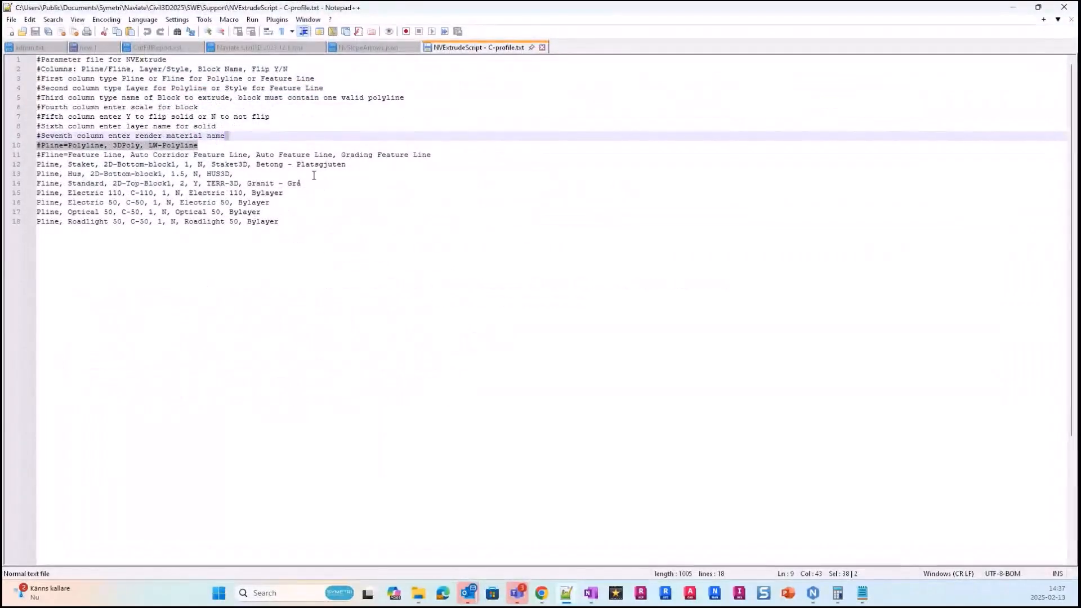
Review the default Staket, Hus and Standard rows in the C-profile script
{"action": "left_click_drag", "start_coordinate": [329, 213], "coordinate": [328, 207]}
{"action": "left_click", "coordinate": [301, 228]}
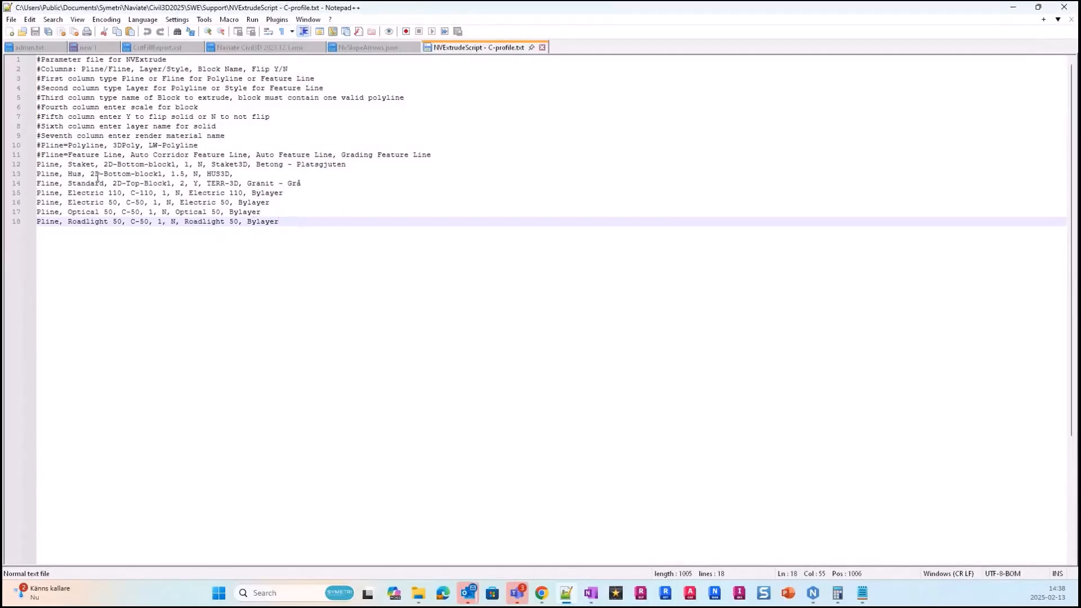
{"action": "left_click_drag", "start_coordinate": [319, 186], "coordinate": [45, 165]}
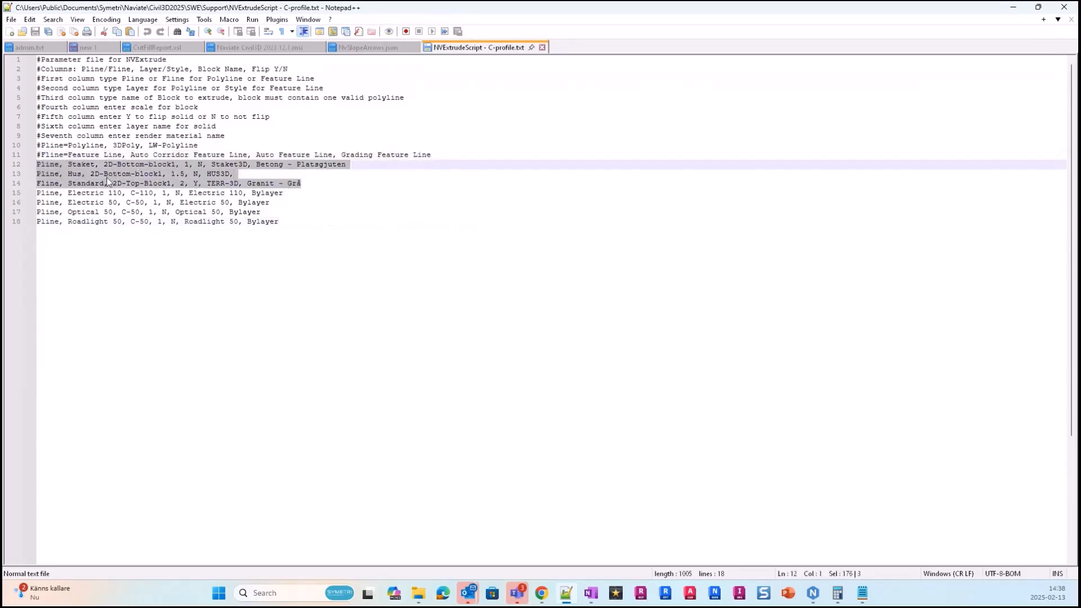
{"action": "left_click", "coordinate": [77, 168]}
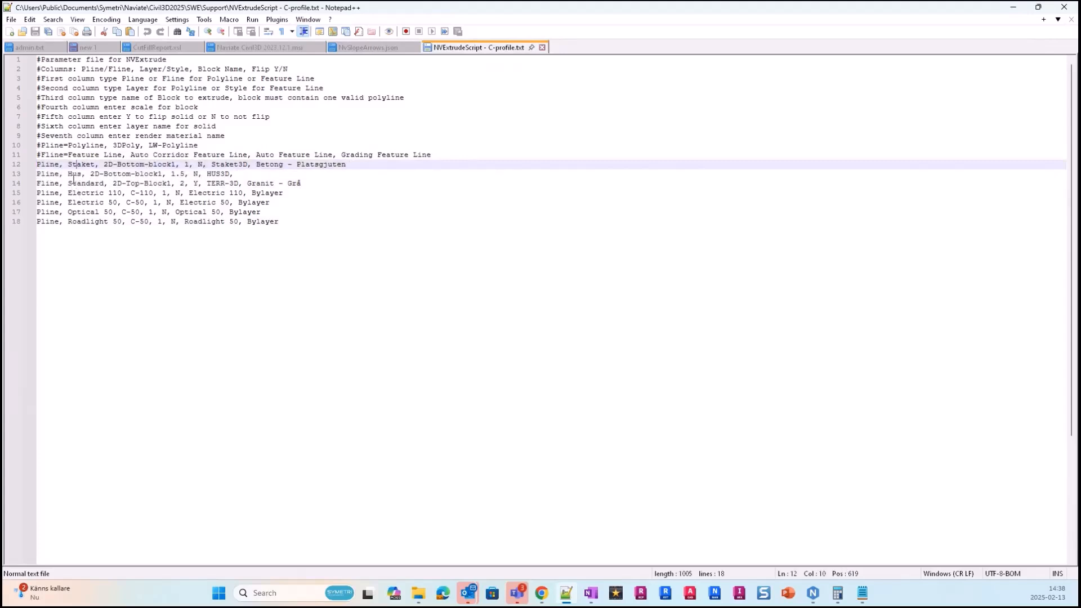
Examine the Electric 110 row's layer, C-110 block, scale, flip, solid layer and Bylayer material entries
{"action": "left_click_drag", "start_coordinate": [69, 194], "coordinate": [90, 194]}
{"action": "left_click", "coordinate": [85, 193]}
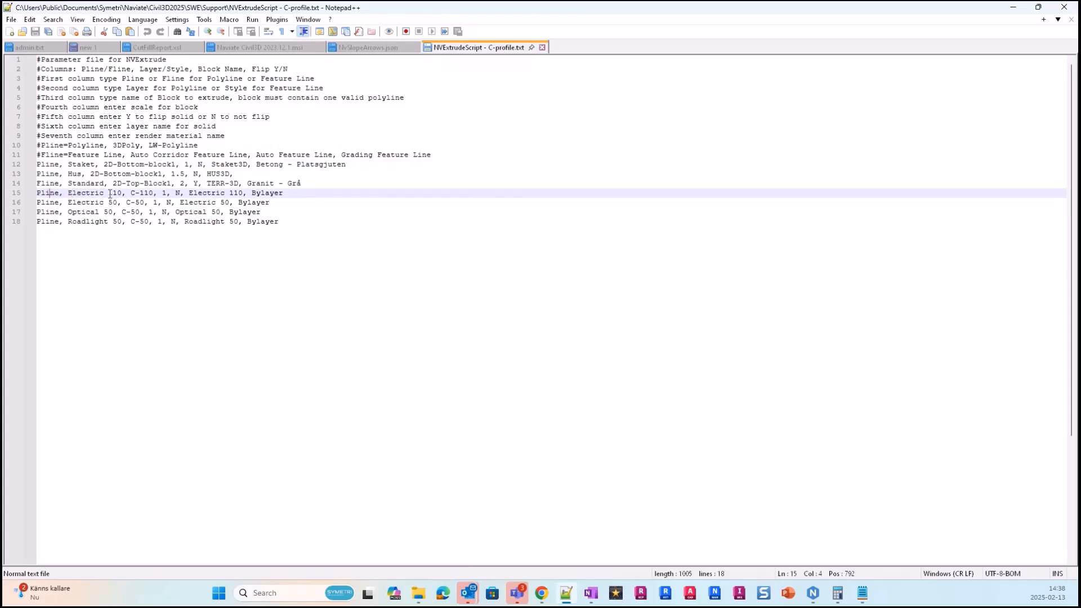
{"action": "left_click", "coordinate": [155, 193]}
{"action": "left_click_drag", "start_coordinate": [167, 195], "coordinate": [244, 194]}
{"action": "left_click", "coordinate": [189, 194]}
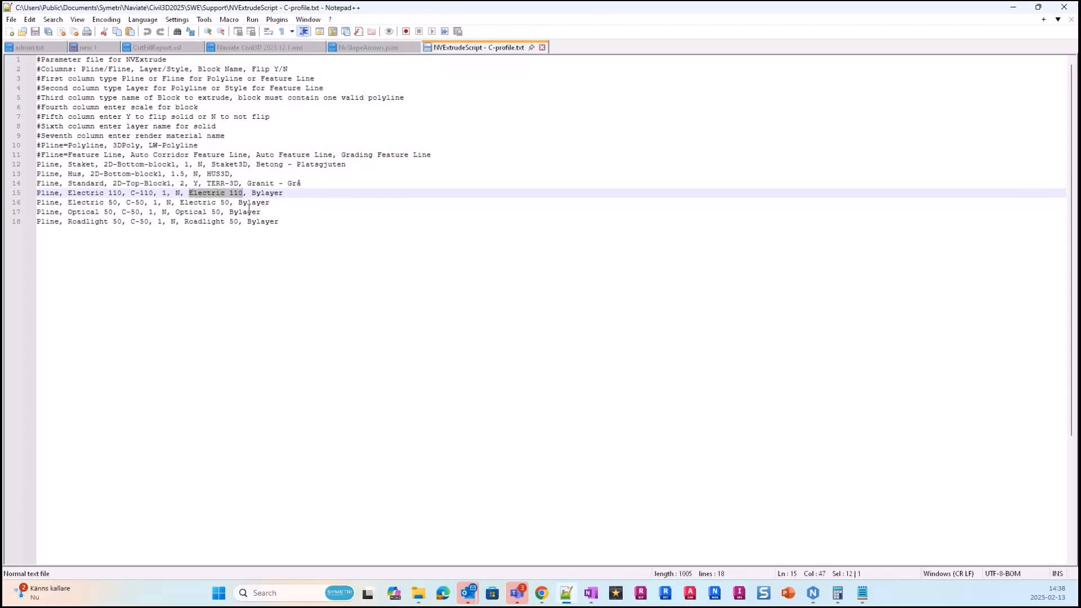
{"action": "left_click_drag", "start_coordinate": [253, 193], "coordinate": [292, 194]}
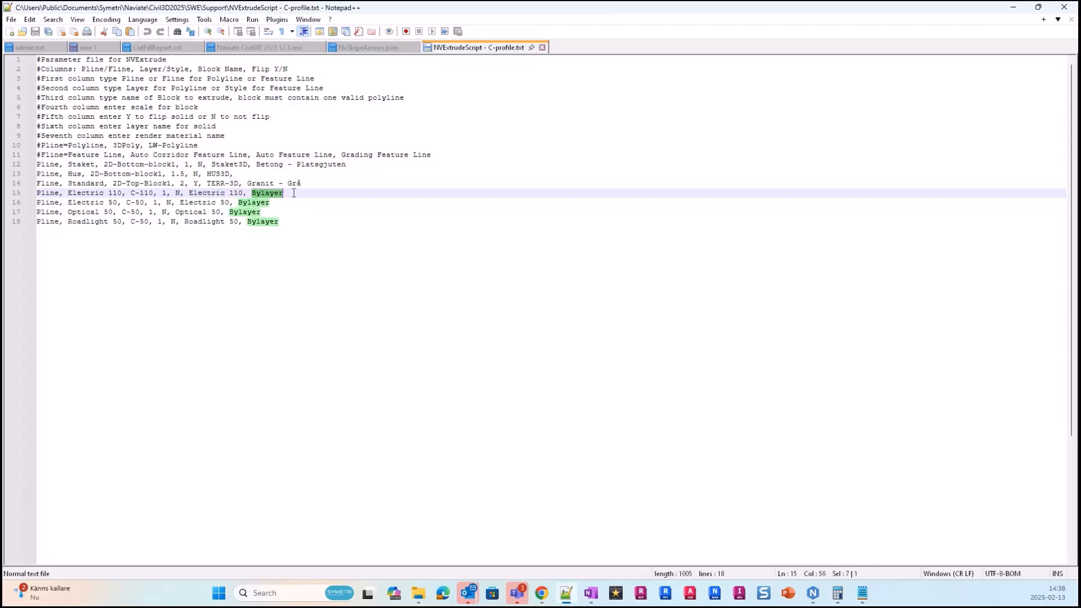
{"action": "left_click", "coordinate": [292, 196]}
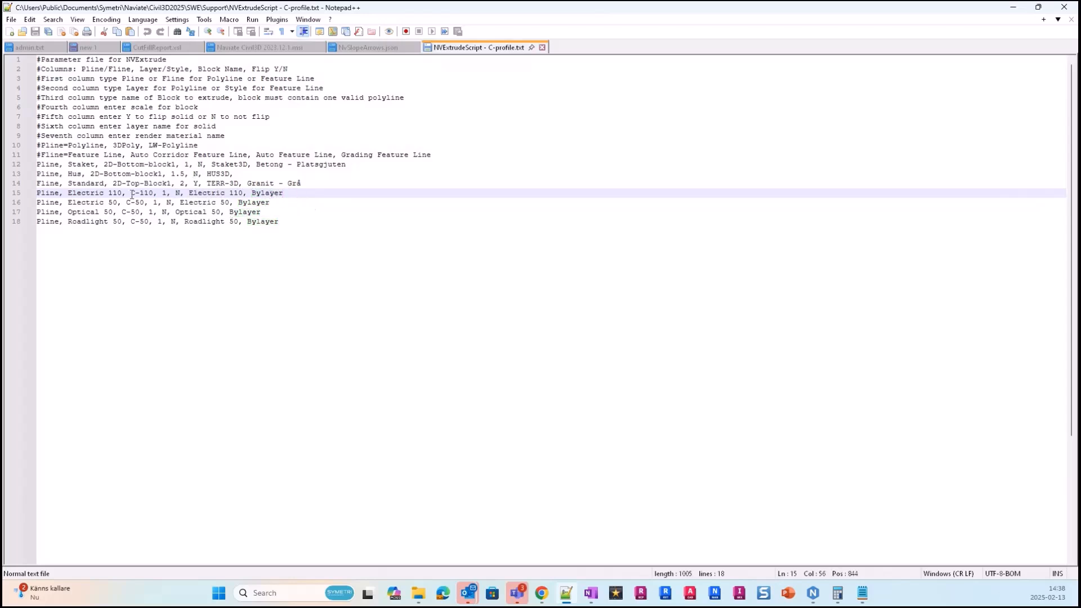
Compare the material column of the Hus row with the electric pipe rows, and return to Civil 3D
{"action": "left_click", "coordinate": [32, 175]}
{"action": "left_click", "coordinate": [248, 176]}
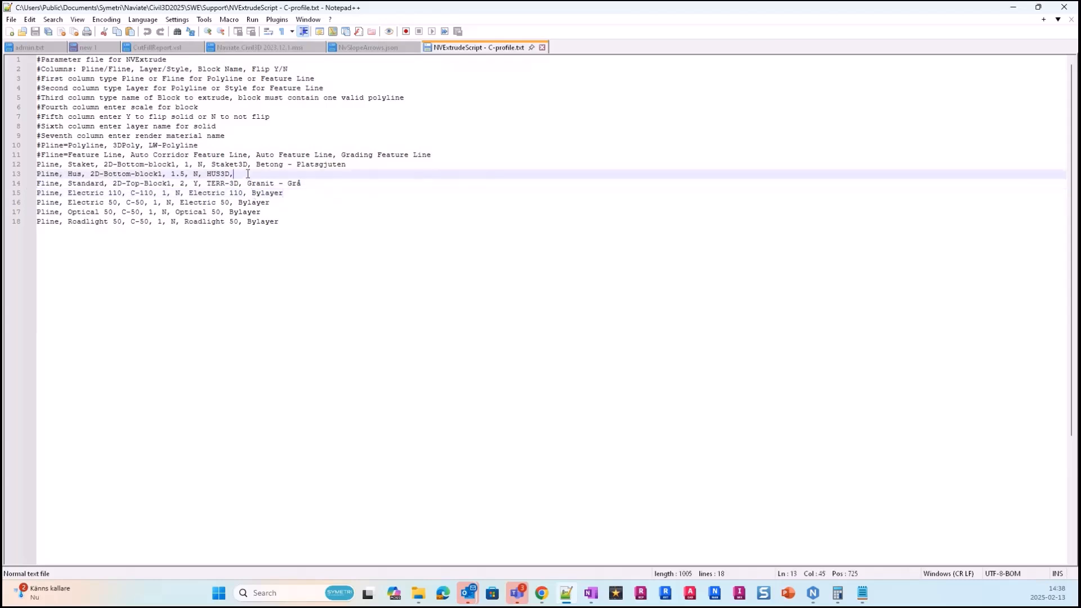
{"action": "left_click", "coordinate": [245, 201]}
{"action": "left_click", "coordinate": [251, 193]}
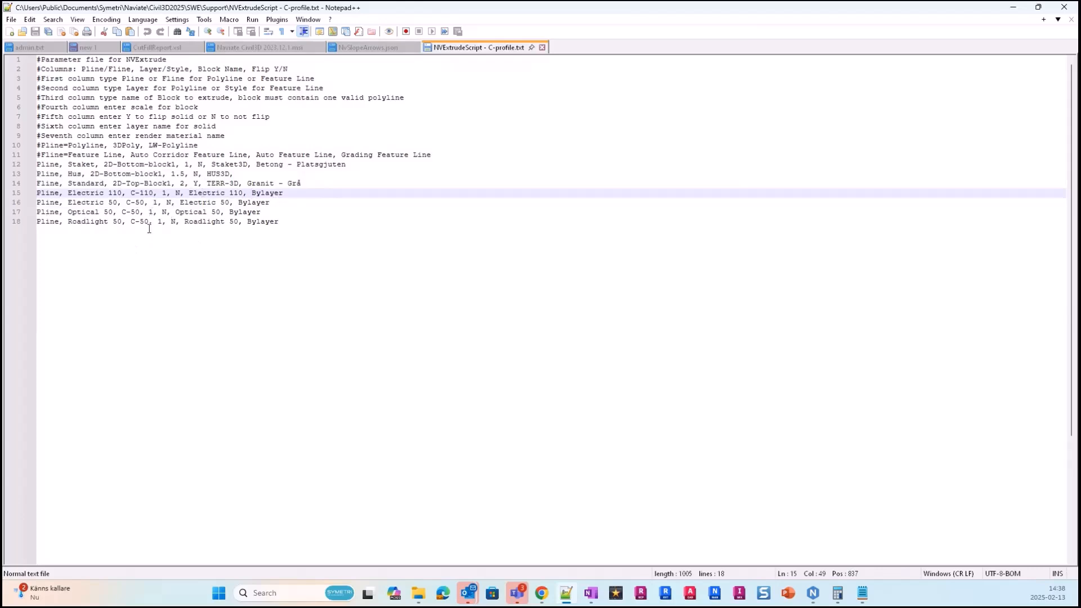
{"action": "left_click_drag", "start_coordinate": [561, 7], "coordinate": [535, 110]}
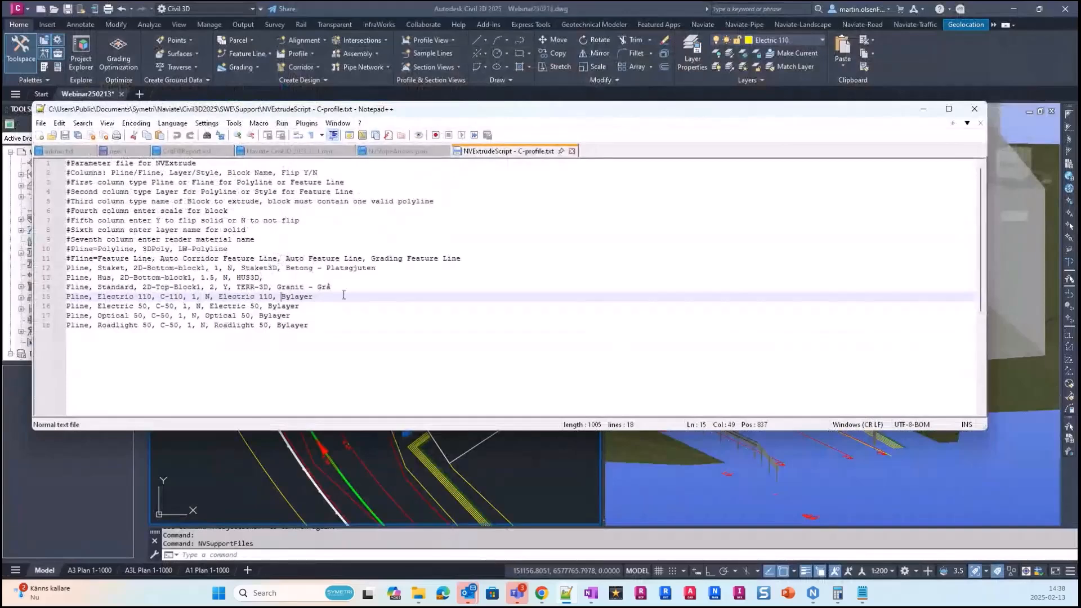
{"action": "left_click", "coordinate": [922, 111]}
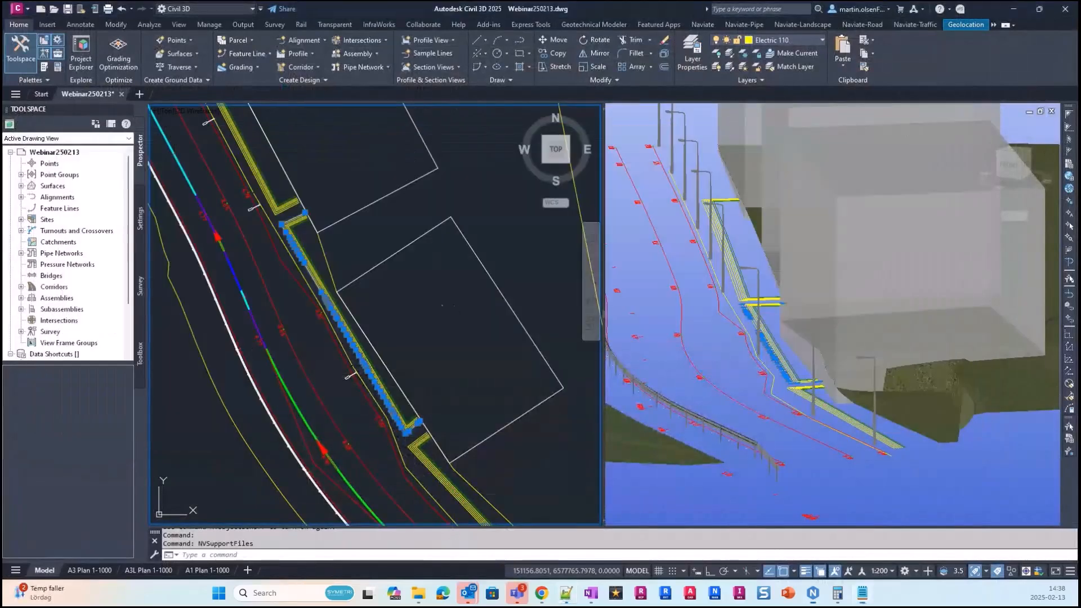
Clear the selection and try Extrude by script with NVExtrudeScript - C-profile.txt on all objects in the road area
{"action": "scroll", "coordinate": [428, 366], "scroll_direction": "down", "scroll_amount": 5}
{"action": "key", "text": "Escape"}
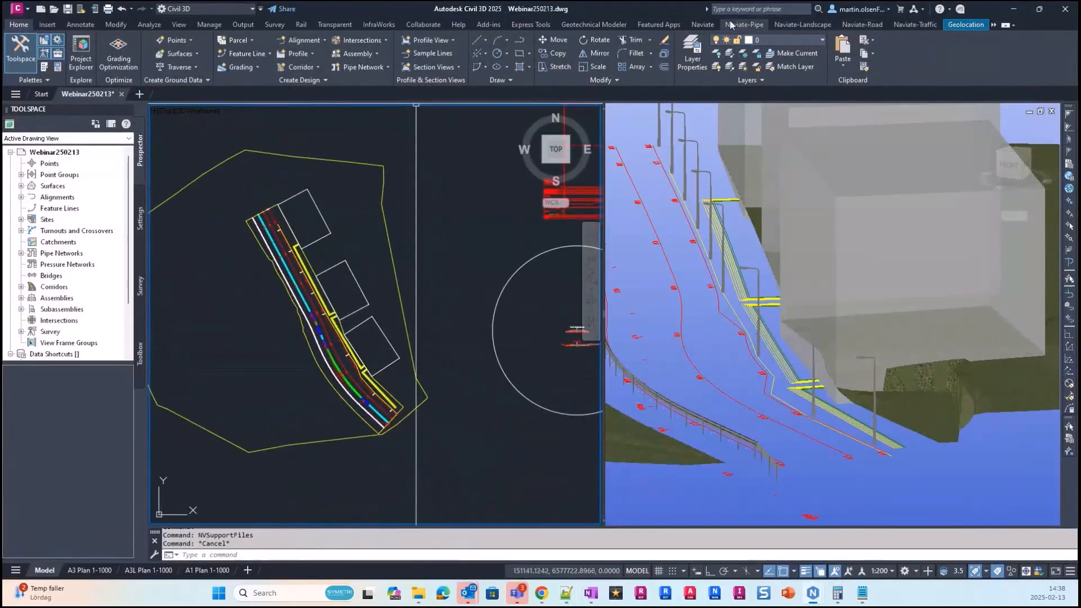
{"action": "left_click", "coordinate": [862, 25]}
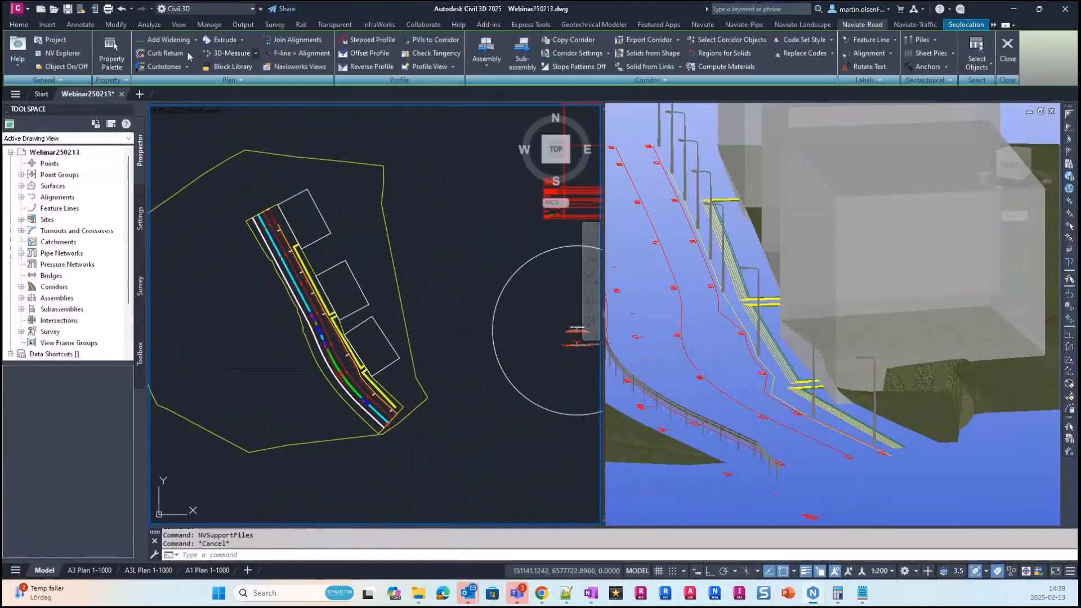
{"action": "left_click", "coordinate": [256, 51]}
{"action": "left_click", "coordinate": [243, 40]}
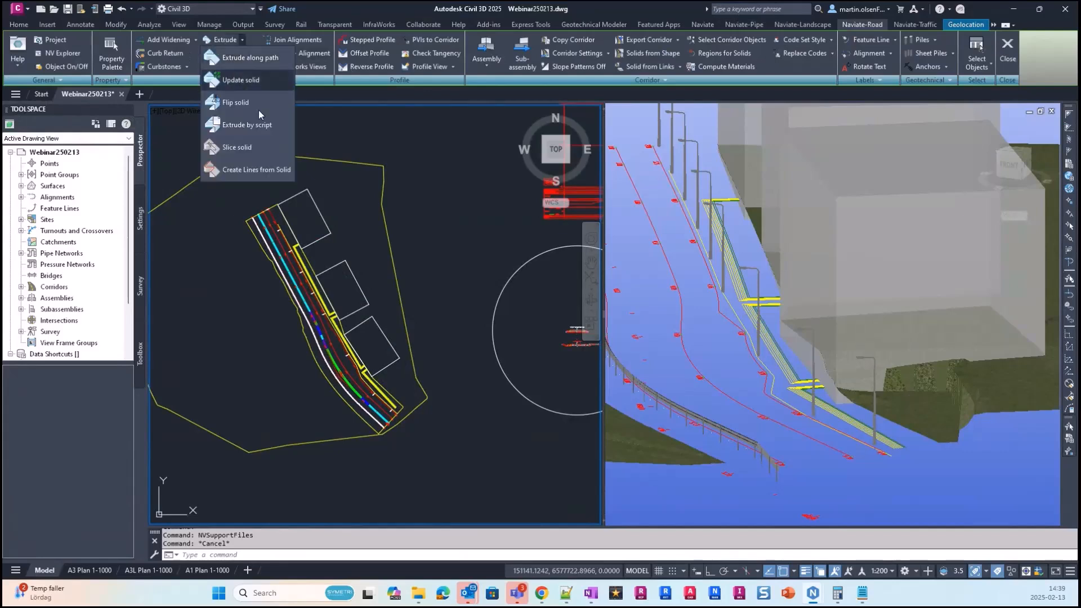
{"action": "left_click", "coordinate": [263, 127]}
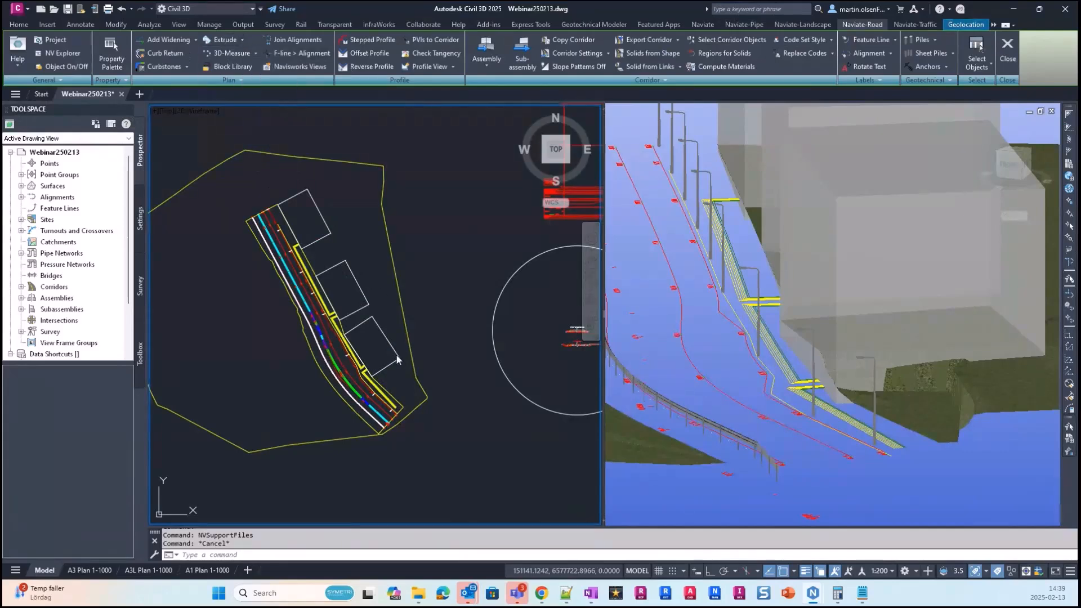
{"action": "scroll", "coordinate": [274, 247], "scroll_direction": "down", "scroll_amount": 8}
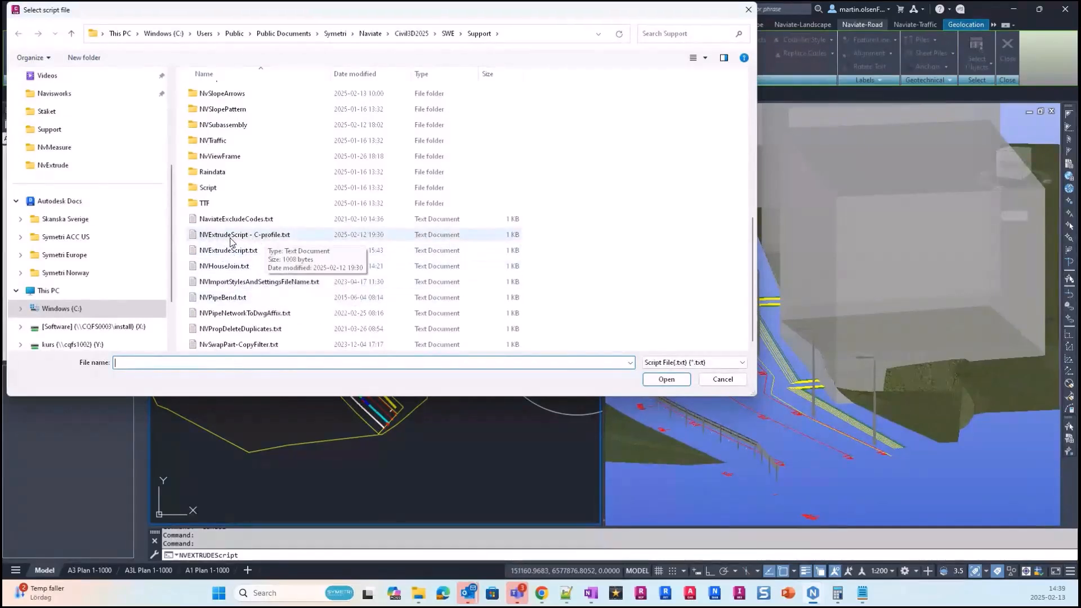
{"action": "left_click", "coordinate": [297, 239]}
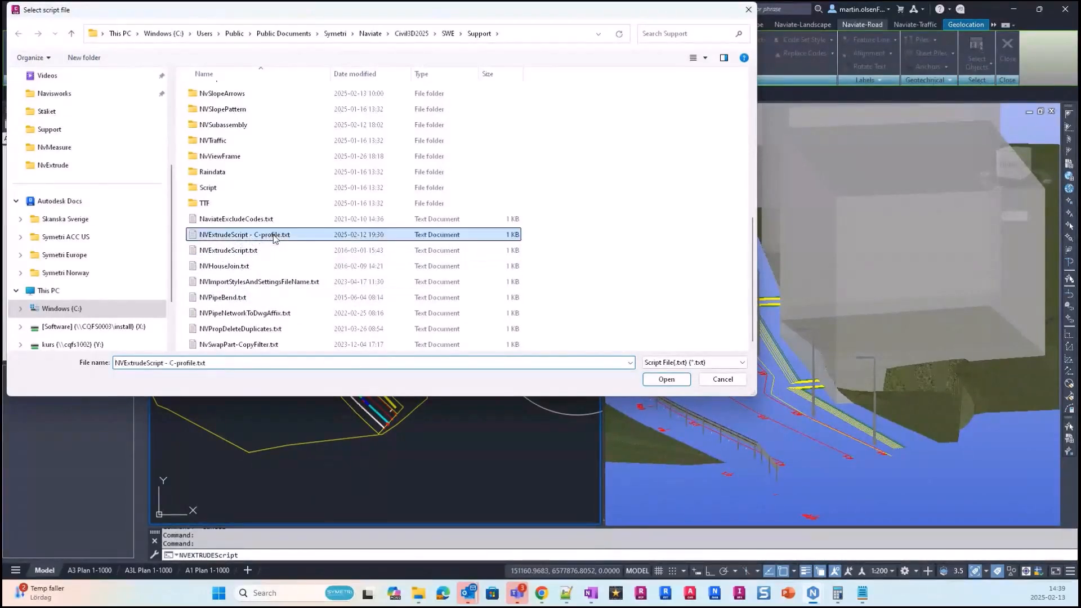
{"action": "left_click", "coordinate": [675, 386]}
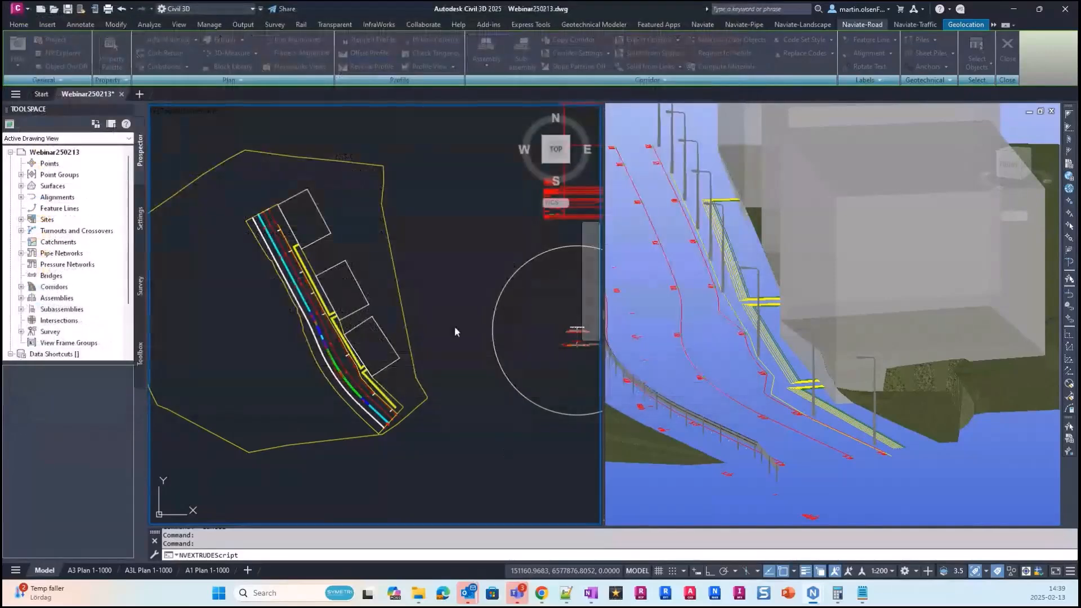
{"action": "left_click", "coordinate": [458, 159]}
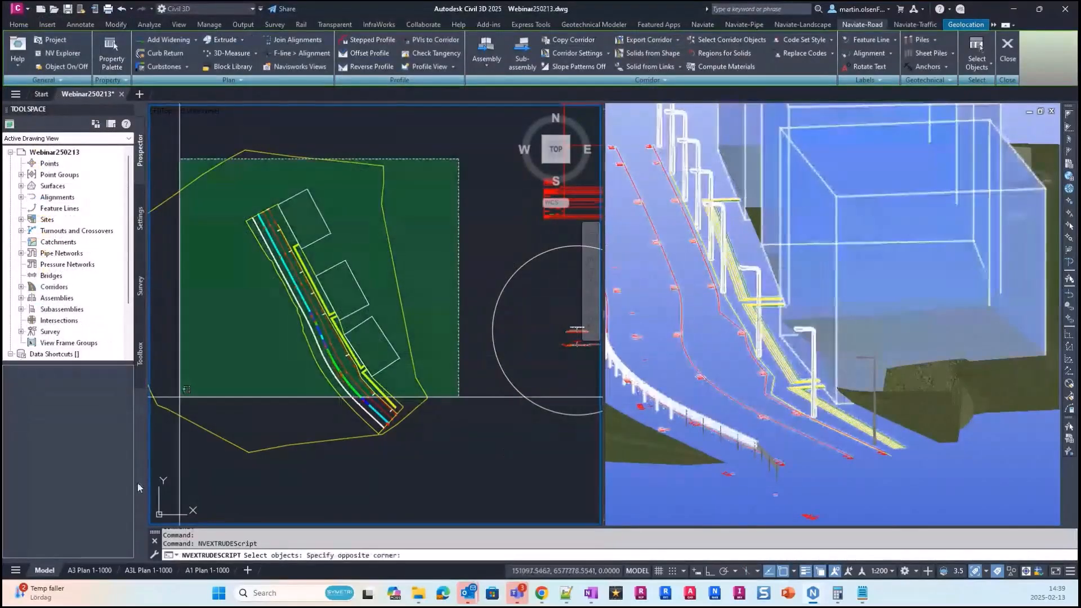
{"action": "left_click", "coordinate": [222, 465]}
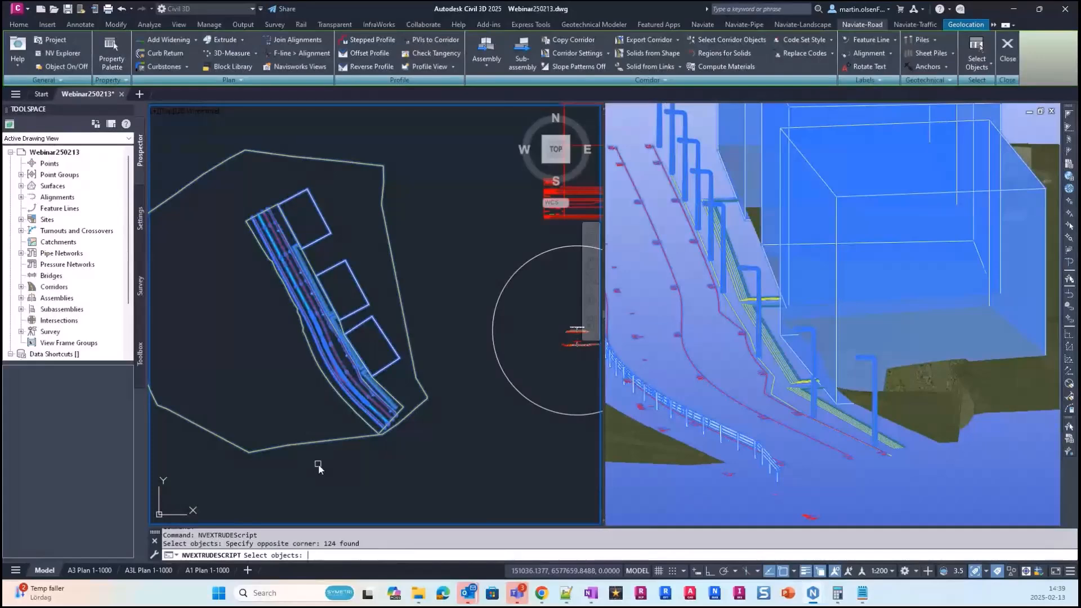
{"action": "key", "text": "Return"}
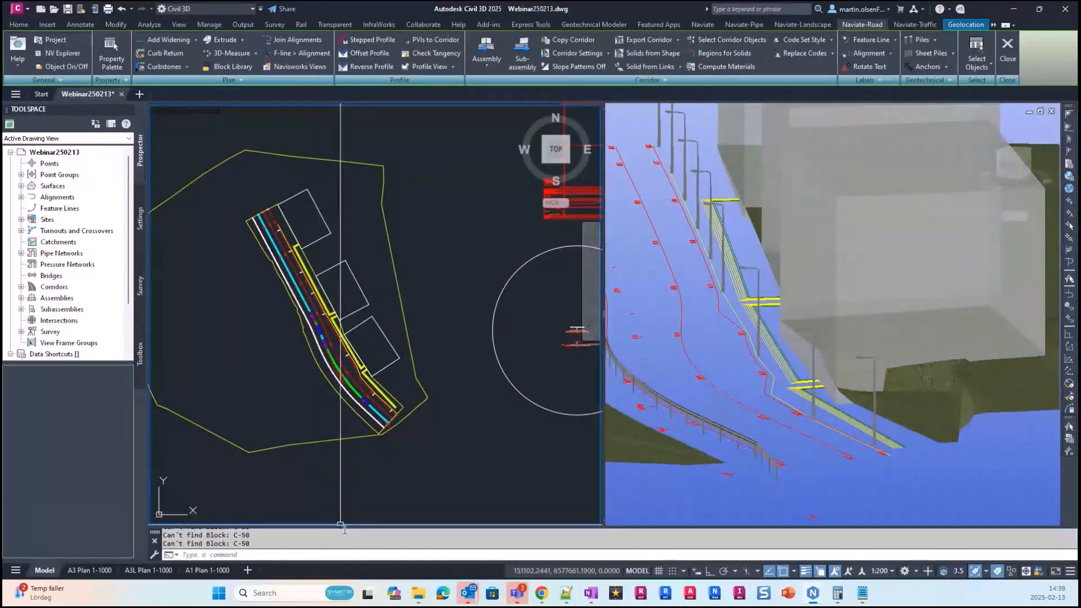
Enlarge the command history and read the block messages from the script extrusion
{"action": "left_click_drag", "start_coordinate": [348, 525], "coordinate": [233, 450]}
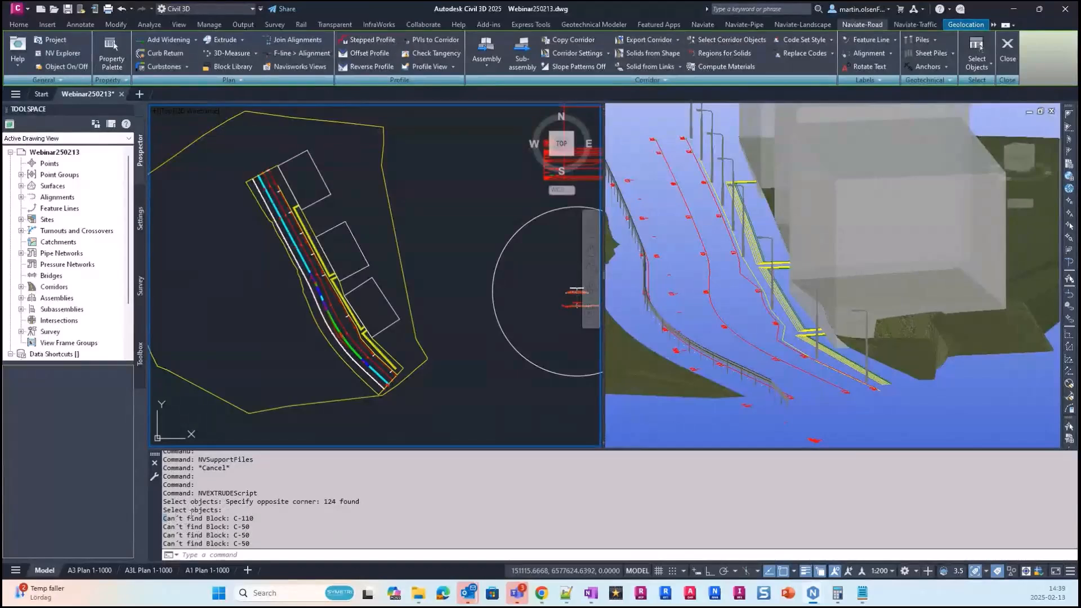
{"action": "left_click_drag", "start_coordinate": [175, 518], "coordinate": [238, 518]}
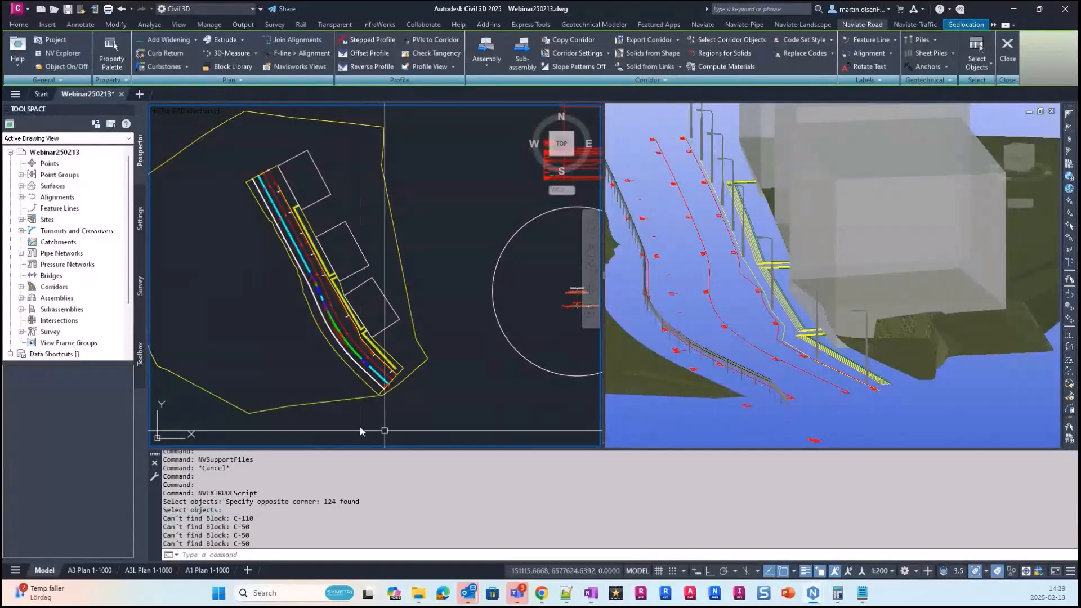
Insert the C-110 block from the block library's C-Profile folder into the empty area beside the road, with rotation 0
{"action": "middle_click_drag", "start_coordinate": [518, 387], "coordinate": [427, 298]}
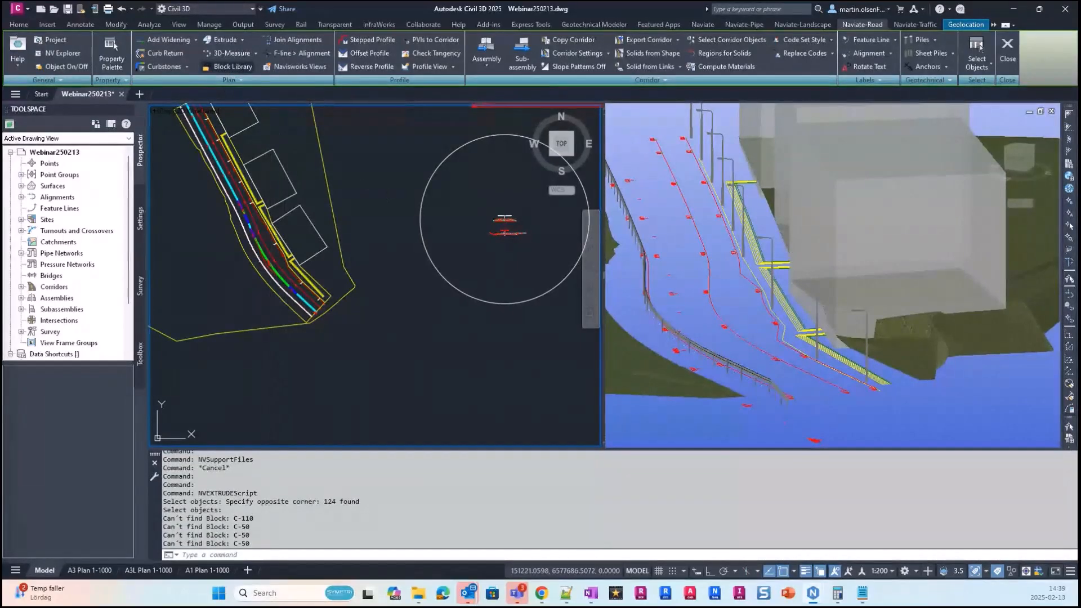
{"action": "left_click", "coordinate": [228, 67]}
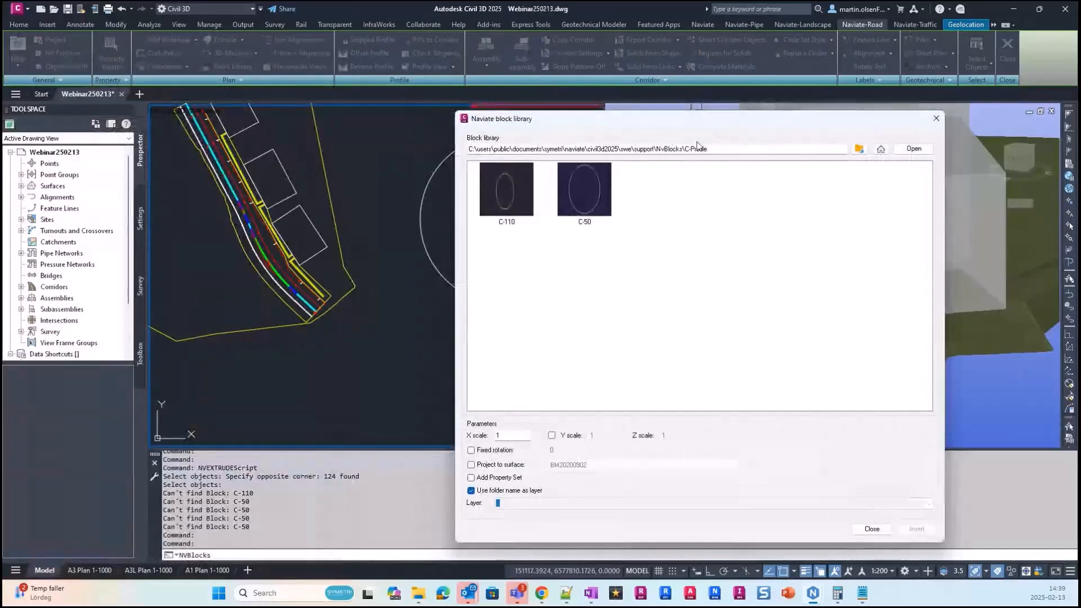
{"action": "left_click", "coordinate": [857, 152]}
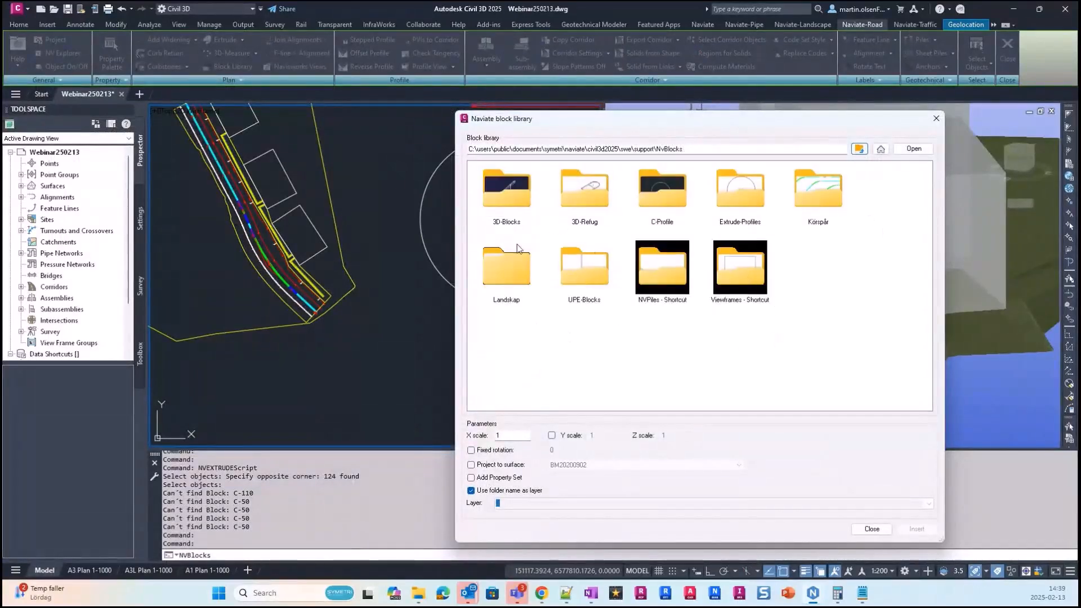
{"action": "double_click", "coordinate": [662, 218]}
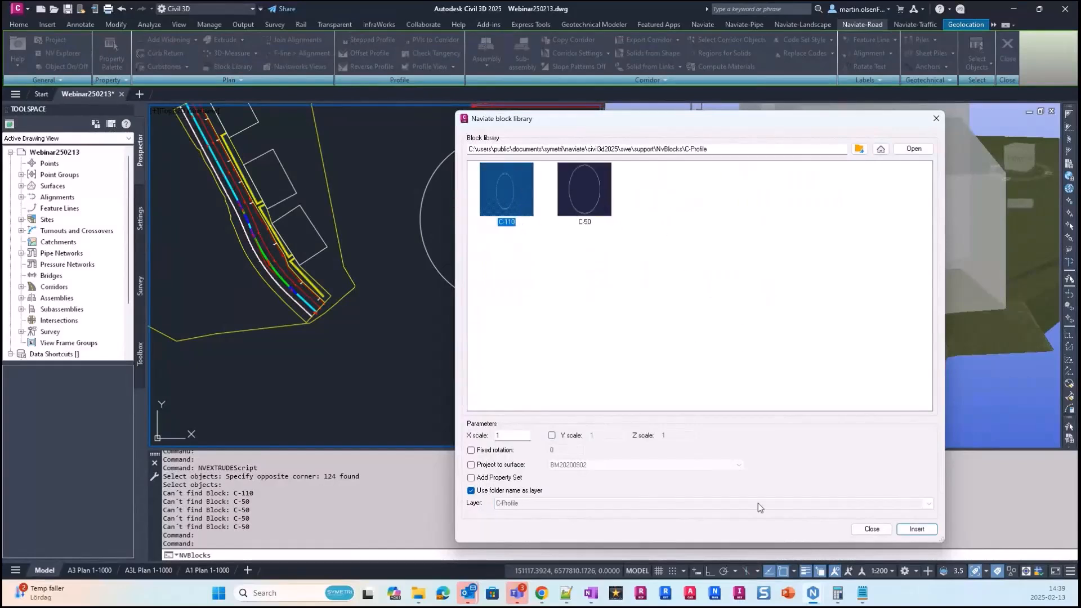
{"action": "left_click", "coordinate": [916, 529]}
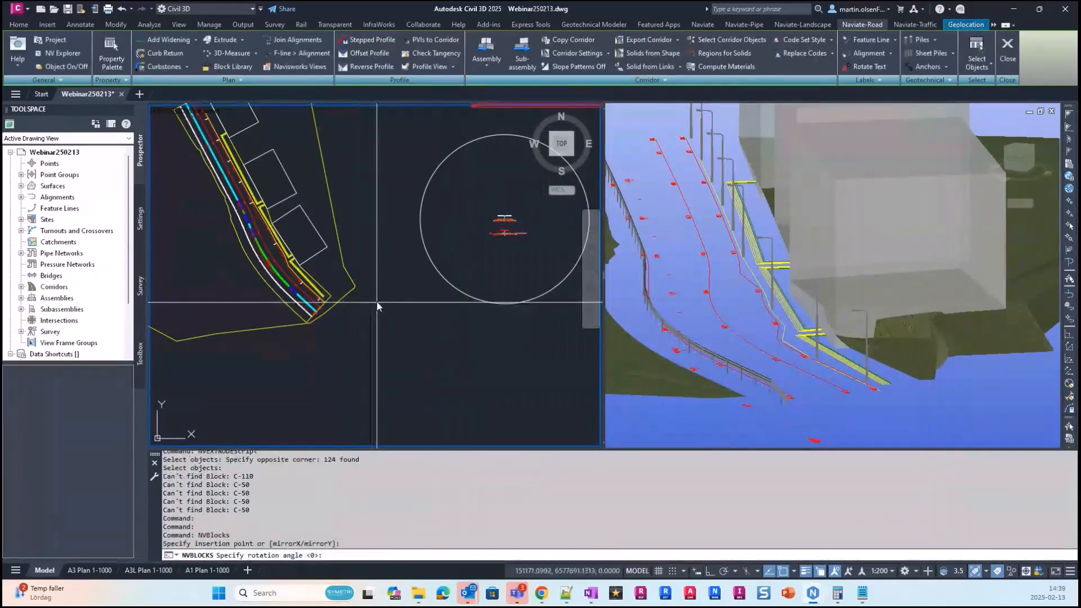
{"action": "key", "text": "Return"}
{"action": "key", "text": "Return"}
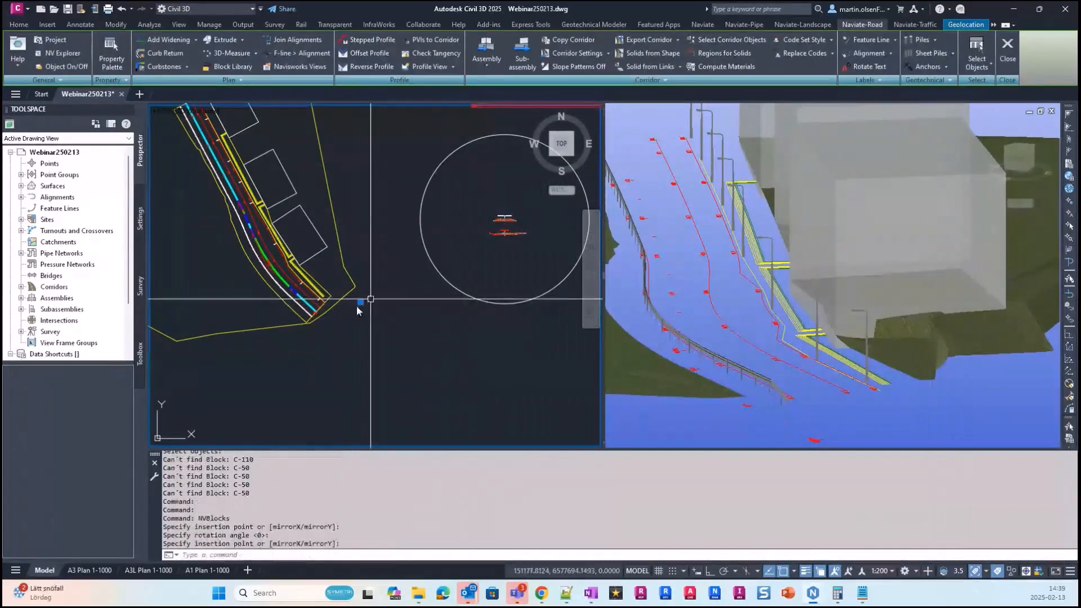
{"action": "scroll", "coordinate": [350, 303], "scroll_direction": "up", "scroll_amount": 3}
{"action": "scroll", "coordinate": [350, 303], "scroll_direction": "up", "scroll_amount": 5}
{"action": "middle_click_drag", "start_coordinate": [555, 236], "coordinate": [429, 268]}
{"action": "scroll", "coordinate": [429, 268], "scroll_direction": "up", "scroll_amount": 2}
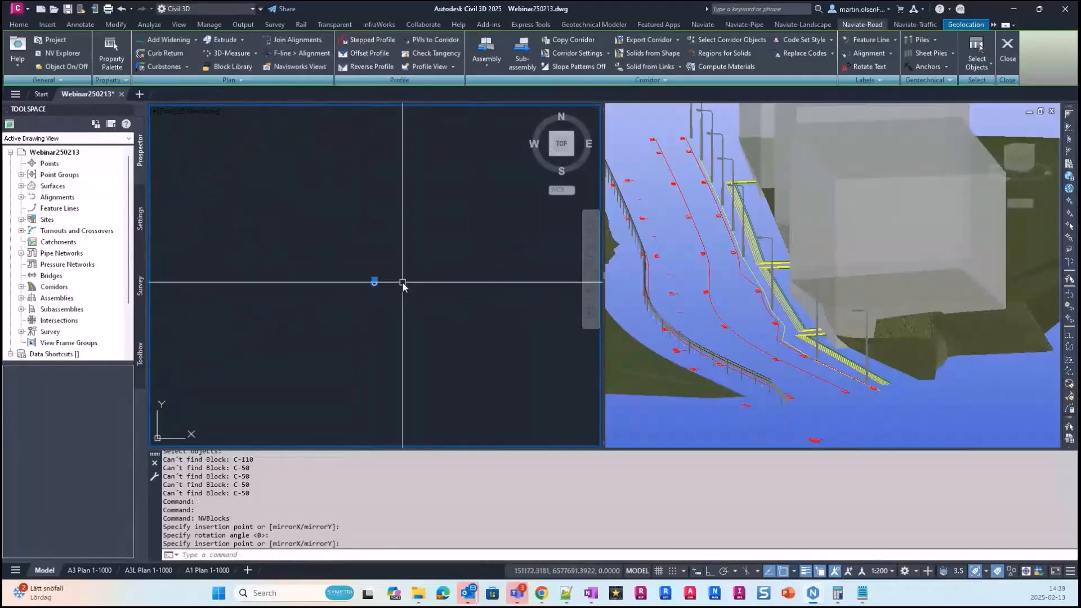
{"action": "key", "text": "Escape"}
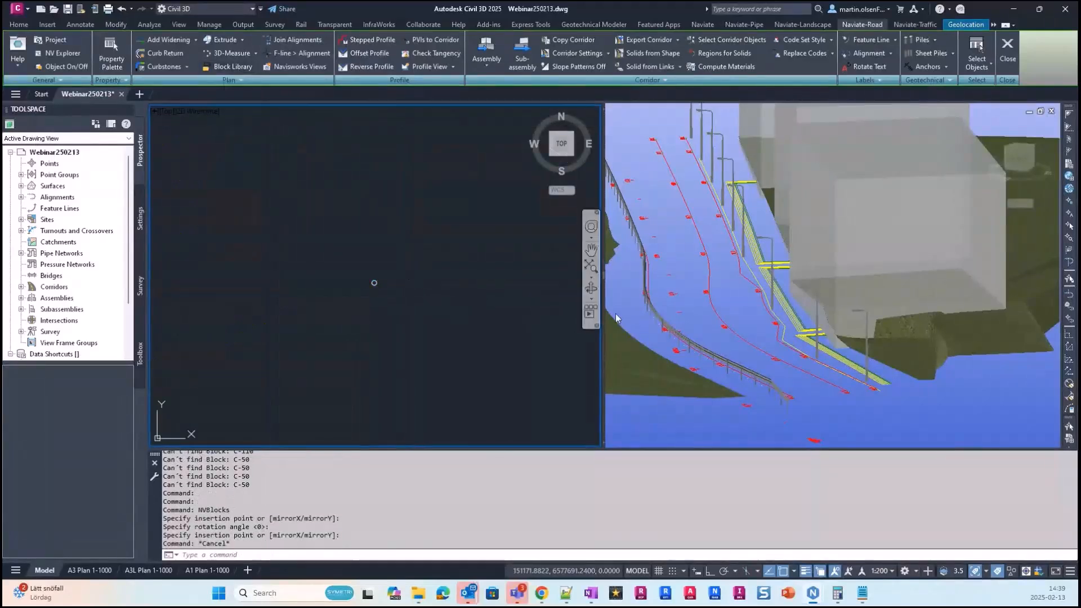
Insert the C-50 block from the C-Profile library folder next to the C-110 block, with rotation 0
{"action": "key", "text": "Return"}
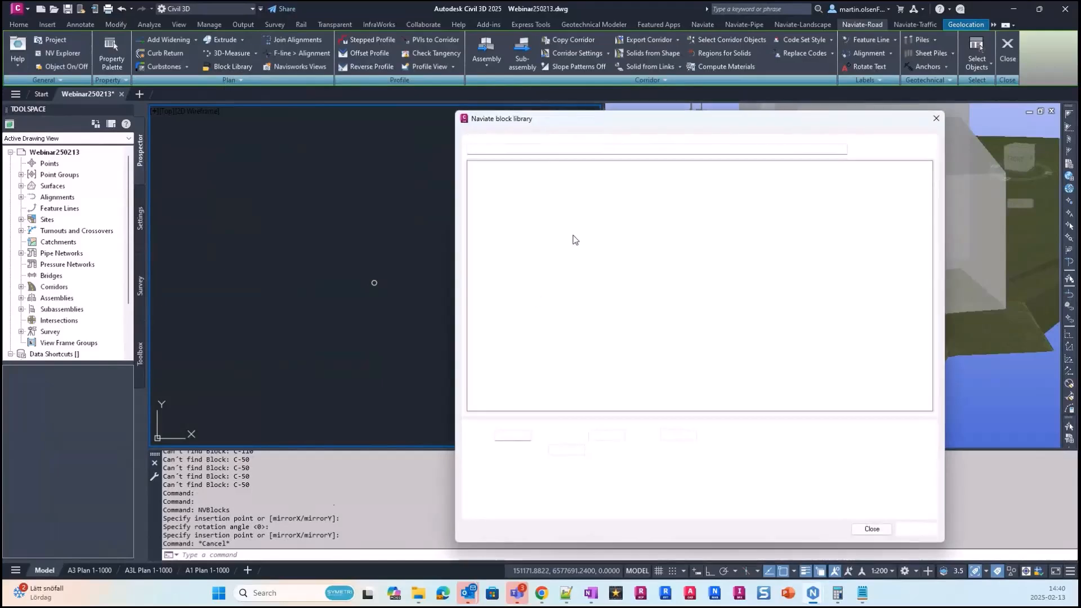
{"action": "left_click", "coordinate": [904, 527]}
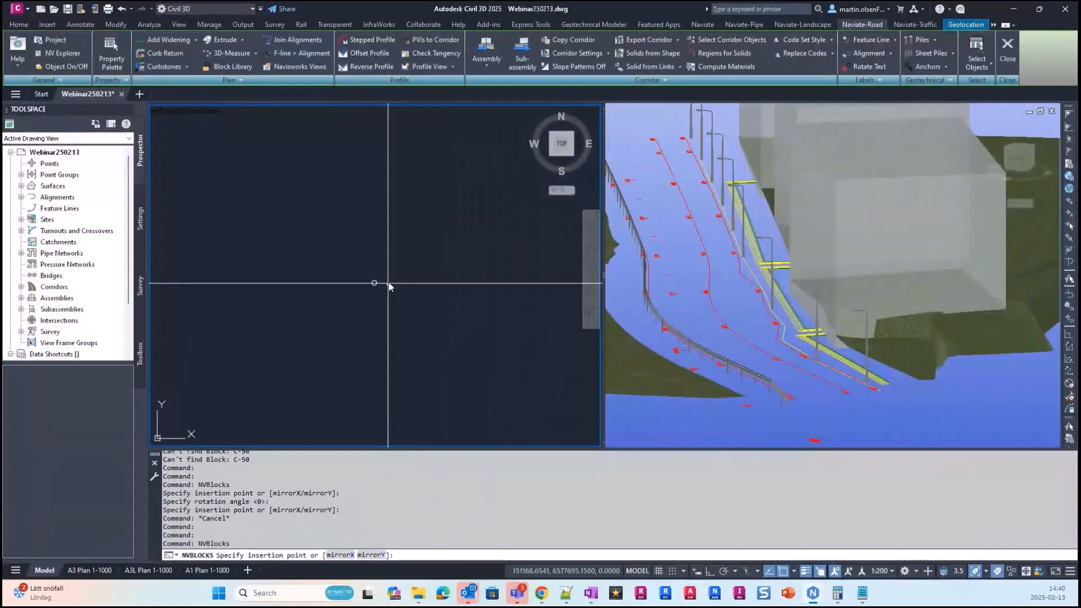
{"action": "left_click", "coordinate": [388, 281]}
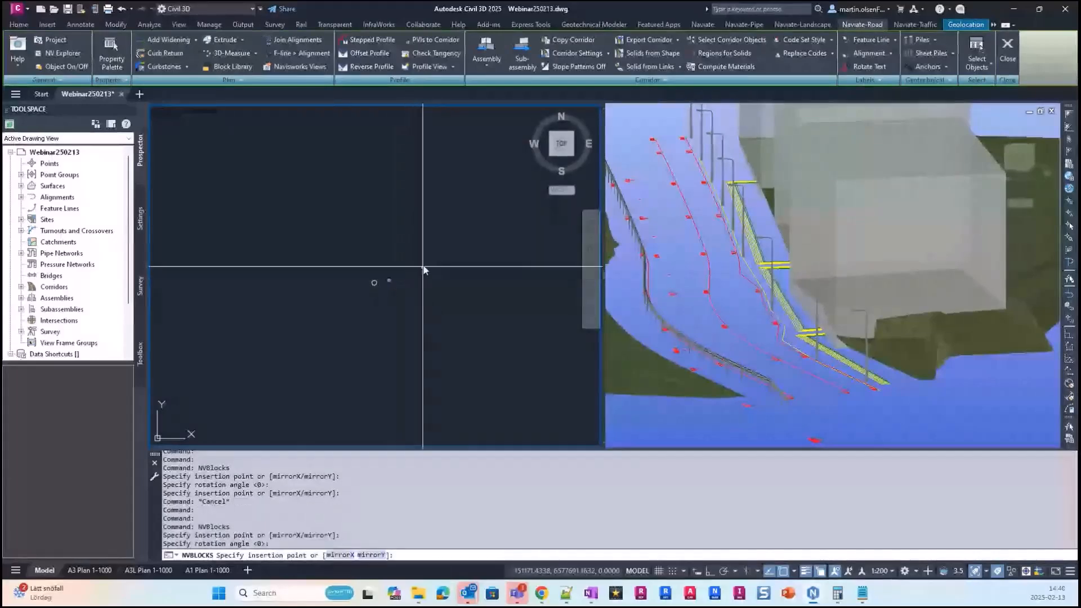
{"action": "key", "text": "Escape"}
Delete both inserted profile blocks from the empty area beside the road
{"action": "left_click", "coordinate": [444, 234]}
{"action": "left_click", "coordinate": [355, 331]}
{"action": "key", "text": "Delete"}
Start Extrude by script again and load the script file NVExtrudeScript - C-profile.txt
{"action": "middle_click_drag", "start_coordinate": [338, 349], "coordinate": [372, 296]}
{"action": "scroll", "coordinate": [307, 273], "scroll_direction": "up", "scroll_amount": 4}
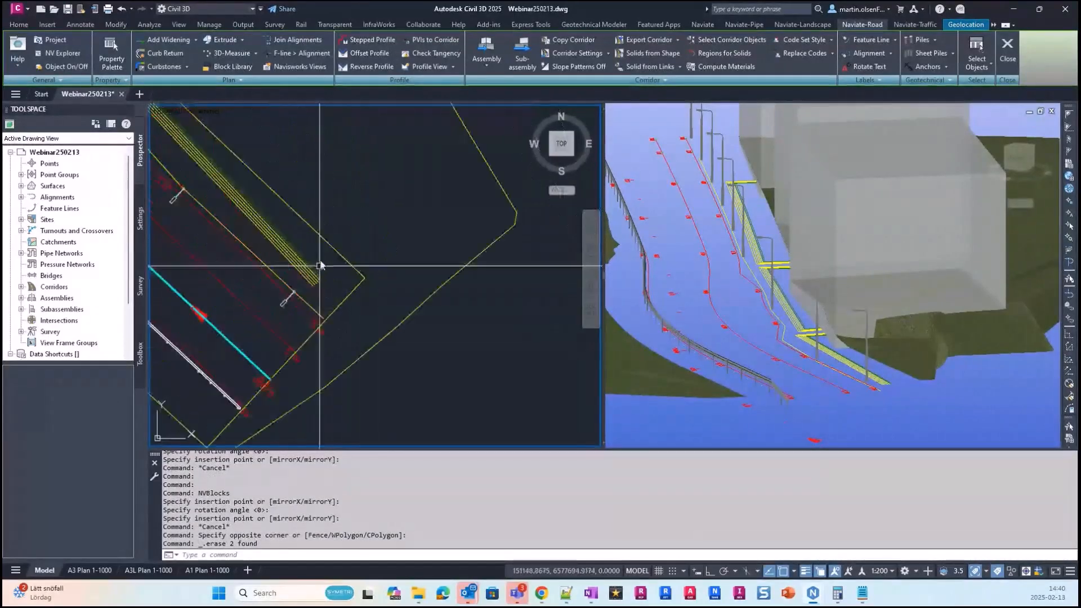
{"action": "scroll", "coordinate": [296, 242], "scroll_direction": "down", "scroll_amount": 2}
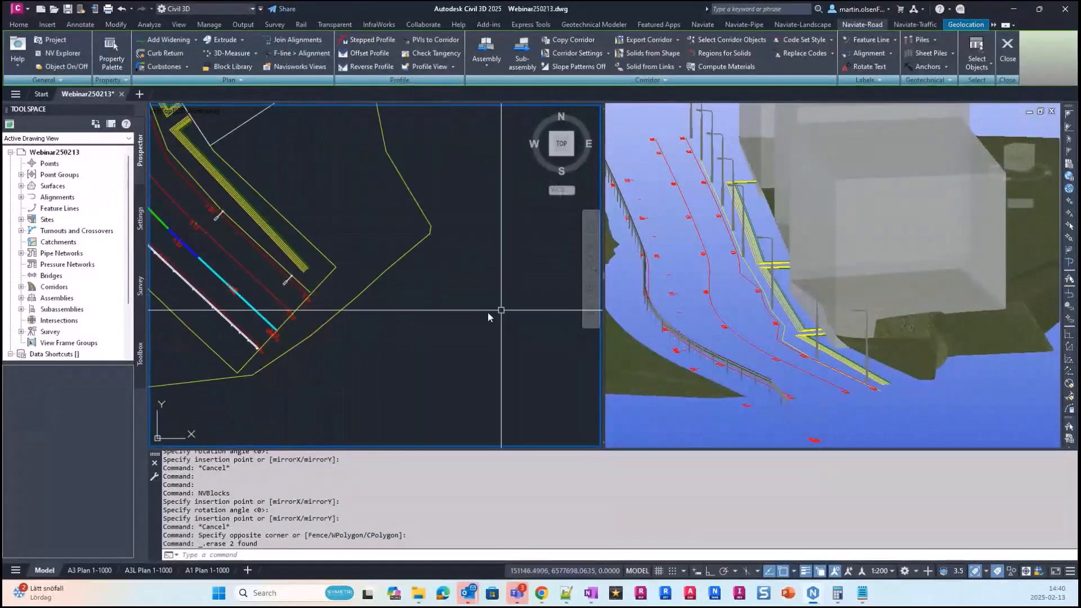
{"action": "scroll", "coordinate": [482, 311], "scroll_direction": "down", "scroll_amount": 2}
{"action": "middle_click_drag", "start_coordinate": [424, 312], "coordinate": [416, 339]}
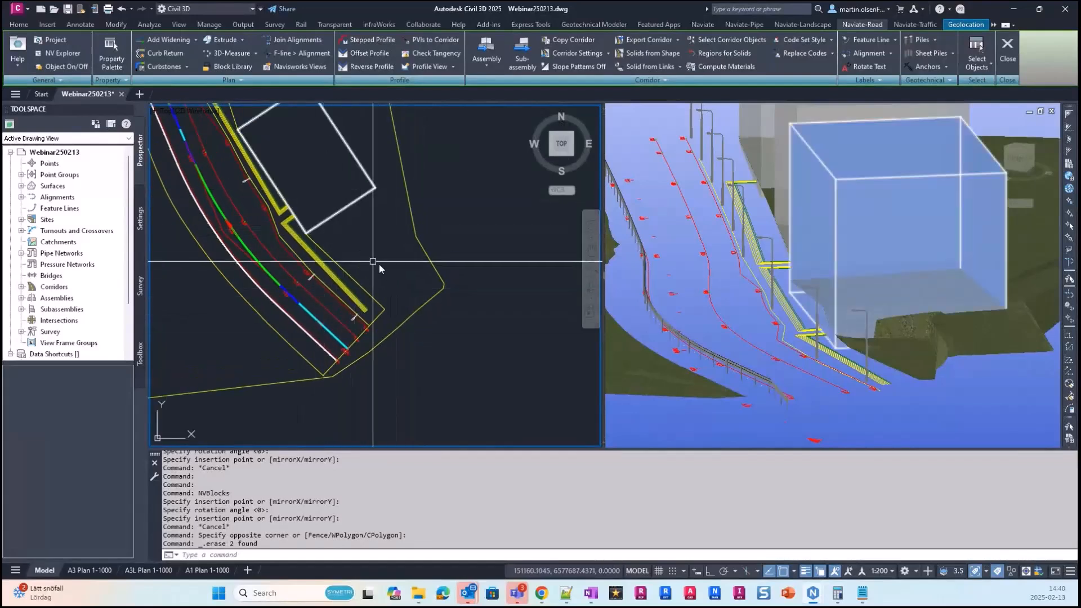
{"action": "middle_click_drag", "start_coordinate": [394, 302], "coordinate": [386, 302]}
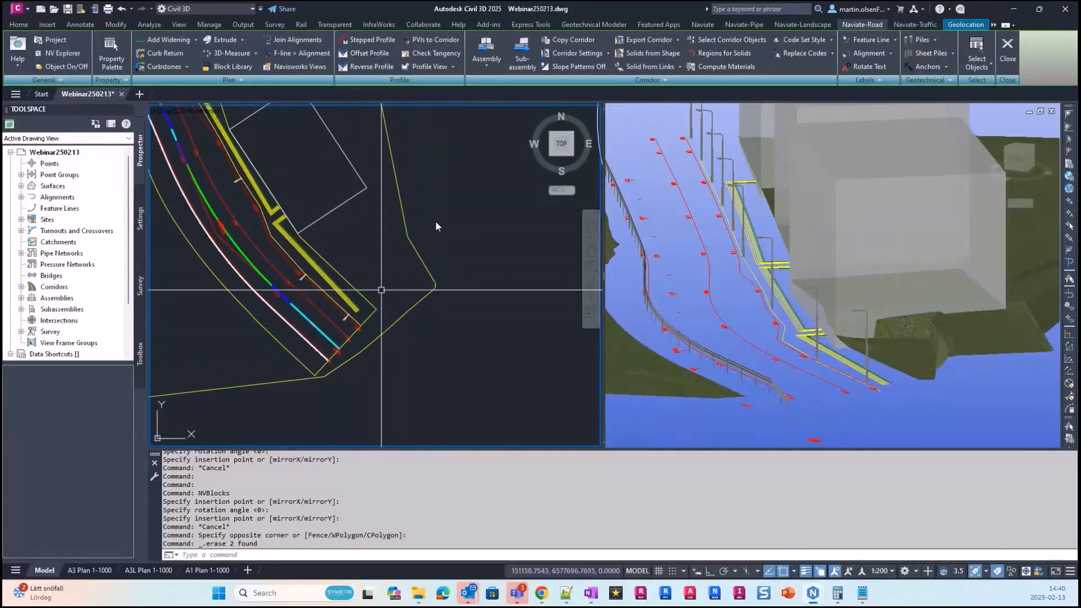
{"action": "left_click", "coordinate": [242, 40]}
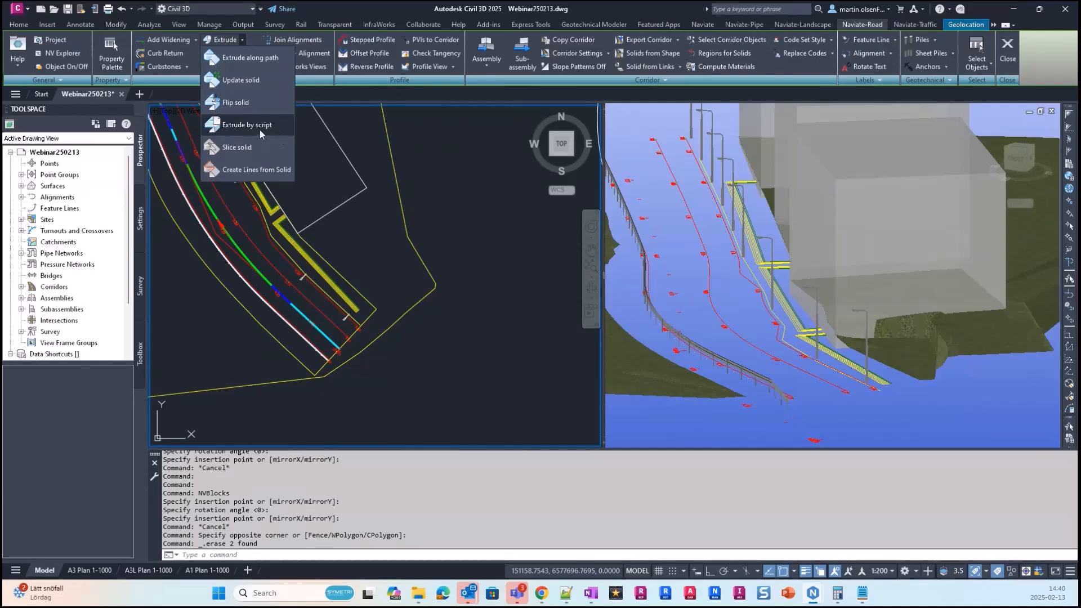
{"action": "left_click", "coordinate": [260, 127]}
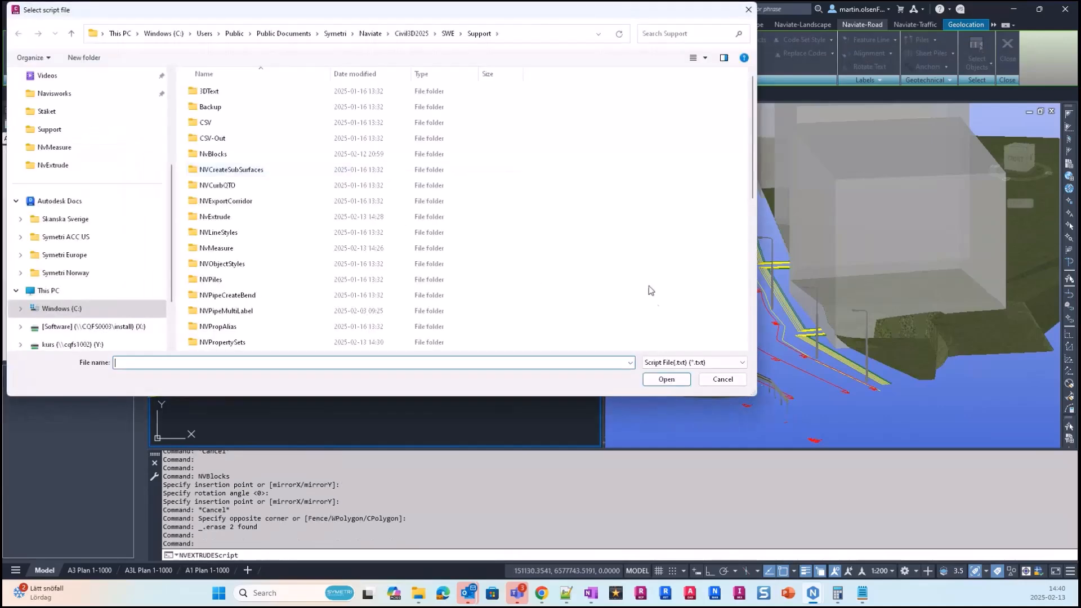
{"action": "scroll", "coordinate": [337, 282], "scroll_direction": "down", "scroll_amount": 8}
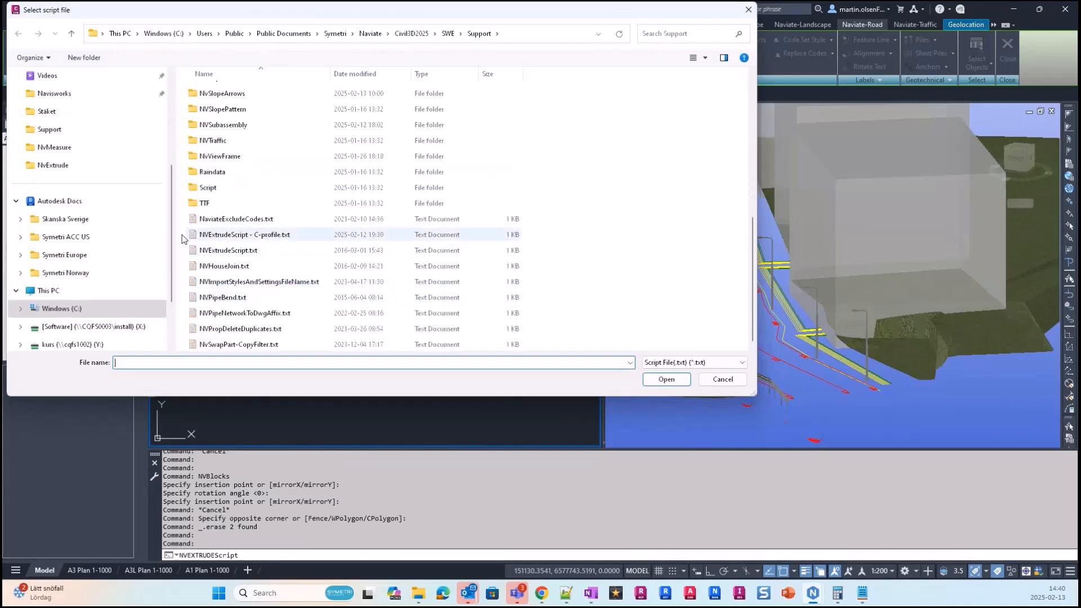
{"action": "left_click", "coordinate": [264, 241]}
{"action": "left_click", "coordinate": [664, 380]}
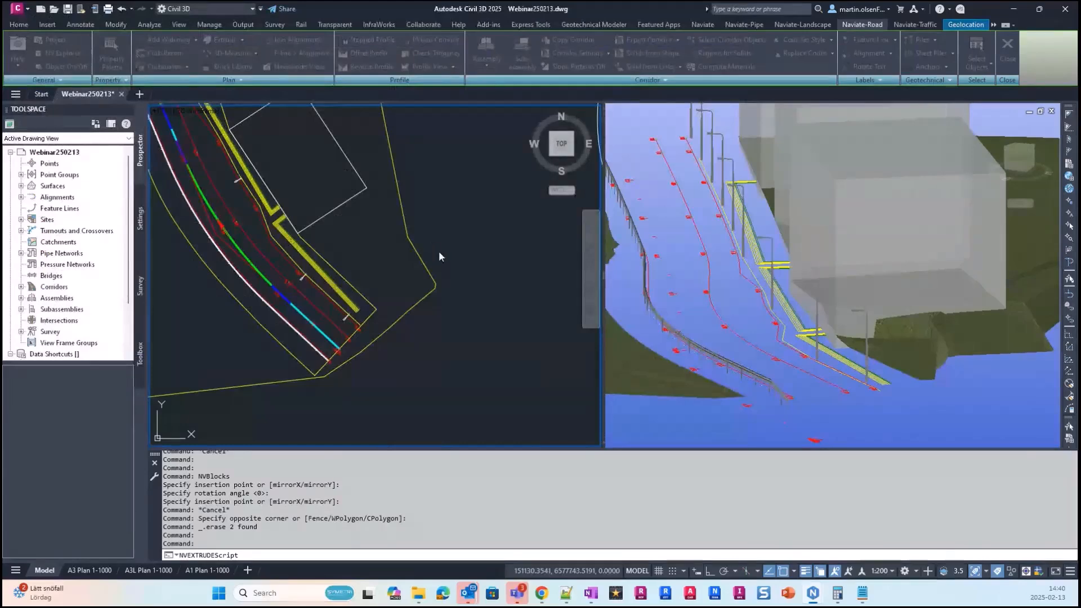
Select all objects in the road area in plan view and extrude the electric and road light polylines into pipe solids
{"action": "left_click", "coordinate": [819, 331]}
{"action": "scroll", "coordinate": [816, 306], "scroll_direction": "up", "scroll_amount": 4}
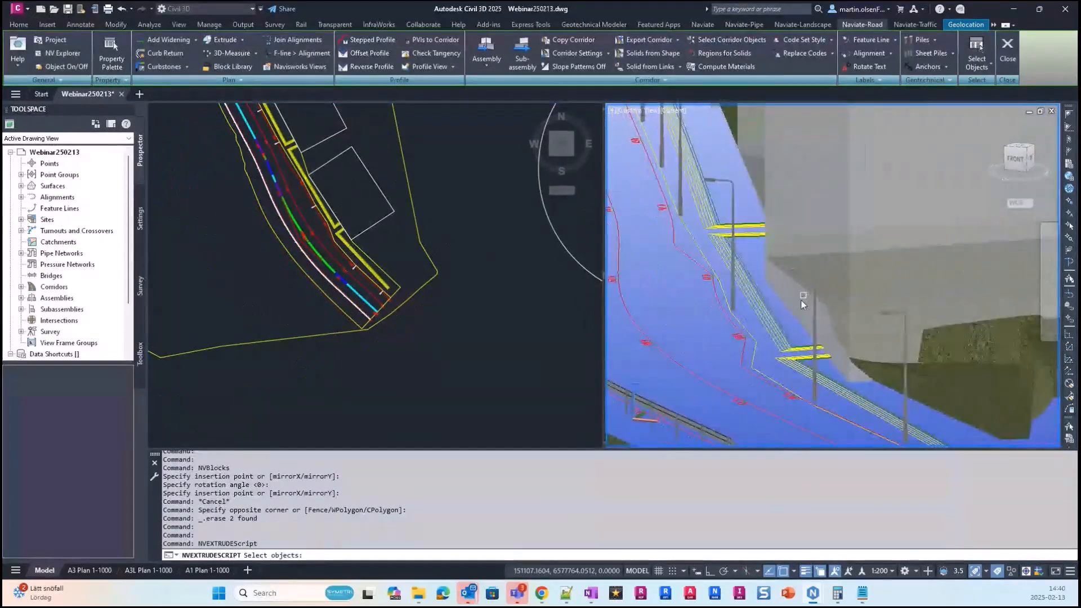
{"action": "scroll", "coordinate": [802, 304], "scroll_direction": "down", "scroll_amount": 2}
{"action": "left_click", "coordinate": [417, 178]}
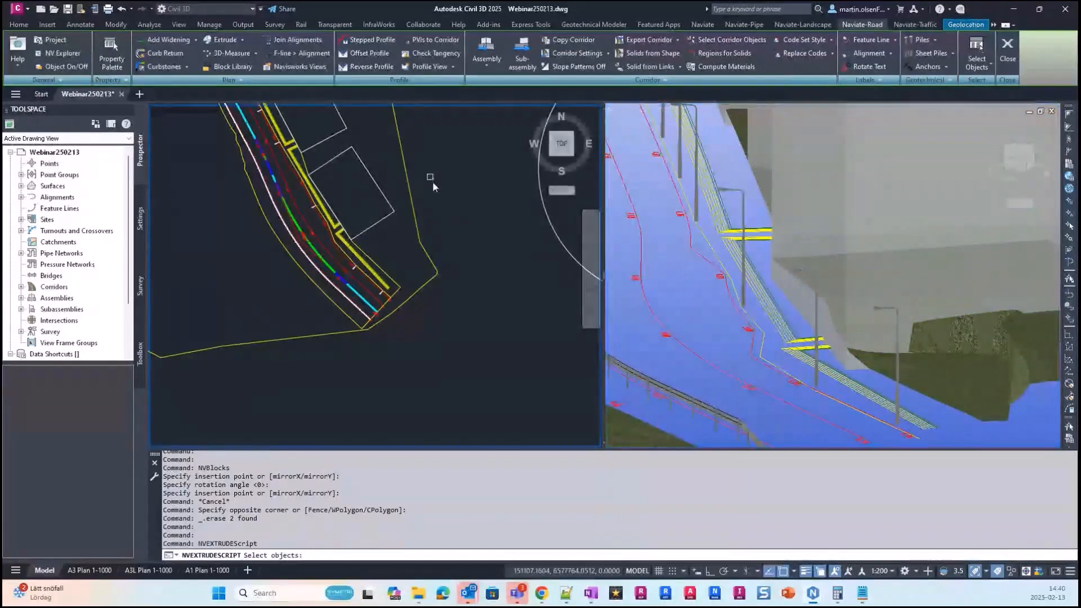
{"action": "scroll", "coordinate": [411, 327], "scroll_direction": "down", "scroll_amount": 2}
{"action": "left_click", "coordinate": [461, 205]}
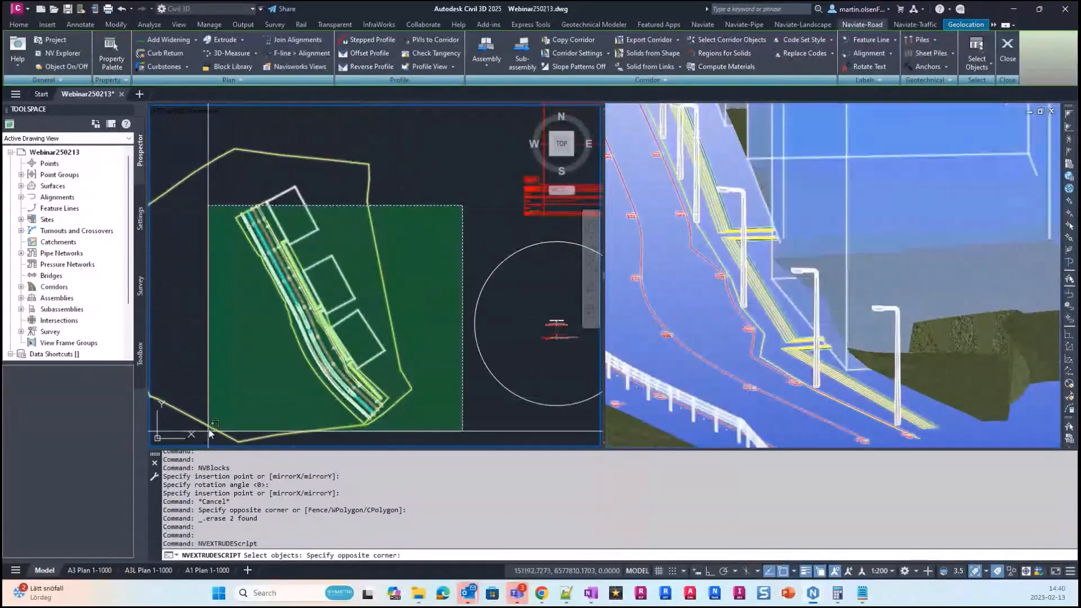
{"action": "left_click", "coordinate": [209, 433]}
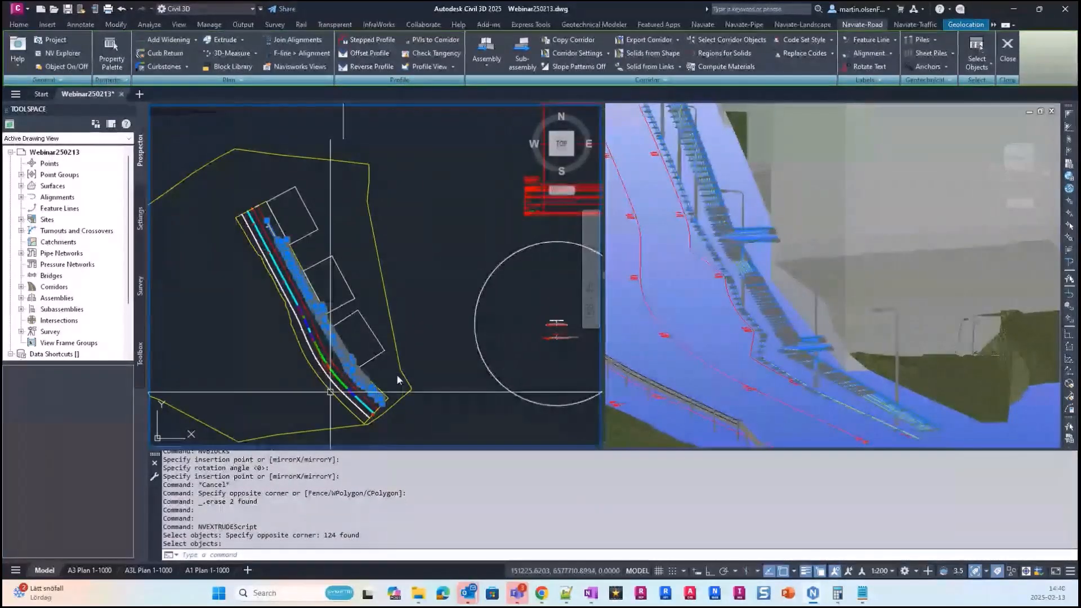
Examine the extruded electric, optical and road light pipes in plan and at their ends in the 3D view
{"action": "scroll", "coordinate": [396, 374], "scroll_direction": "up", "scroll_amount": 6}
{"action": "middle_click_drag", "start_coordinate": [419, 354], "coordinate": [465, 381]}
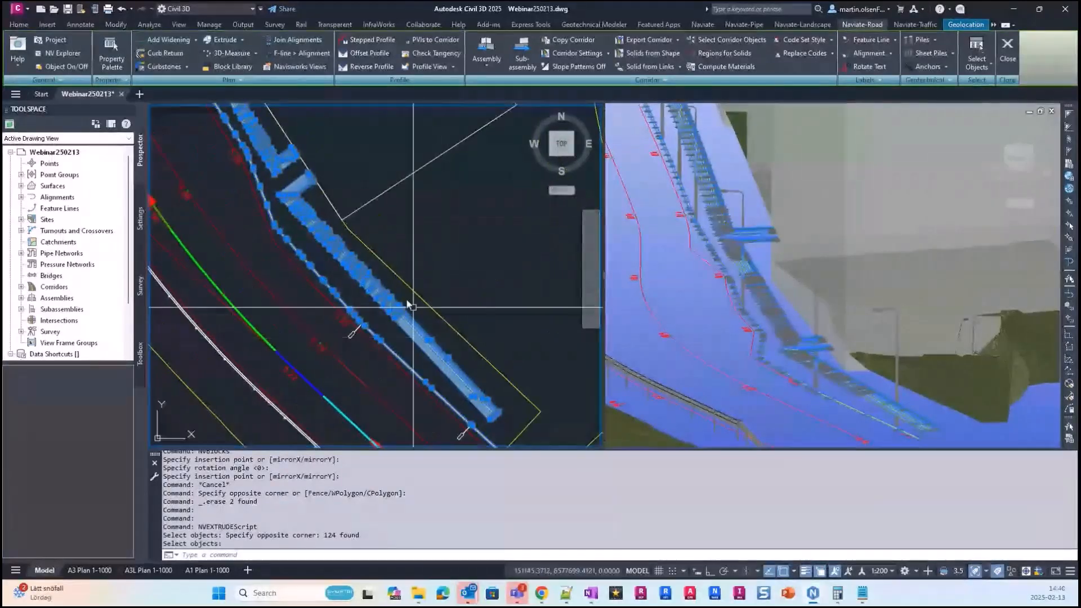
{"action": "scroll", "coordinate": [415, 301], "scroll_direction": "up", "scroll_amount": 2}
{"action": "left_click", "coordinate": [953, 419]}
{"action": "middle_click_drag", "start_coordinate": [950, 419], "coordinate": [728, 279]}
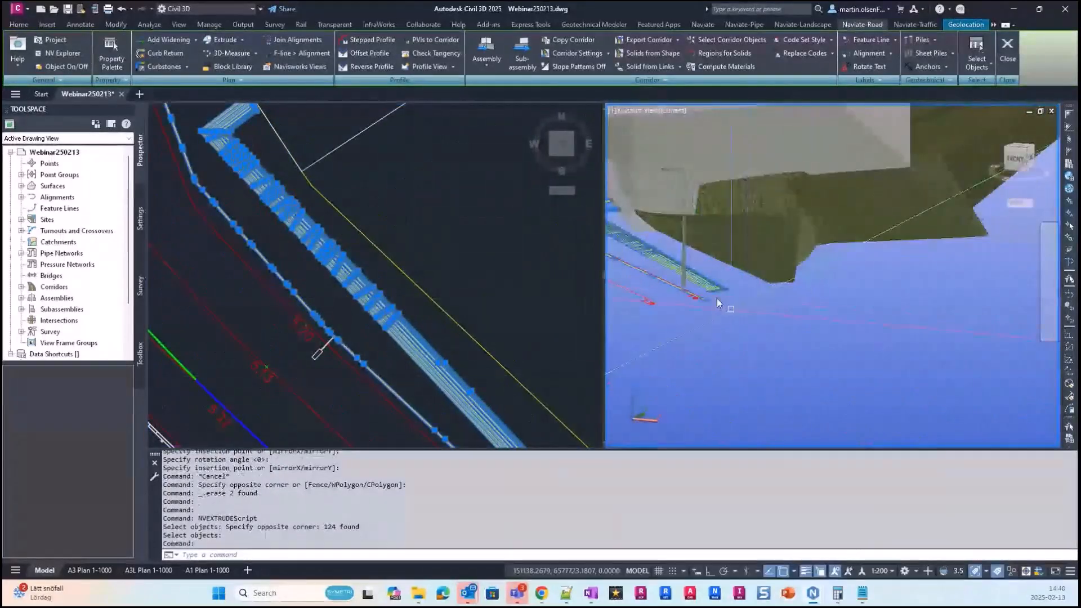
{"action": "scroll", "coordinate": [695, 290], "scroll_direction": "up", "scroll_amount": 5}
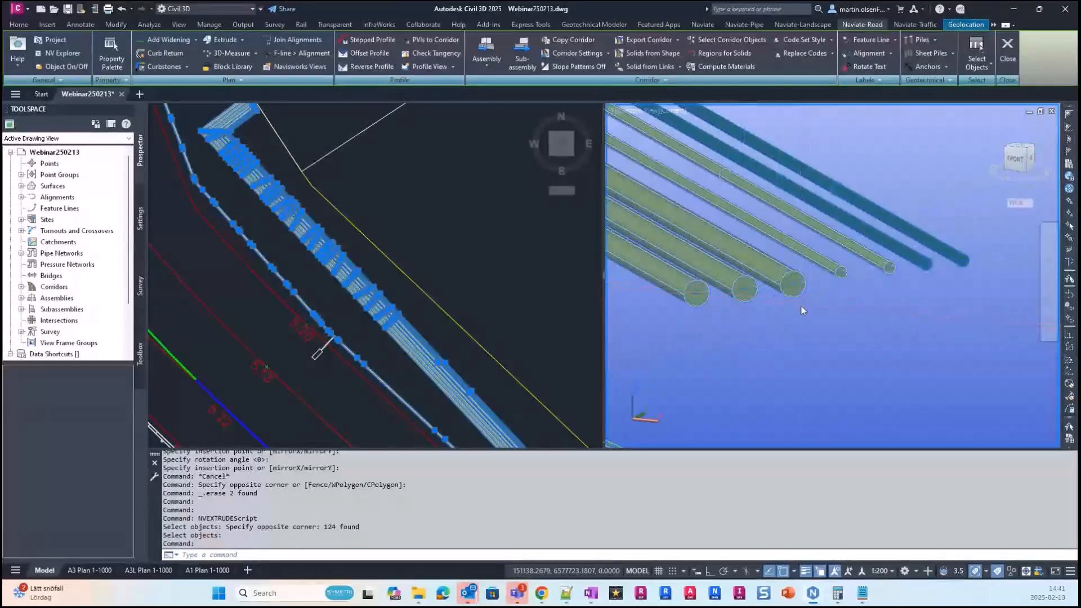
{"action": "key", "text": "Escape"}
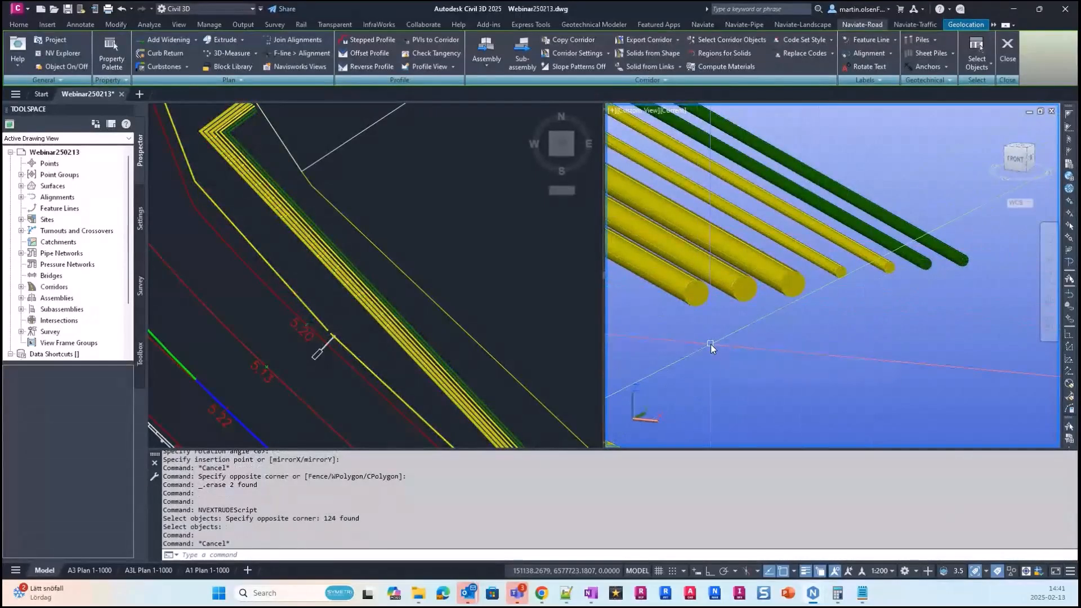
{"action": "mouse_move", "coordinate": [710, 343]}
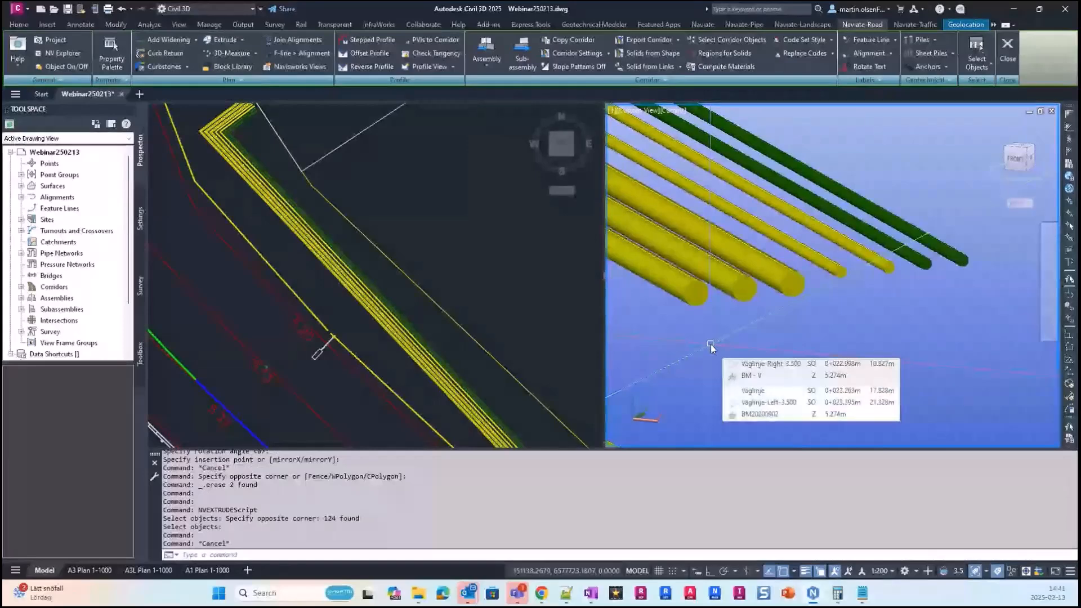
{"action": "middle_click_drag", "start_coordinate": [711, 343], "coordinate": [808, 291], "text": "shift"}
{"action": "scroll", "coordinate": [734, 257], "scroll_direction": "up", "scroll_amount": 3}
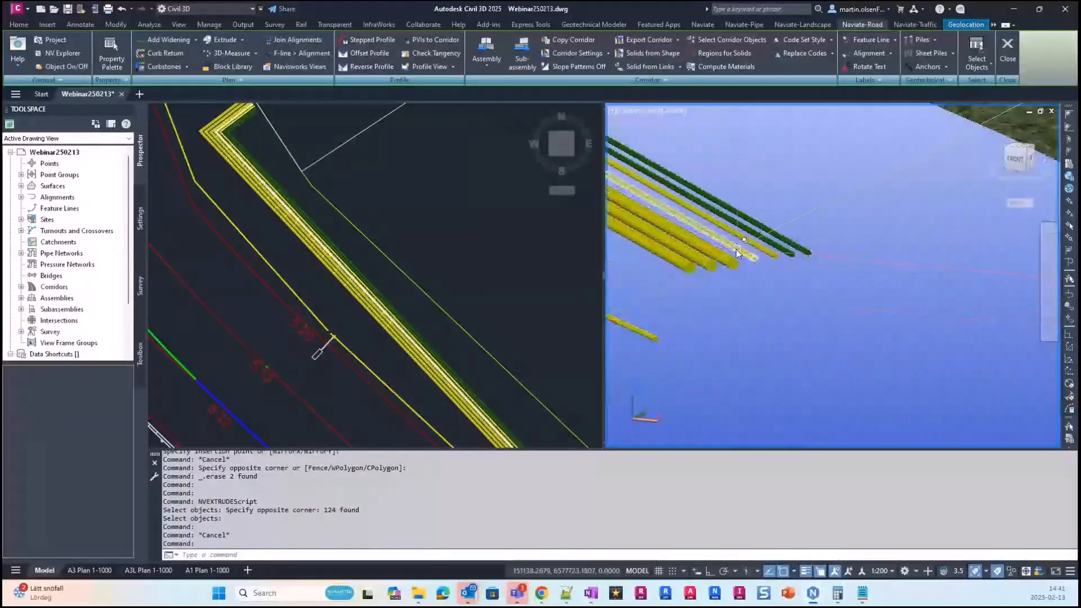
{"action": "scroll", "coordinate": [734, 253], "scroll_direction": "up", "scroll_amount": 3}
{"action": "scroll", "coordinate": [734, 256], "scroll_direction": "up", "scroll_amount": 2}
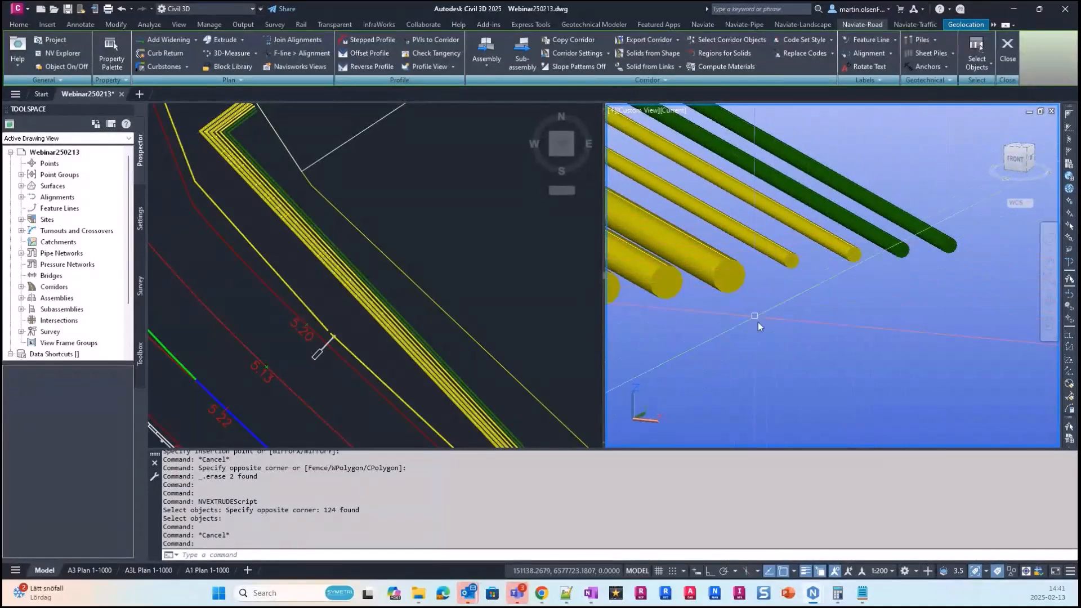
{"action": "scroll", "coordinate": [736, 282], "scroll_direction": "down", "scroll_amount": 3}
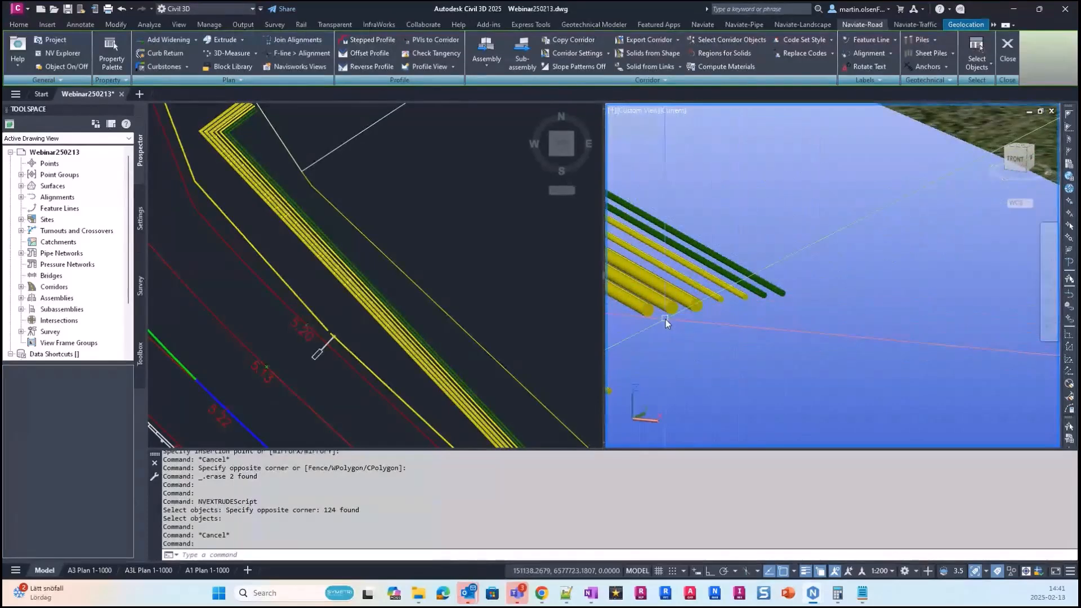
{"action": "middle_click_drag", "start_coordinate": [764, 311], "coordinate": [775, 338]}
{"action": "scroll", "coordinate": [743, 332], "scroll_direction": "up", "scroll_amount": 2}
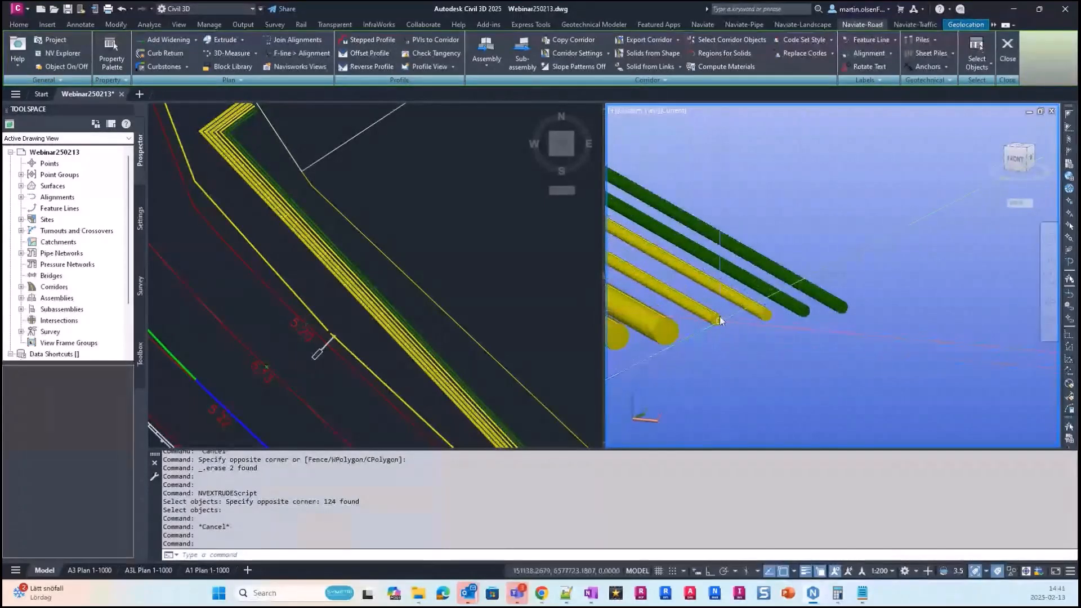
Select all path polylines similar to those of the Electric 50 and Optical 50 pipes and move them from 0,0,0 to 0,0,-0.06
{"action": "left_click", "coordinate": [716, 313]}
{"action": "left_click", "coordinate": [769, 367]}
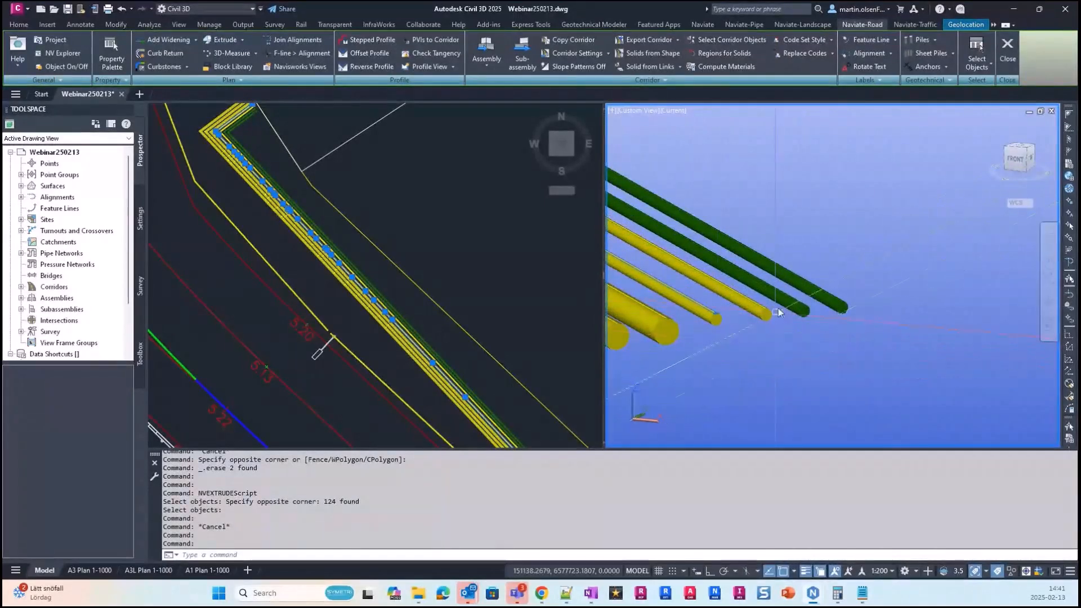
{"action": "left_click", "coordinate": [799, 298]}
{"action": "left_click", "coordinate": [840, 348]}
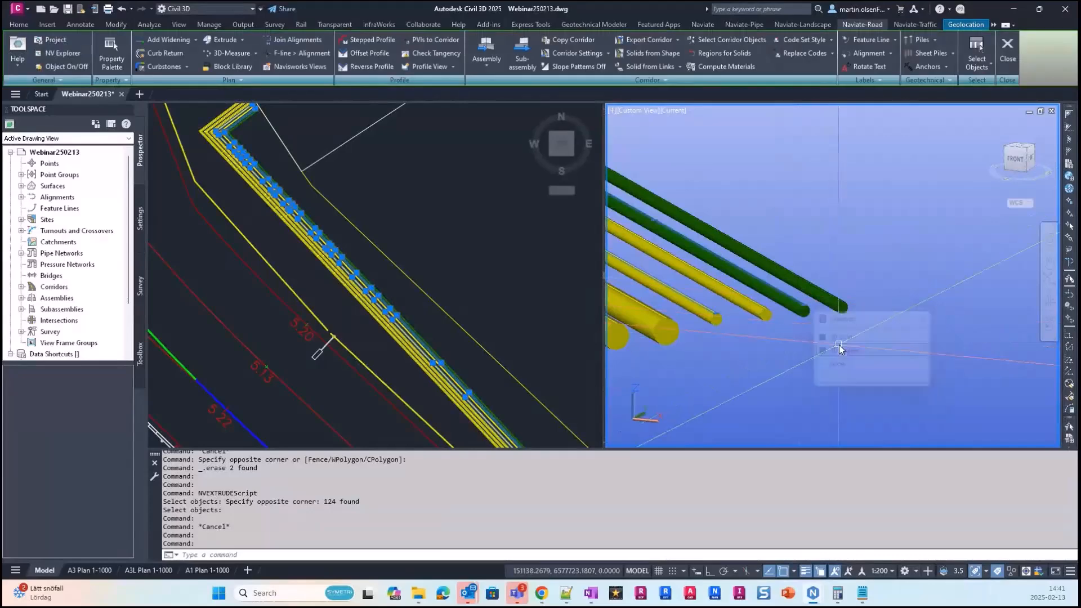
{"action": "scroll", "coordinate": [838, 346], "scroll_direction": "down", "scroll_amount": 5}
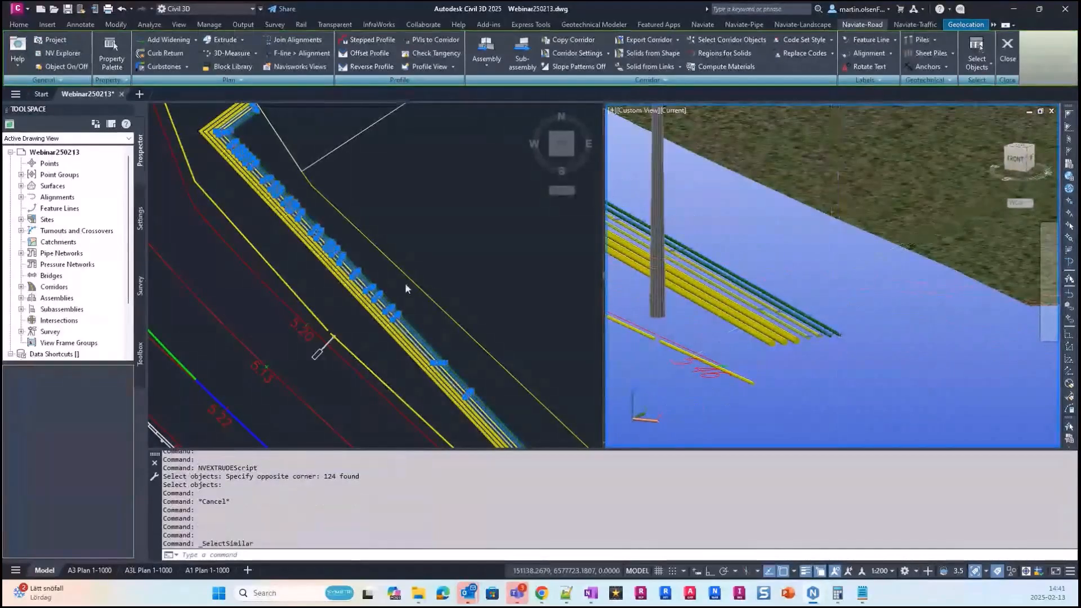
{"action": "left_click", "coordinate": [454, 225]}
{"action": "scroll", "coordinate": [453, 233], "scroll_direction": "down", "scroll_amount": 6}
{"action": "middle_click_drag", "start_coordinate": [443, 226], "coordinate": [453, 338]}
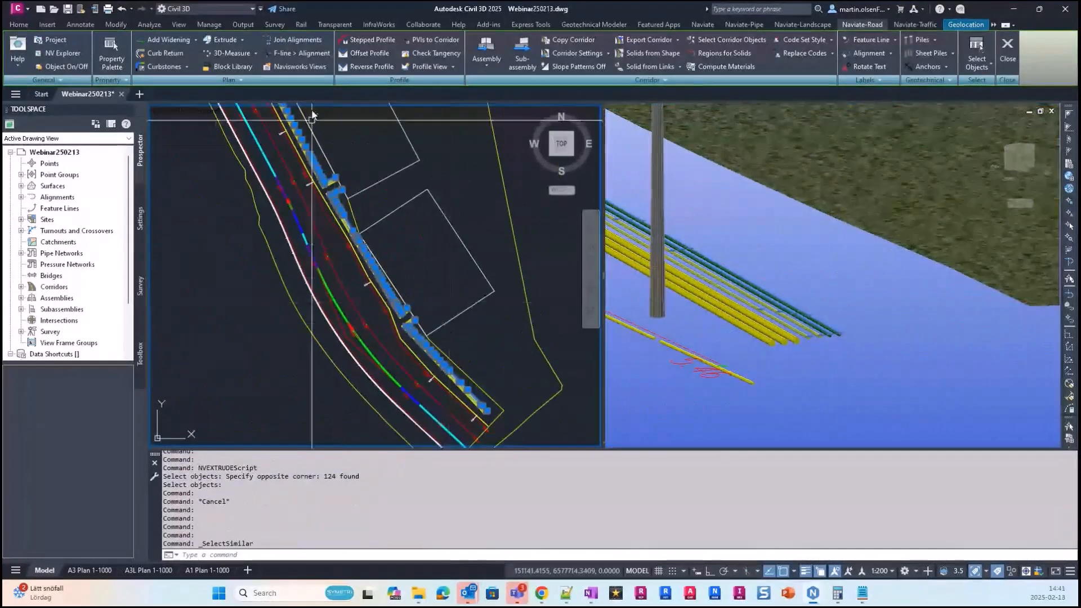
{"action": "left_click", "coordinate": [861, 271]}
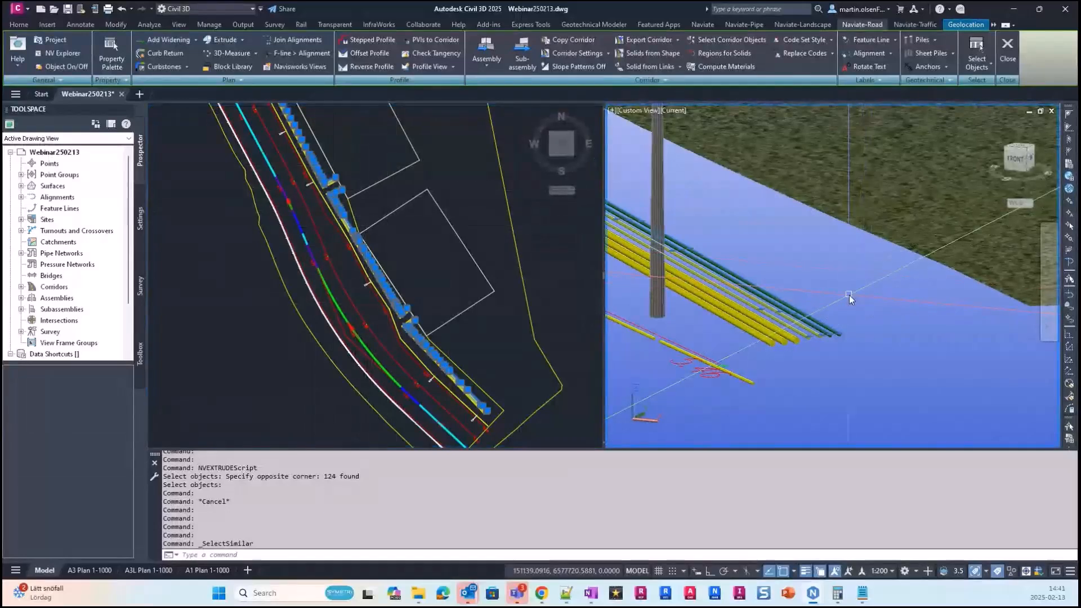
{"action": "mouse_move", "coordinate": [849, 295]}
{"action": "type", "text": "move"}
{"action": "key", "text": "Return"}
{"action": "type", "text": "0,0,0"}
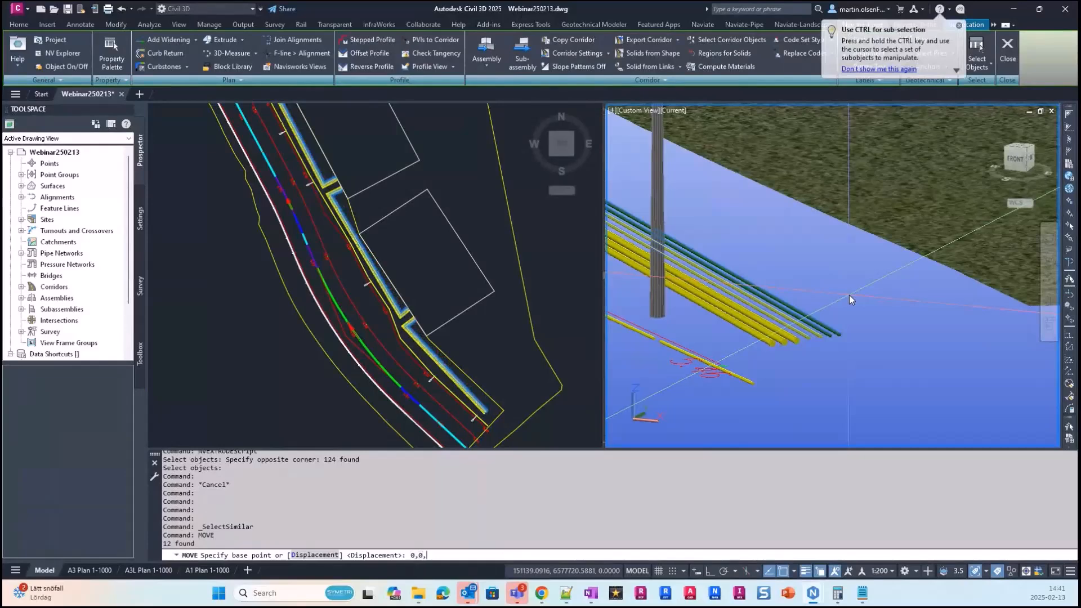
{"action": "key", "text": "Return"}
{"action": "type", "text": "0,0,-"}
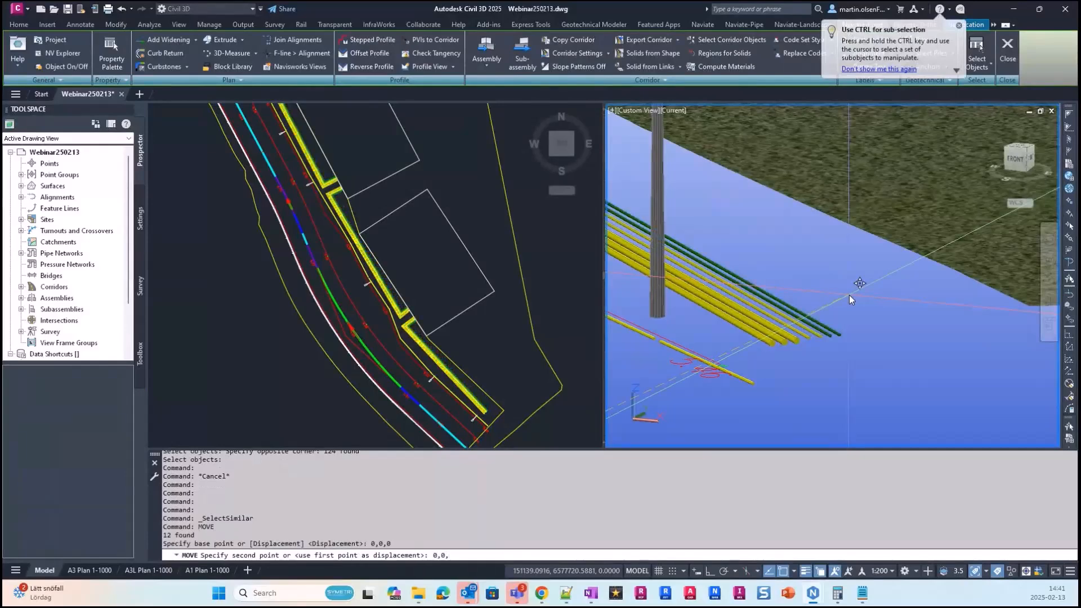
{"action": "type", "text": "-0.06"}
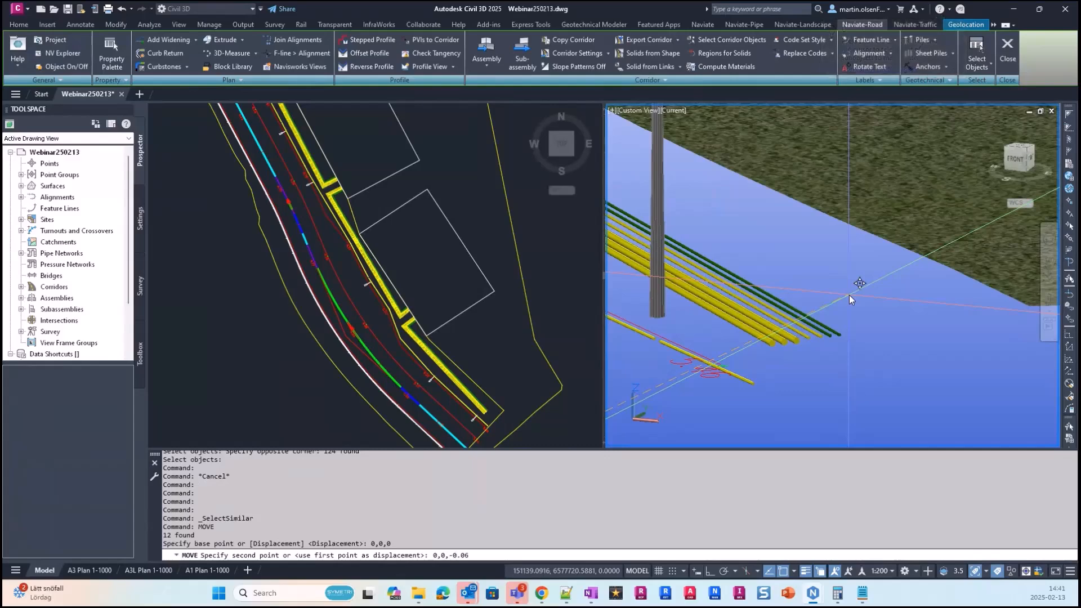
{"action": "key", "text": "Return"}
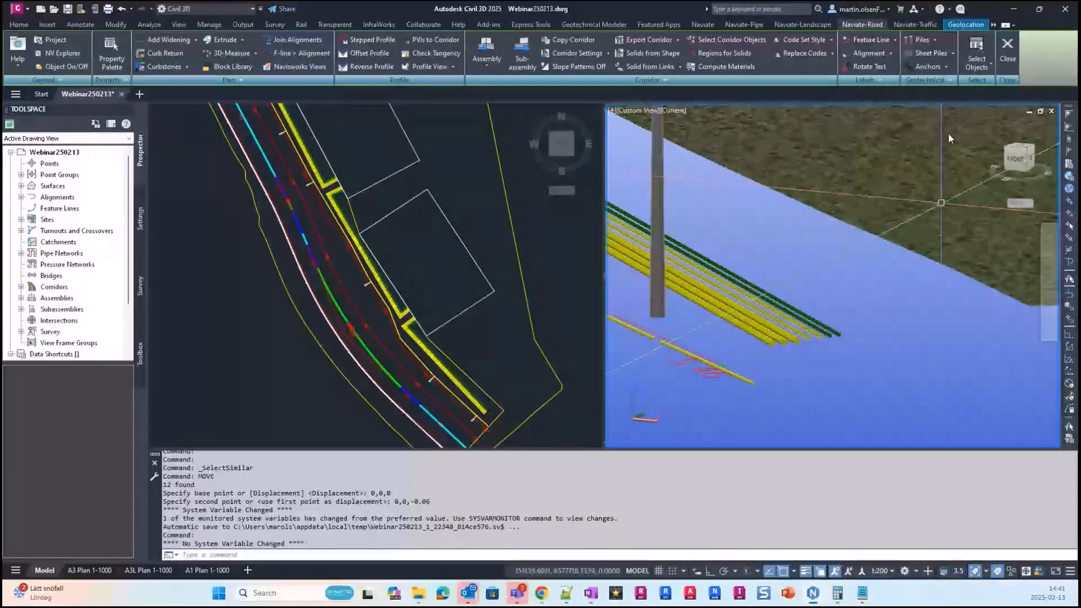
List the Extrude objects in the Objects Explorer, highlight the first Electric 110 solid in the model and clear the selection
{"action": "left_click", "coordinate": [54, 53]}
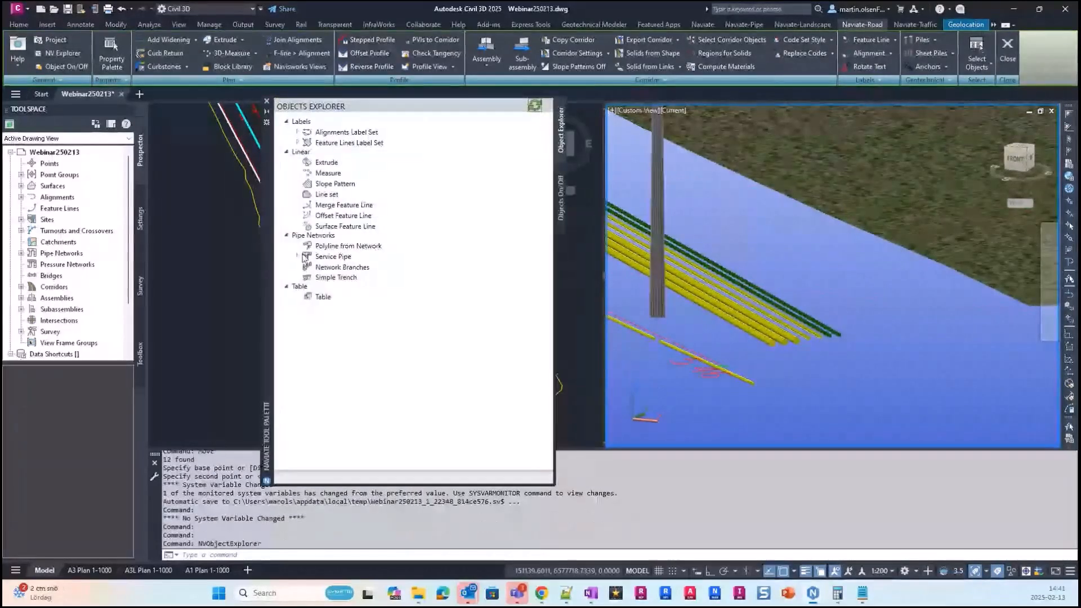
{"action": "left_click", "coordinate": [297, 162]}
{"action": "scroll", "coordinate": [404, 343], "scroll_direction": "down", "scroll_amount": 3}
{"action": "scroll", "coordinate": [404, 338], "scroll_direction": "up", "scroll_amount": 5}
{"action": "right_click", "coordinate": [361, 177]}
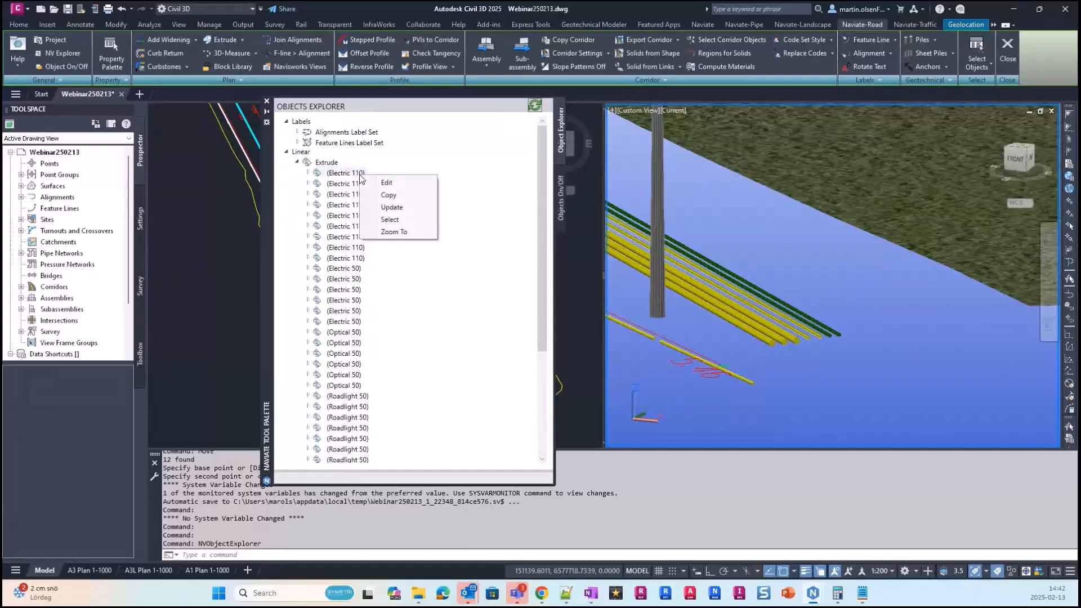
{"action": "left_click", "coordinate": [402, 220]}
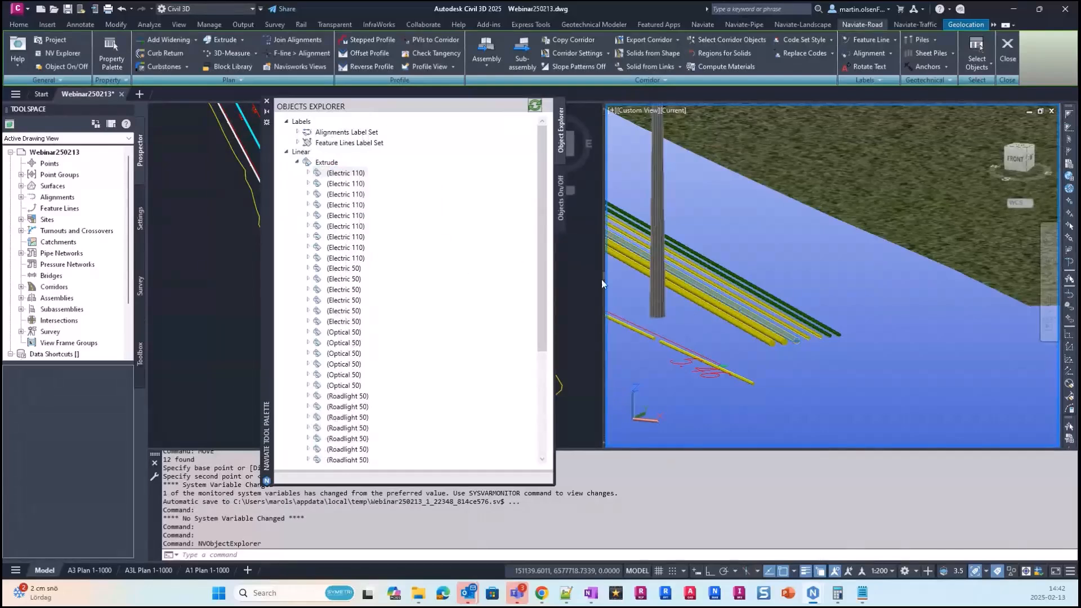
{"action": "scroll", "coordinate": [804, 252], "scroll_direction": "down", "scroll_amount": 4}
{"action": "key", "text": "Escape"}
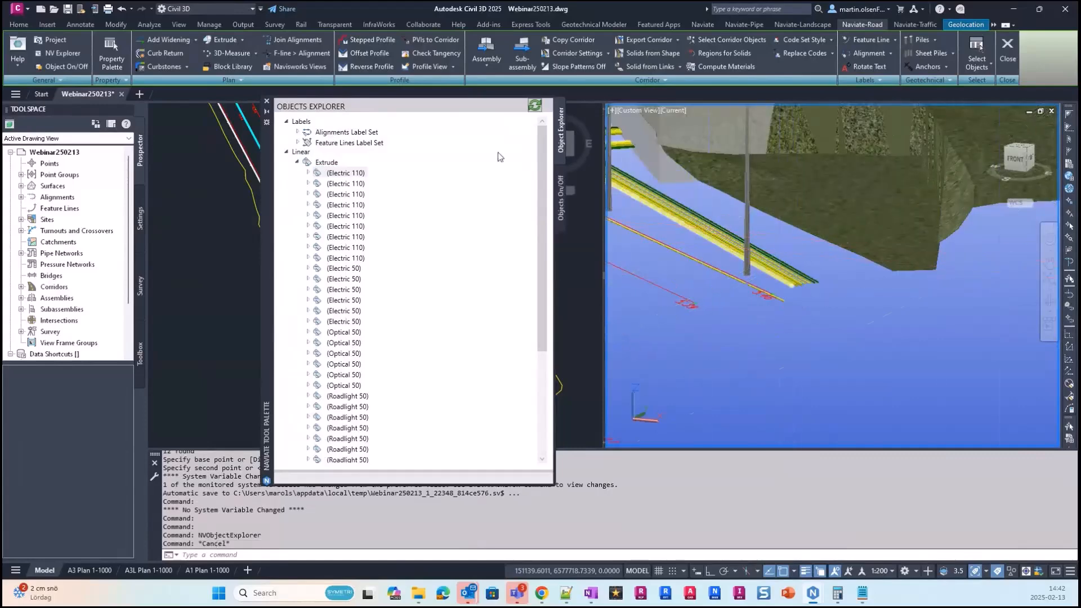
Update all Extrude objects from the Objects Explorer so the pipes follow the lowered polylines, and inspect the pipe ends
{"action": "scroll", "coordinate": [810, 258], "scroll_direction": "up", "scroll_amount": 5}
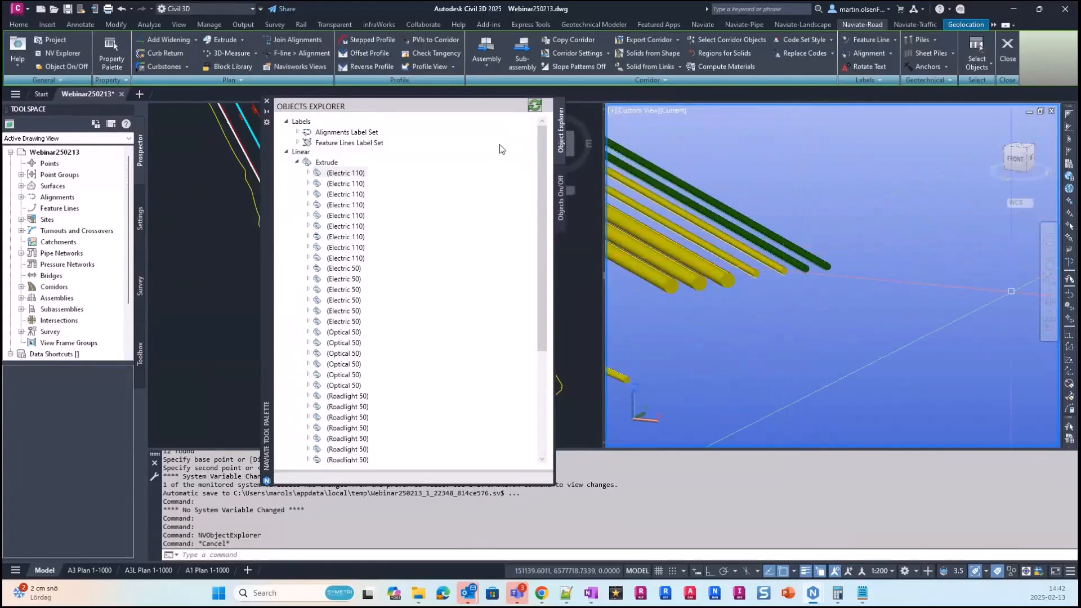
{"action": "scroll", "coordinate": [830, 299], "scroll_direction": "down", "scroll_amount": 6}
{"action": "middle_click_drag", "start_coordinate": [800, 319], "coordinate": [858, 363]}
{"action": "right_click", "coordinate": [329, 164]}
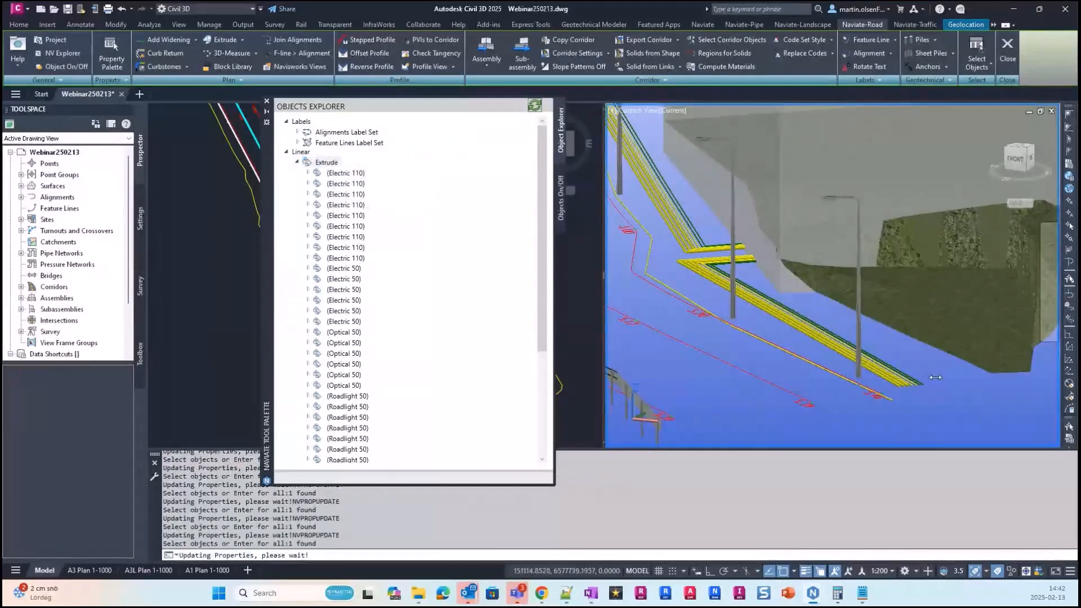
{"action": "scroll", "coordinate": [903, 368], "scroll_direction": "up", "scroll_amount": 6}
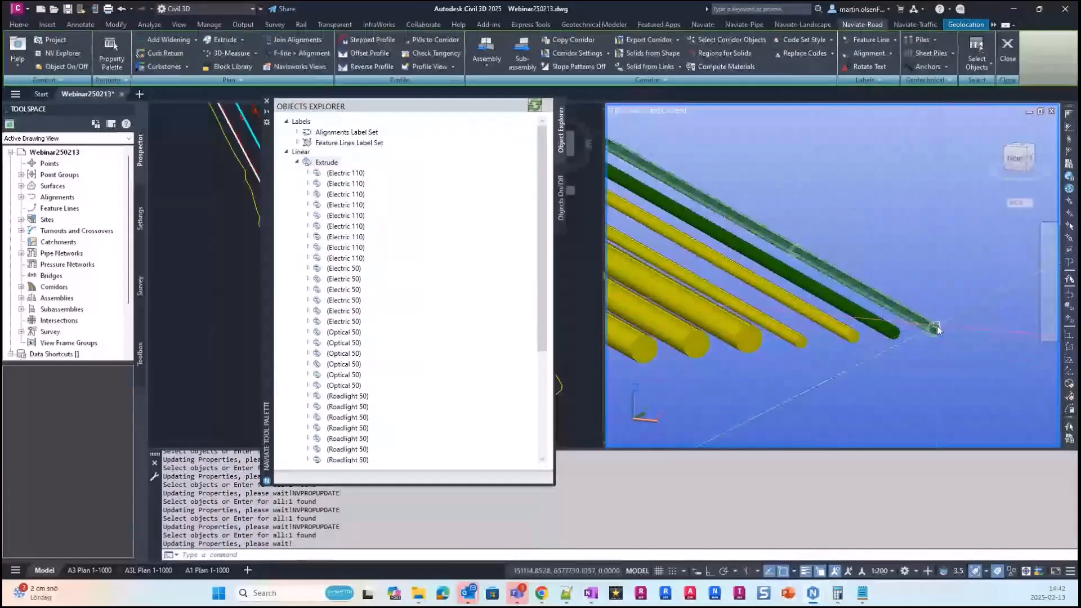
{"action": "mouse_move", "coordinate": [937, 326]}
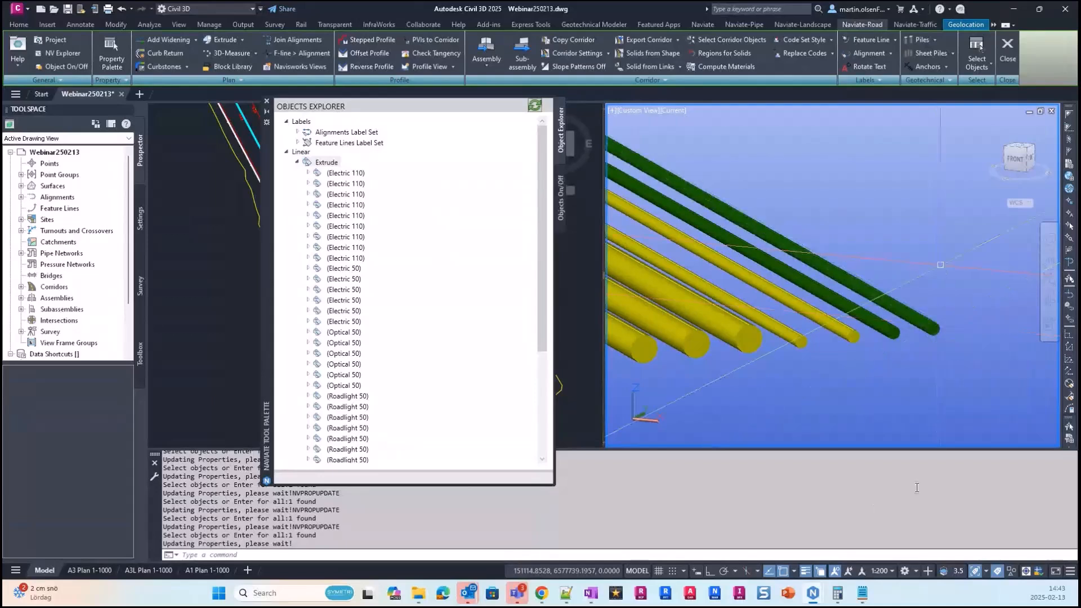
{"action": "scroll", "coordinate": [903, 385], "scroll_direction": "down", "scroll_amount": 7}
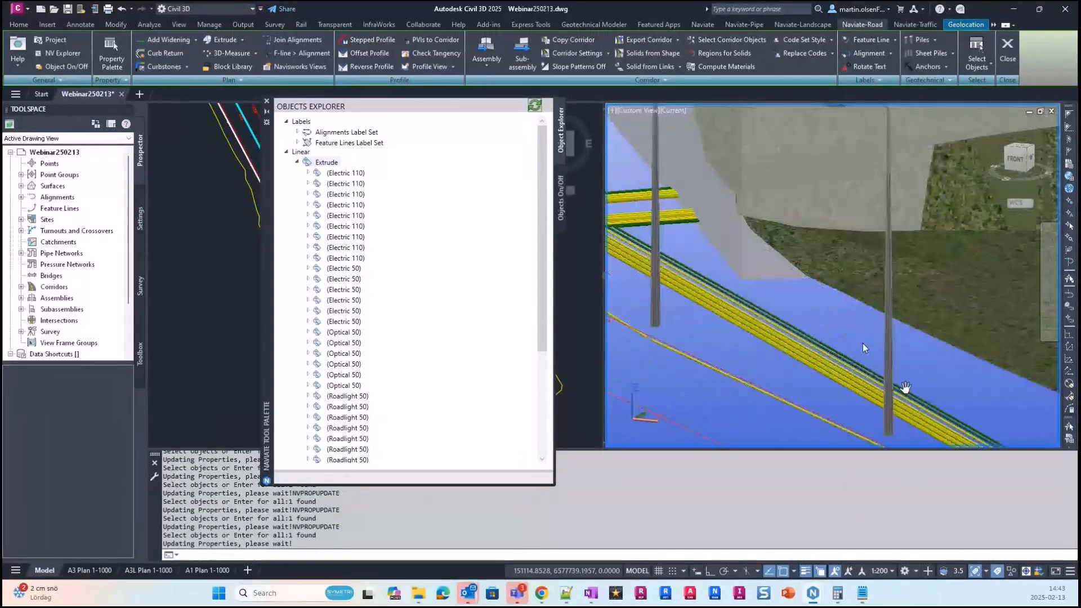
{"action": "scroll", "coordinate": [730, 320], "scroll_direction": "down", "scroll_amount": 2}
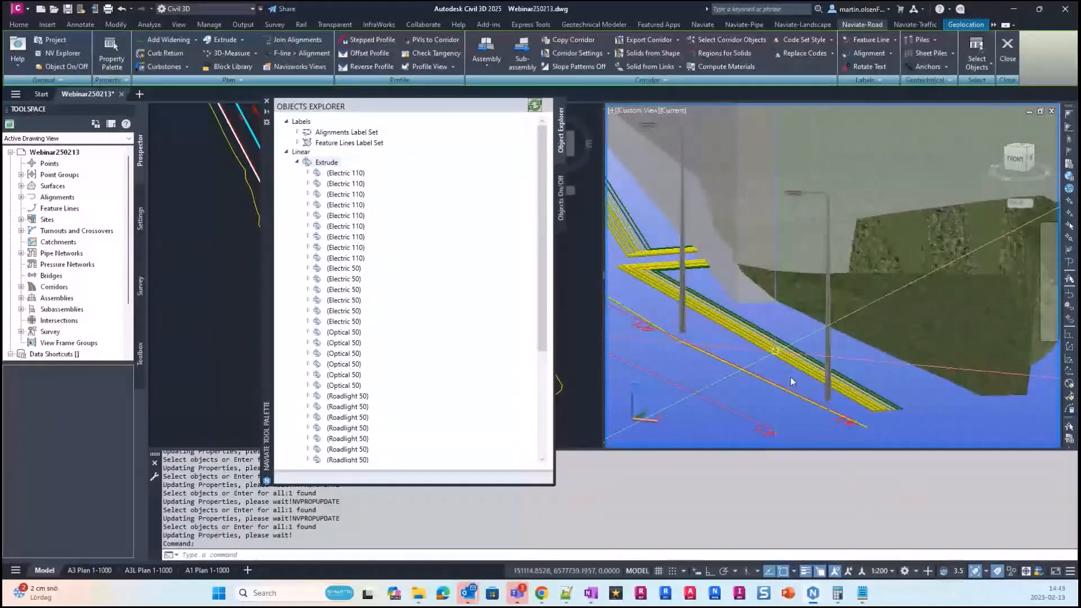
{"action": "scroll", "coordinate": [790, 378], "scroll_direction": "down", "scroll_amount": 2}
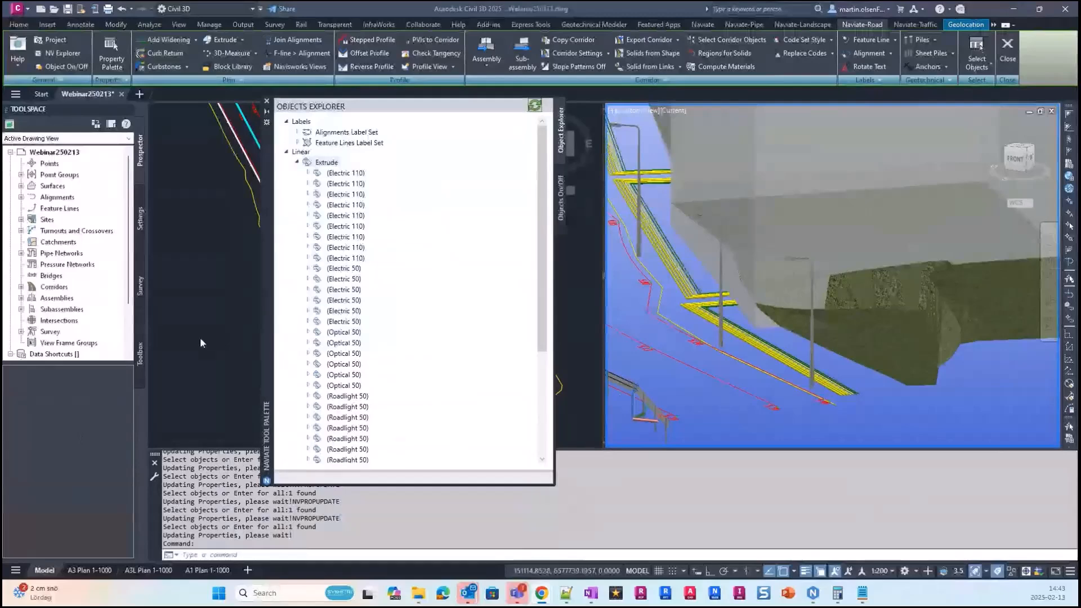
Review the profile lines of NVExtrudeScript - C-profile.txt in Notepad++, and return to Civil 3D and close the Objects Explorer
{"action": "left_click_drag", "start_coordinate": [264, 328], "coordinate": [223, 261]}
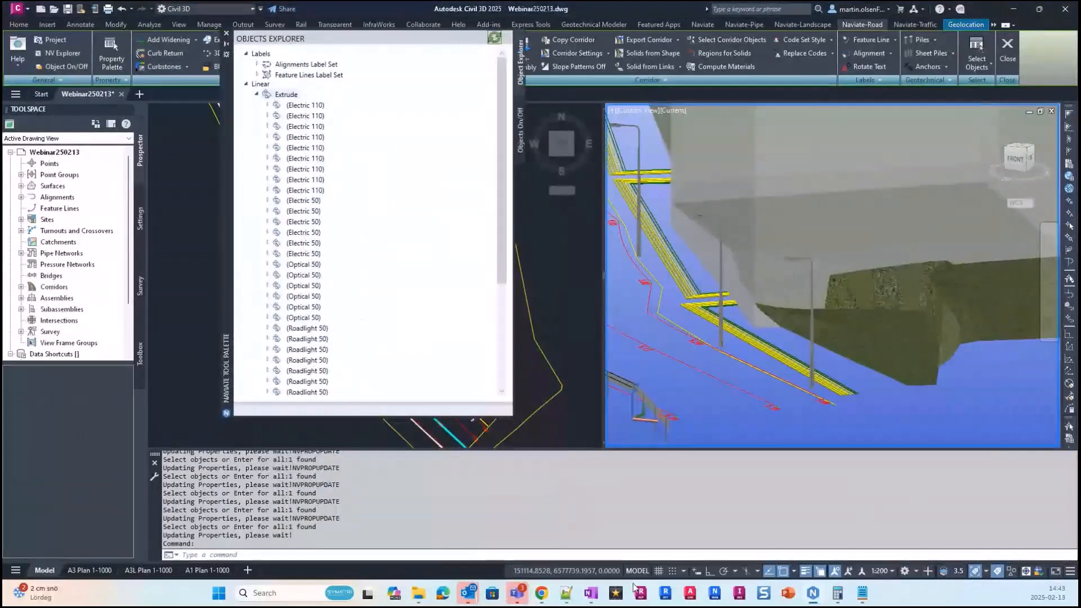
{"action": "left_click", "coordinate": [566, 593]}
{"action": "left_click", "coordinate": [322, 325]}
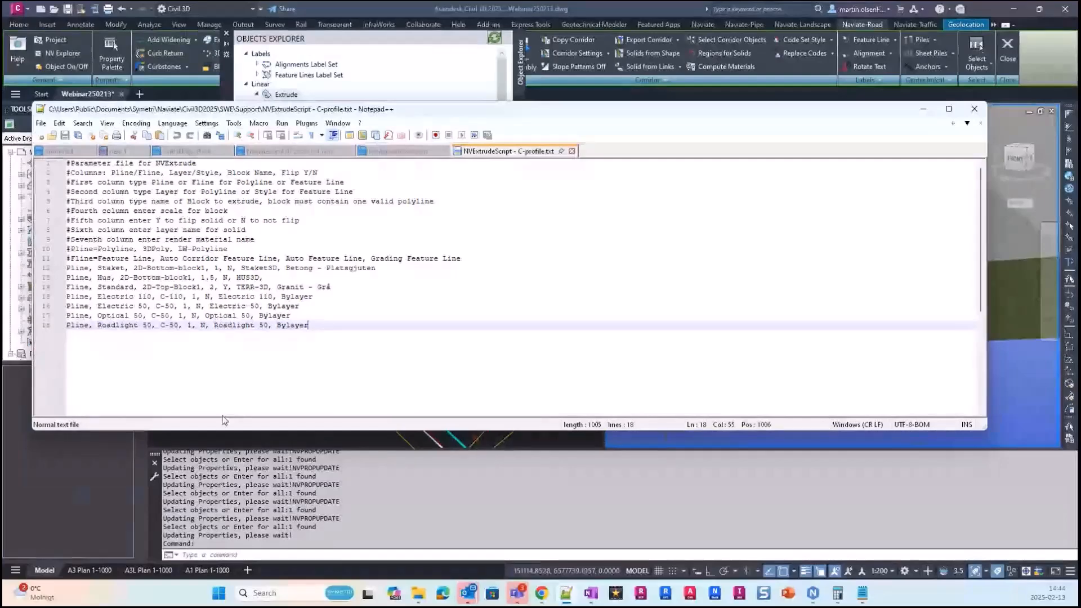
{"action": "left_click", "coordinate": [407, 37]}
{"action": "left_click", "coordinate": [226, 34]}
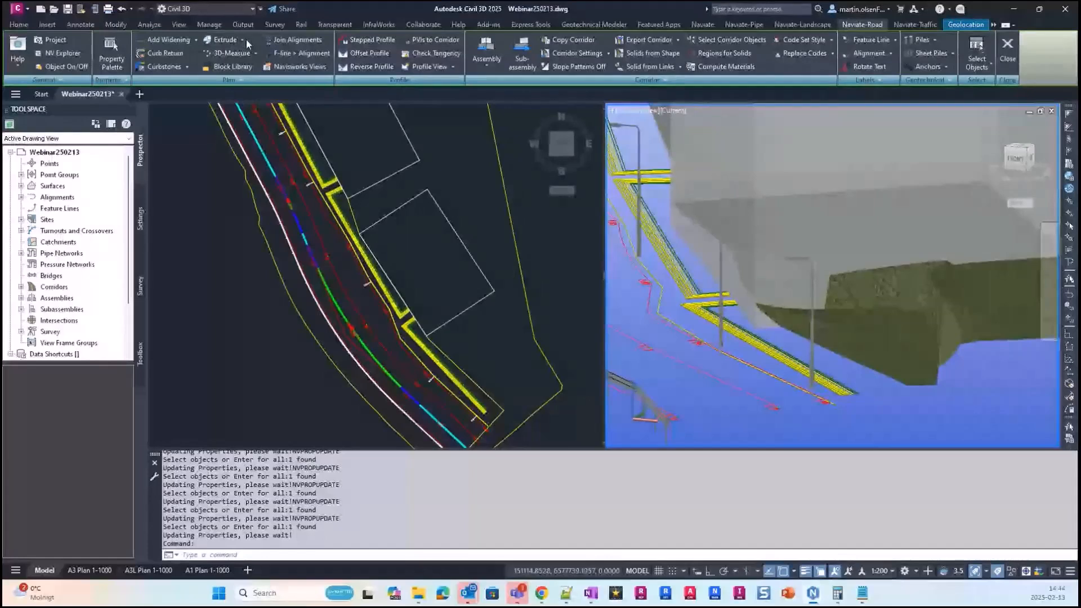
{"action": "left_click", "coordinate": [241, 39]}
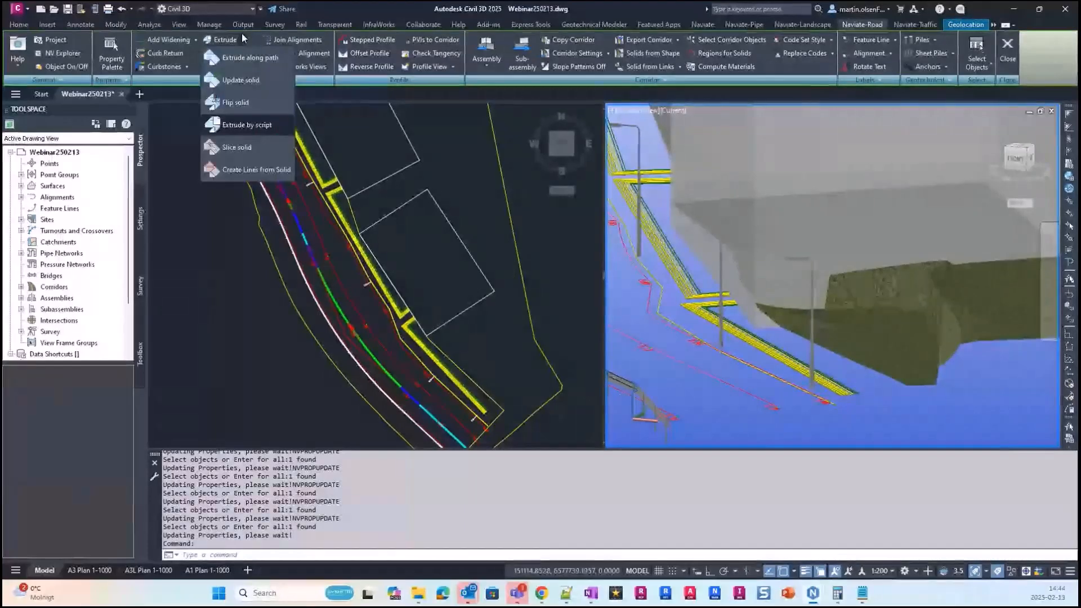
{"action": "left_click", "coordinate": [376, 2]}
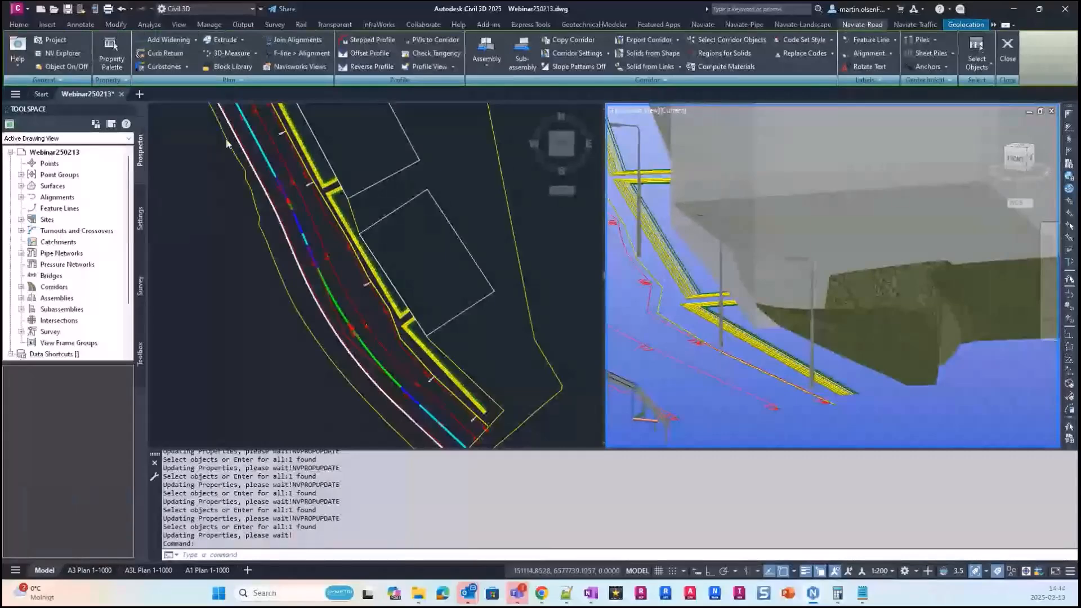
{"action": "left_click", "coordinate": [319, 242]}
{"action": "middle_click_drag", "start_coordinate": [477, 380], "coordinate": [417, 294]}
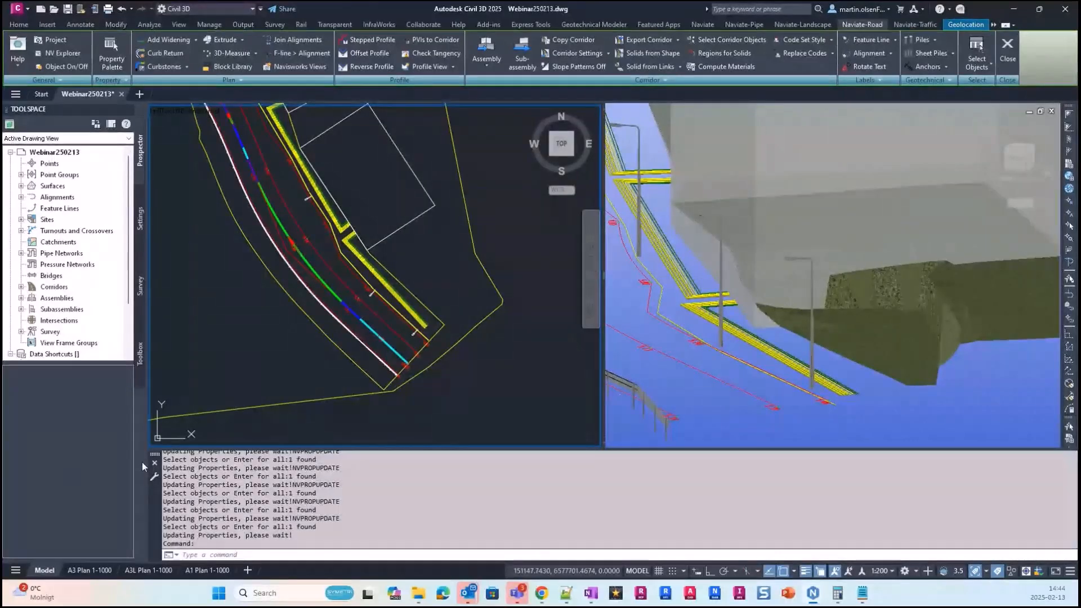
Review the C-110 and C-50 profile blocks in the C-Profile folder of the block library and close it
{"action": "middle_click_drag", "start_coordinate": [445, 381], "coordinate": [391, 369]}
{"action": "scroll", "coordinate": [392, 369], "scroll_direction": "down", "scroll_amount": 3}
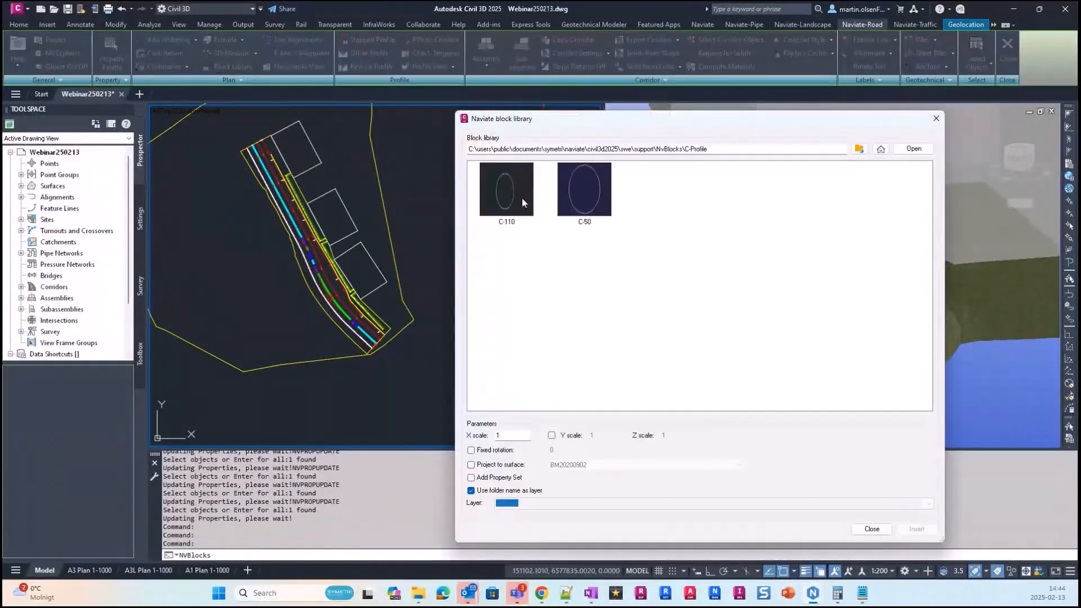
{"action": "left_click", "coordinate": [507, 194]}
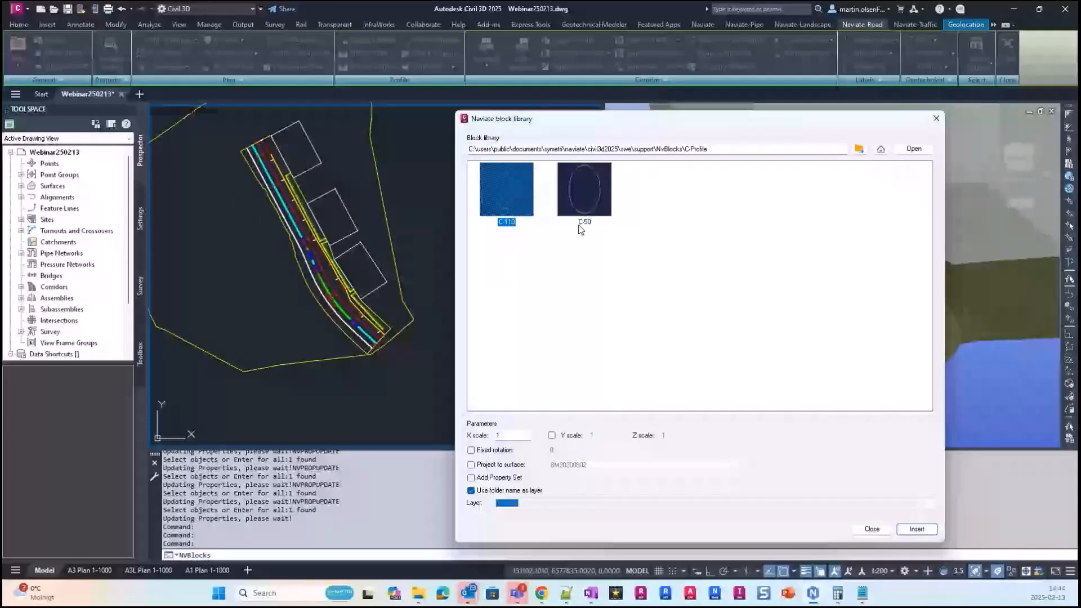
{"action": "left_click", "coordinate": [935, 118]}
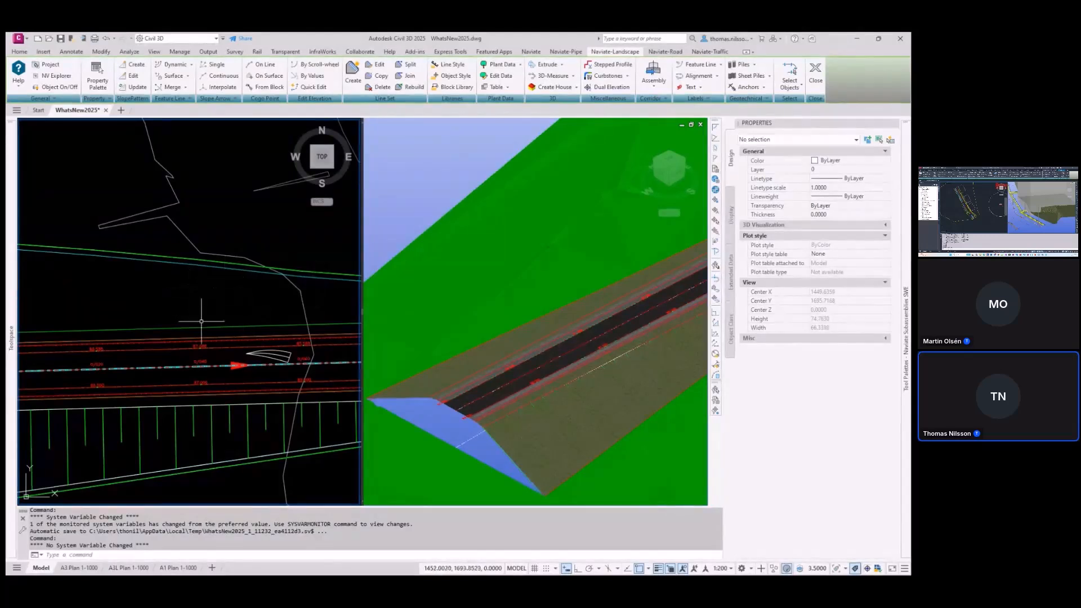
Switch to the WhatsNew2025 drawing, examine the segment labels along the road edges near section 0/060 and clear the selection
{"action": "middle_click_drag", "start_coordinate": [235, 427], "coordinate": [213, 400]}
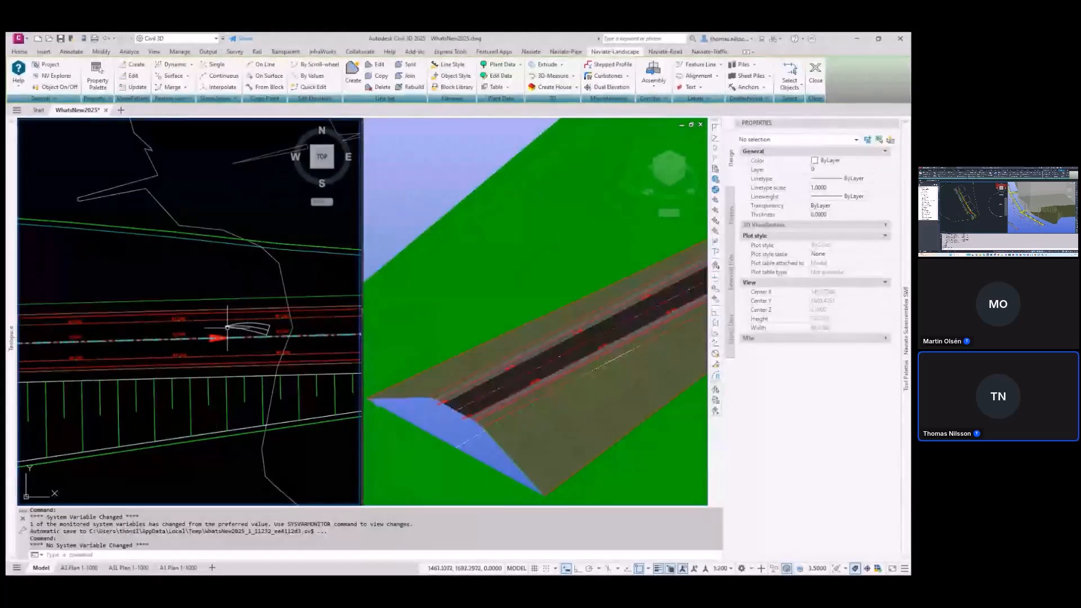
{"action": "left_click", "coordinate": [185, 353]}
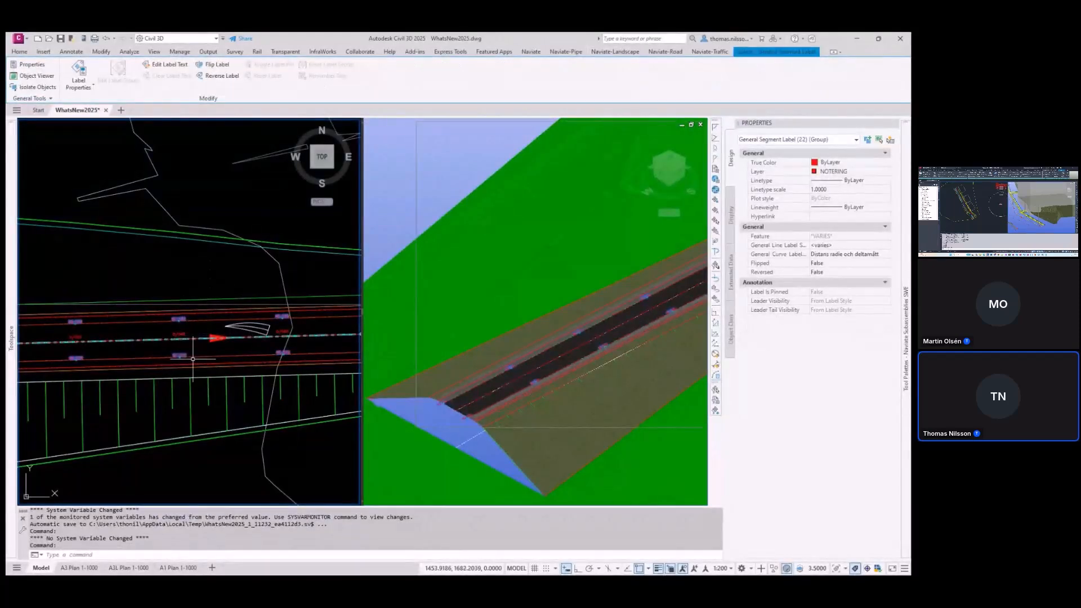
{"action": "scroll", "coordinate": [194, 343], "scroll_direction": "up", "scroll_amount": 2}
{"action": "scroll", "coordinate": [194, 344], "scroll_direction": "up", "scroll_amount": 2}
{"action": "scroll", "coordinate": [217, 356], "scroll_direction": "down", "scroll_amount": 3}
{"action": "scroll", "coordinate": [247, 361], "scroll_direction": "up", "scroll_amount": 1}
{"action": "middle_click_drag", "start_coordinate": [248, 354], "coordinate": [157, 343]}
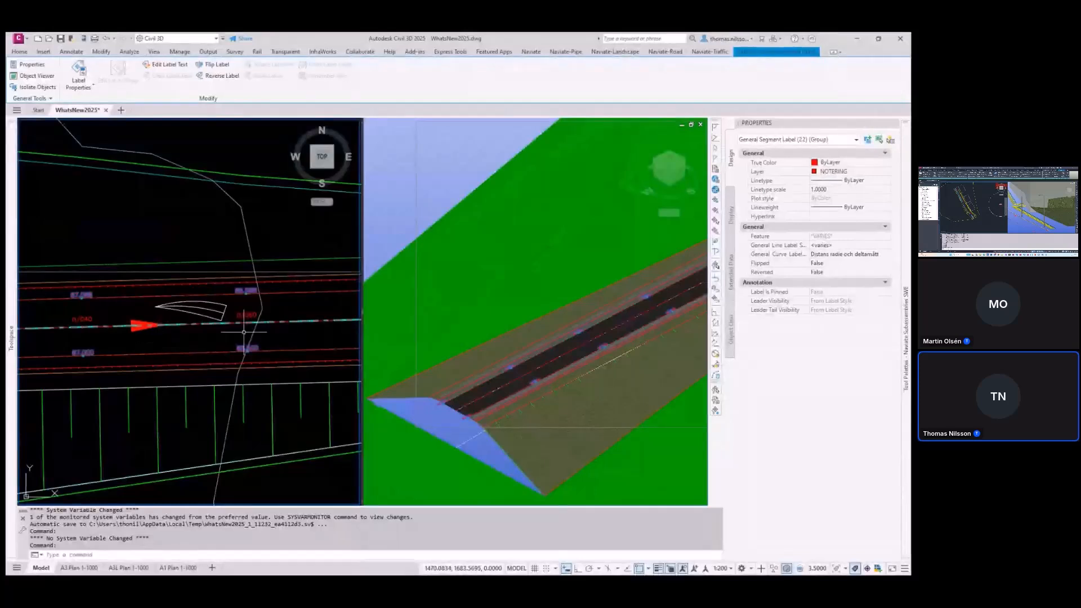
{"action": "key", "text": "Escape"}
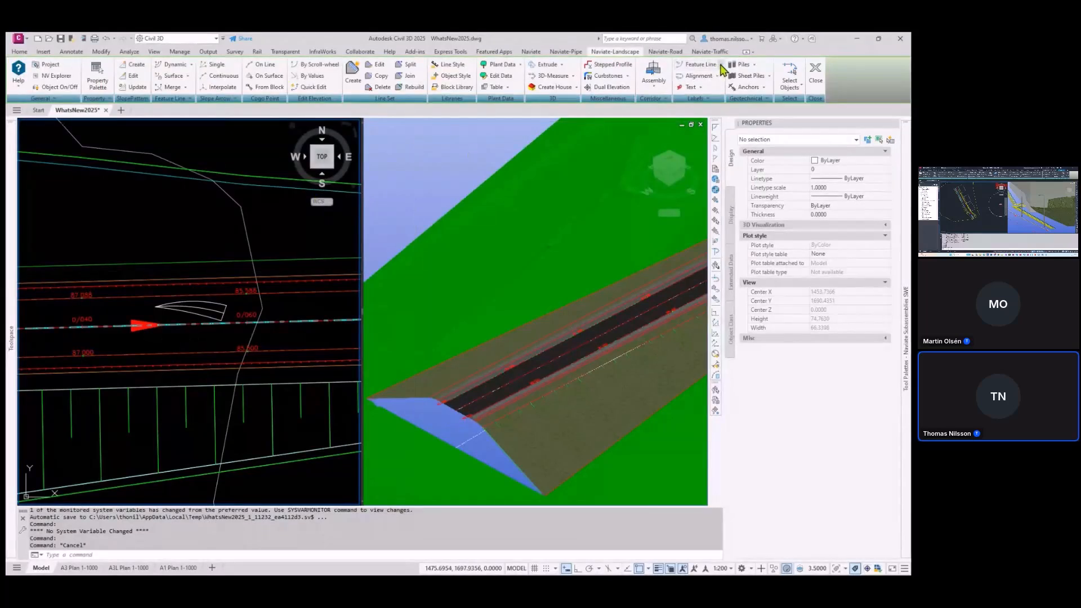
Distribute _Elevation from Insertion Point labels along the lower road-edge line with Measure Label, checking the preview in the plan and isometric views
{"action": "left_click", "coordinate": [711, 82]}
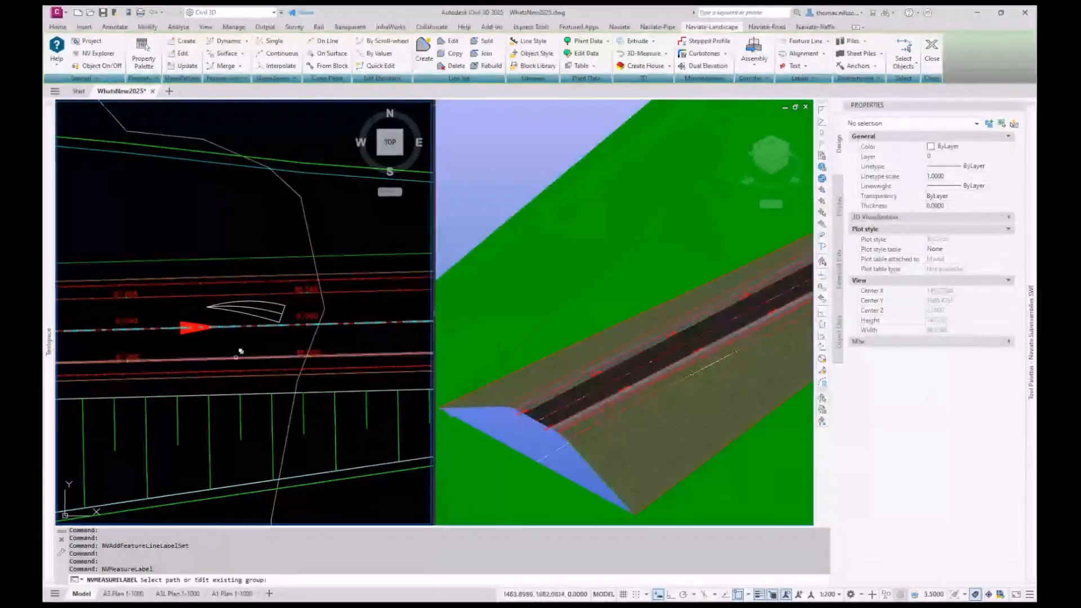
{"action": "left_click", "coordinate": [318, 391]}
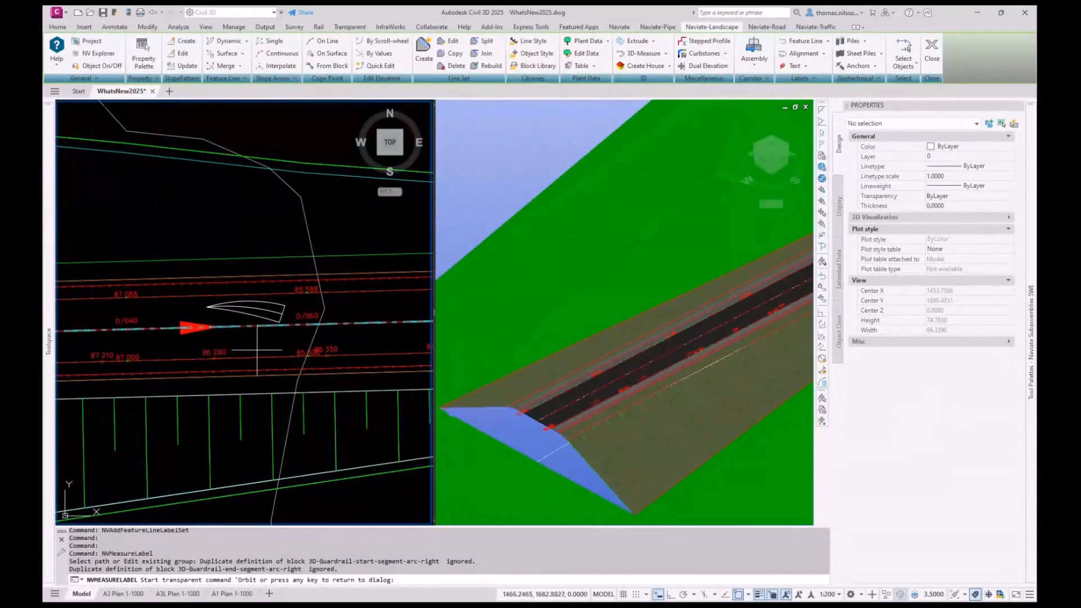
{"action": "left_click", "coordinate": [666, 404]}
{"action": "scroll", "coordinate": [656, 382], "scroll_direction": "up", "scroll_amount": 5}
{"action": "scroll", "coordinate": [655, 382], "scroll_direction": "down", "scroll_amount": 2}
{"action": "middle_click_drag", "start_coordinate": [750, 354], "coordinate": [674, 394]}
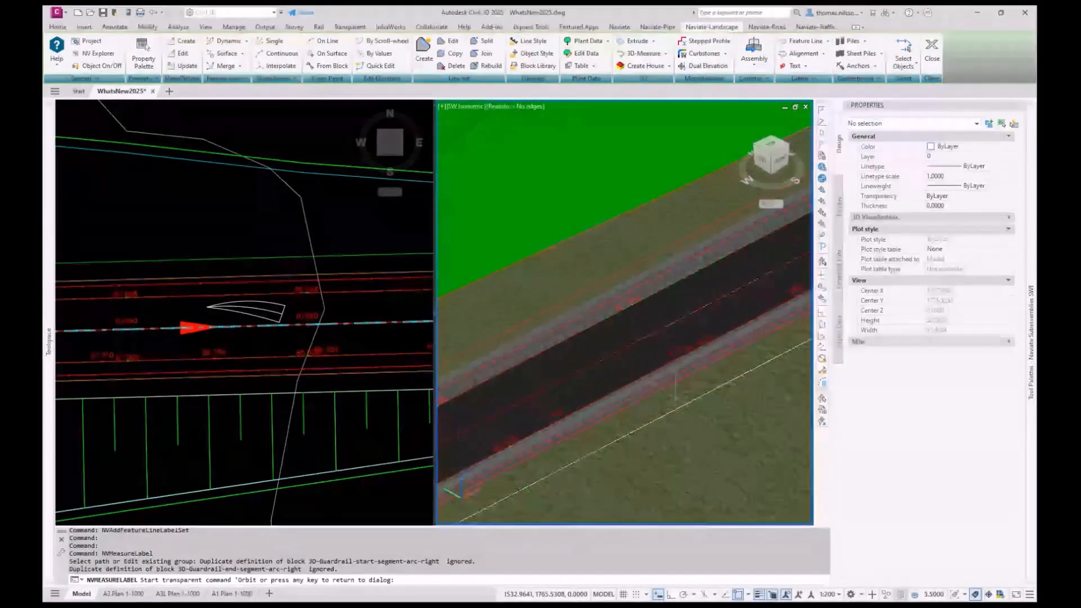
{"action": "scroll", "coordinate": [675, 393], "scroll_direction": "down", "scroll_amount": 2}
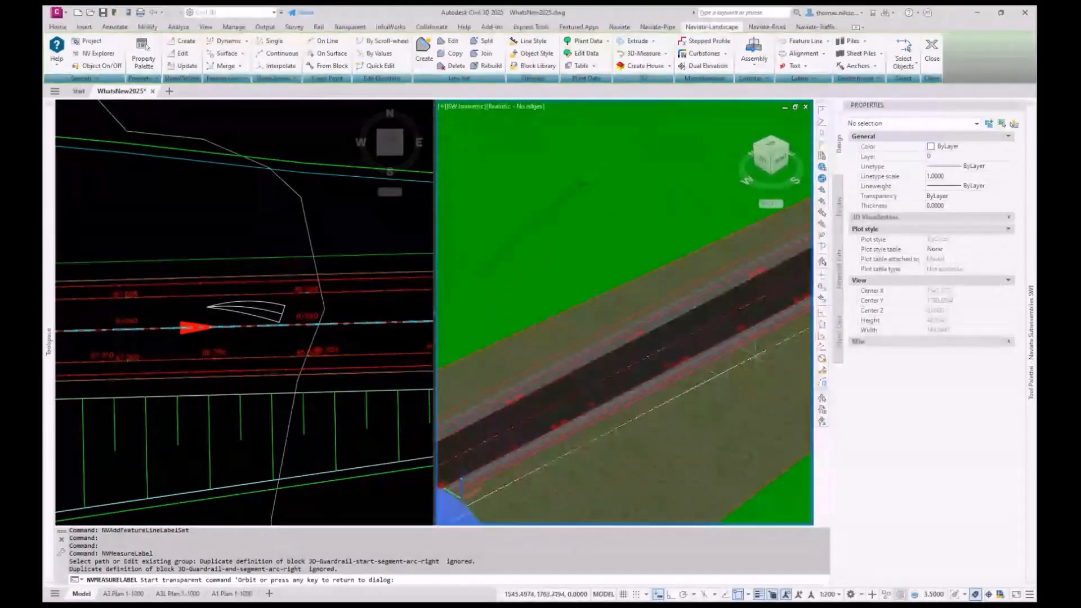
{"action": "middle_click_drag", "start_coordinate": [754, 351], "coordinate": [623, 386]}
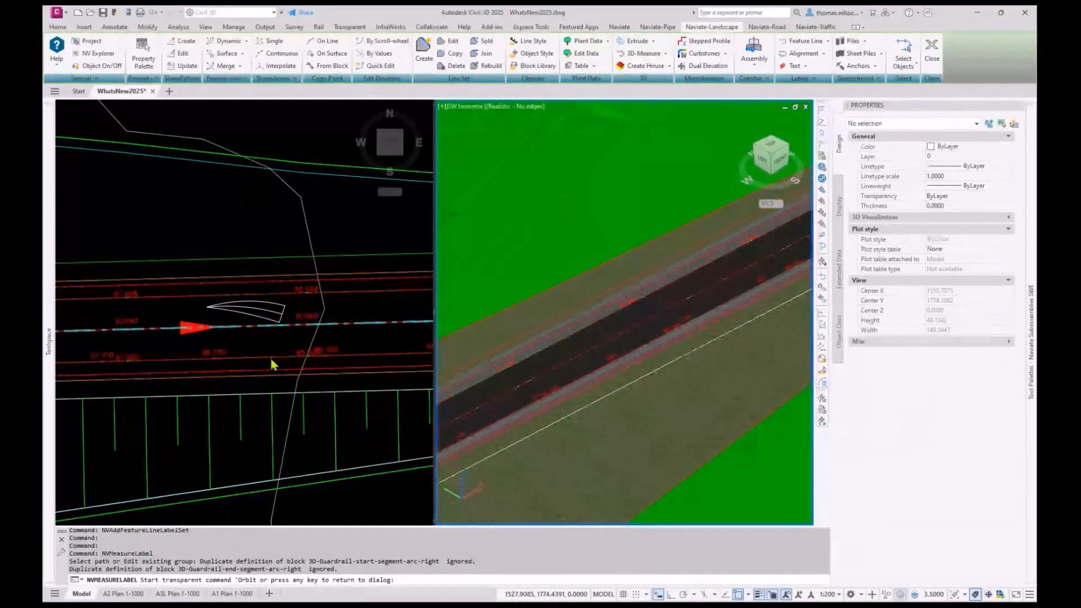
{"action": "left_click", "coordinate": [344, 379]}
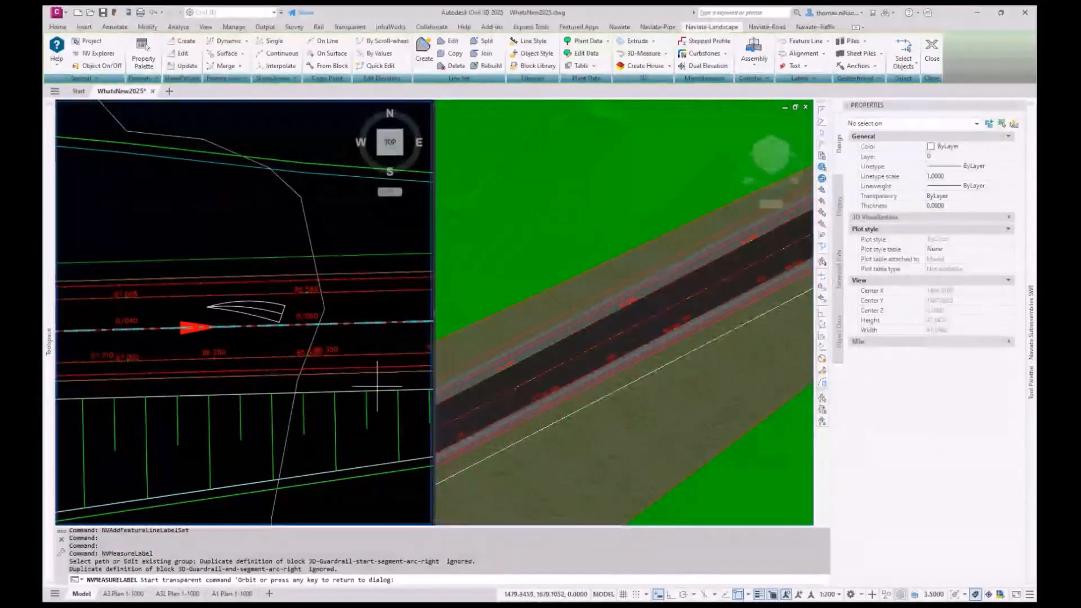
{"action": "key", "text": "Return"}
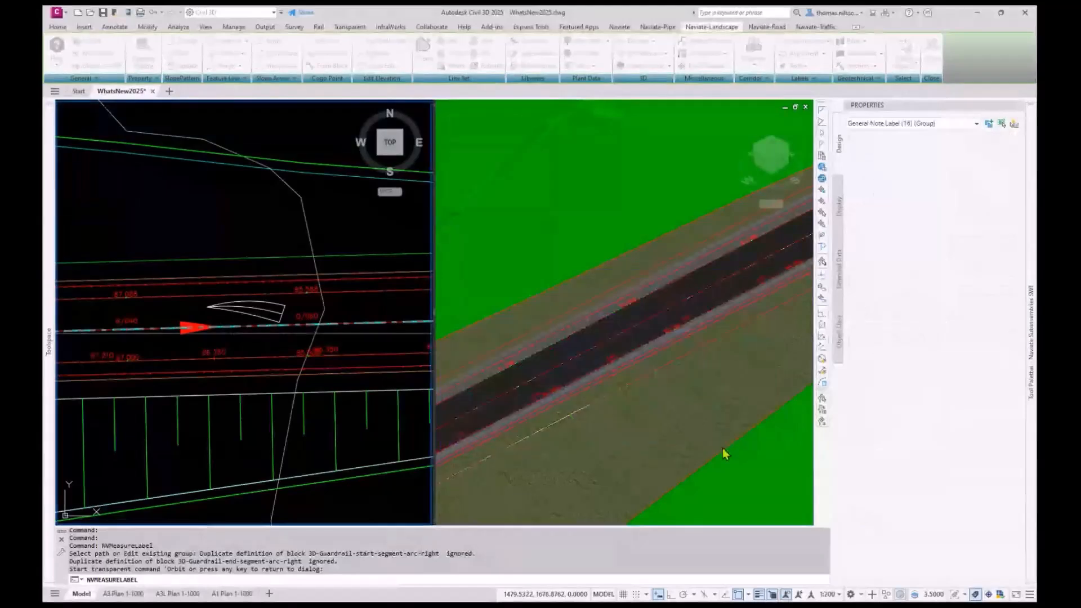
Clear the label selection and distribute Fence-2m blocks along the rectangular polyline beyond the road's end with the Measure command
{"action": "left_click", "coordinate": [603, 381]}
{"action": "scroll", "coordinate": [607, 389], "scroll_direction": "down", "scroll_amount": 5}
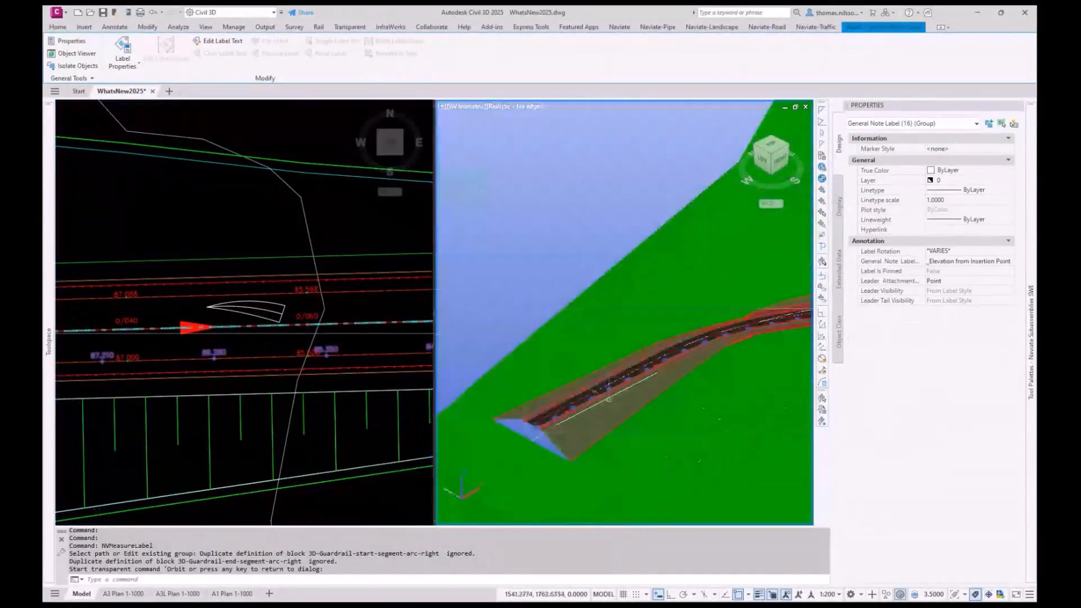
{"action": "middle_click_drag", "start_coordinate": [749, 355], "coordinate": [479, 428]}
{"action": "middle_click_drag", "start_coordinate": [743, 383], "coordinate": [509, 450]}
{"action": "key", "text": "Escape"}
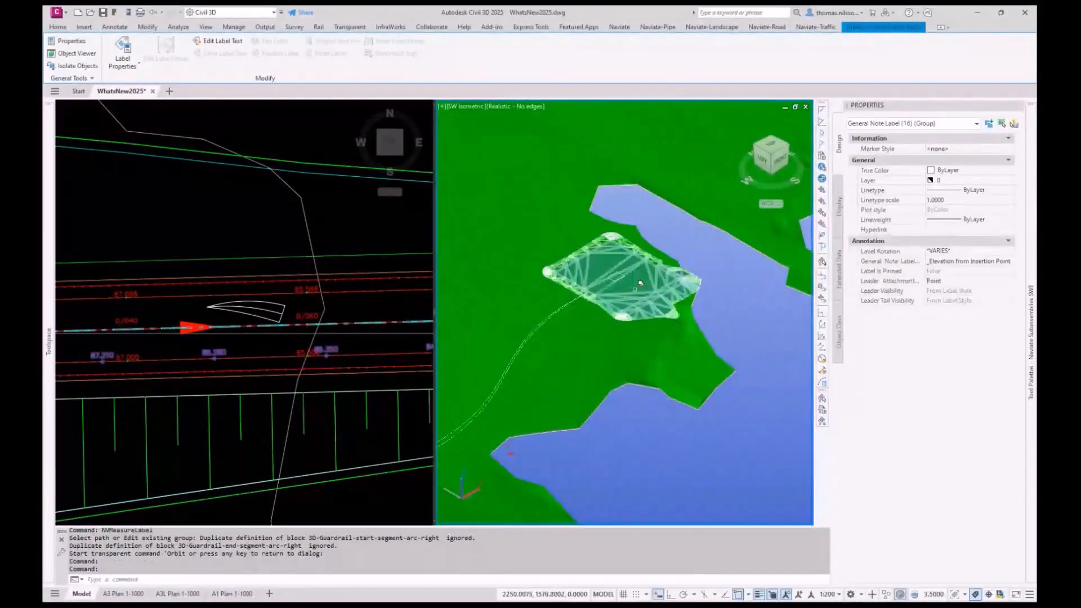
{"action": "scroll", "coordinate": [561, 289], "scroll_direction": "up", "scroll_amount": 10}
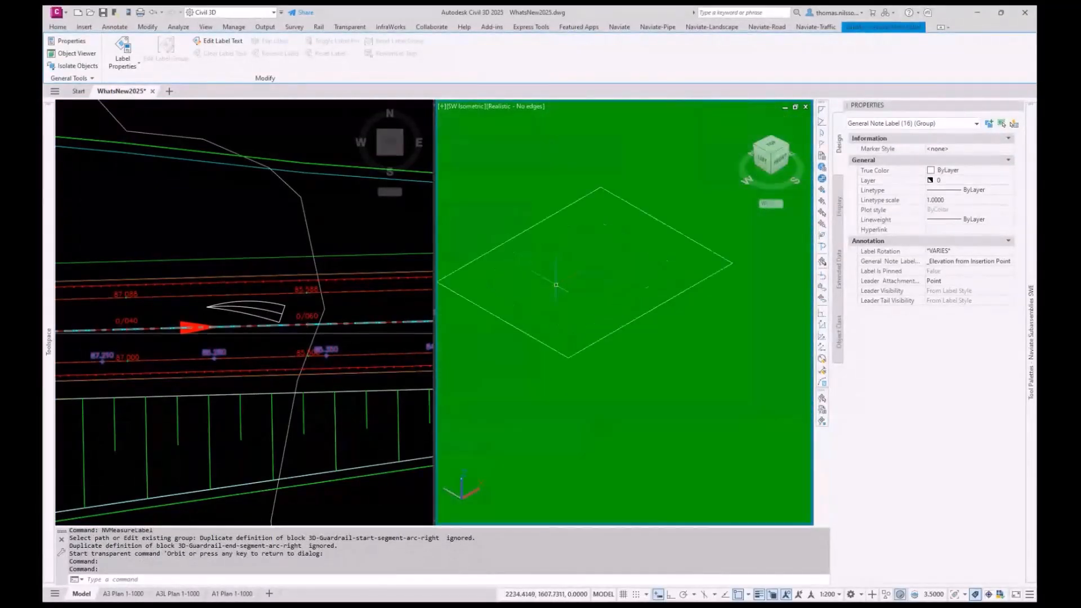
{"action": "scroll", "coordinate": [360, 405], "scroll_direction": "down", "scroll_amount": 10}
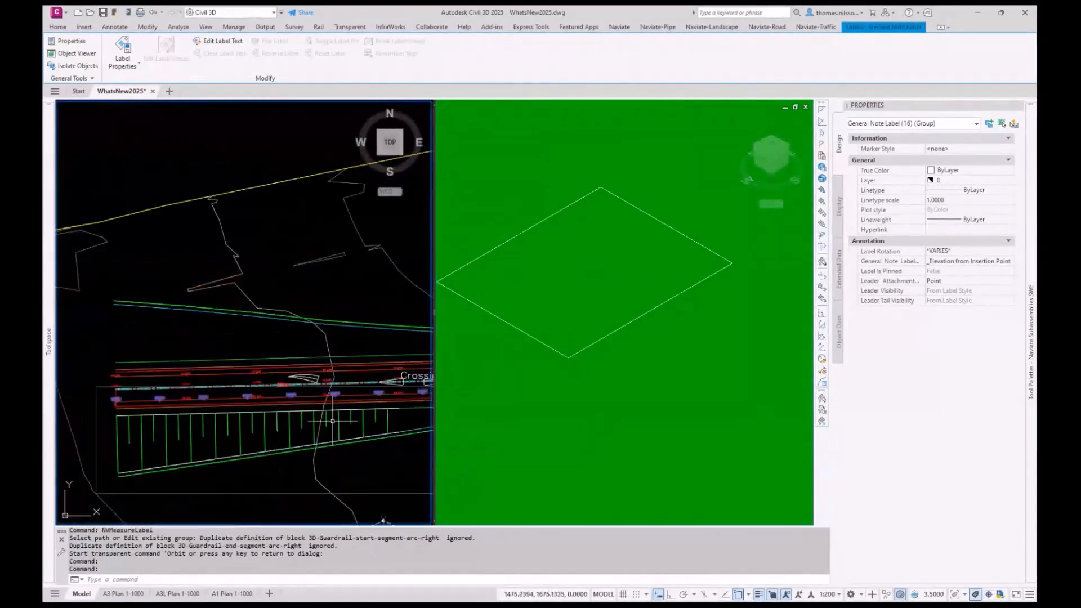
{"action": "middle_click_drag", "start_coordinate": [220, 425], "coordinate": [65, 444]}
{"action": "middle_click_drag", "start_coordinate": [345, 449], "coordinate": [237, 320]}
{"action": "scroll", "coordinate": [254, 392], "scroll_direction": "up", "scroll_amount": 7}
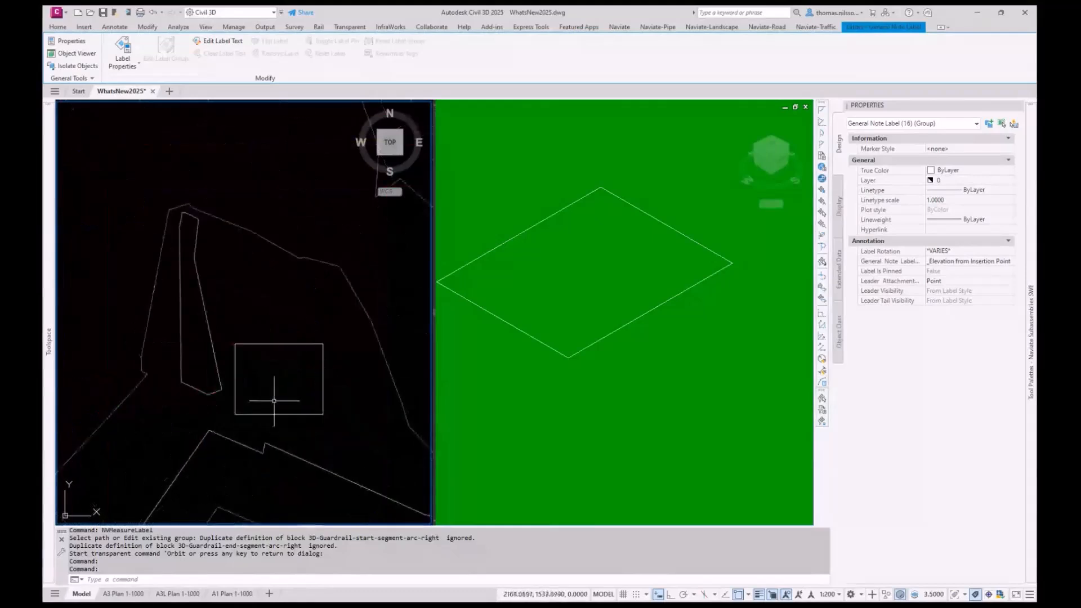
{"action": "middle_click_drag", "start_coordinate": [286, 404], "coordinate": [256, 410]}
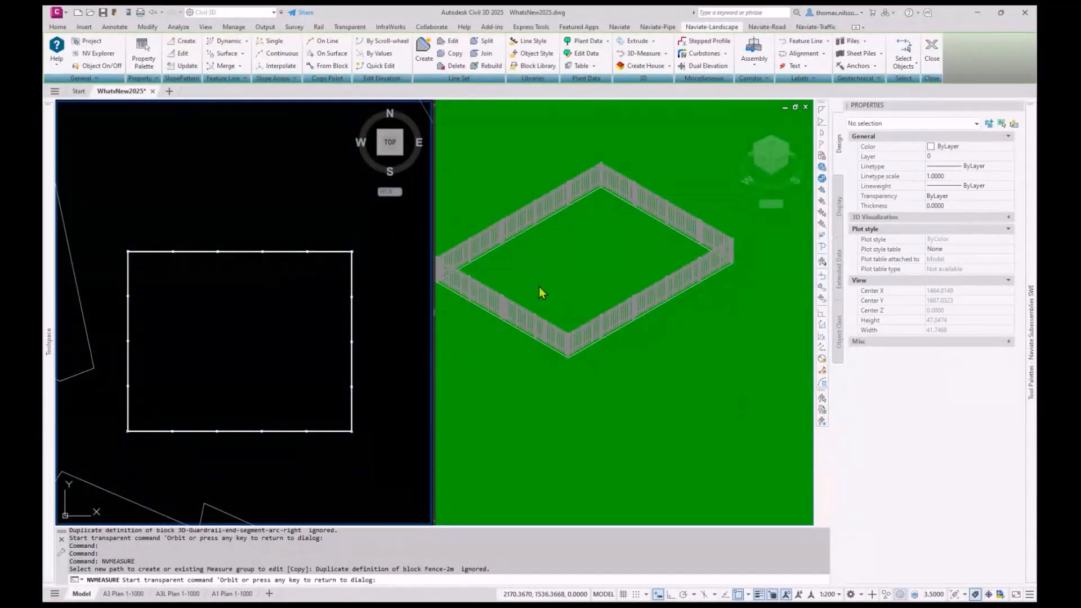
Examine the previewed fence sections at the rectangle's corner in the isometric view and return to the Measure settings
{"action": "middle_click_drag", "start_coordinate": [497, 275], "coordinate": [780, 56]}
{"action": "scroll", "coordinate": [559, 270], "scroll_direction": "up", "scroll_amount": 5}
{"action": "middle_click_drag", "start_coordinate": [704, 315], "coordinate": [735, 454]}
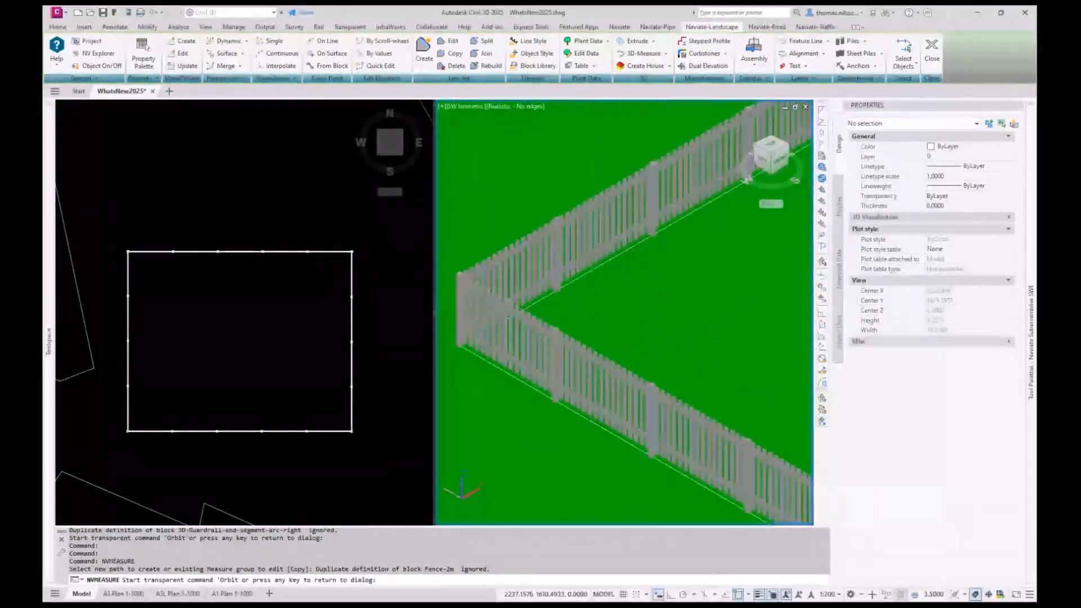
{"action": "key", "text": "Return"}
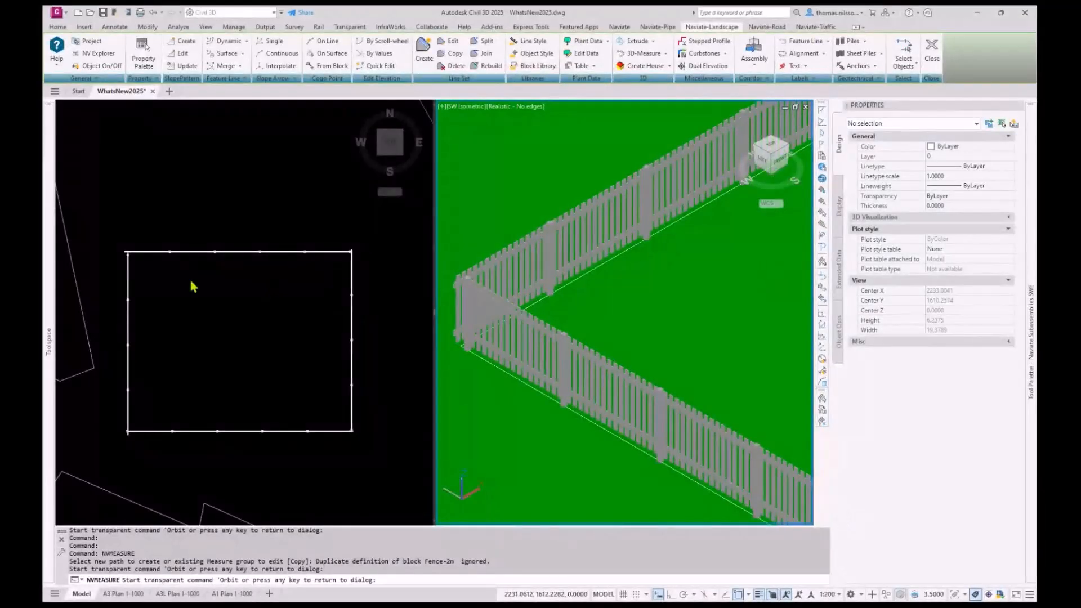
Examine how the adjusted fence sections meet the rectangle's upper corner in plan and isometric views, and return to the Measure settings
{"action": "left_click", "coordinate": [163, 277]}
{"action": "scroll", "coordinate": [120, 256], "scroll_direction": "up", "scroll_amount": 8}
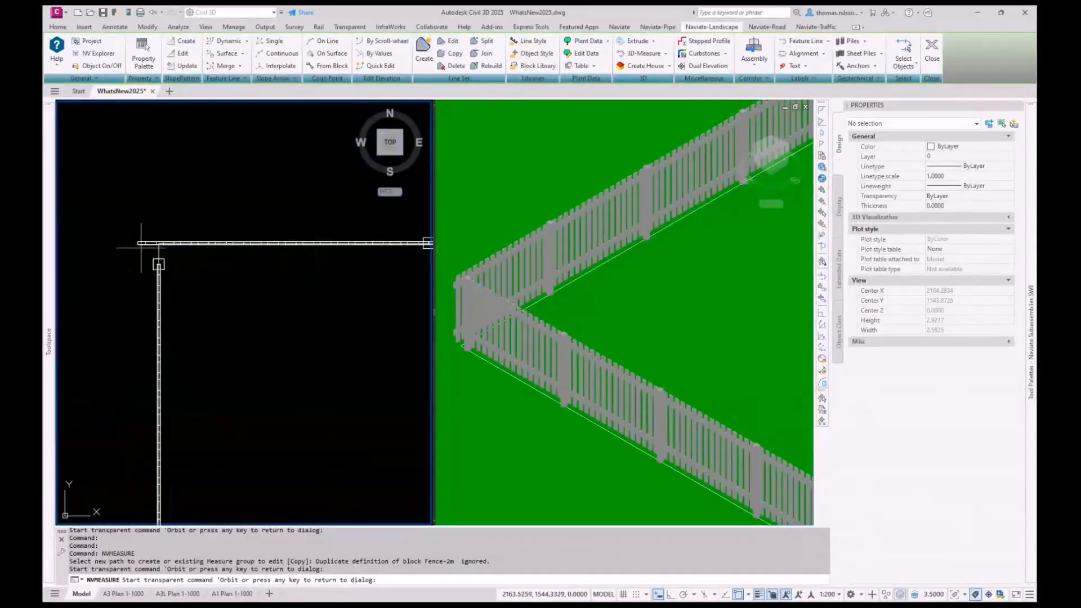
{"action": "scroll", "coordinate": [194, 308], "scroll_direction": "down", "scroll_amount": 5}
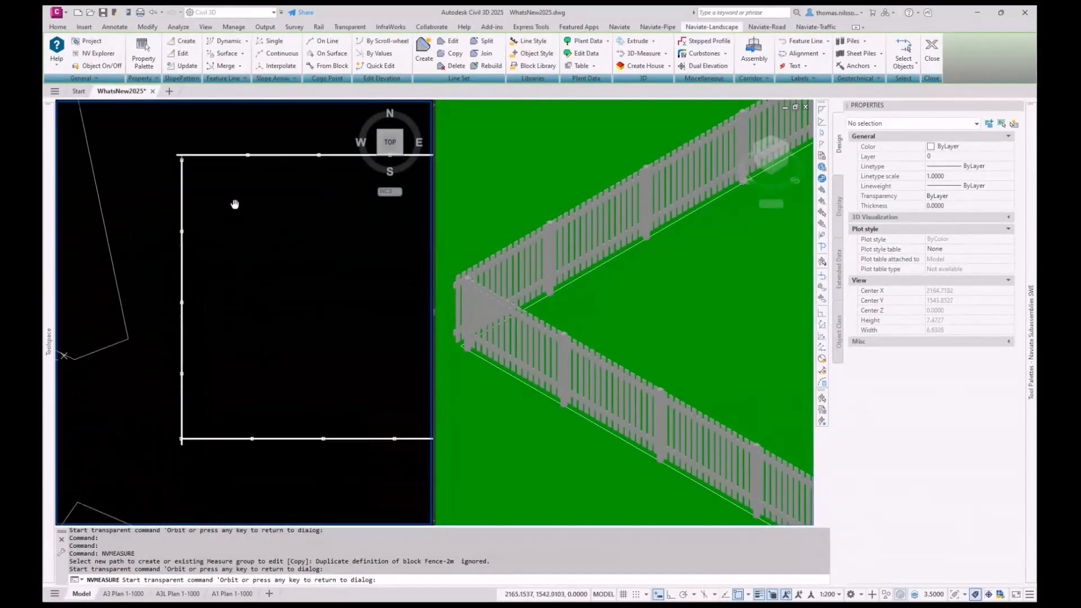
{"action": "middle_click_drag", "start_coordinate": [316, 398], "coordinate": [235, 460]}
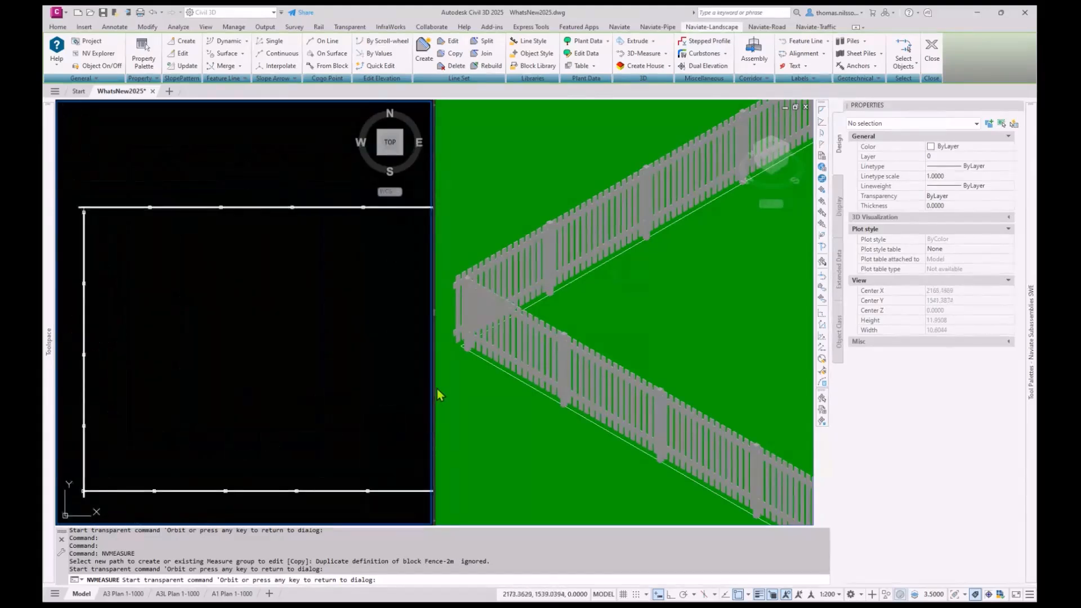
{"action": "left_click", "coordinate": [647, 326]}
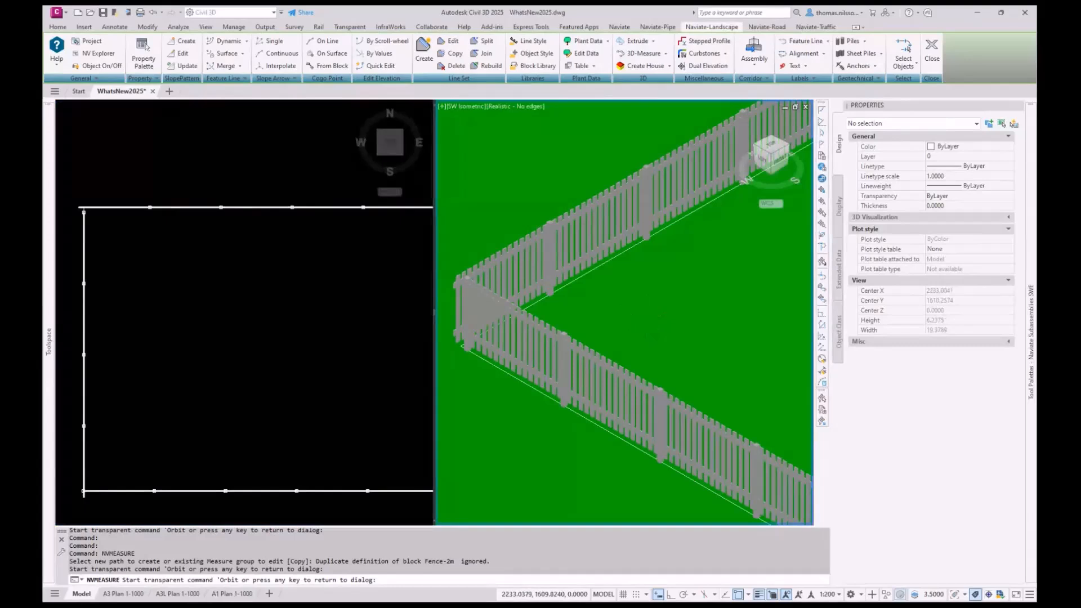
{"action": "key", "text": "Return"}
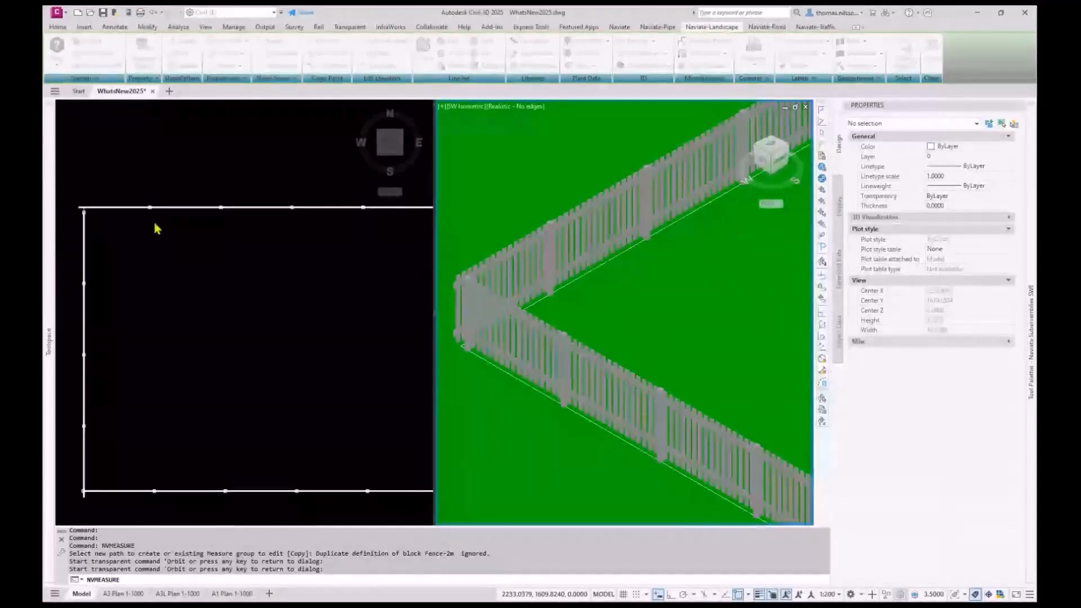
Preview the fence with its sections starting exactly at the rectangle's corners, and return to the Measure settings
{"action": "left_click", "coordinate": [841, 516]}
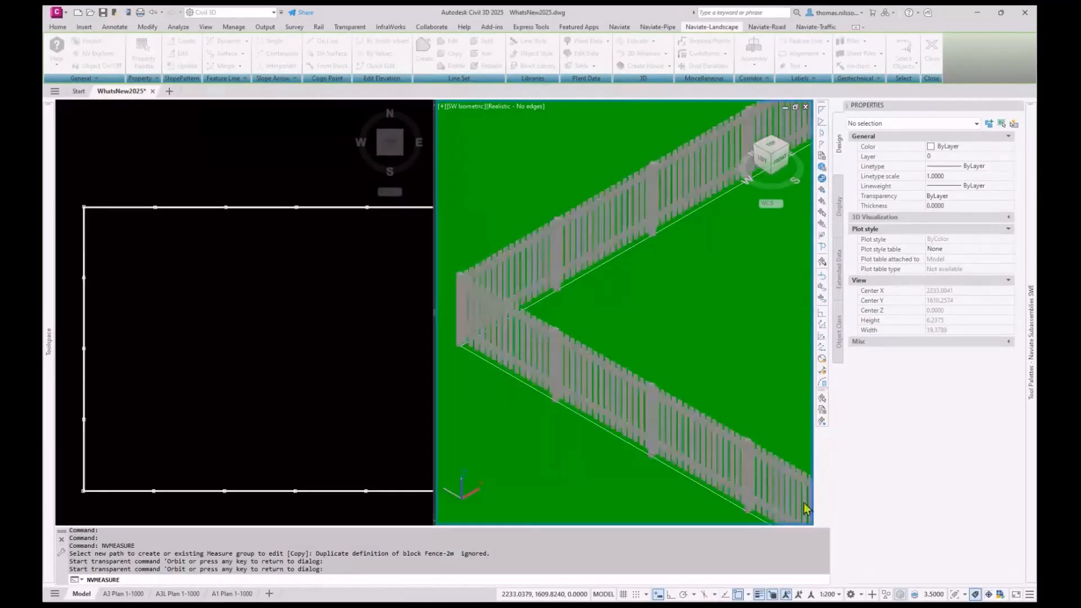
{"action": "left_click", "coordinate": [803, 503]}
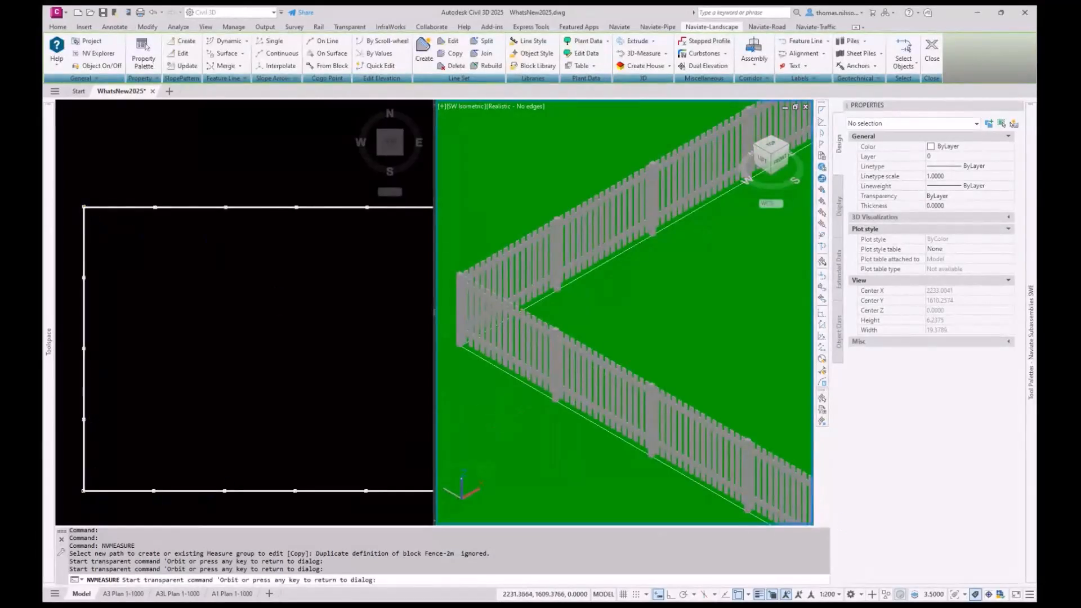
{"action": "key", "text": "Return"}
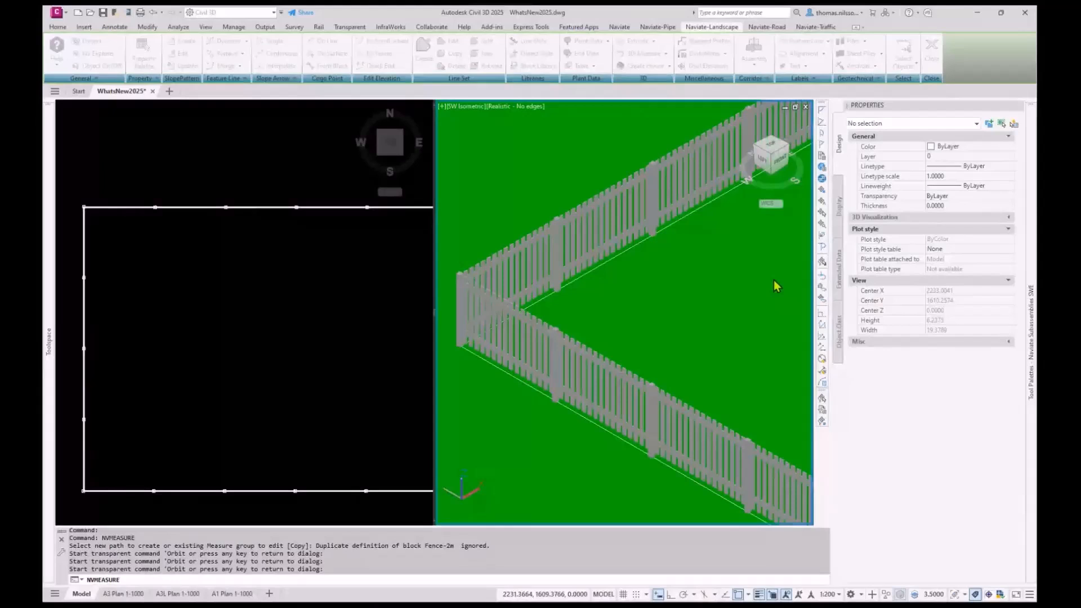
Preview the fence with sections running diagonally across the rectangle's corners, and examine each corner in the plan view
{"action": "left_click", "coordinate": [877, 538]}
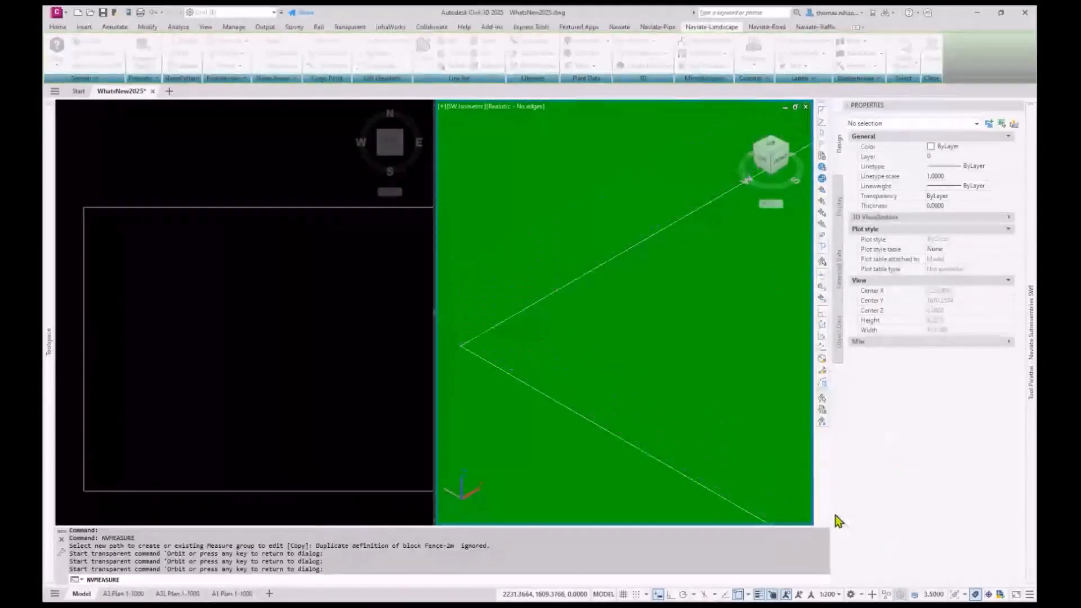
{"action": "left_click", "coordinate": [307, 343]}
{"action": "middle_click", "coordinate": [306, 342]}
{"action": "middle_click", "coordinate": [306, 342]}
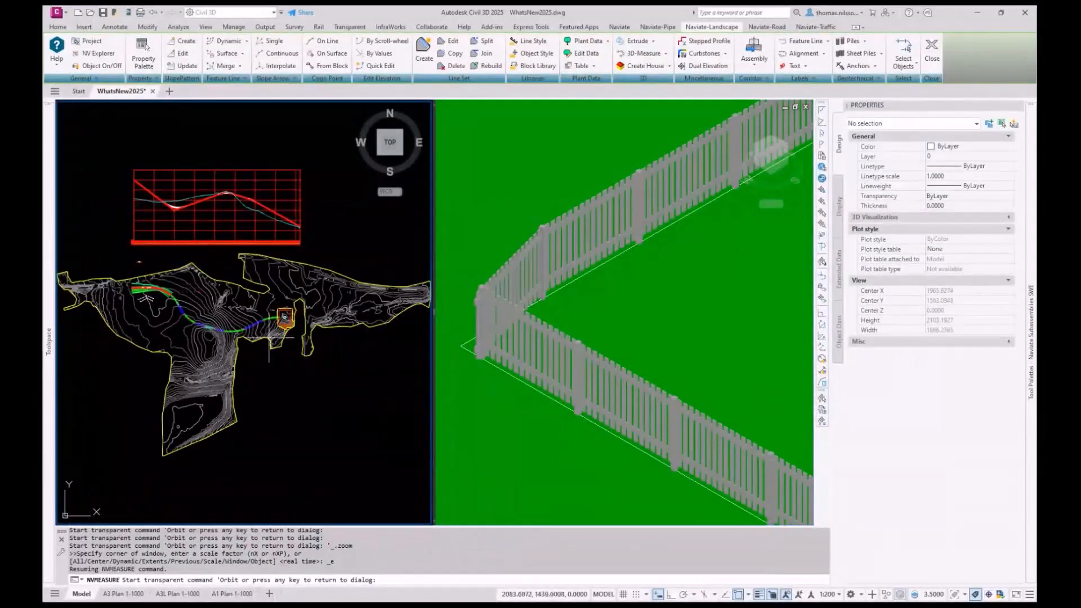
{"action": "scroll", "coordinate": [291, 331], "scroll_direction": "up", "scroll_amount": 10}
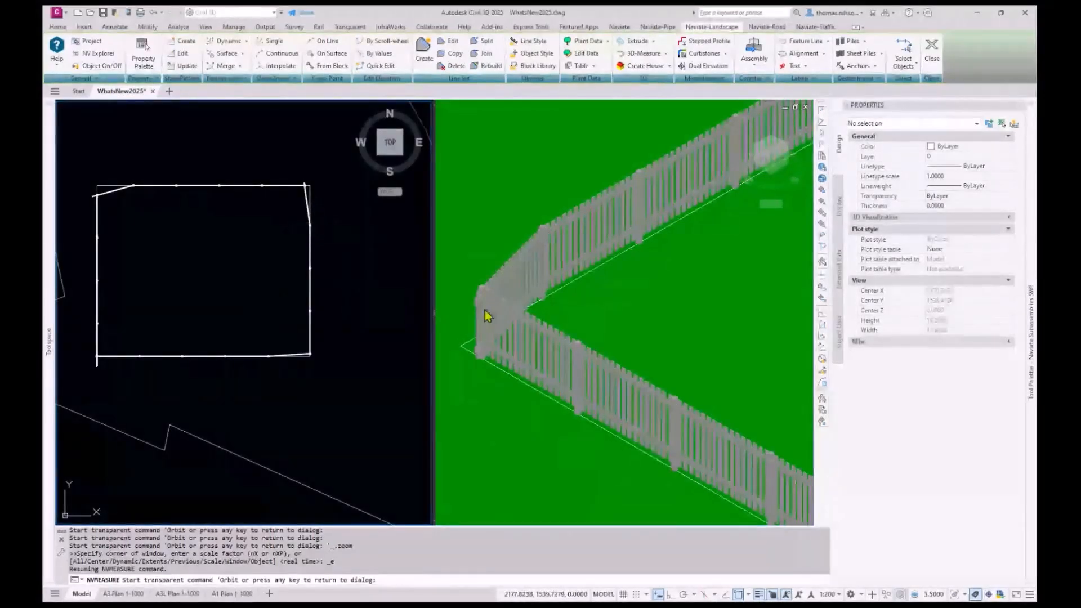
{"action": "scroll", "coordinate": [309, 220], "scroll_direction": "up", "scroll_amount": 3}
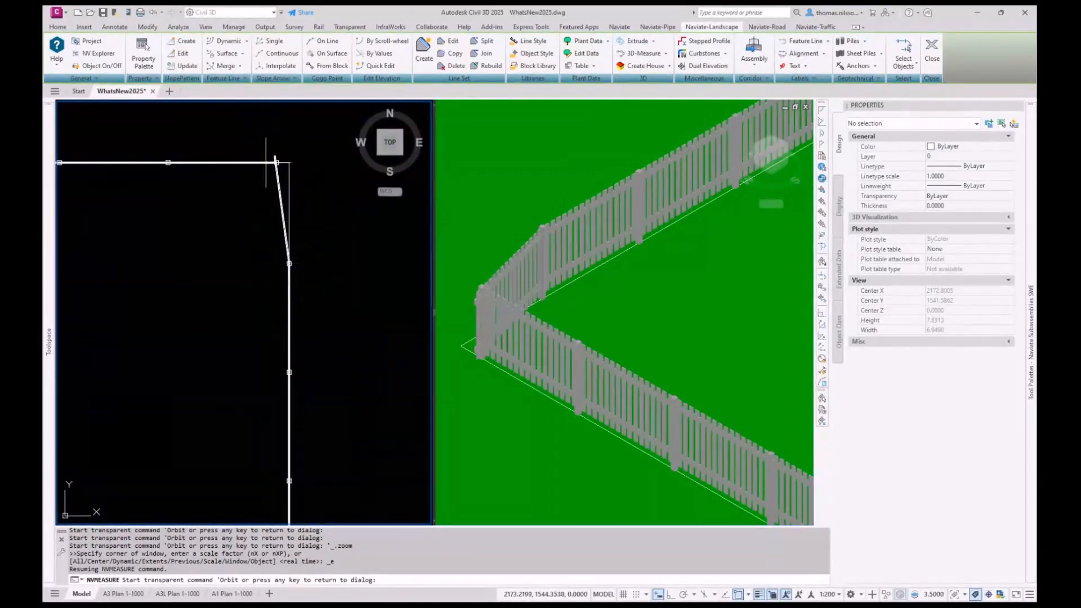
{"action": "scroll", "coordinate": [332, 219], "scroll_direction": "down", "scroll_amount": 4}
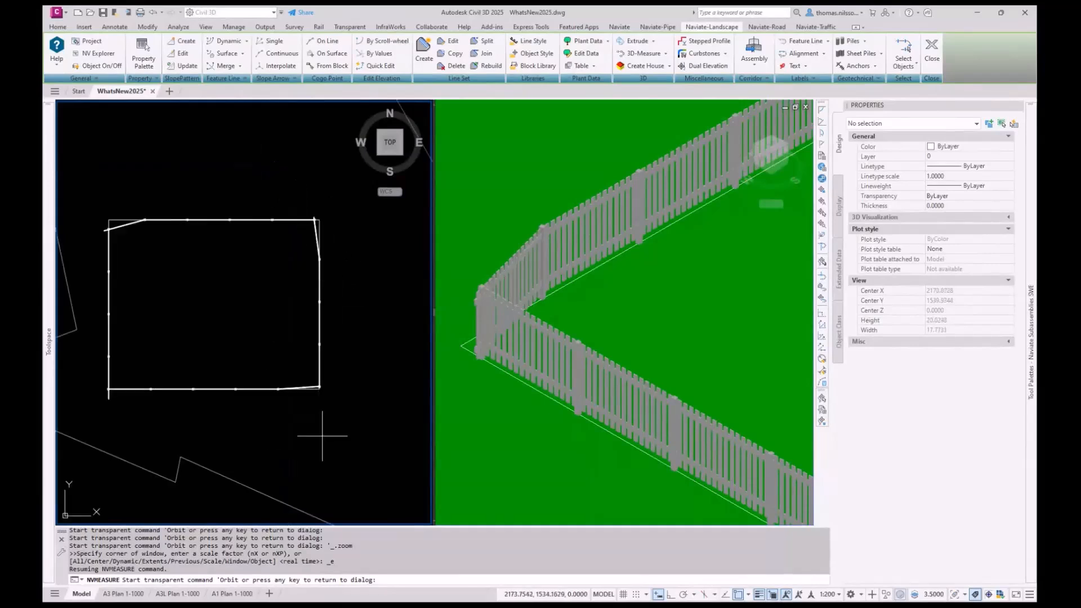
Discard the fence preview and close the Measure settings
{"action": "key", "text": "Escape"}
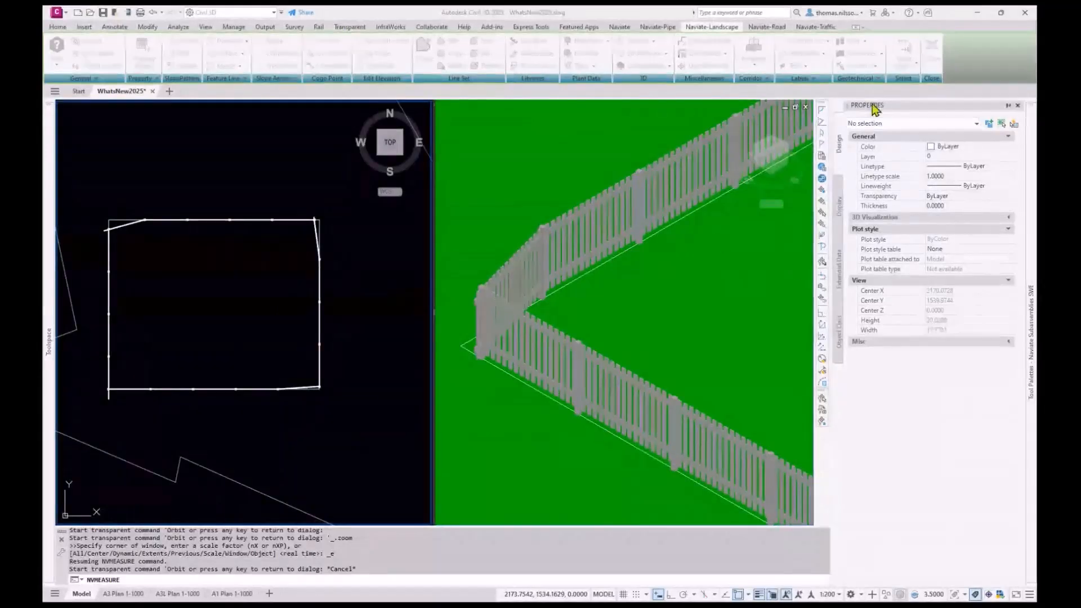
{"action": "left_click", "coordinate": [910, 107]}
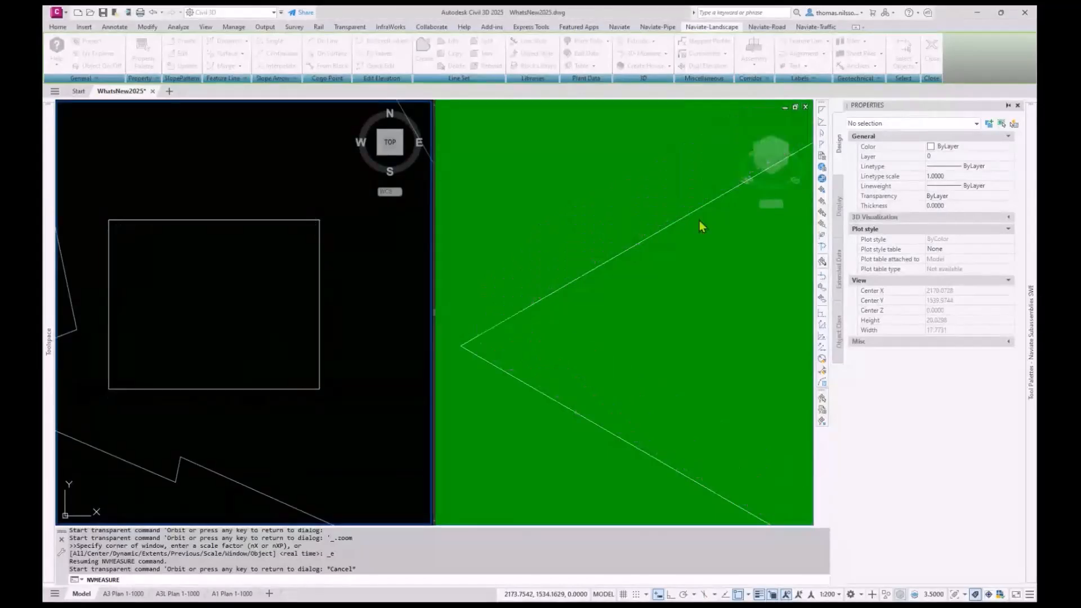
Start the NV3DTEXT command with the plan view on the road near the Crossing text
{"action": "scroll", "coordinate": [340, 358], "scroll_direction": "down", "scroll_amount": 10}
{"action": "scroll", "coordinate": [328, 376], "scroll_direction": "down", "scroll_amount": 10}
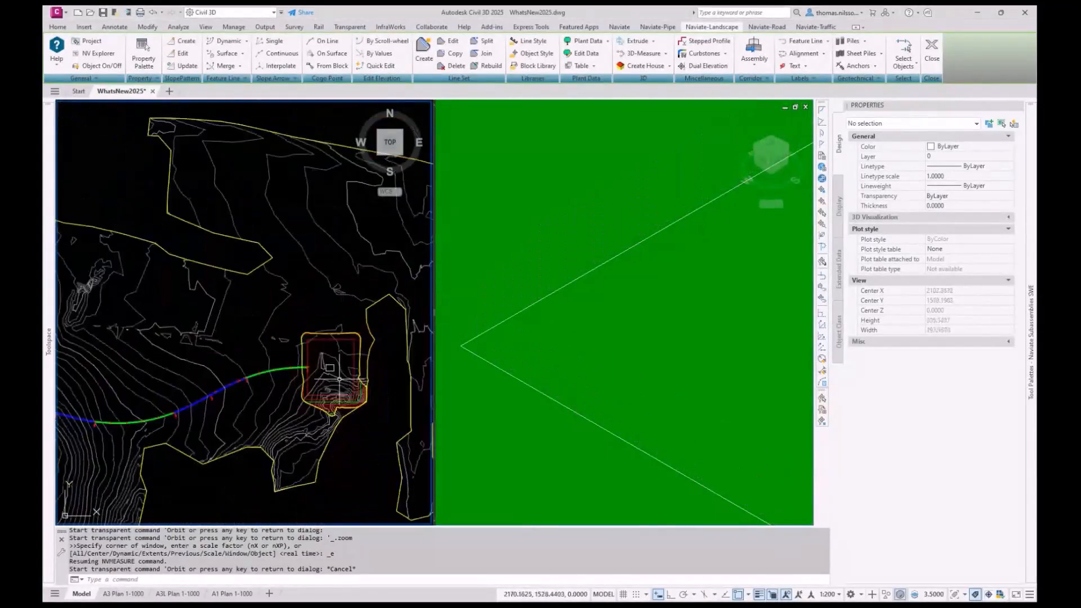
{"action": "scroll", "coordinate": [194, 374], "scroll_direction": "up", "scroll_amount": 8}
{"action": "scroll", "coordinate": [176, 404], "scroll_direction": "up", "scroll_amount": 4}
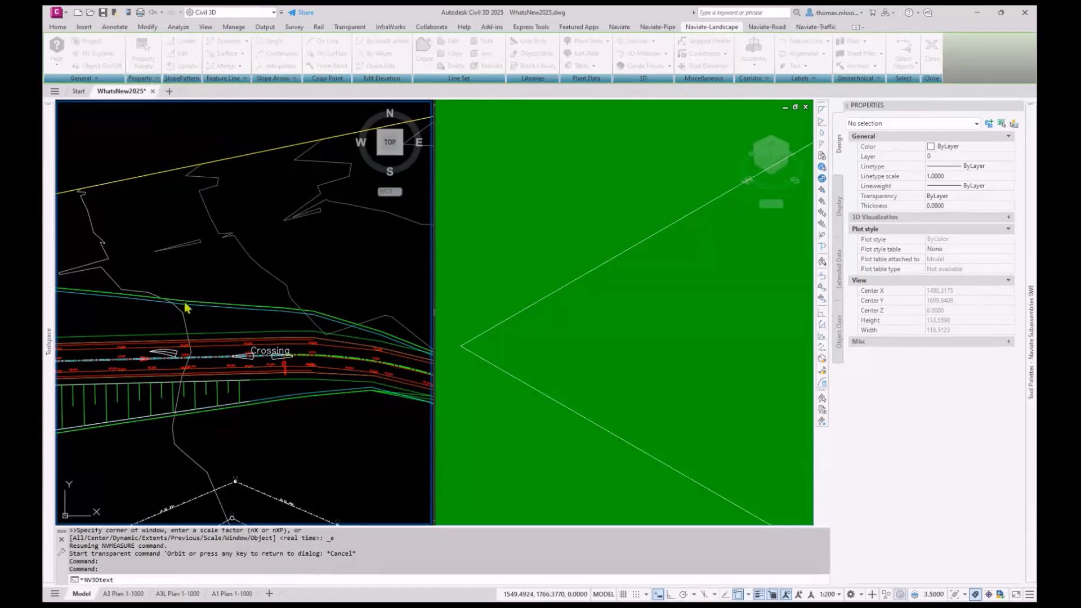
{"action": "key", "text": "Return"}
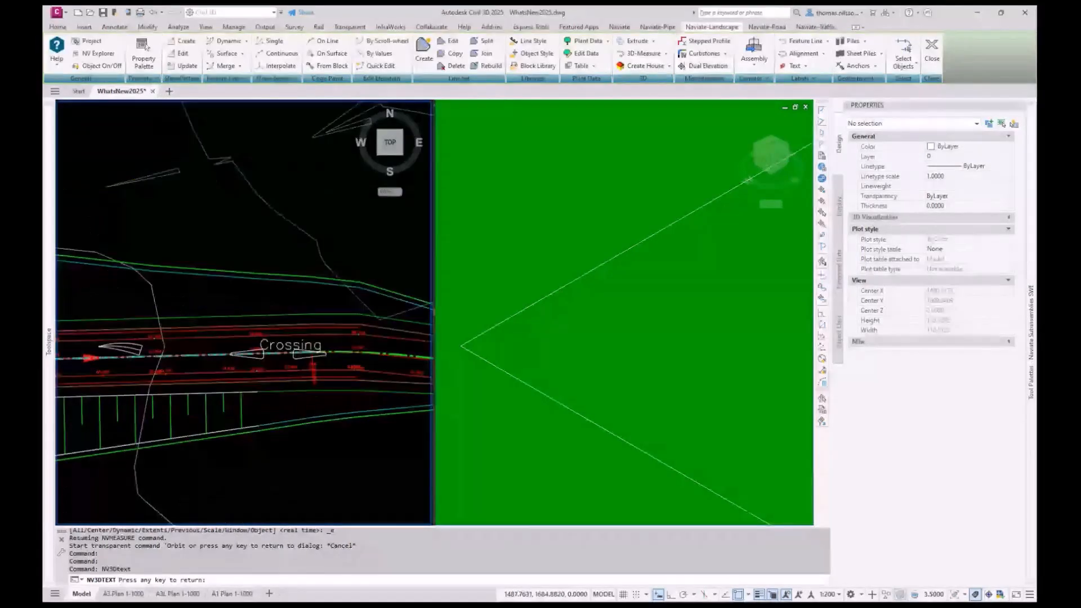
Examine the road around the Crossing text in plan and in the isometric view, and return to the 3D text settings
{"action": "middle_click_drag", "start_coordinate": [329, 325], "coordinate": [87, 294]}
{"action": "middle_click_drag", "start_coordinate": [392, 317], "coordinate": [202, 297]}
{"action": "middle_click_drag", "start_coordinate": [368, 321], "coordinate": [321, 345]}
{"action": "scroll", "coordinate": [321, 345], "scroll_direction": "down", "scroll_amount": 4}
{"action": "left_click", "coordinate": [594, 355]}
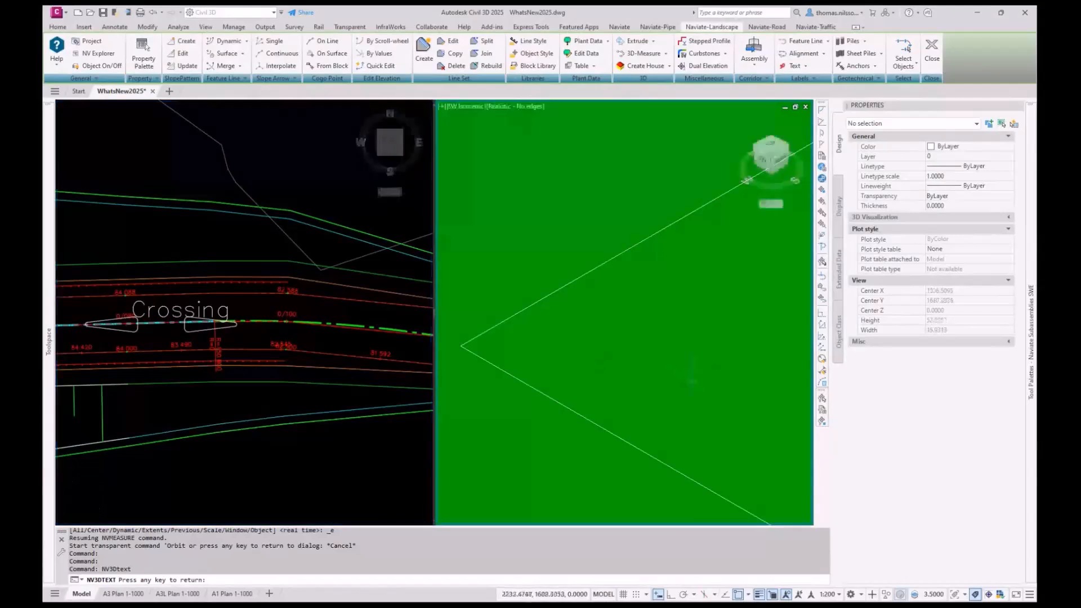
{"action": "scroll", "coordinate": [586, 427], "scroll_direction": "down", "scroll_amount": 5}
{"action": "middle_click_drag", "start_coordinate": [563, 378], "coordinate": [641, 345]}
{"action": "scroll", "coordinate": [524, 362], "scroll_direction": "up", "scroll_amount": 3}
{"action": "scroll", "coordinate": [525, 362], "scroll_direction": "up", "scroll_amount": 4}
{"action": "middle_click_drag", "start_coordinate": [525, 362], "coordinate": [596, 416]}
{"action": "scroll", "coordinate": [604, 357], "scroll_direction": "up", "scroll_amount": 2}
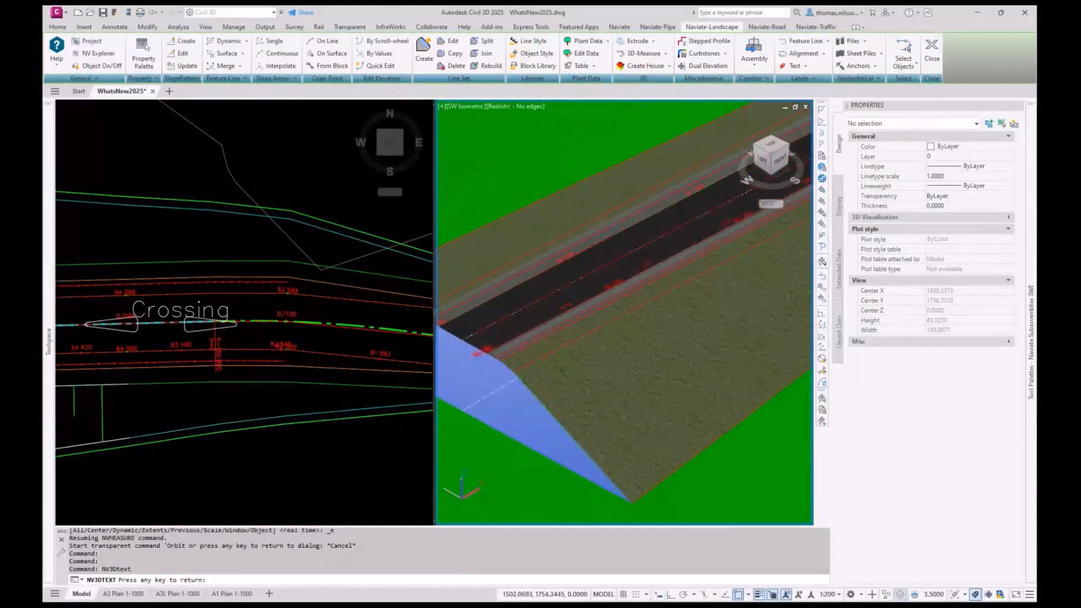
{"action": "key", "text": "Return"}
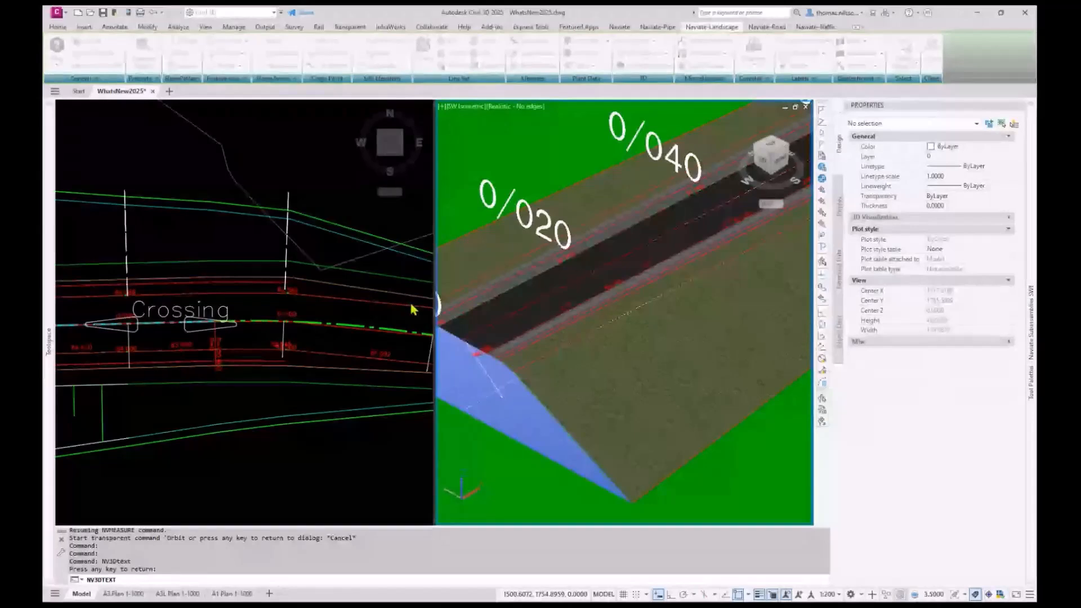
Project the Vägmitt alignment's major station labels onto the Korridor (1) Topp surface as 3D Block text with depth 1 and surface leaders
{"action": "key", "text": "Escape"}
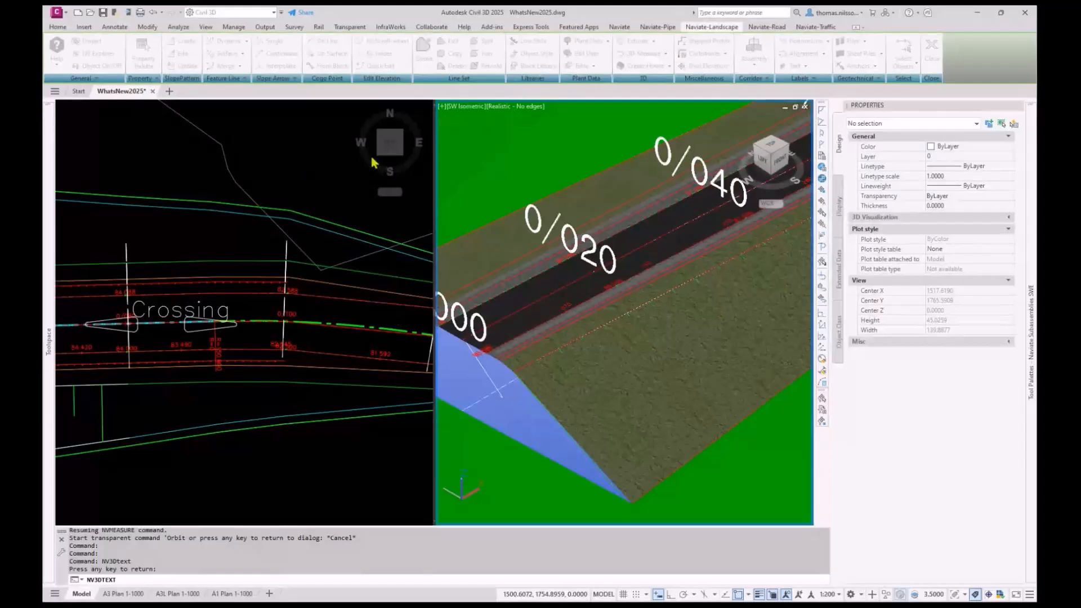
{"action": "left_click", "coordinate": [412, 302]}
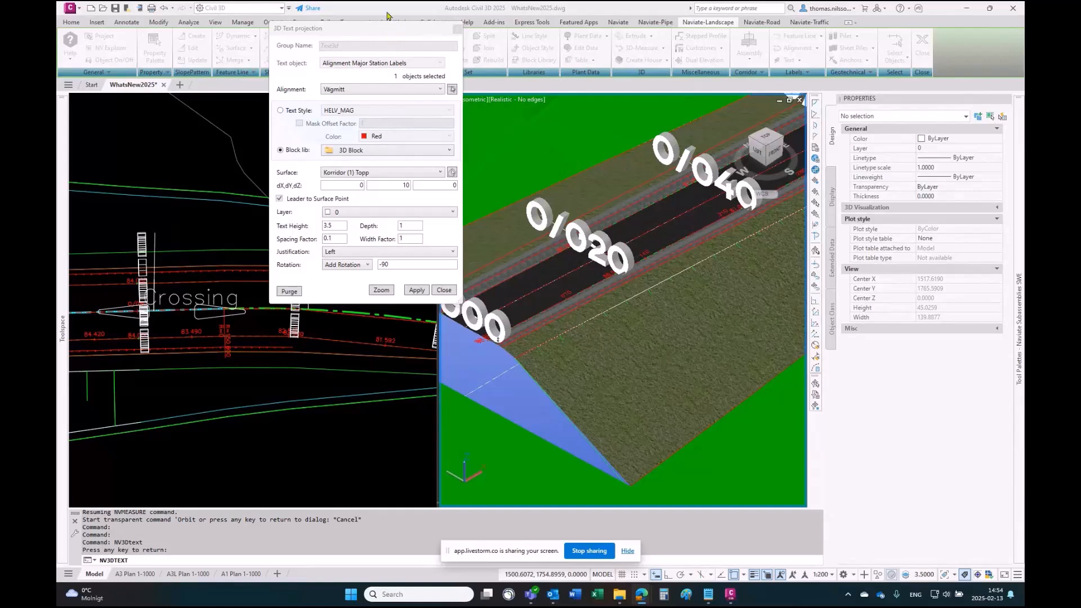
{"action": "left_click_drag", "start_coordinate": [394, 33], "coordinate": [349, 32]}
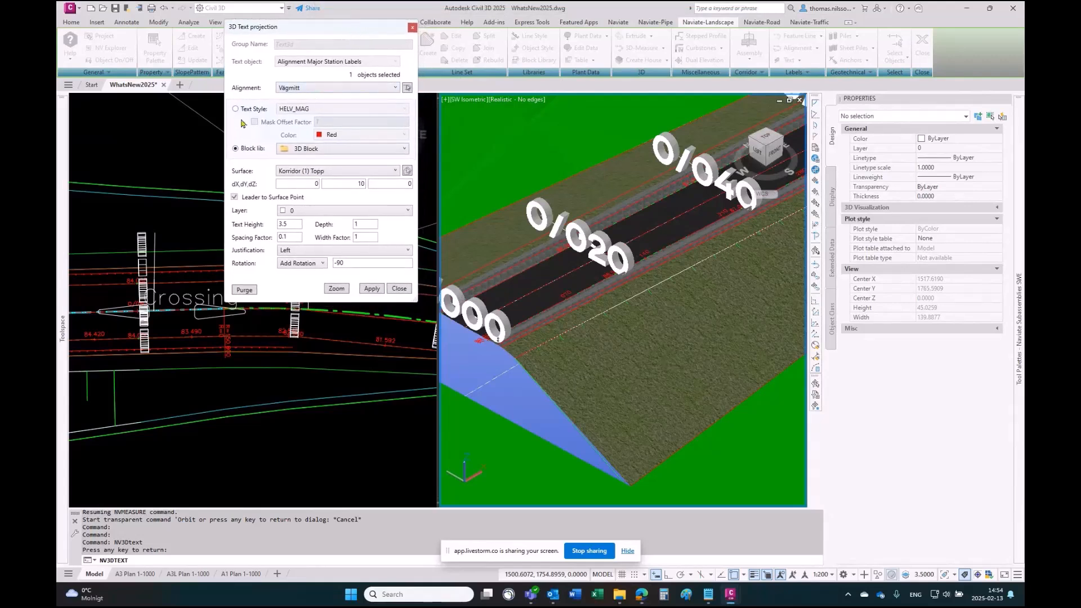
{"action": "key", "text": "ctrl"}
{"action": "key", "text": "ctrl"}
{"action": "key", "text": "ctrl"}
{"action": "key", "text": "ctrl"}
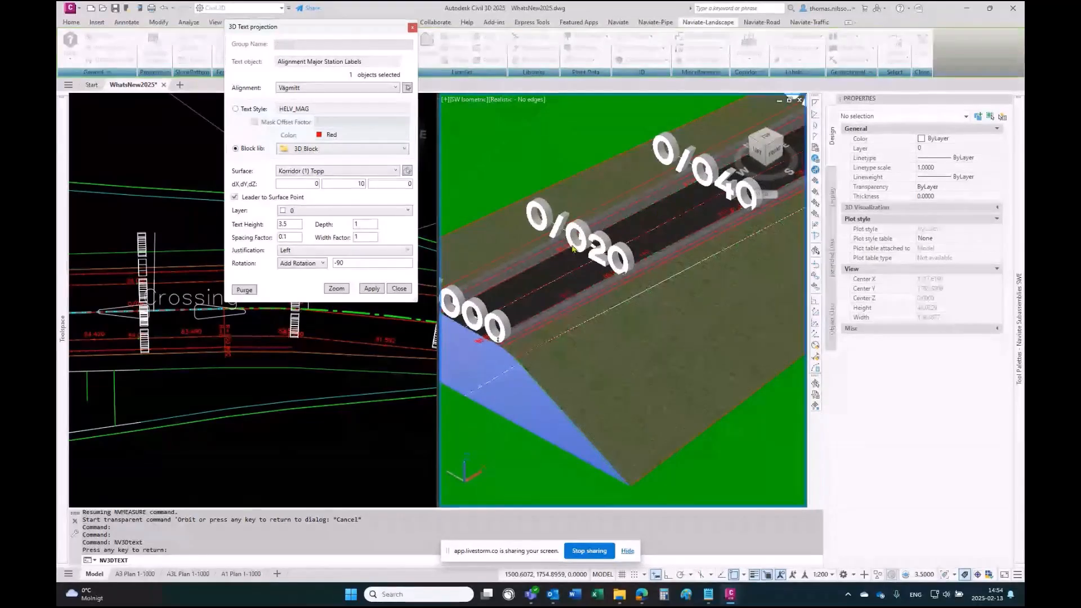
Set the station labels' offsets to dY 0 and dZ 10, center their justification, and apply the settings
{"action": "left_click_drag", "start_coordinate": [358, 185], "coordinate": [362, 185]}
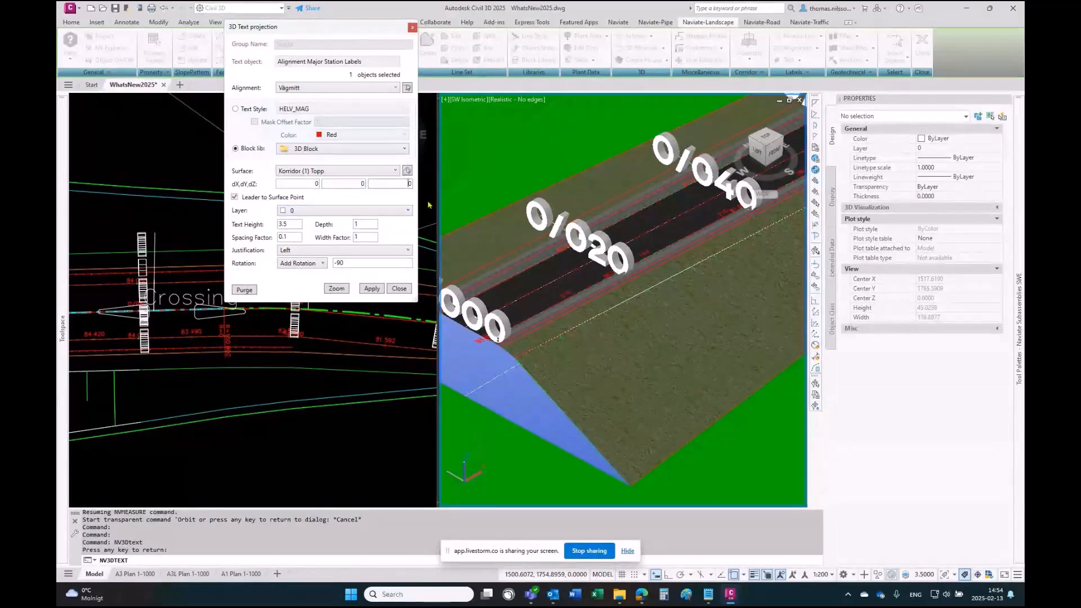
{"action": "left_click", "coordinate": [299, 251]}
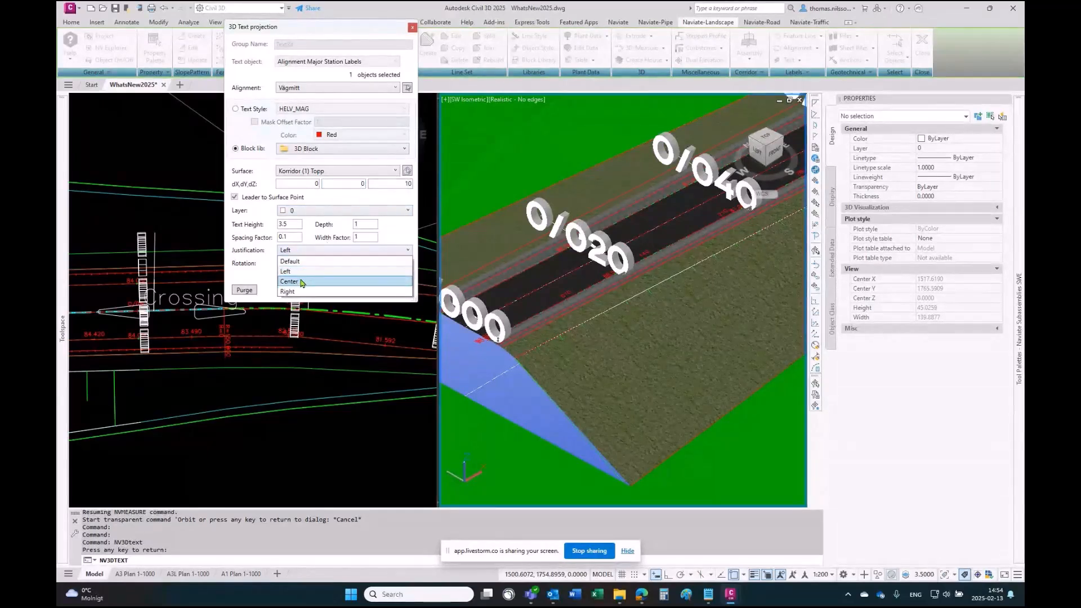
{"action": "left_click", "coordinate": [302, 281]}
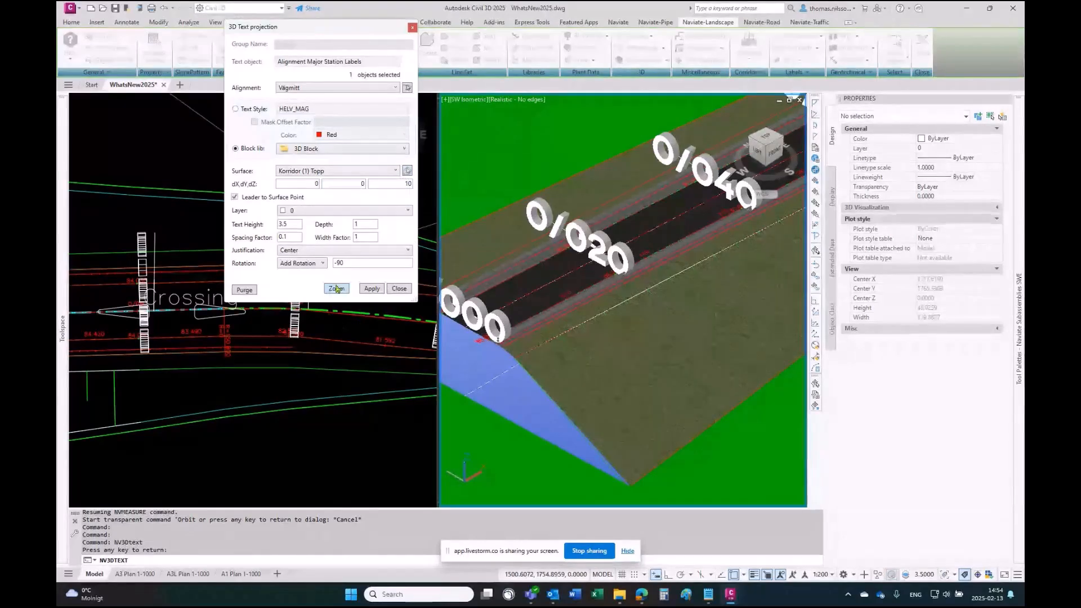
{"action": "left_click", "coordinate": [371, 288]}
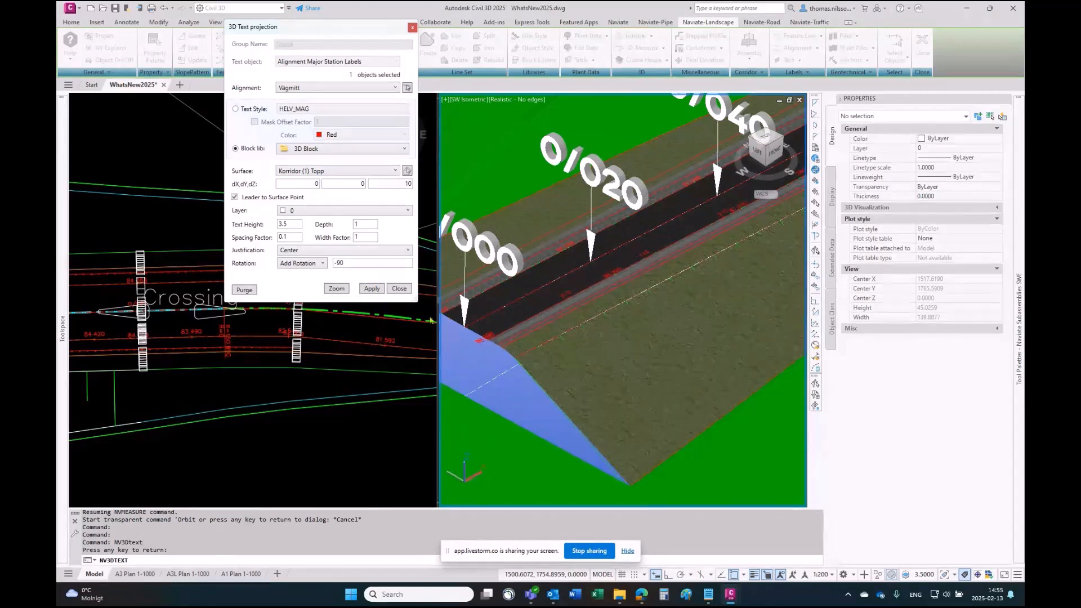
Examine the raised station labels and their leaders along the road in the isometric view, and close the 3D text settings
{"action": "left_click", "coordinate": [336, 289]}
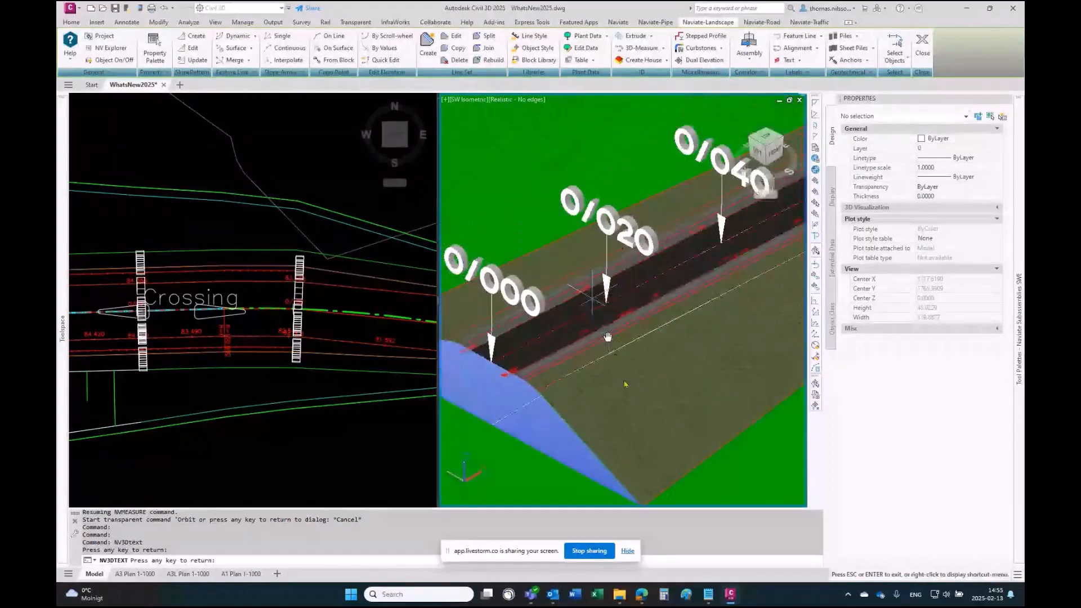
{"action": "middle_click_drag", "start_coordinate": [720, 355], "coordinate": [448, 428]}
{"action": "scroll", "coordinate": [524, 410], "scroll_direction": "down", "scroll_amount": 2}
{"action": "middle_click_drag", "start_coordinate": [654, 342], "coordinate": [534, 368]}
{"action": "scroll", "coordinate": [774, 252], "scroll_direction": "up", "scroll_amount": 4}
{"action": "middle_click_drag", "start_coordinate": [598, 292], "coordinate": [666, 256]}
{"action": "scroll", "coordinate": [640, 305], "scroll_direction": "down", "scroll_amount": 4}
{"action": "middle_click_drag", "start_coordinate": [536, 347], "coordinate": [774, 294]}
{"action": "middle_click_drag", "start_coordinate": [611, 355], "coordinate": [760, 264]}
{"action": "scroll", "coordinate": [502, 344], "scroll_direction": "up", "scroll_amount": 5}
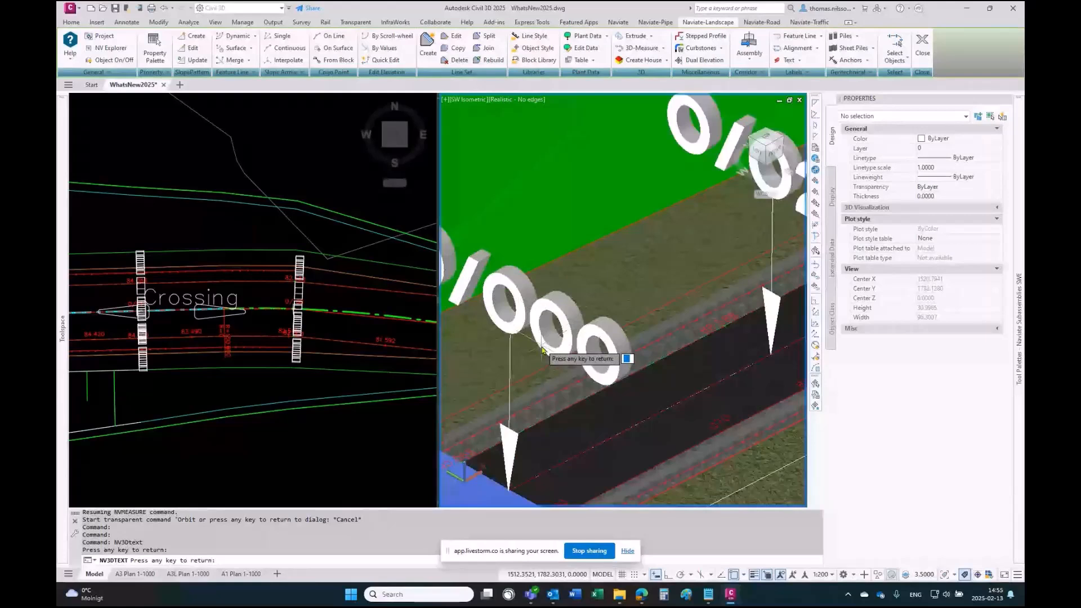
{"action": "key", "text": "Return"}
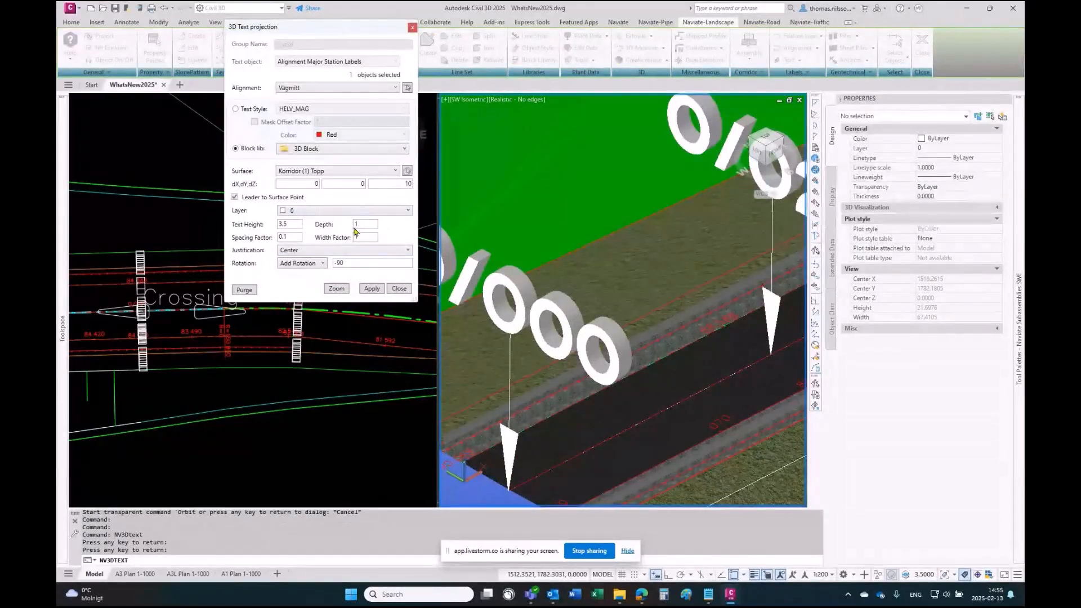
{"action": "left_click", "coordinate": [410, 291]}
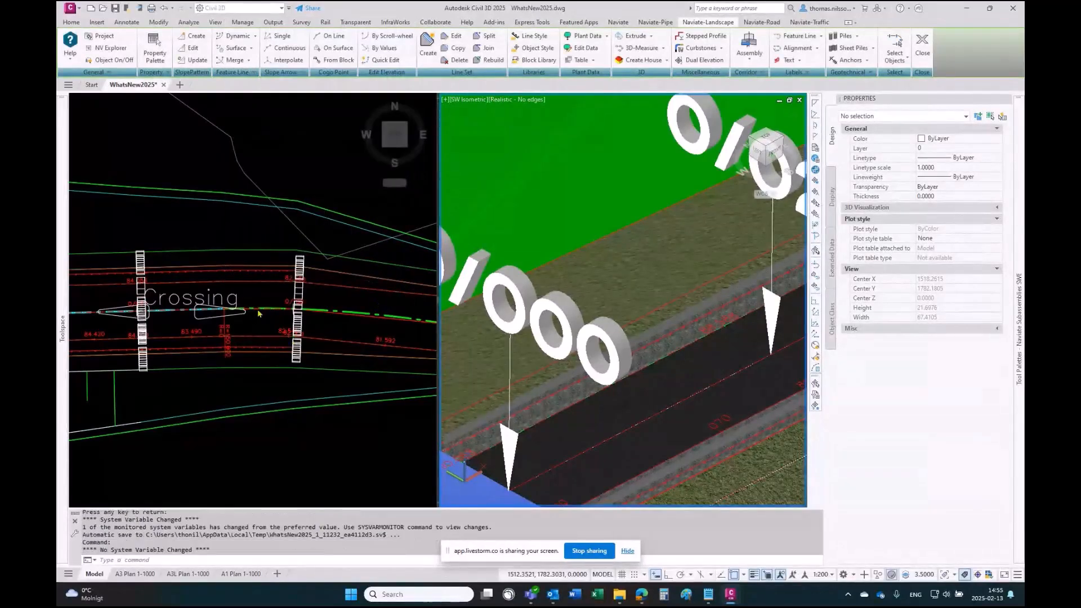
Restart the 3D text projection with Select Objects as the text source
{"action": "key", "text": "Return"}
{"action": "left_click", "coordinate": [313, 136]}
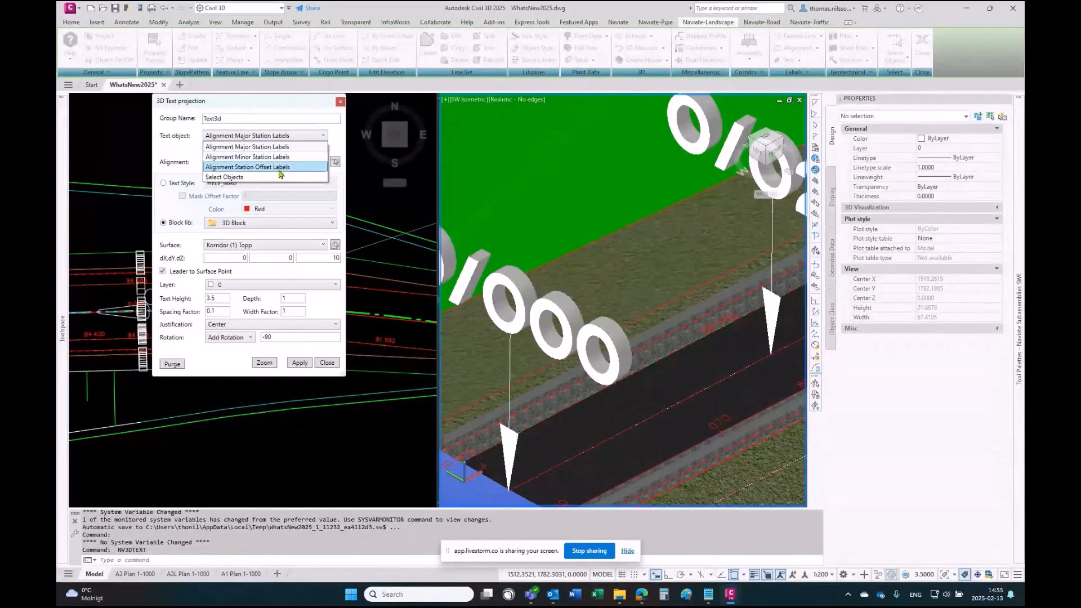
{"action": "left_click", "coordinate": [260, 178]}
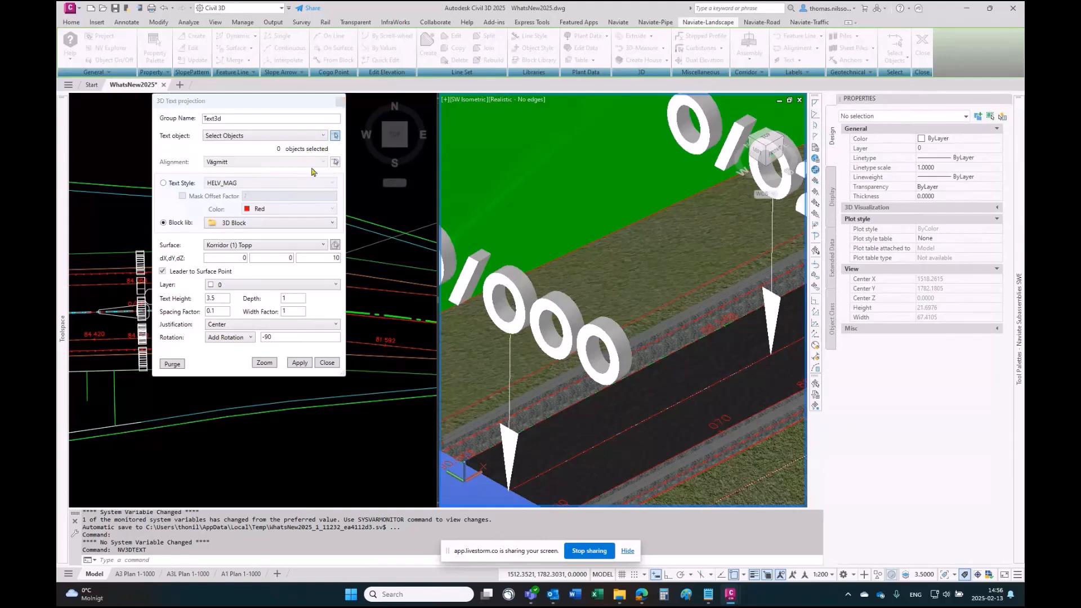
{"action": "left_click", "coordinate": [335, 137]}
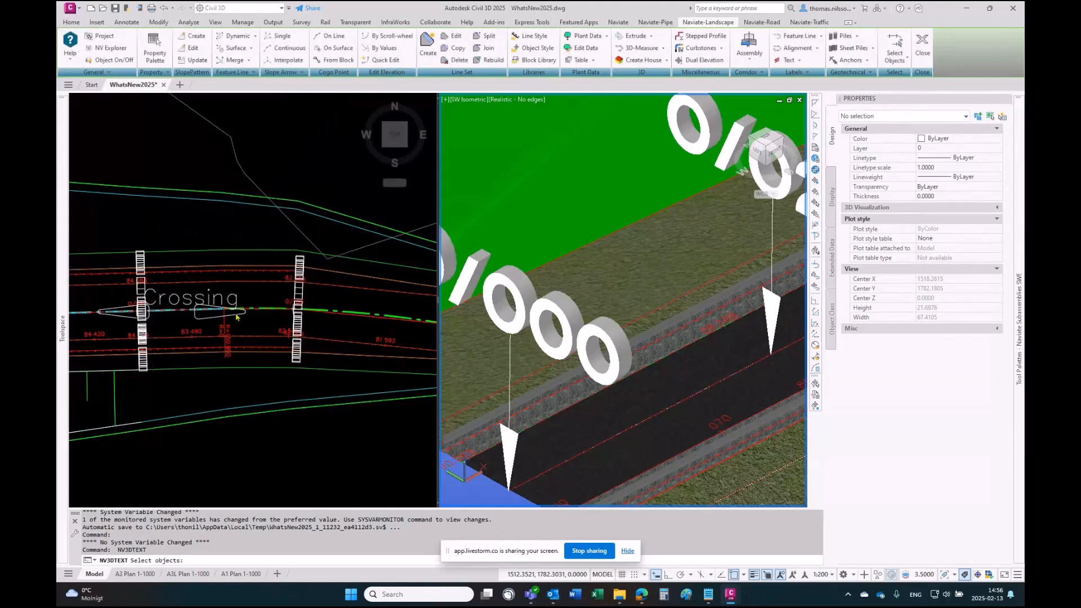
Select the Crossing text on the road in the plan view as the object to project, and confirm the selection
{"action": "left_click", "coordinate": [183, 302]}
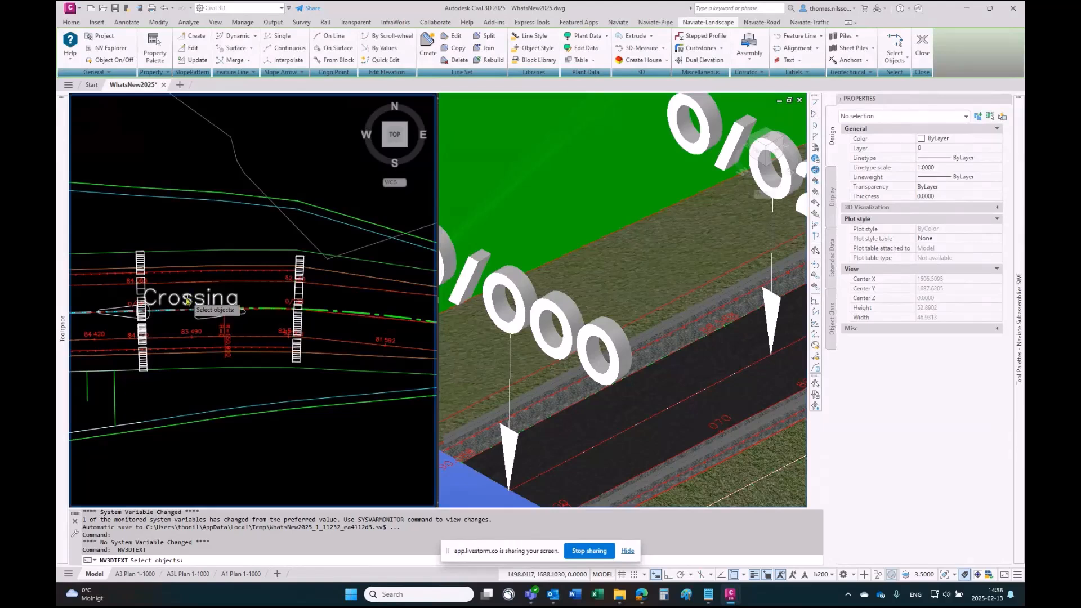
{"action": "left_click", "coordinate": [188, 300]}
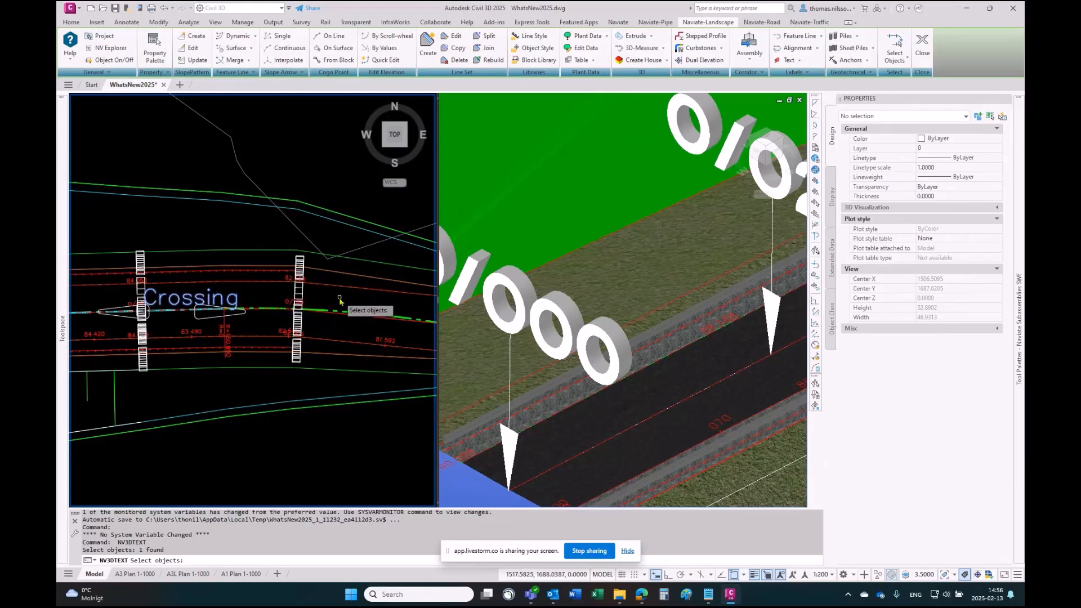
{"action": "left_click", "coordinate": [641, 345]}
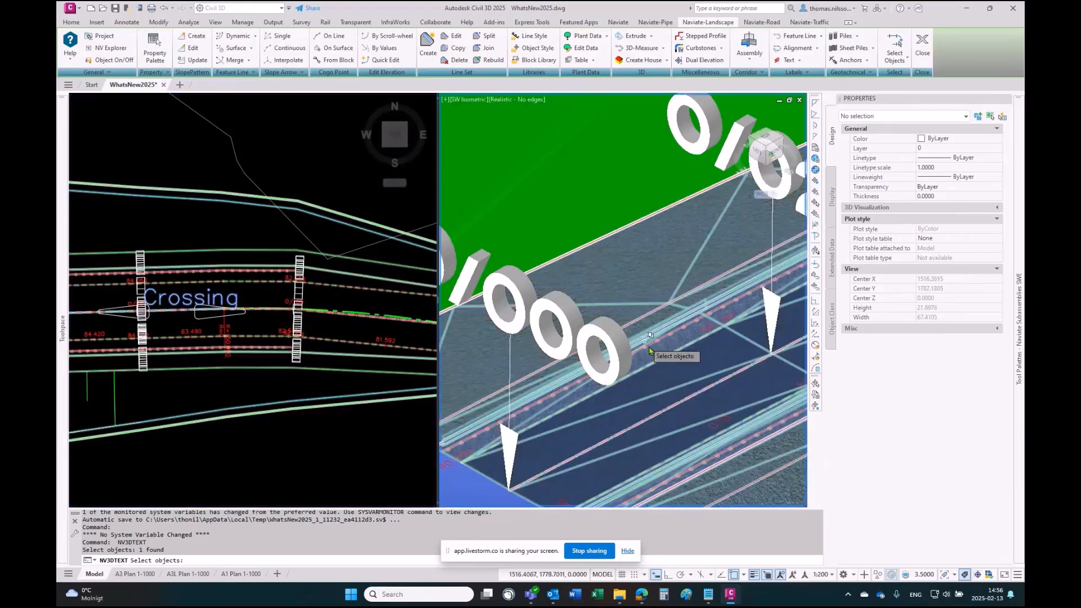
{"action": "scroll", "coordinate": [649, 350], "scroll_direction": "down", "scroll_amount": 10}
{"action": "middle_click_drag", "start_coordinate": [721, 331], "coordinate": [740, 318]}
{"action": "scroll", "coordinate": [732, 316], "scroll_direction": "up", "scroll_amount": 3}
{"action": "scroll", "coordinate": [669, 313], "scroll_direction": "up", "scroll_amount": 4}
{"action": "middle_click_drag", "start_coordinate": [668, 311], "coordinate": [763, 251]}
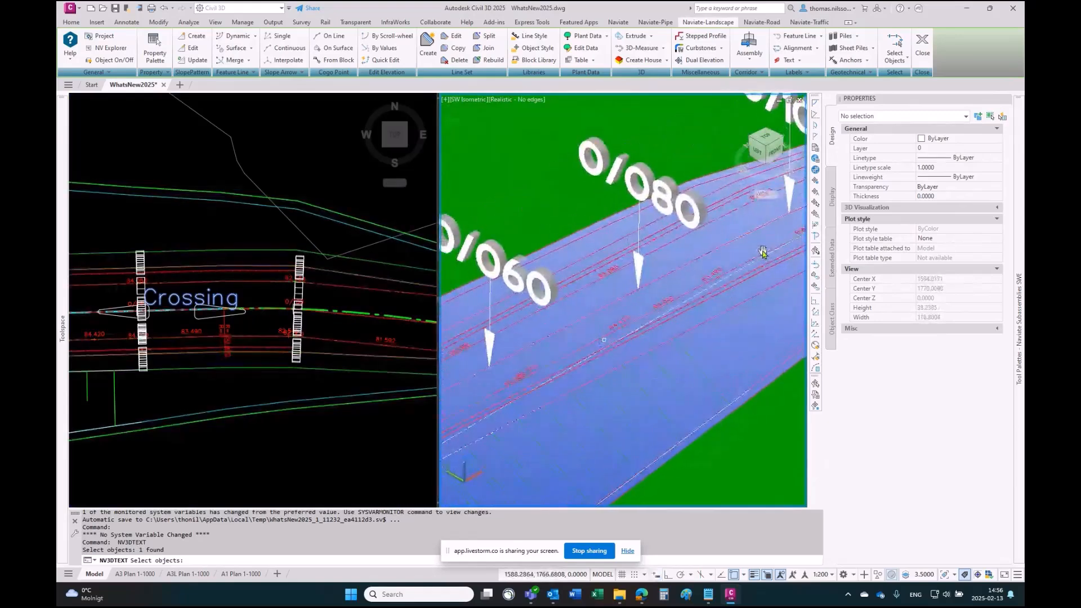
{"action": "left_click", "coordinate": [181, 340]}
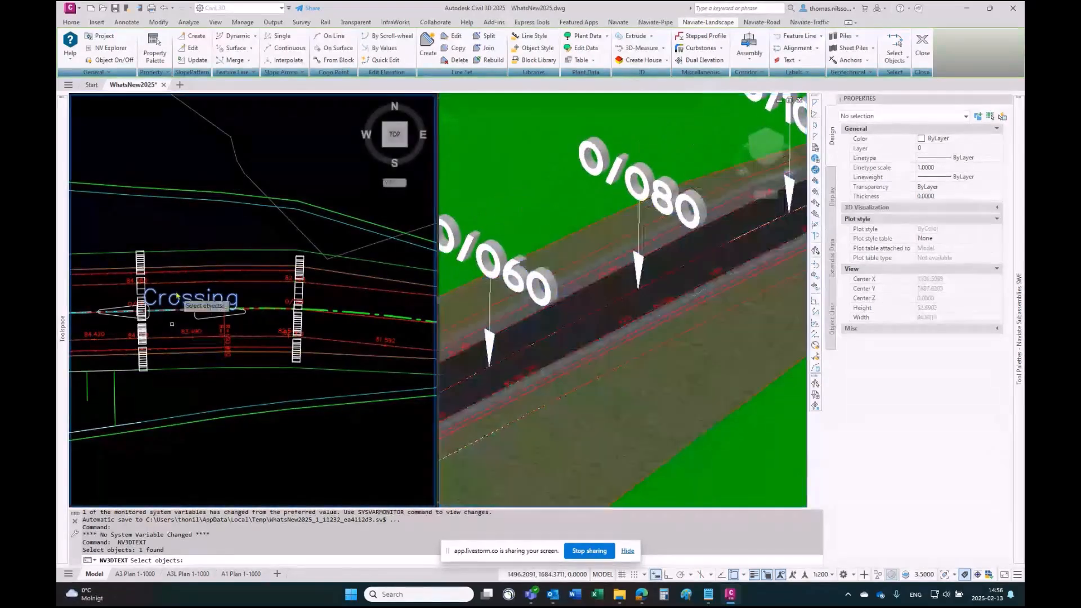
{"action": "key", "text": "Return"}
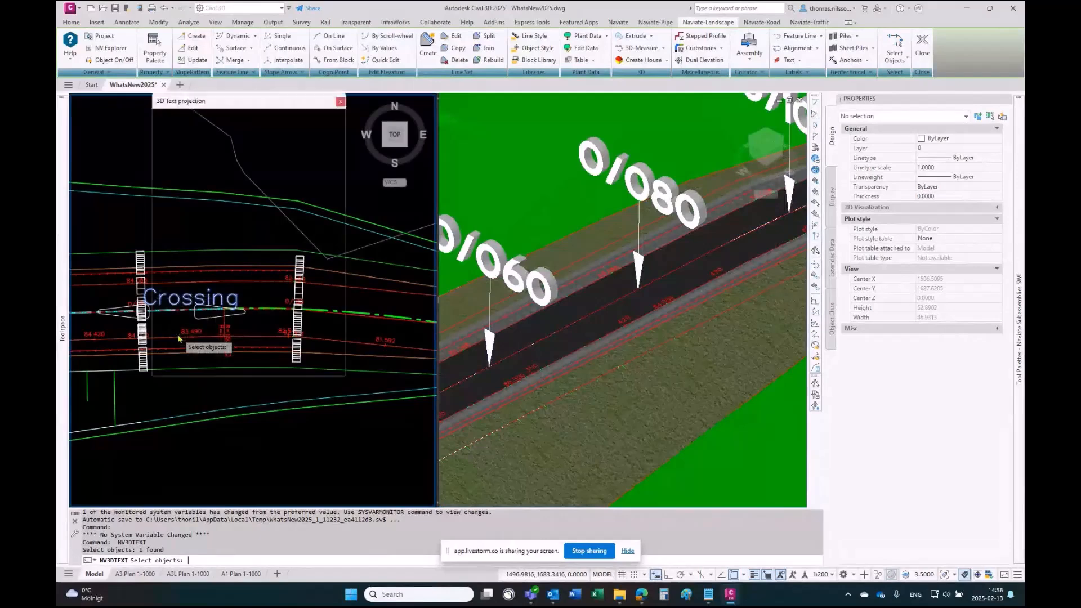
Project the Crossing text as 3D Block text with its added rotation set to 0
{"action": "left_click_drag", "start_coordinate": [252, 111], "coordinate": [391, 100]}
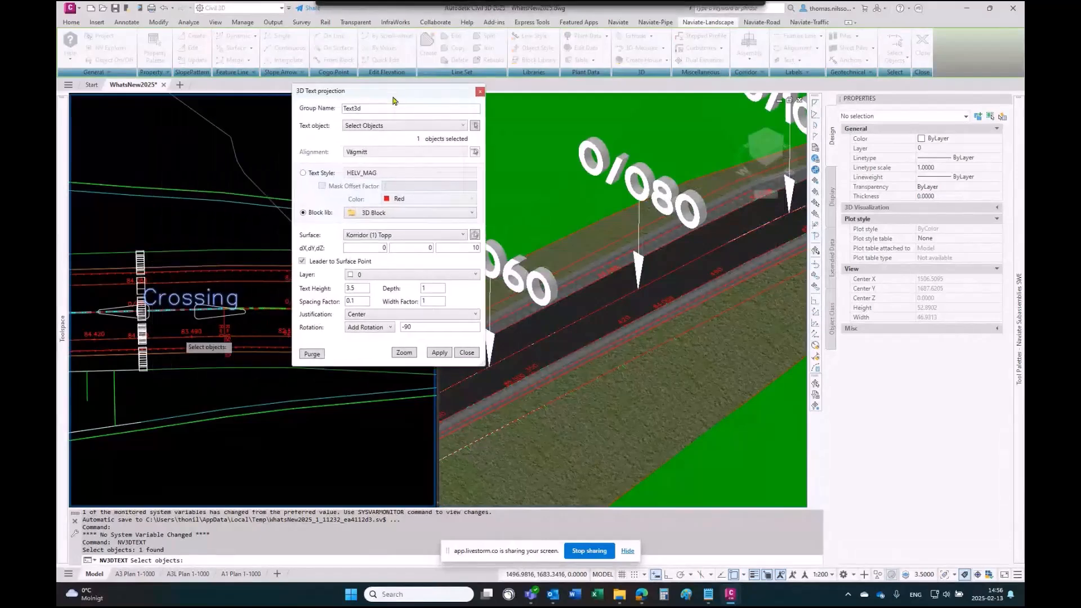
{"action": "left_click", "coordinate": [444, 353]}
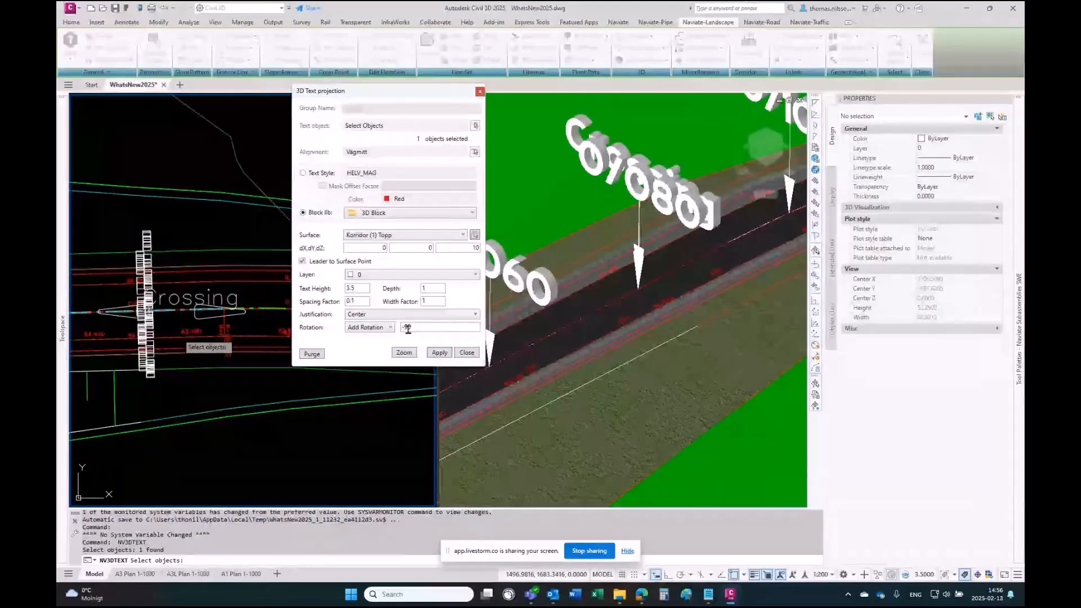
{"action": "left_click_drag", "start_coordinate": [429, 327], "coordinate": [384, 333]}
{"action": "type", "text": "0"}
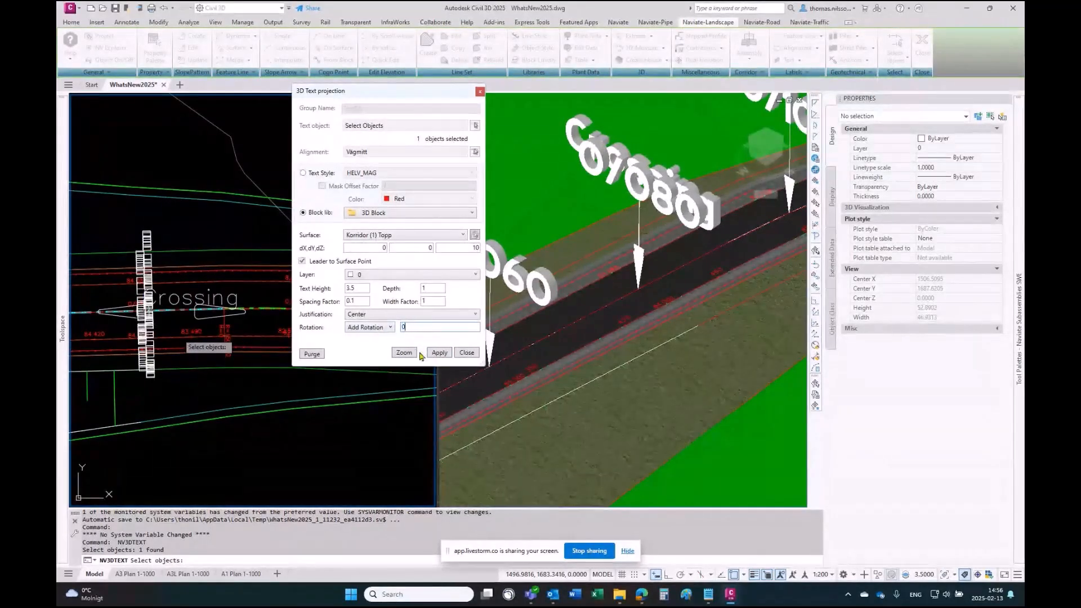
{"action": "left_click", "coordinate": [439, 353]}
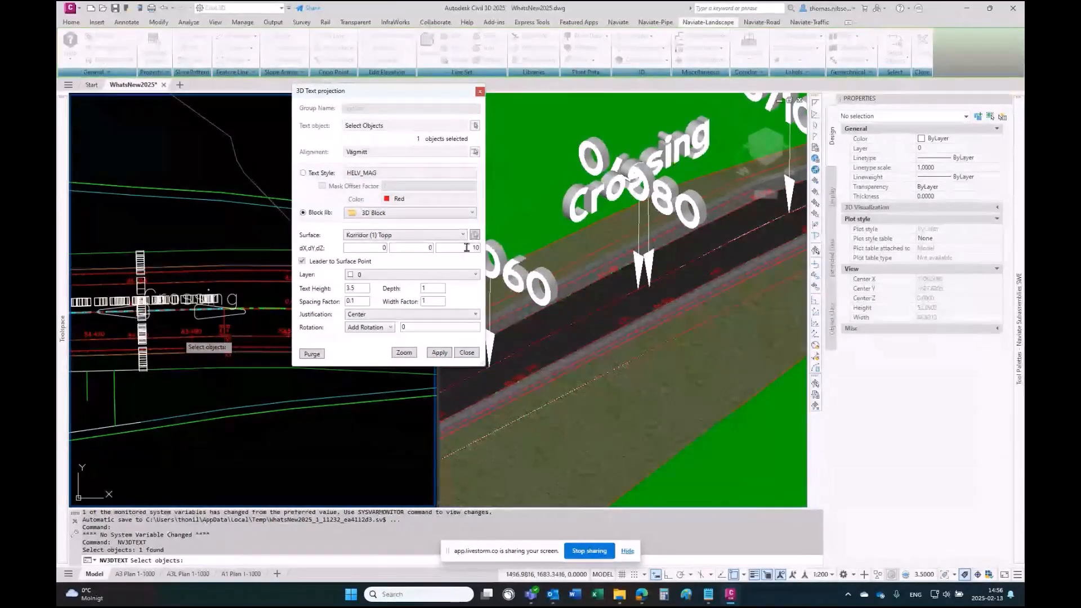
Set the Crossing text's dZ offset to 20, apply it, and view the raised text in the isometric view
{"action": "double_click", "coordinate": [467, 248]}
{"action": "type", "text": "20"}
{"action": "left_click", "coordinate": [438, 354]}
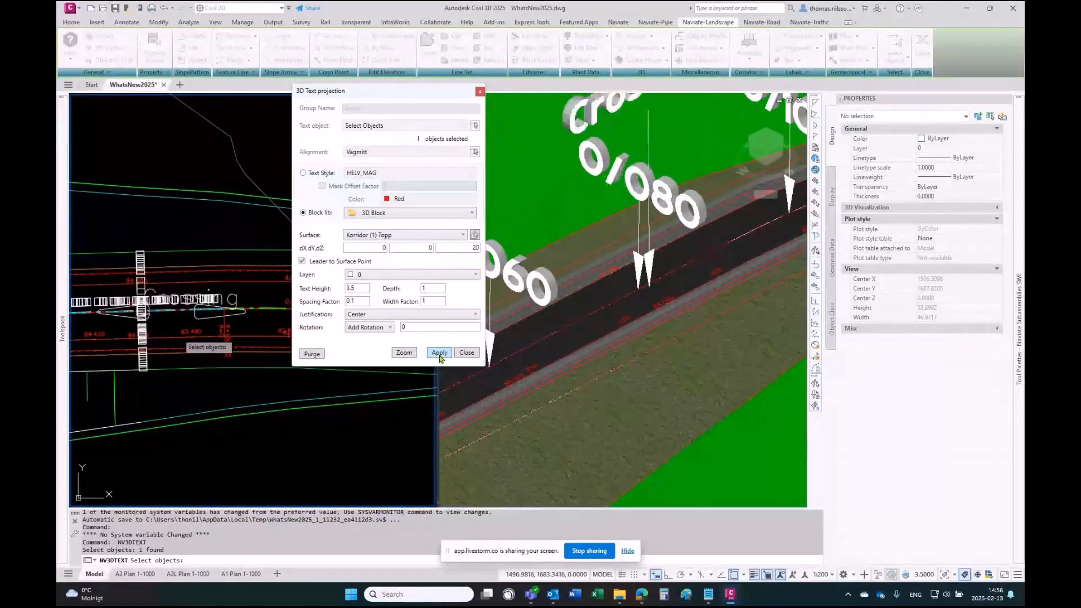
{"action": "left_click", "coordinate": [405, 353]}
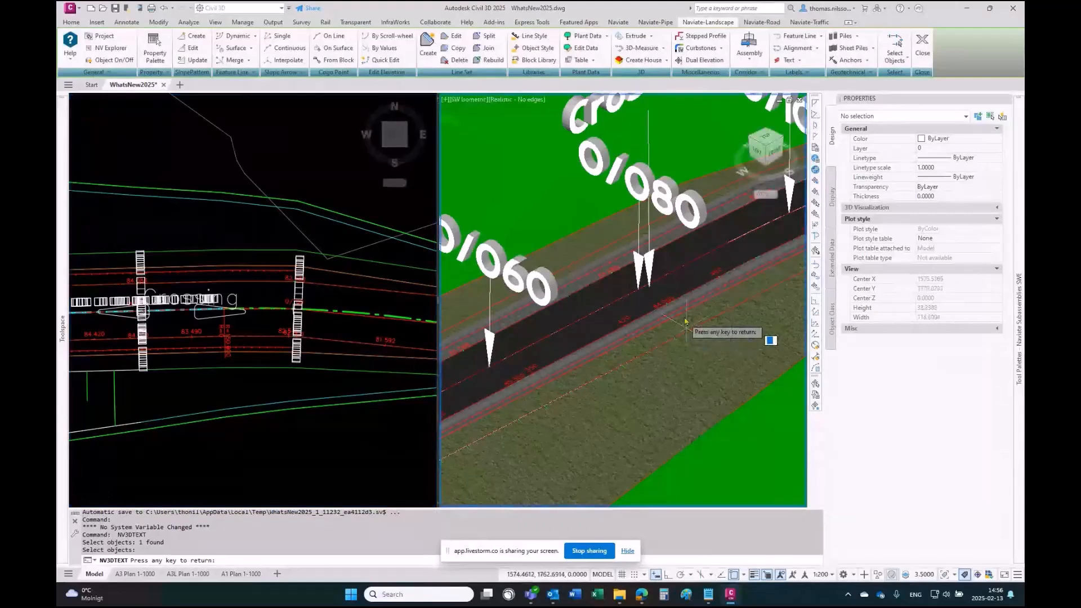
{"action": "key", "text": "Return"}
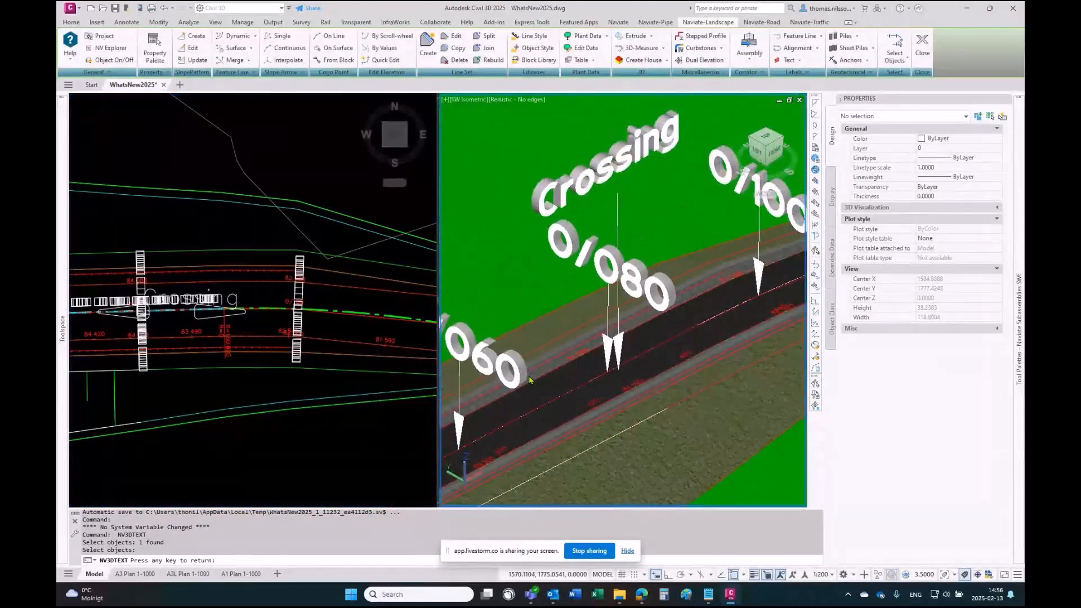